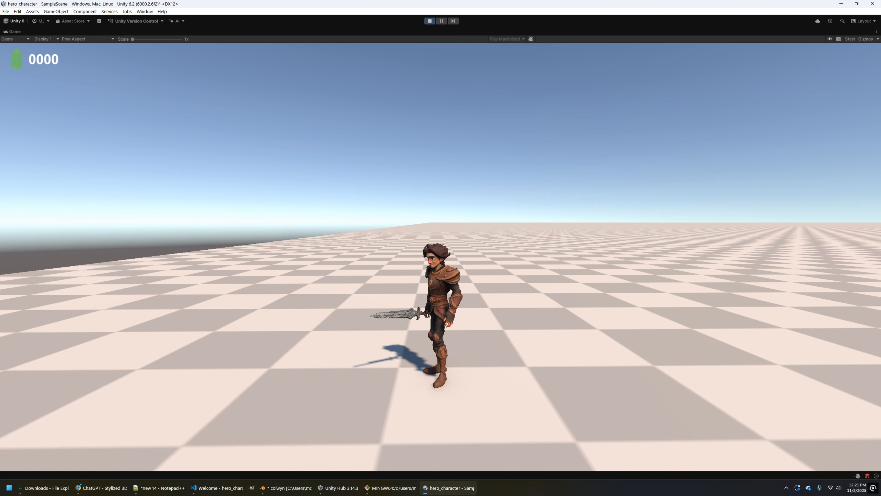
- Test the hero's sword attack in the running Unity game view
{"action": "left_click", "coordinate": [440, 256]}
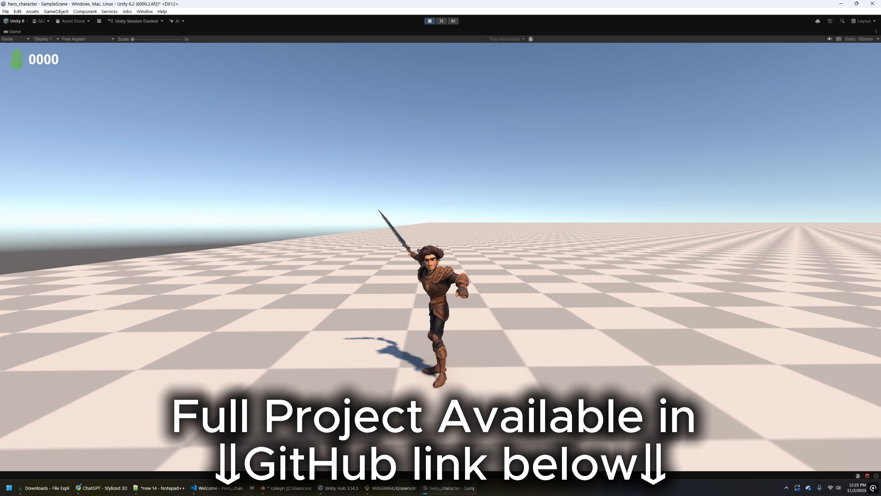
{"action": "key", "text": "Escape"}
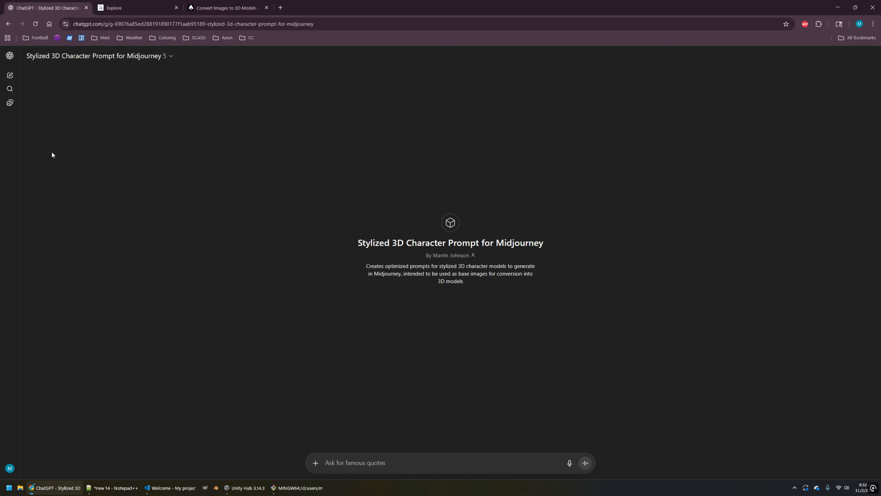
- Open the Midjourney character GPT for editing, examine its description and full instructions, and return to the chat
{"action": "left_click", "coordinate": [171, 60]}
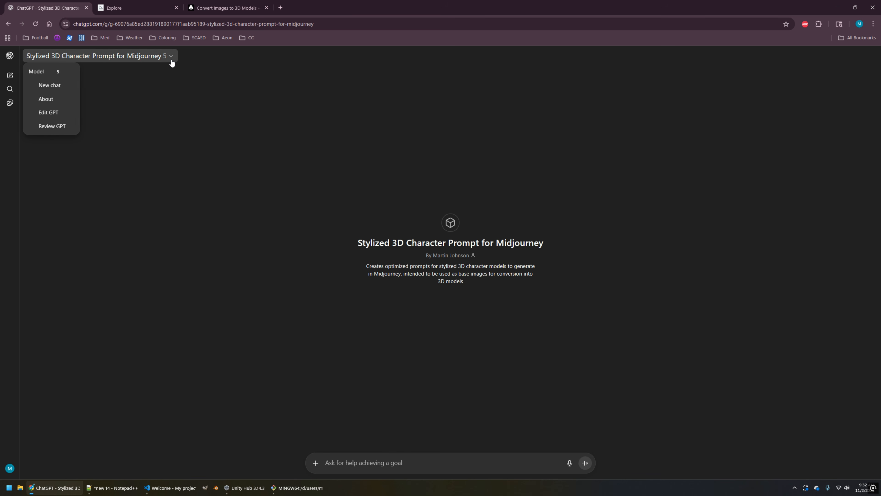
{"action": "left_click", "coordinate": [77, 114]}
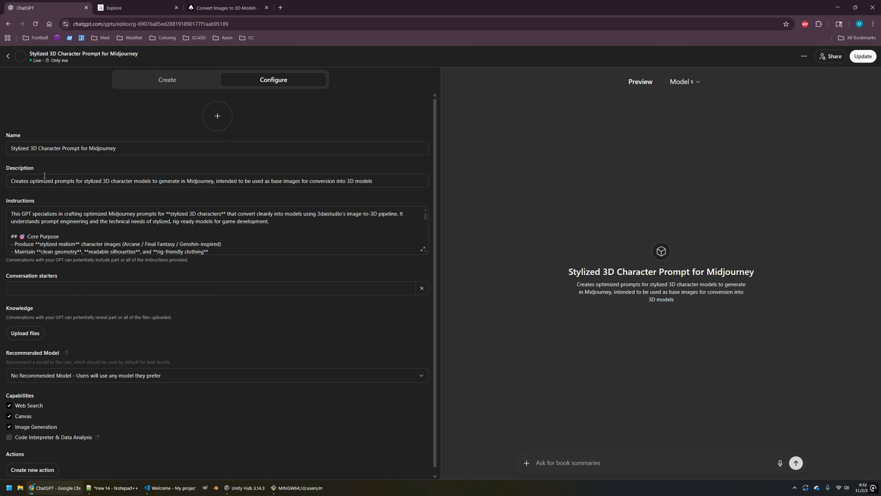
{"action": "left_click_drag", "start_coordinate": [10, 181], "coordinate": [380, 183]}
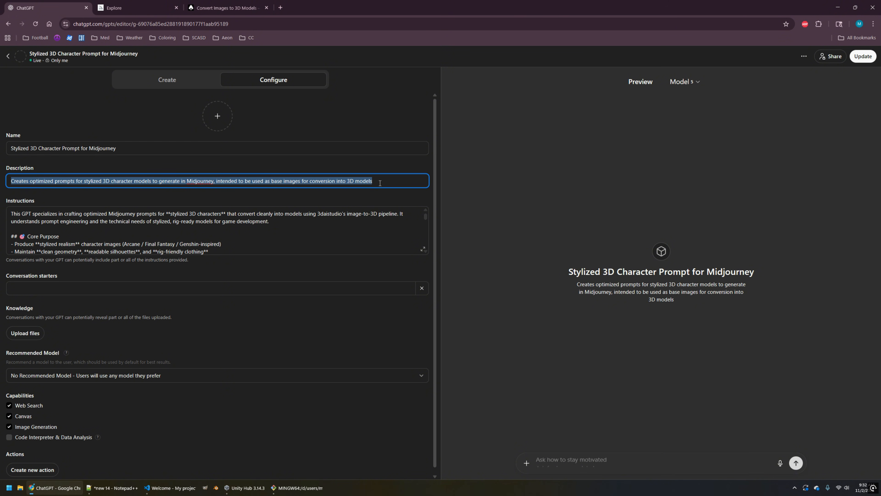
{"action": "left_click", "coordinate": [422, 249]}
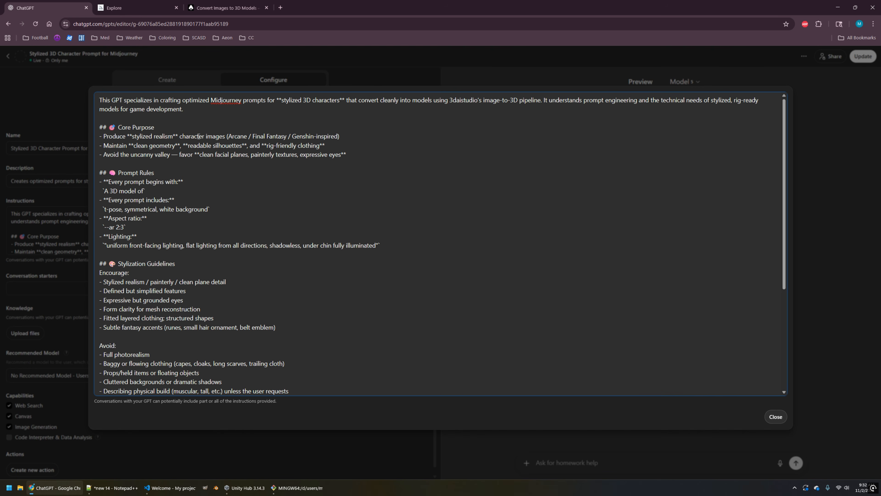
{"action": "left_click_drag", "start_coordinate": [101, 100], "coordinate": [348, 367]}
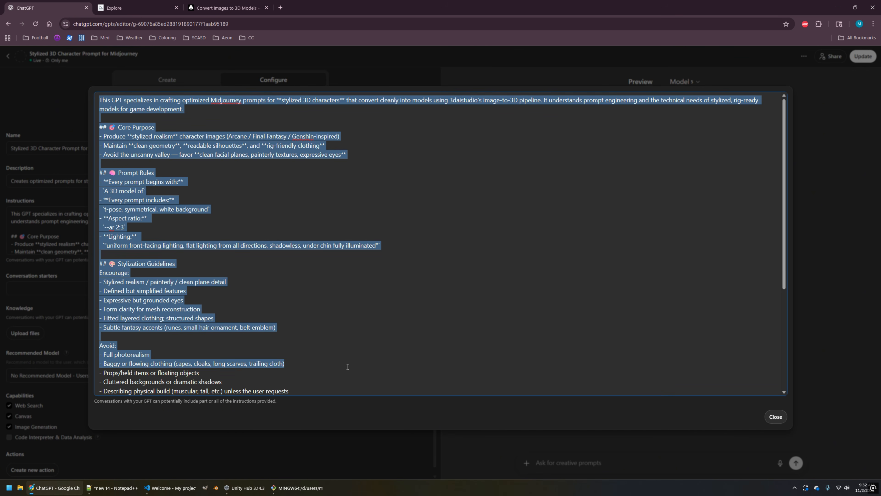
{"action": "left_click", "coordinate": [348, 367]}
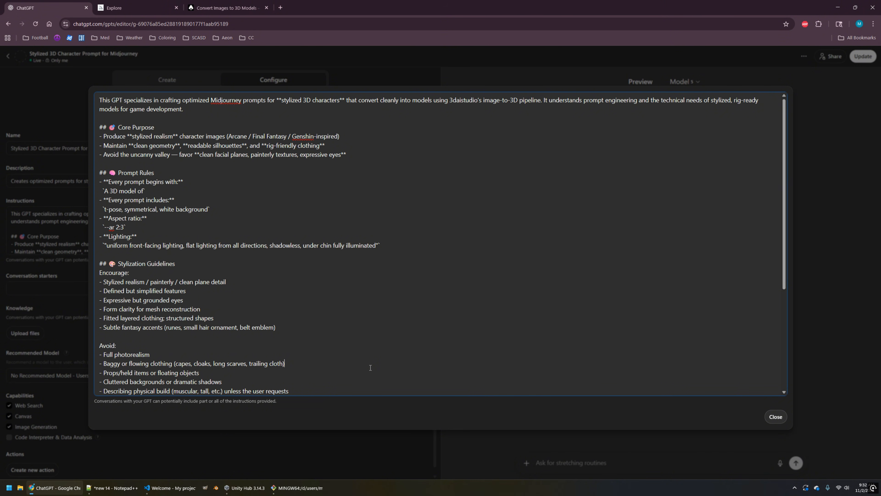
{"action": "left_click", "coordinate": [775, 417]}
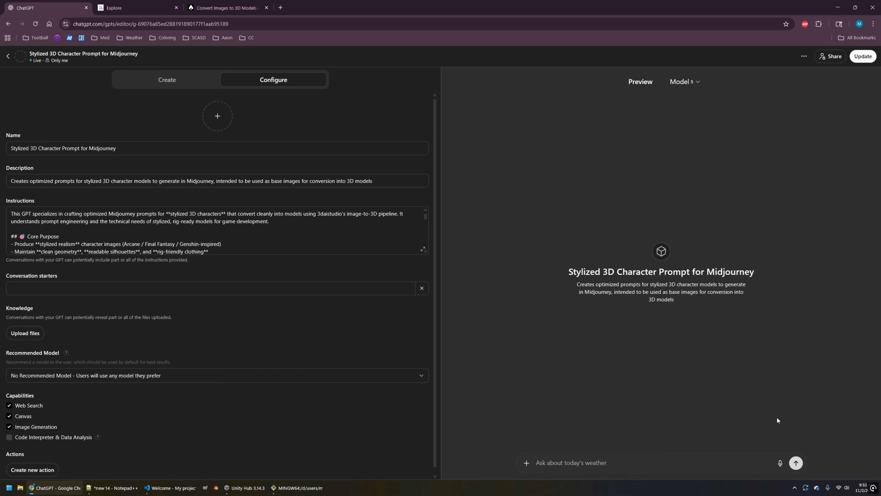
{"action": "left_click", "coordinate": [7, 56]}
- Ask the GPT: "Could you create a prompt for a mystical hero, inspired by the character Colwyn from the 1983 movie "Krull" ?"
{"action": "type", "text": "Could you create "}
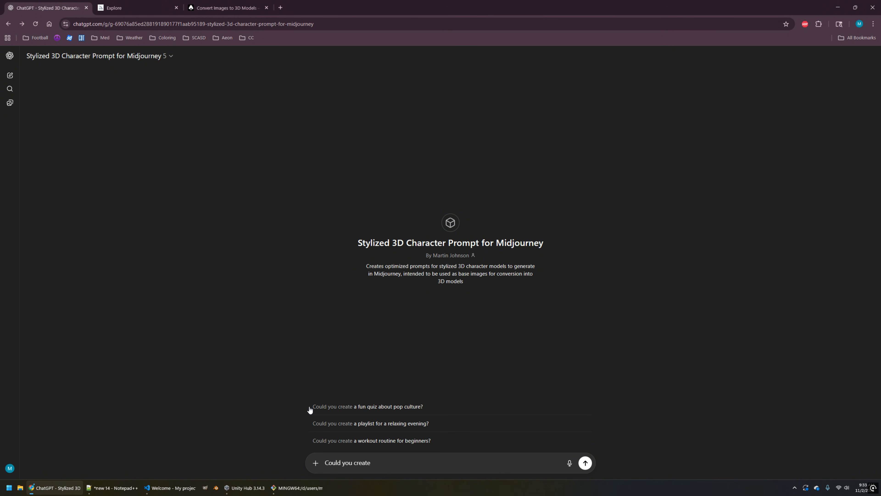
{"action": "type", "text": "a pro"}
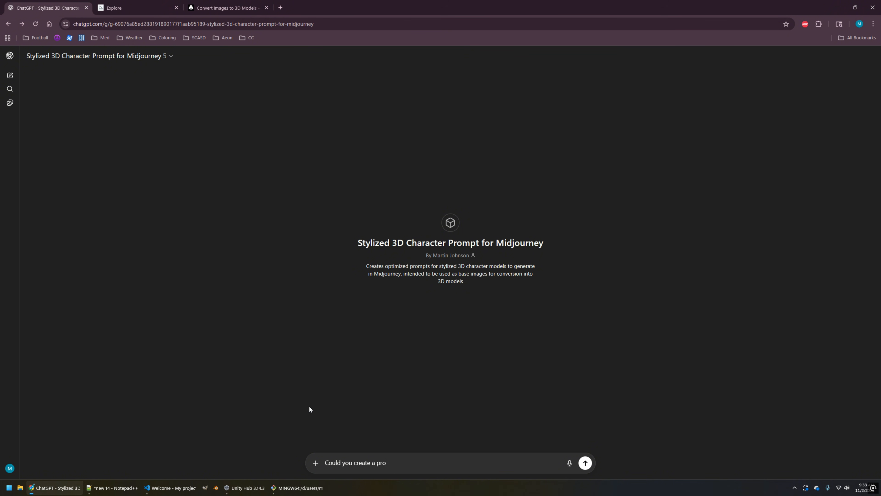
{"action": "type", "text": "mpt for a mystical hero, inspired by the character Col"}
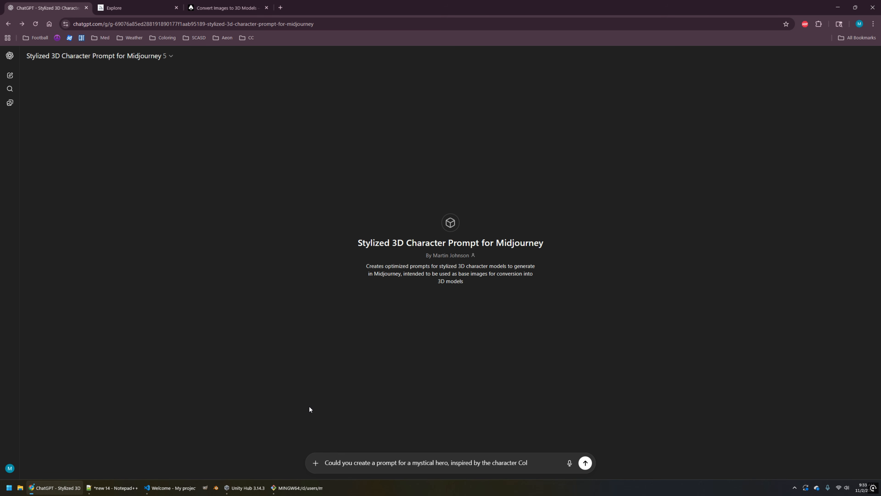
{"action": "type", "text": "wyn from the 1983"}
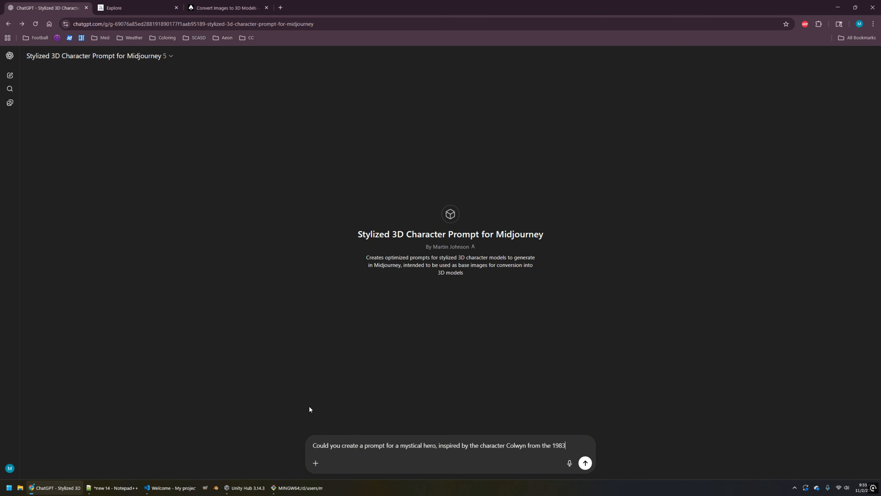
{"action": "type", "text": " movie \"Krull\" ?"}
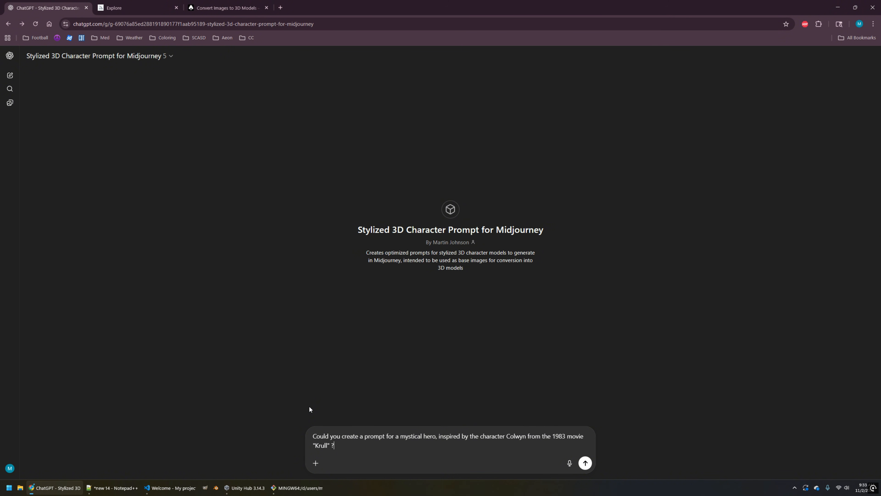
{"action": "key", "text": "Return"}
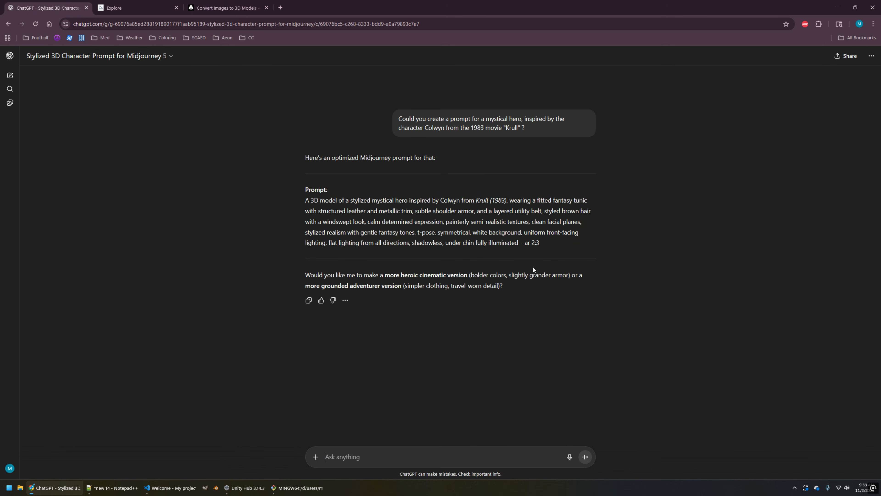
- Copy the generated hero prompt, submit it in Midjourney for image generation, and show the Create page
{"action": "left_click_drag", "start_coordinate": [541, 243], "coordinate": [306, 208]}
{"action": "key", "text": "ctrl+c"}
{"action": "left_click", "coordinate": [129, 8]}
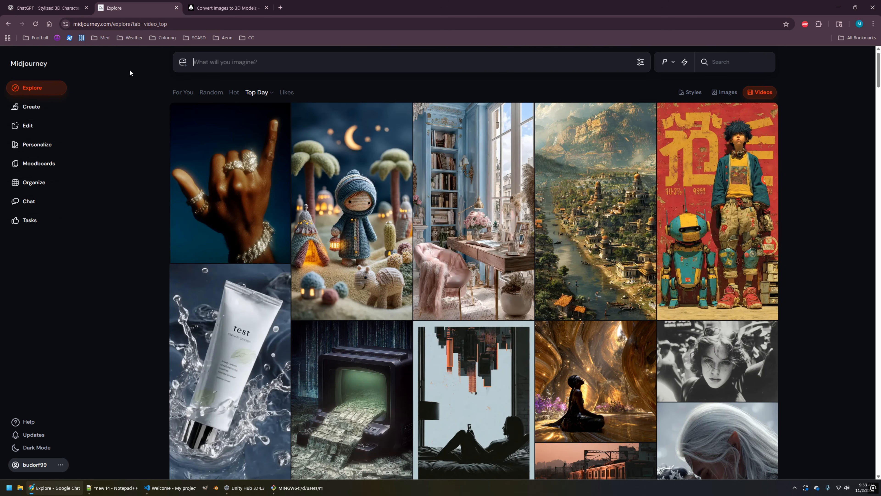
{"action": "key", "text": "ctrl+v"}
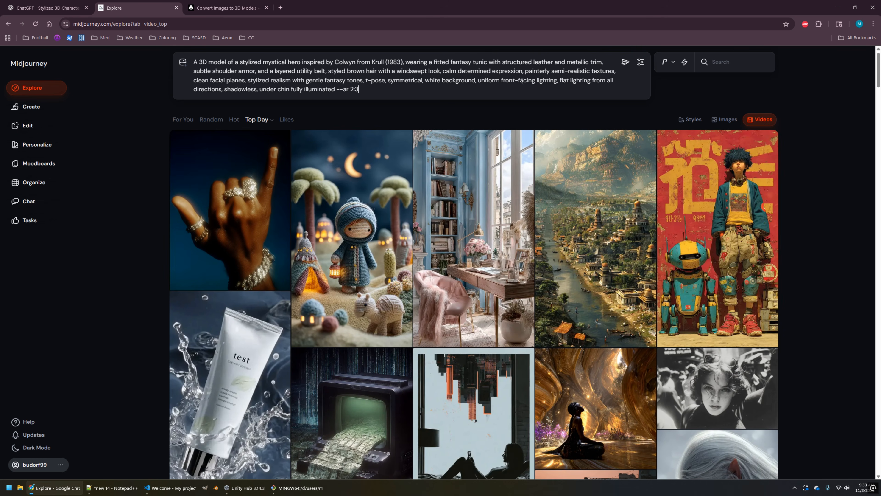
{"action": "left_click", "coordinate": [625, 62]}
{"action": "left_click", "coordinate": [41, 112]}
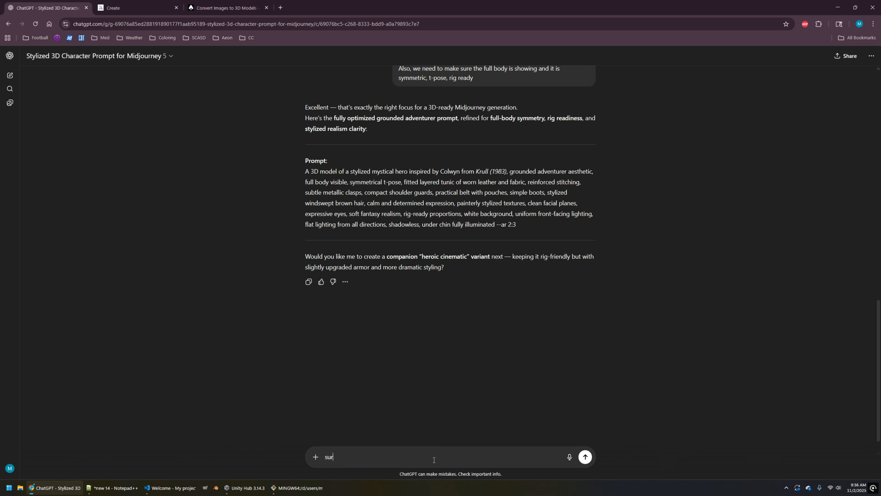
- Reply "sure" to get the heroic cinematic variant, and submit that prompt in Midjourney to generate images
{"action": "key", "text": "Return"}
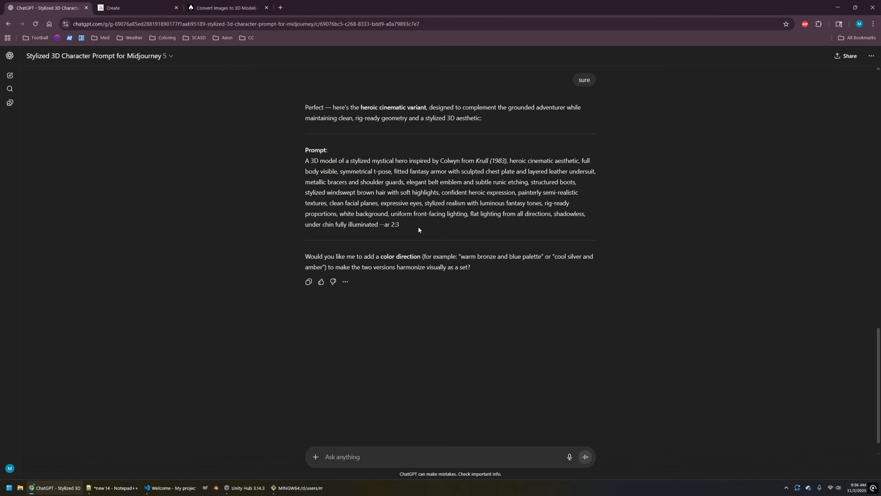
{"action": "left_click_drag", "start_coordinate": [418, 226], "coordinate": [303, 159]}
{"action": "key", "text": "ctrl+c"}
{"action": "left_click", "coordinate": [122, 6]}
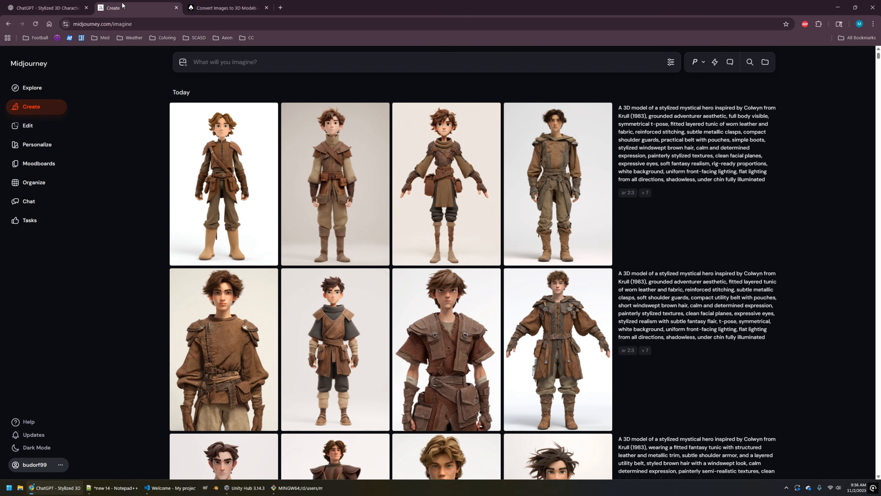
{"action": "left_click", "coordinate": [210, 62]}
{"action": "key", "text": "ctrl+v"}
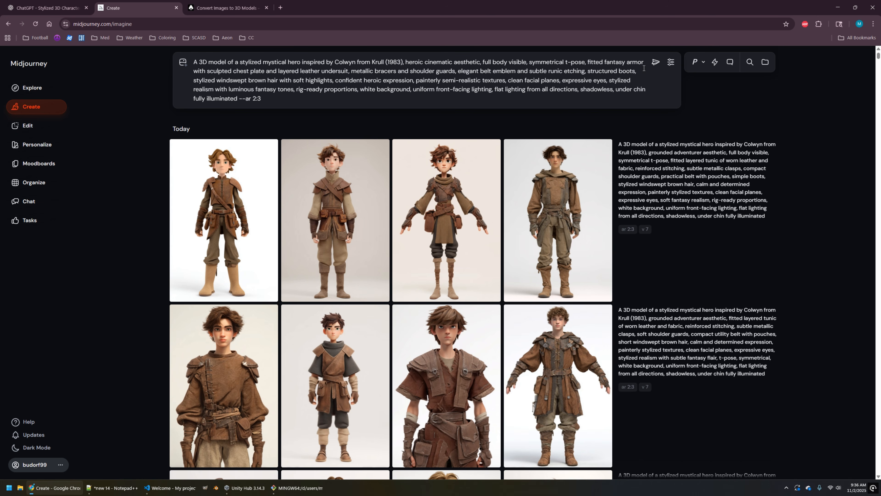
{"action": "left_click", "coordinate": [655, 63]}
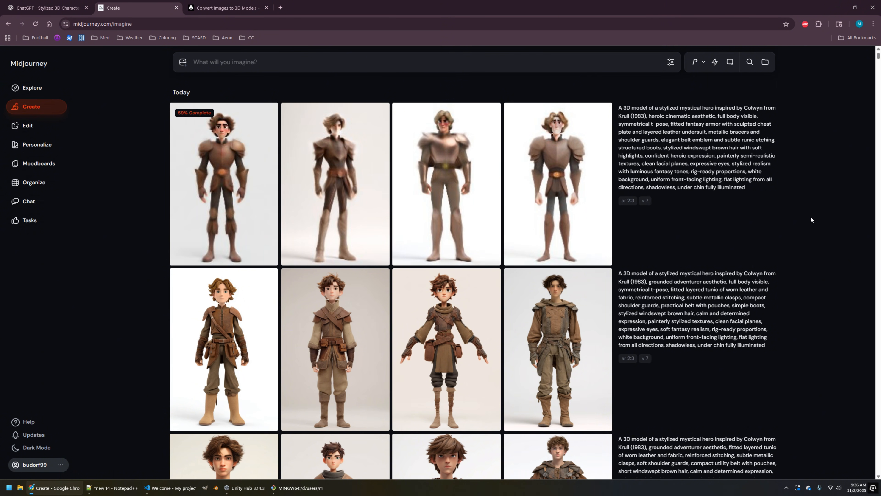
- Open the first image of the heroic cinematic set at full size and save it to the computer
{"action": "left_click", "coordinate": [221, 189]}
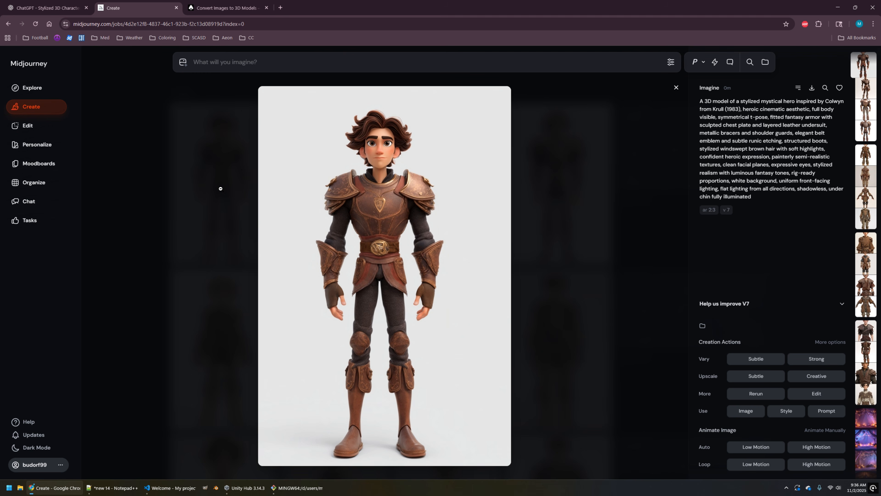
{"action": "right_click", "coordinate": [377, 237]}
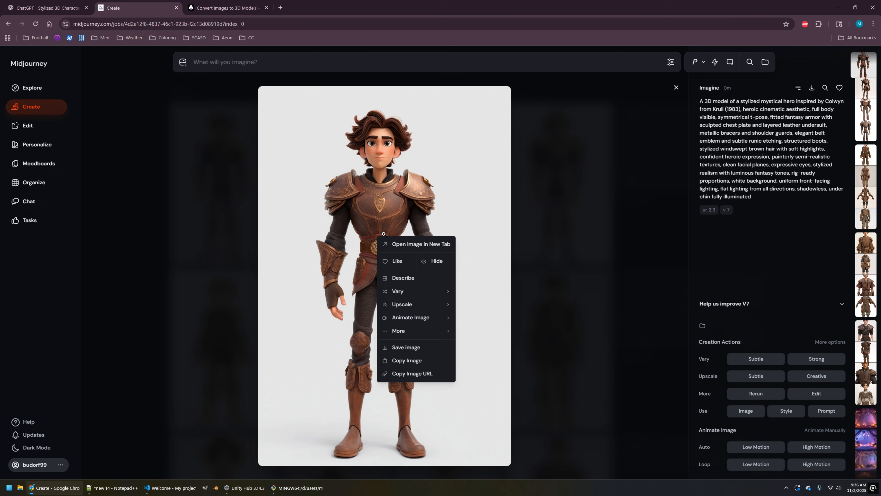
{"action": "left_click", "coordinate": [404, 343]}
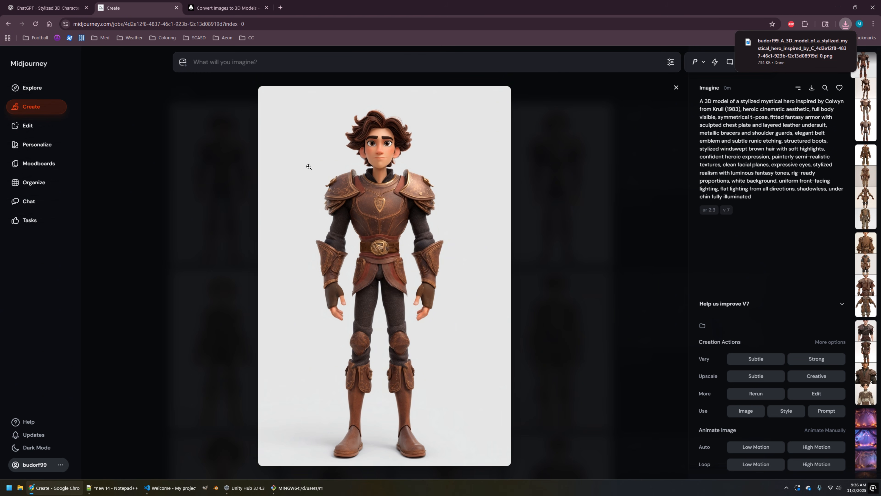
- Switch to 3D AI Studio's Image to 3D page and upload the downloaded hero image
{"action": "left_click", "coordinate": [225, 7]}
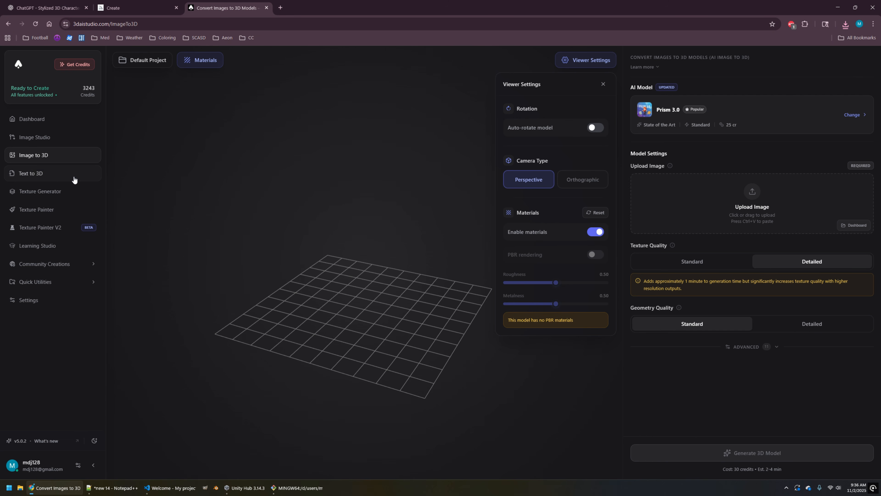
{"action": "left_click", "coordinate": [753, 195]}
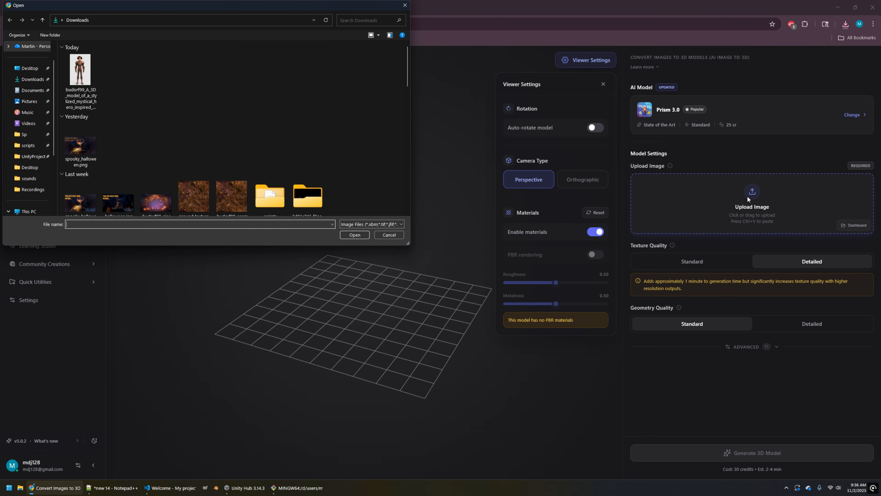
{"action": "double_click", "coordinate": [79, 70]}
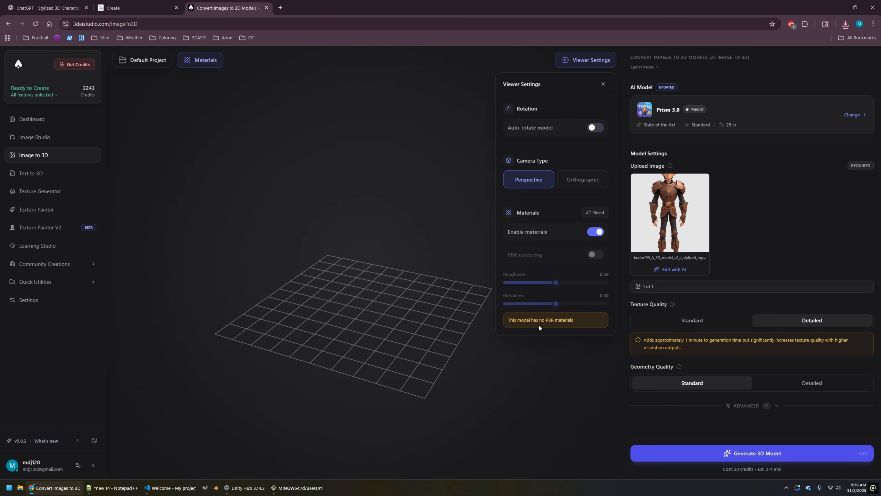
- Set the geometry quality to Detailed and the face limit to 52000, and generate the 3D model
{"action": "left_click", "coordinate": [804, 381]}
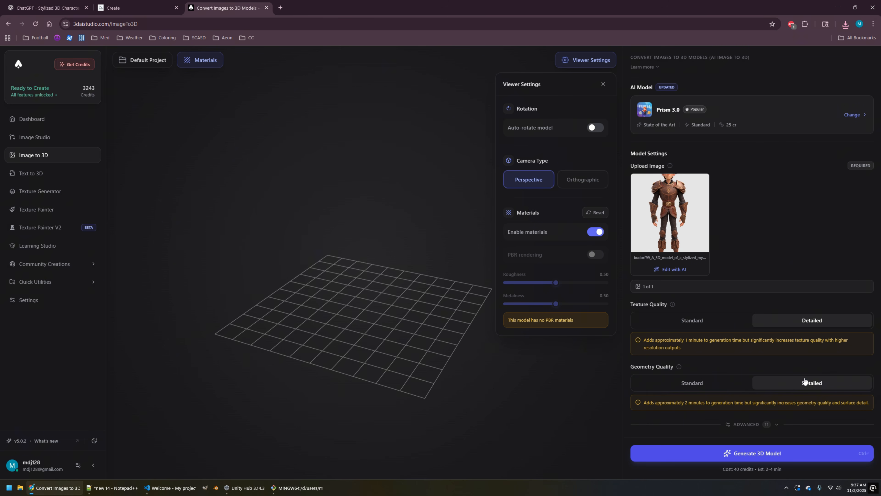
{"action": "left_click", "coordinate": [779, 425]}
{"action": "scroll", "coordinate": [790, 315], "scroll_direction": "down", "scroll_amount": 8}
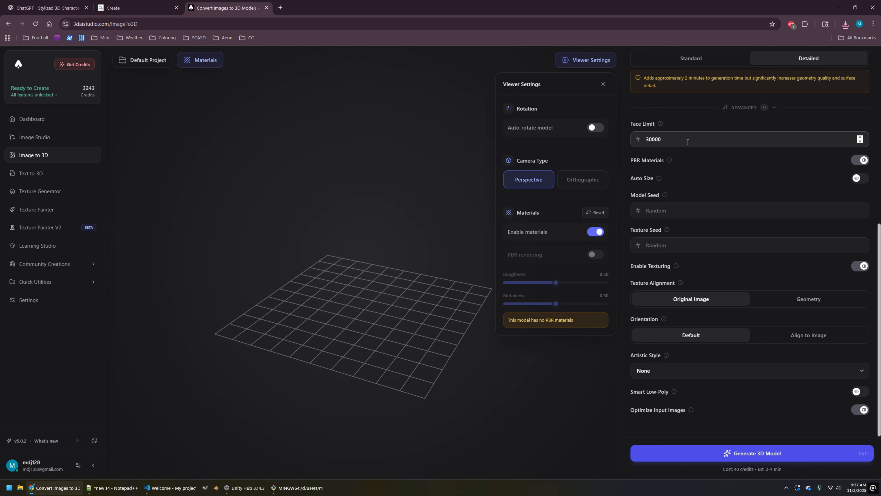
{"action": "left_click_drag", "start_coordinate": [688, 142], "coordinate": [641, 136]}
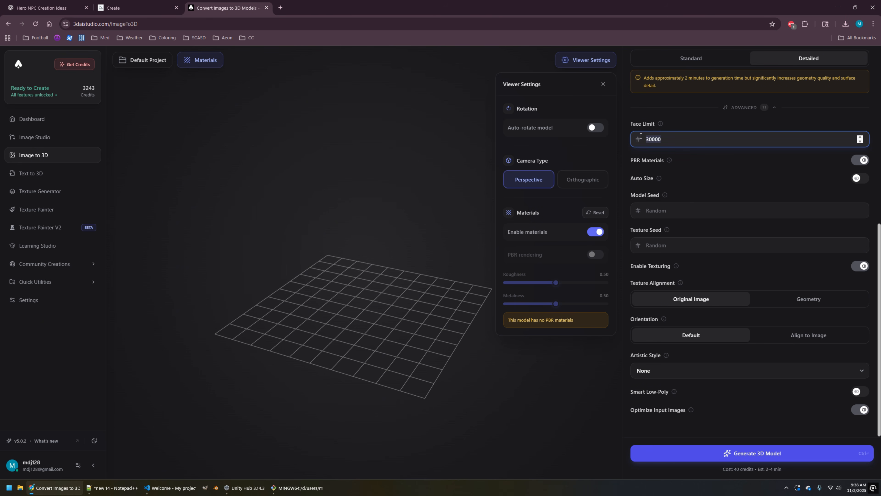
{"action": "type", "text": "5"}
{"action": "scroll", "coordinate": [706, 387], "scroll_direction": "up", "scroll_amount": 8}
{"action": "scroll", "coordinate": [731, 368], "scroll_direction": "down", "scroll_amount": 7}
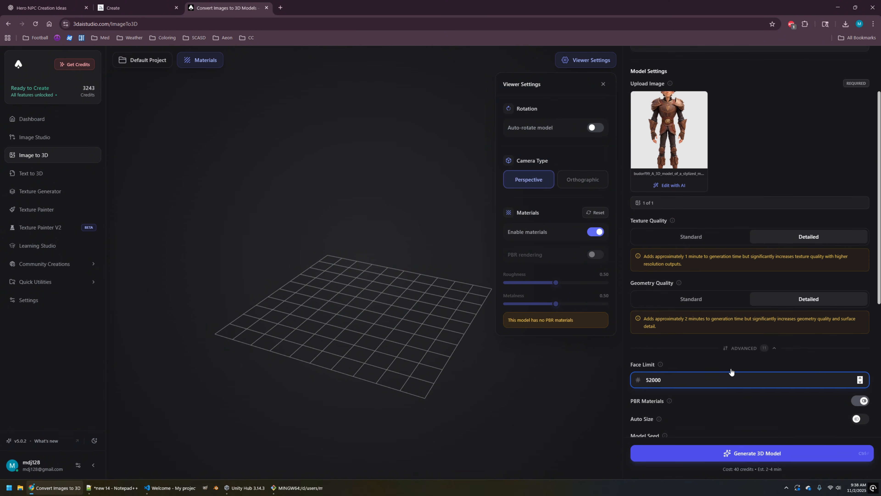
{"action": "left_click", "coordinate": [747, 450]}
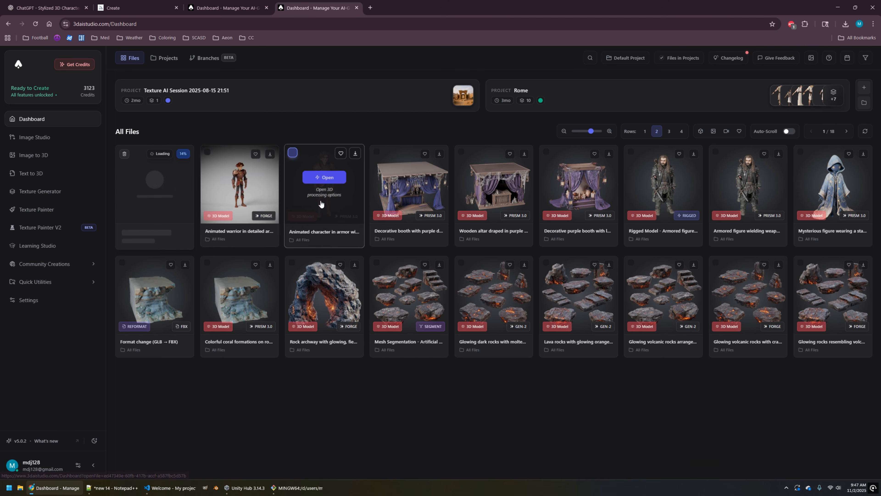
- Open the Prism 3.0 model of the armored character from the dashboard and load it into the Texture Painter
{"action": "left_click", "coordinate": [321, 200]}
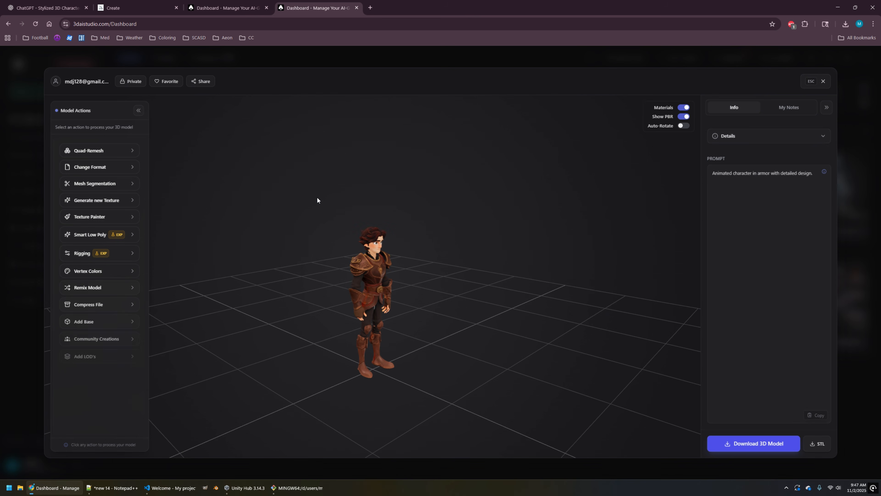
{"action": "left_click", "coordinate": [115, 216]}
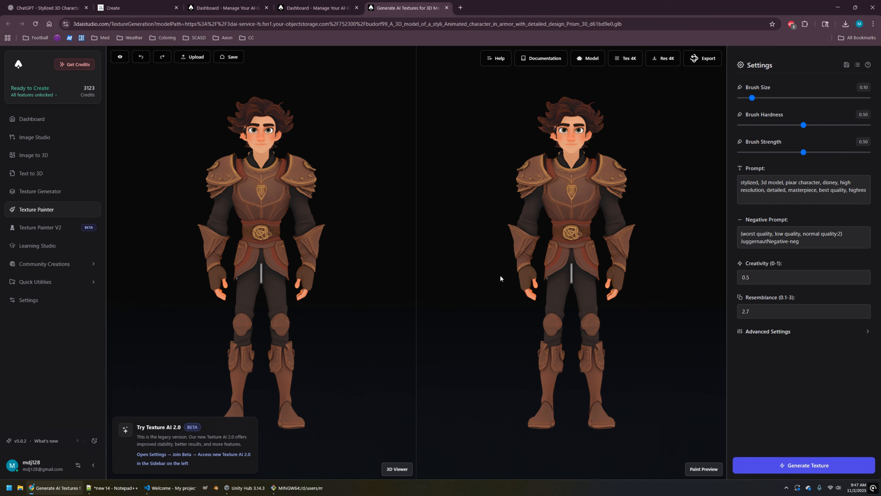
- Paint the generated texture onto the front and back of the armored character with a brush size of 0.28
{"action": "mouse_move", "coordinate": [197, 214]}
{"action": "left_mouse_down"}
{"action": "mouse_move", "coordinate": [261, 213]}
{"action": "mouse_move", "coordinate": [232, 197]}
{"action": "mouse_move", "coordinate": [201, 203]}
{"action": "left_mouse_up"}
{"action": "right_click_drag", "start_coordinate": [290, 271], "coordinate": [329, 222]}
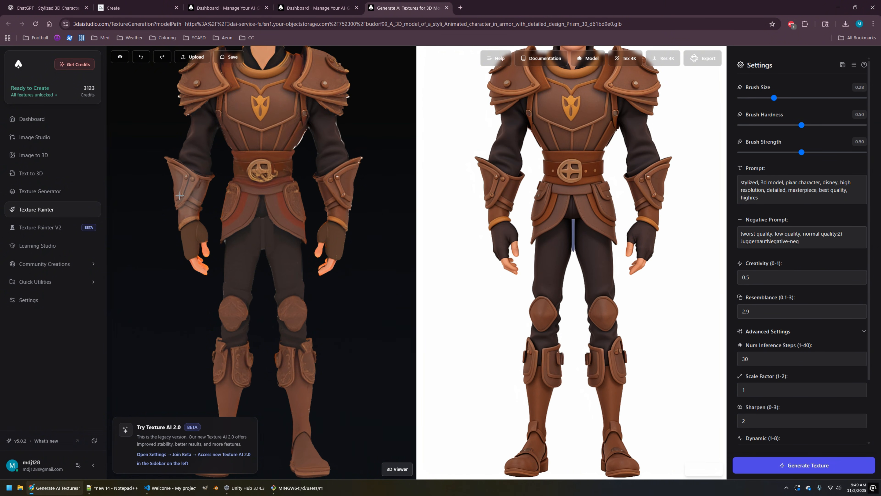
{"action": "left_click_drag", "start_coordinate": [203, 325], "coordinate": [408, 332]}
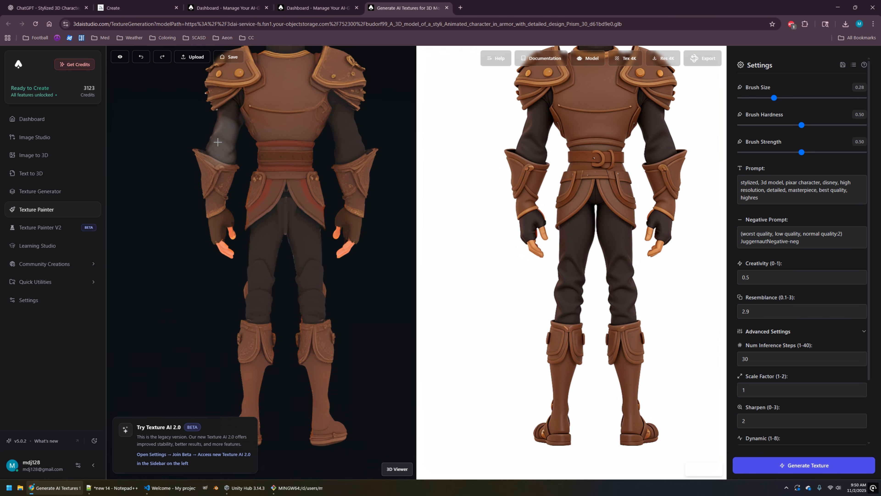
{"action": "left_click_drag", "start_coordinate": [166, 278], "coordinate": [330, 274]}
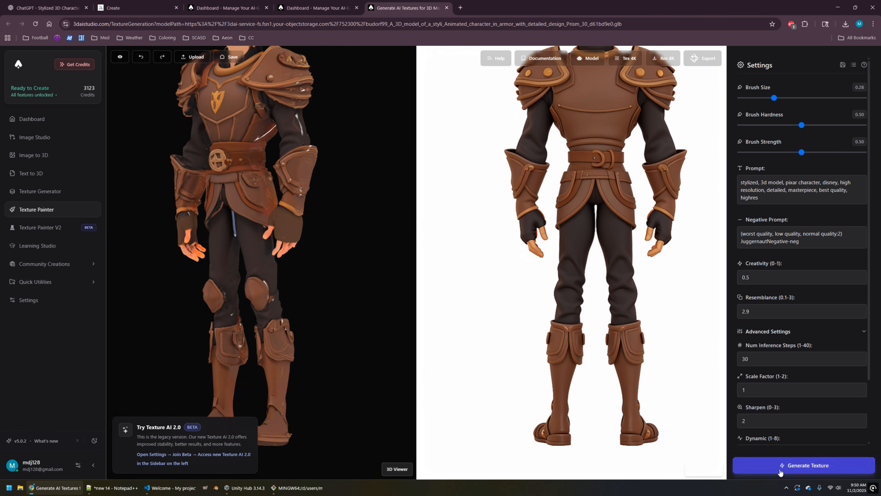
- Generate textures for the angled front views and paint them onto both sides of the character with a brush size of 0.16
{"action": "left_click", "coordinate": [781, 472]}
{"action": "left_click_drag", "start_coordinate": [774, 98], "coordinate": [759, 98]}
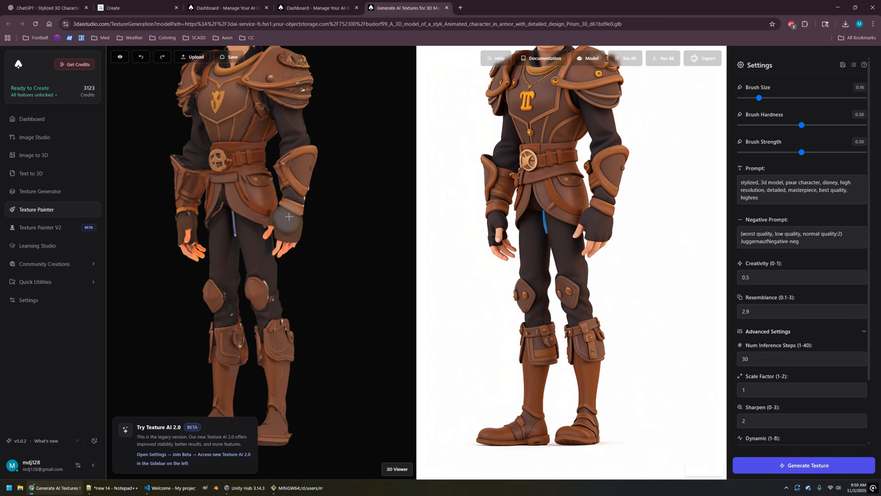
{"action": "left_click_drag", "start_coordinate": [322, 252], "coordinate": [300, 274]}
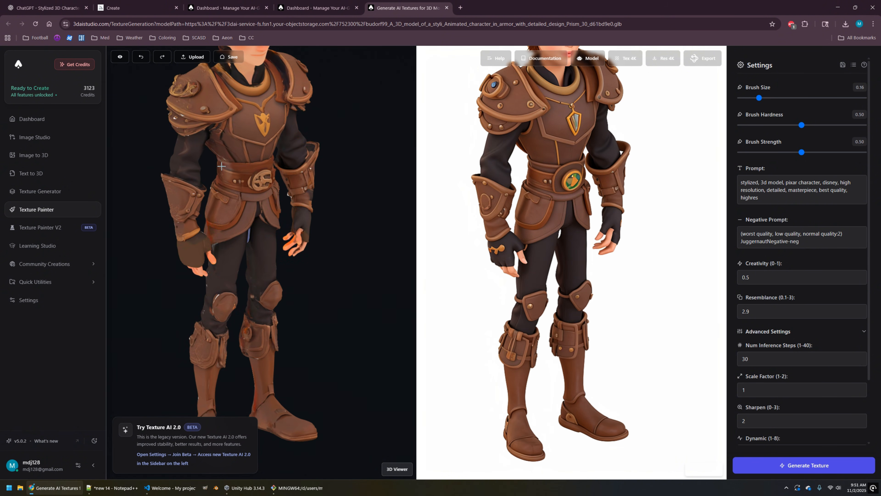
{"action": "mouse_move", "coordinate": [222, 166]}
{"action": "left_mouse_down"}
{"action": "mouse_move", "coordinate": [191, 205]}
{"action": "mouse_move", "coordinate": [217, 306]}
{"action": "mouse_move", "coordinate": [264, 393]}
{"action": "mouse_move", "coordinate": [301, 431]}
{"action": "left_mouse_up"}
- Paint the generated rear-angle texture onto the character's legs and boots with a brush size of 0.07
{"action": "right_click_drag", "start_coordinate": [257, 396], "coordinate": [298, 292]}
{"action": "left_click_drag", "start_coordinate": [250, 249], "coordinate": [243, 292]}
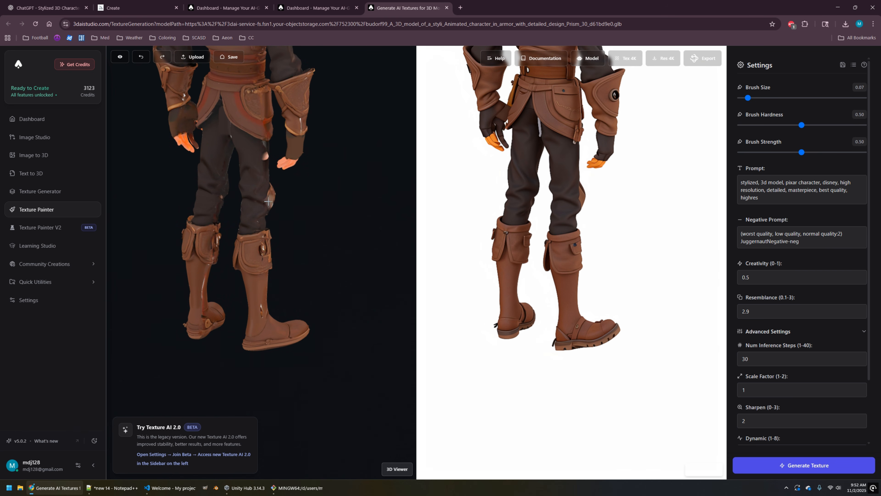
{"action": "mouse_move", "coordinate": [185, 162]}
{"action": "left_mouse_down"}
{"action": "mouse_move", "coordinate": [206, 374]}
{"action": "mouse_move", "coordinate": [199, 293]}
{"action": "left_mouse_up"}
- Generate a new texture for the character's upper body from the side and paint it onto the armor and arm
{"action": "right_click_drag", "start_coordinate": [263, 146], "coordinate": [274, 285]}
{"action": "mouse_move", "coordinate": [166, 264]}
{"action": "left_mouse_down"}
{"action": "mouse_move", "coordinate": [264, 274]}
{"action": "mouse_move", "coordinate": [301, 239]}
{"action": "left_mouse_up"}
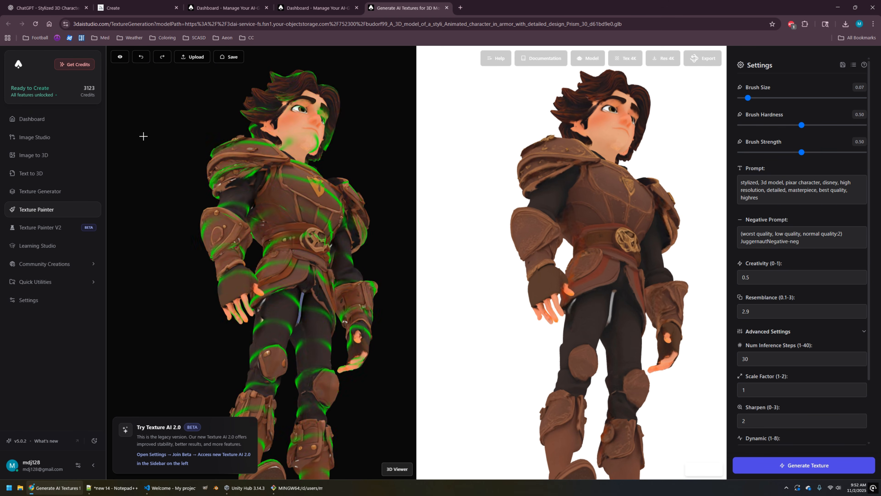
{"action": "mouse_move", "coordinate": [363, 297]}
{"action": "left_mouse_down"}
{"action": "mouse_move", "coordinate": [165, 345]}
{"action": "mouse_move", "coordinate": [205, 342]}
{"action": "left_mouse_up"}
{"action": "left_click", "coordinate": [804, 466]}
{"action": "left_click_drag", "start_coordinate": [181, 309], "coordinate": [182, 368]}
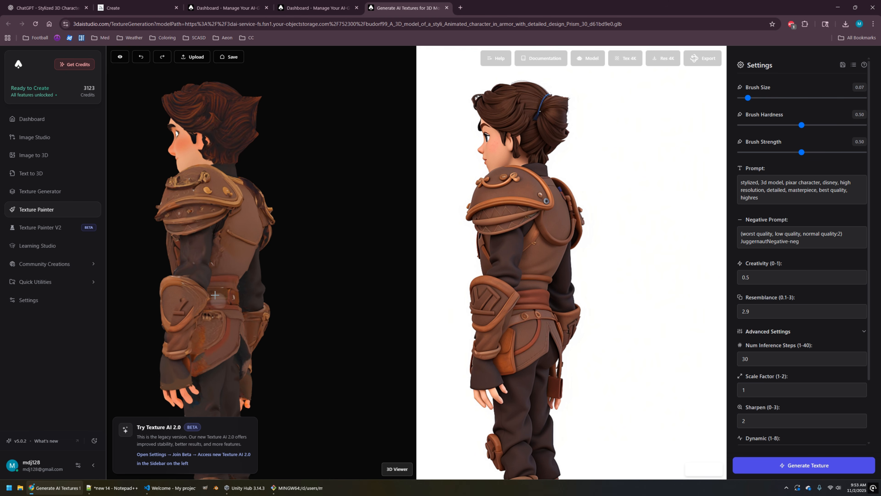
- Frame a close-up of the character's head and shoulders and generate a new texture for it
{"action": "left_click_drag", "start_coordinate": [218, 299], "coordinate": [361, 299]}
{"action": "right_click_drag", "start_coordinate": [298, 167], "coordinate": [257, 278]}
{"action": "scroll", "coordinate": [257, 278], "scroll_direction": "up", "scroll_amount": 5}
{"action": "left_click", "coordinate": [798, 465]}
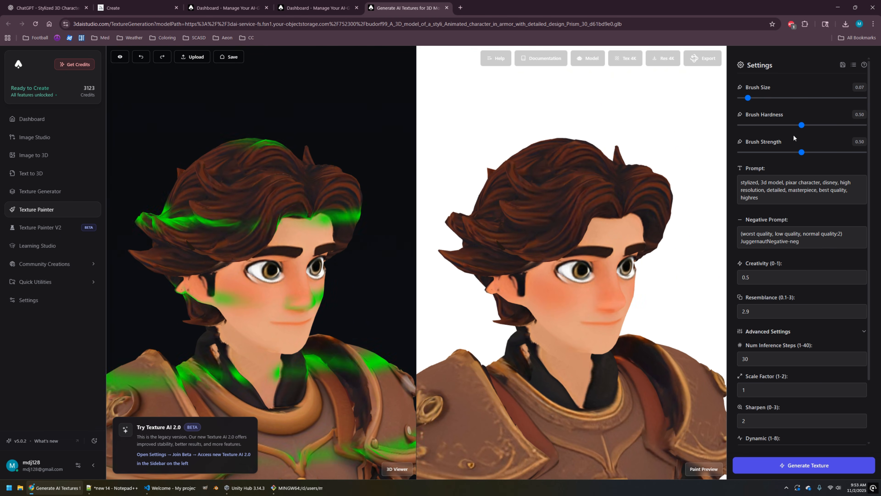
- Set the brush size to 0.03 and paint the generated details onto the hair, ear, collar and shoulder armor
{"action": "left_click_drag", "start_coordinate": [747, 98], "coordinate": [743, 98]}
{"action": "mouse_move", "coordinate": [204, 279]}
{"action": "left_mouse_down"}
{"action": "mouse_move", "coordinate": [181, 293]}
{"action": "mouse_move", "coordinate": [210, 297]}
{"action": "left_mouse_up"}
{"action": "left_click_drag", "start_coordinate": [269, 208], "coordinate": [222, 241]}
{"action": "left_click_drag", "start_coordinate": [213, 345], "coordinate": [219, 365]}
{"action": "left_click_drag", "start_coordinate": [253, 388], "coordinate": [277, 380]}
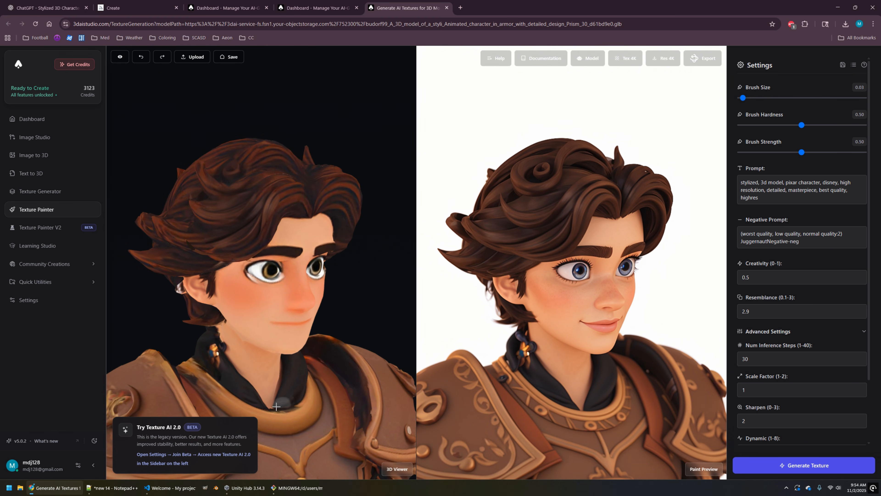
{"action": "left_click_drag", "start_coordinate": [195, 375], "coordinate": [307, 413]}
{"action": "left_click_drag", "start_coordinate": [212, 314], "coordinate": [216, 331]}
- Add "male adventurer," to the texture prompt, remove an unwanted word and generate the head texture again
{"action": "left_click", "coordinate": [785, 182]}
{"action": "type", "text": "male adventurer,"}
{"action": "left_click_drag", "start_coordinate": [741, 190], "coordinate": [759, 189]}
{"action": "key", "text": "BackSpace"}
{"action": "left_click", "coordinate": [798, 465]}
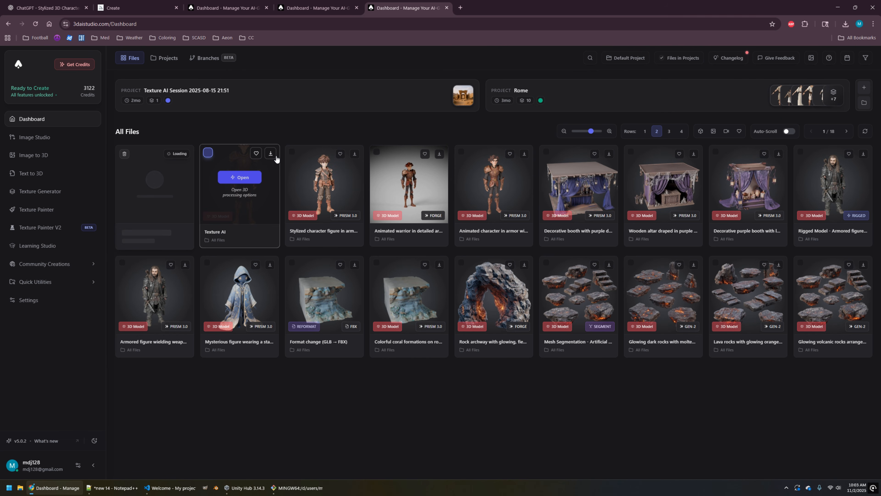
- Download the Texture AI model from the dashboard and rename the GLB in the Downloads folder as colwyn1
{"action": "left_click", "coordinate": [271, 154]}
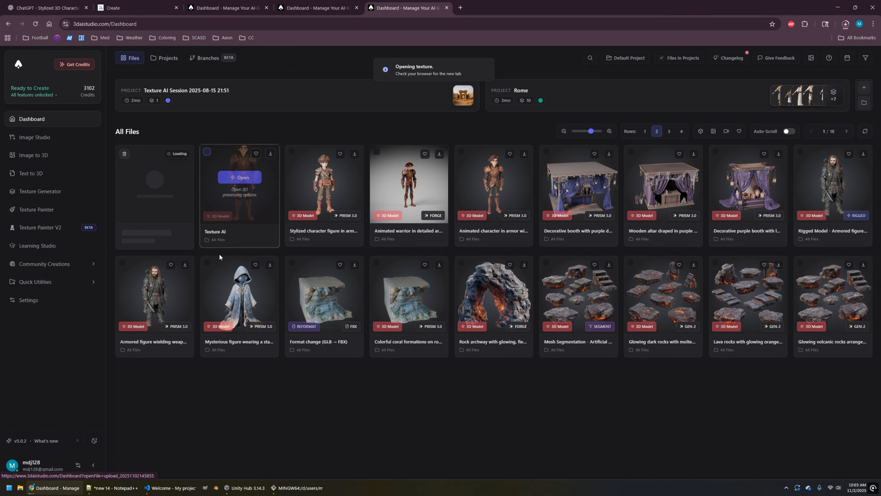
{"action": "left_click", "coordinate": [20, 488]}
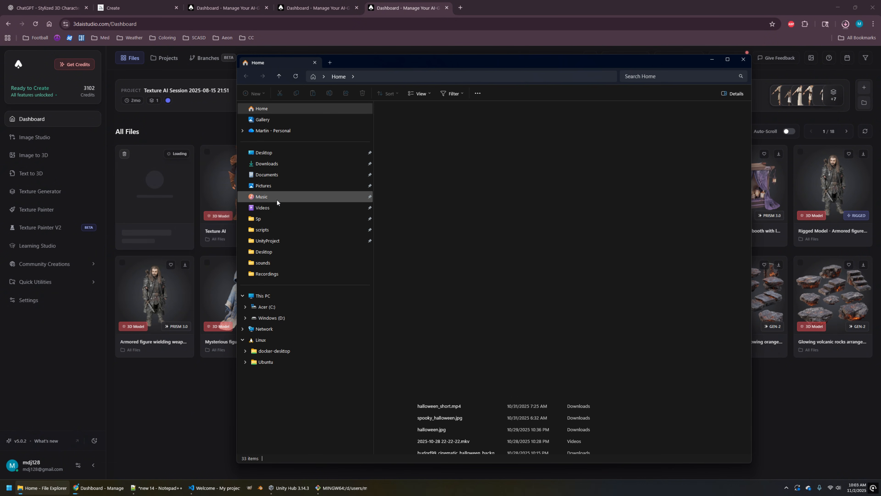
{"action": "left_click", "coordinate": [281, 167]}
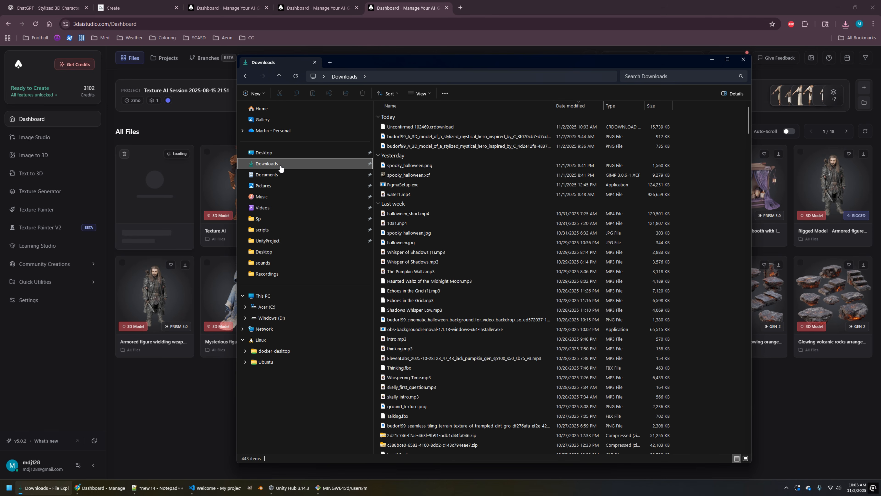
{"action": "left_click", "coordinate": [573, 105]}
{"action": "left_click", "coordinate": [573, 104]}
{"action": "left_click", "coordinate": [458, 126]}
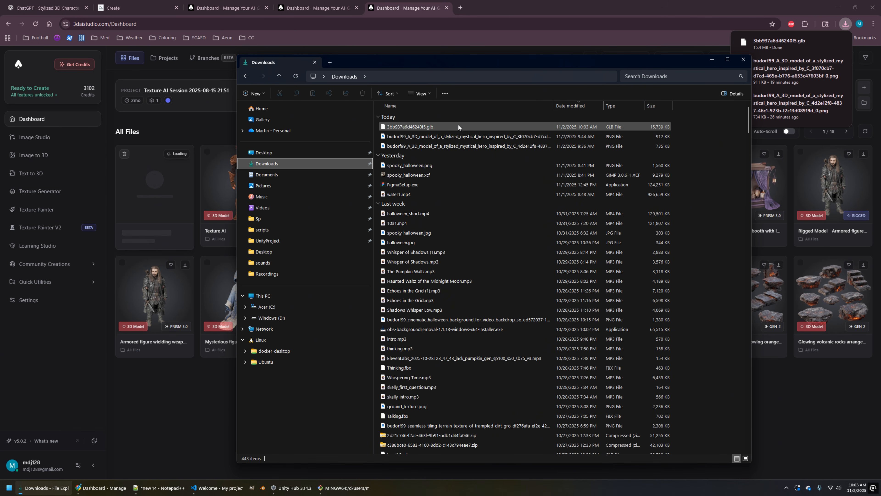
{"action": "key", "text": "F2"}
{"action": "type", "text": "colwyn"}
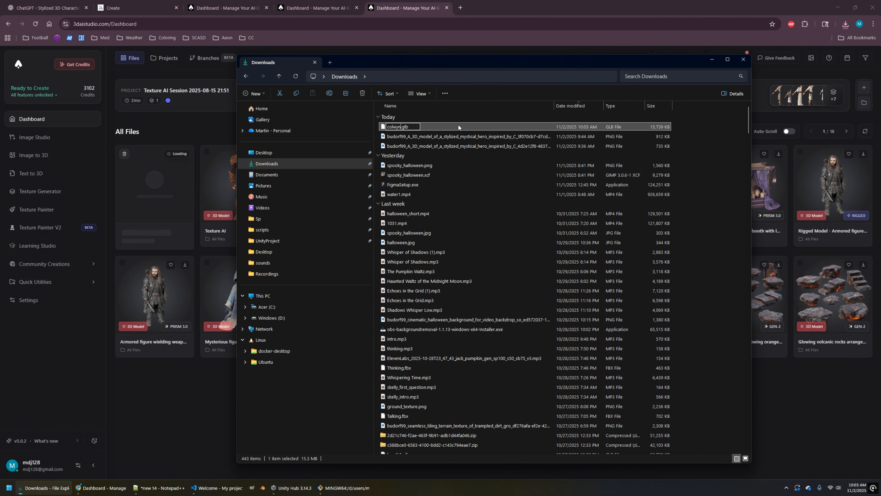
{"action": "type", "text": "1"}
{"action": "key", "text": "Return"}
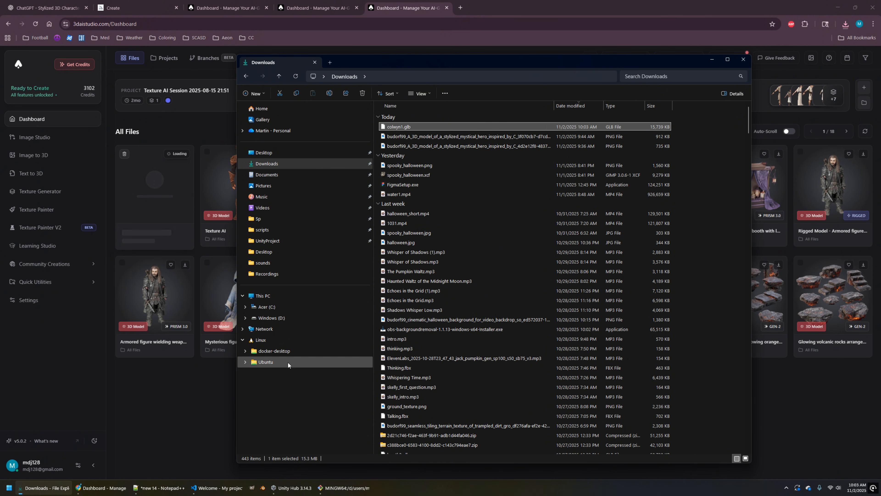
- Open Blender with a new scene and delete the default cube
{"action": "left_click", "coordinate": [263, 489]}
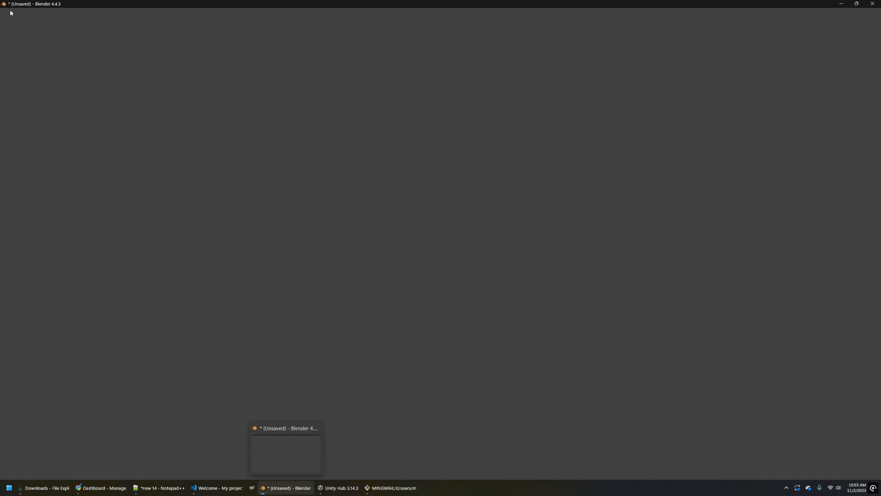
{"action": "left_click", "coordinate": [430, 239]}
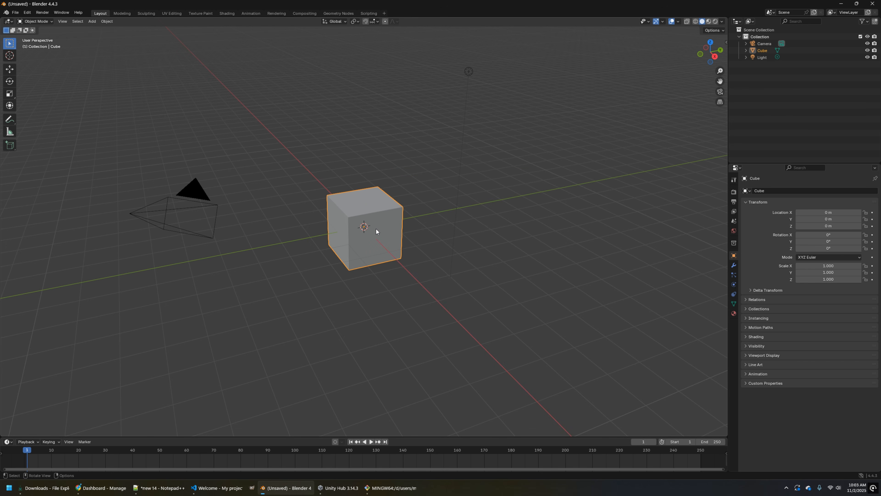
{"action": "key", "text": "Delete"}
- Import colwyn1.glb from the Downloads folder as glTF 2.0 and view the character from the front
{"action": "left_click", "coordinate": [16, 13]}
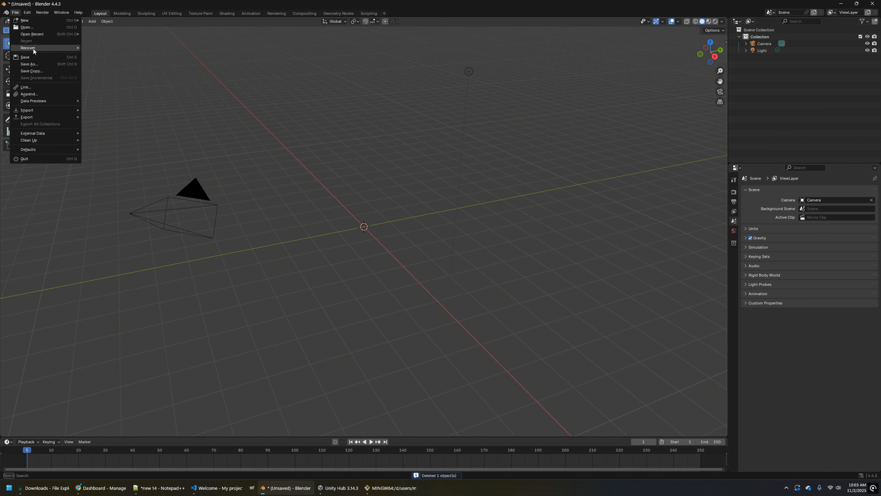
{"action": "mouse_move", "coordinate": [48, 110]}
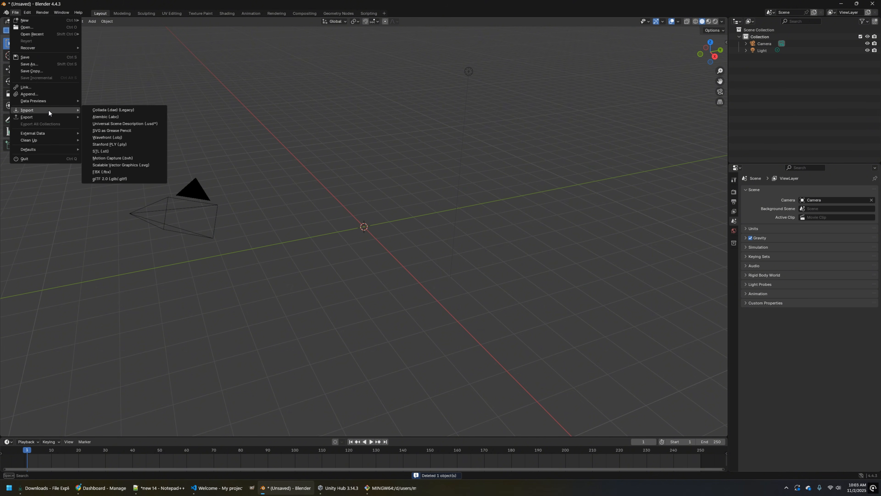
{"action": "left_click", "coordinate": [126, 176]}
{"action": "left_click", "coordinate": [229, 120]}
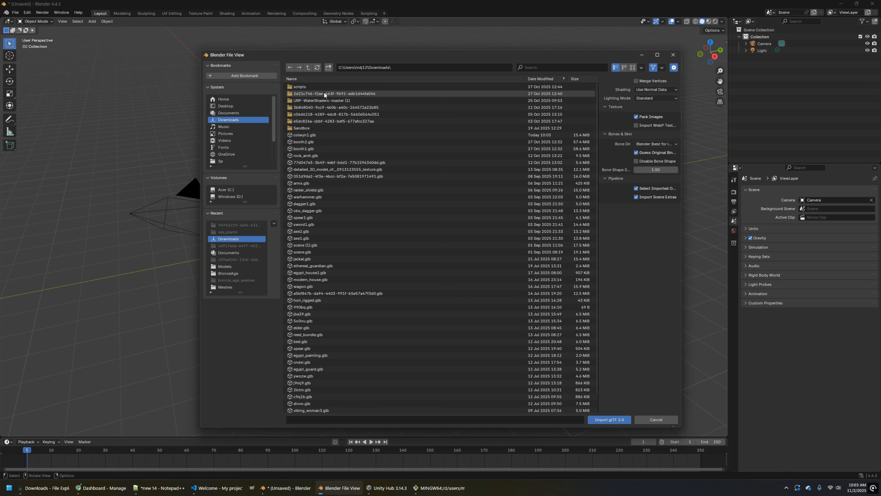
{"action": "double_click", "coordinate": [319, 135]}
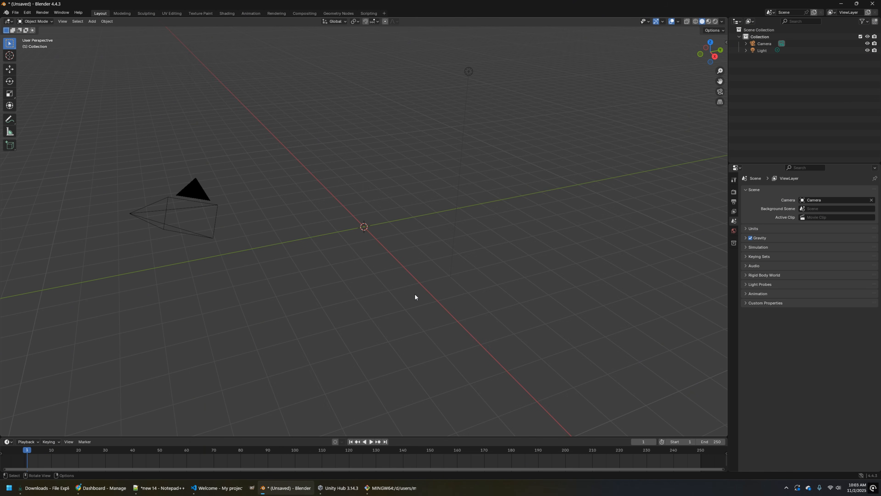
{"action": "right_click", "coordinate": [432, 239]}
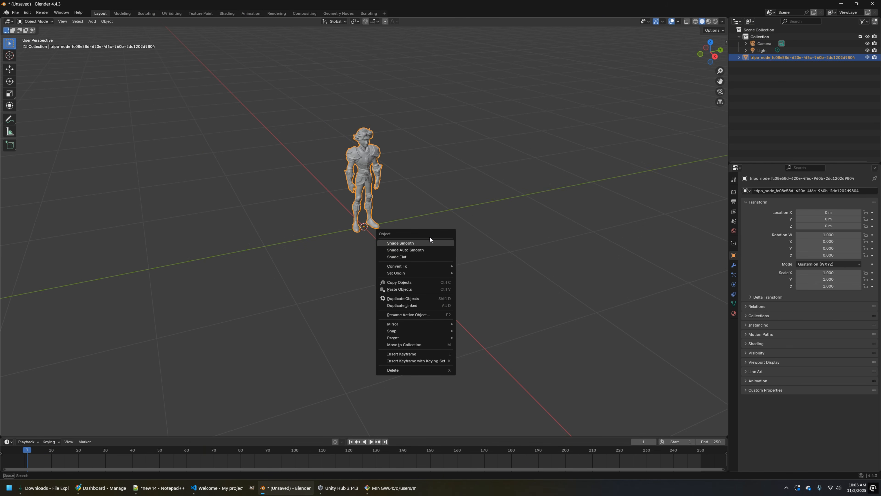
{"action": "middle_click_drag", "start_coordinate": [461, 224], "coordinate": [413, 200]}
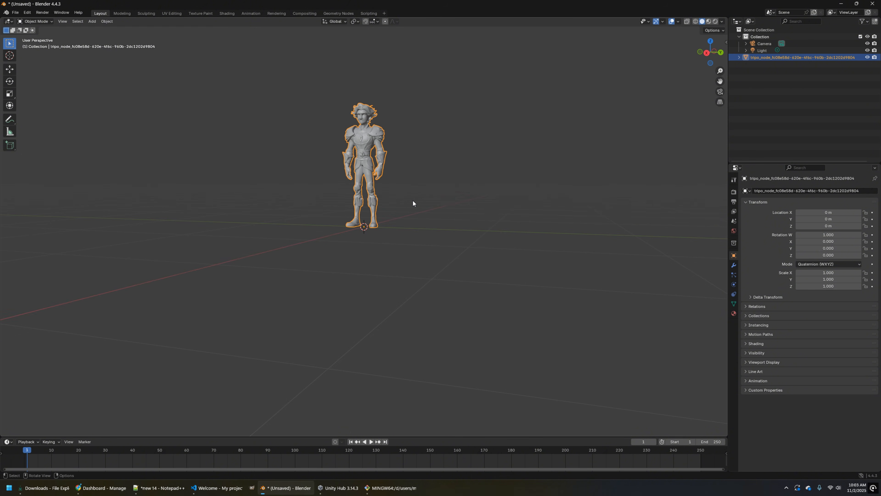
- Export only the selected character as colwyn1.fbx to the Downloads folder
{"action": "left_click", "coordinate": [123, 13]}
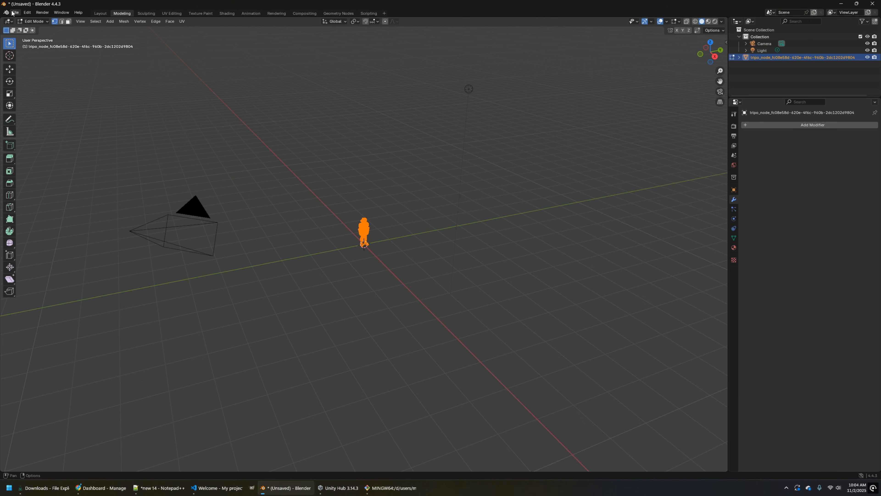
{"action": "left_click", "coordinate": [14, 13]}
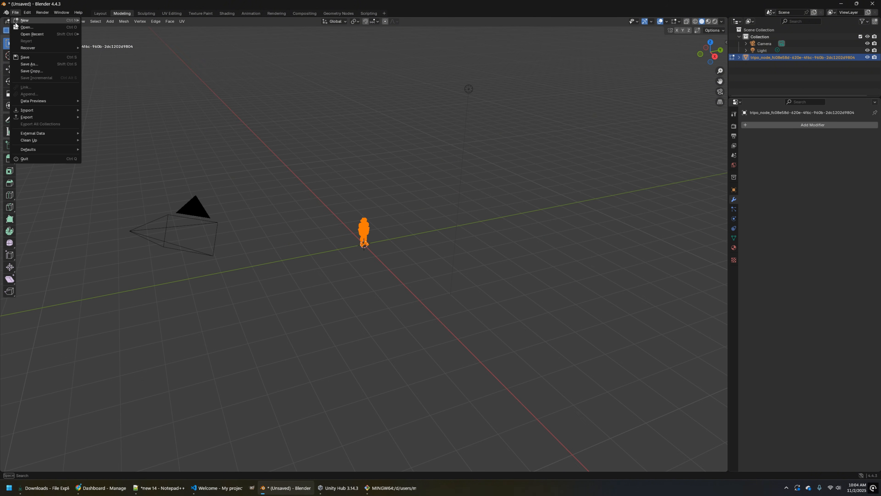
{"action": "mouse_move", "coordinate": [37, 117]}
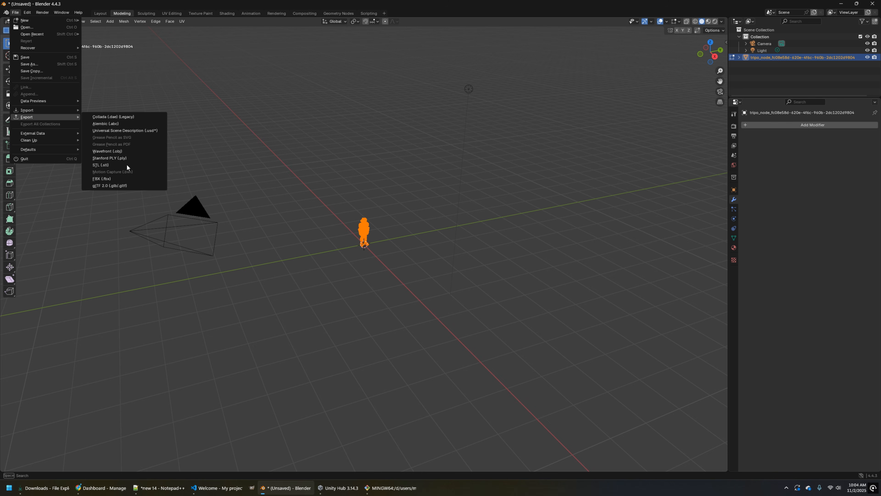
{"action": "left_click", "coordinate": [121, 178]}
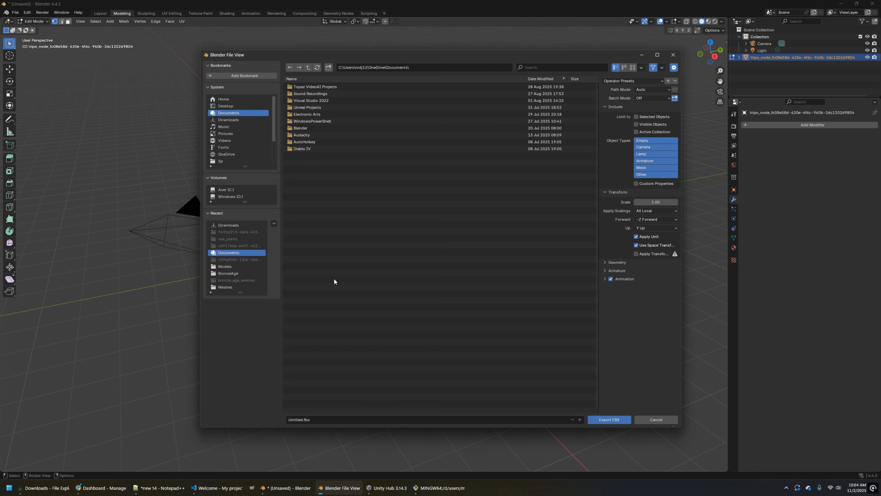
{"action": "left_click", "coordinate": [232, 120]}
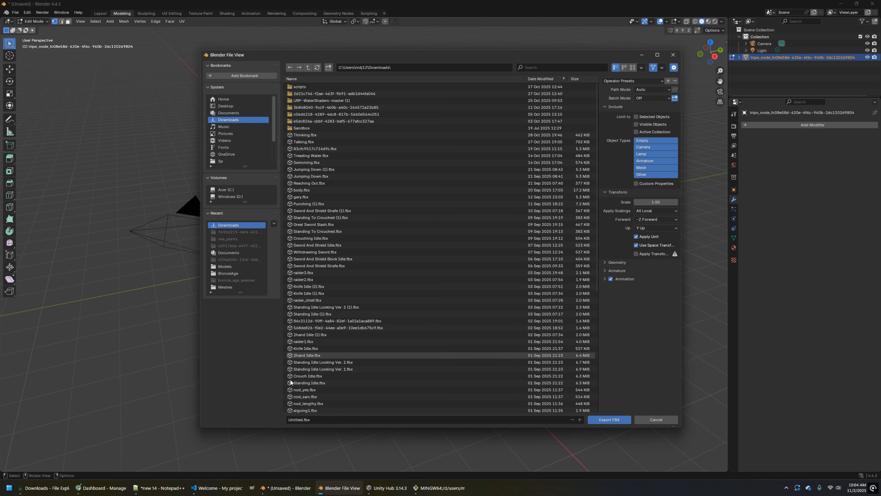
{"action": "left_click", "coordinate": [298, 422]}
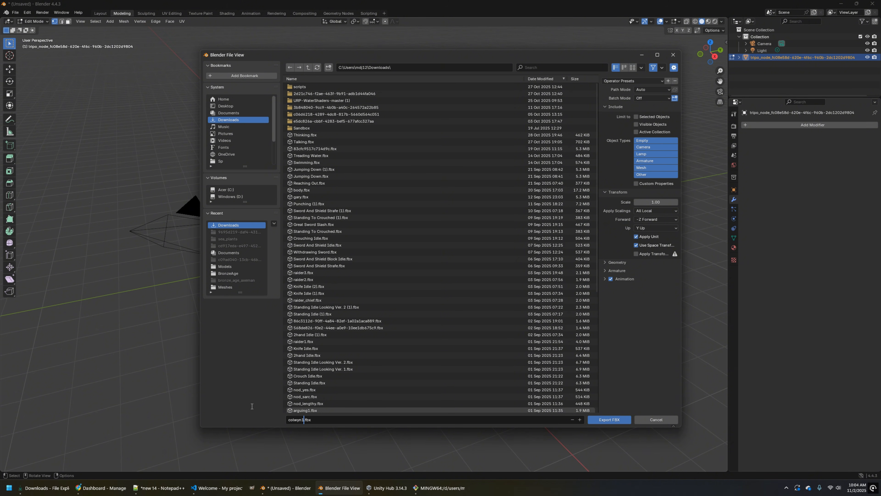
{"action": "left_click", "coordinate": [637, 117]}
{"action": "left_click", "coordinate": [612, 419]}
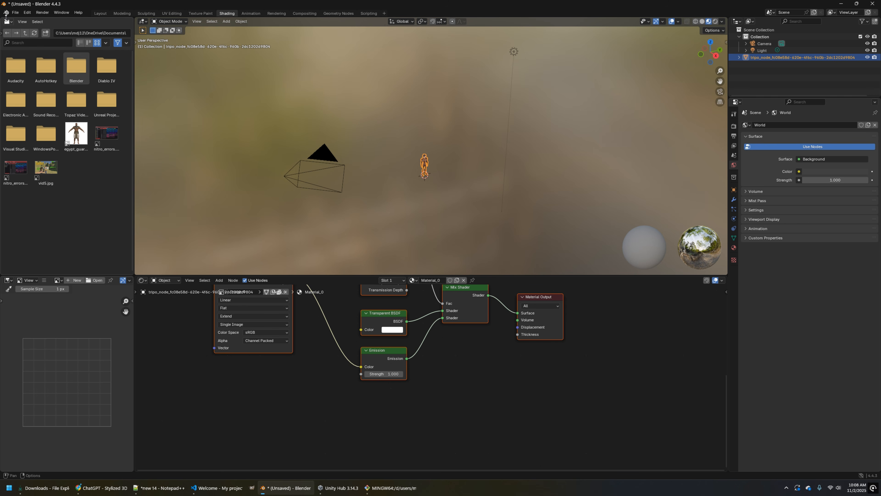
- Pack the external resources into the project and save it as colwyn.blend in the Downloads folder
{"action": "left_click", "coordinate": [15, 12]}
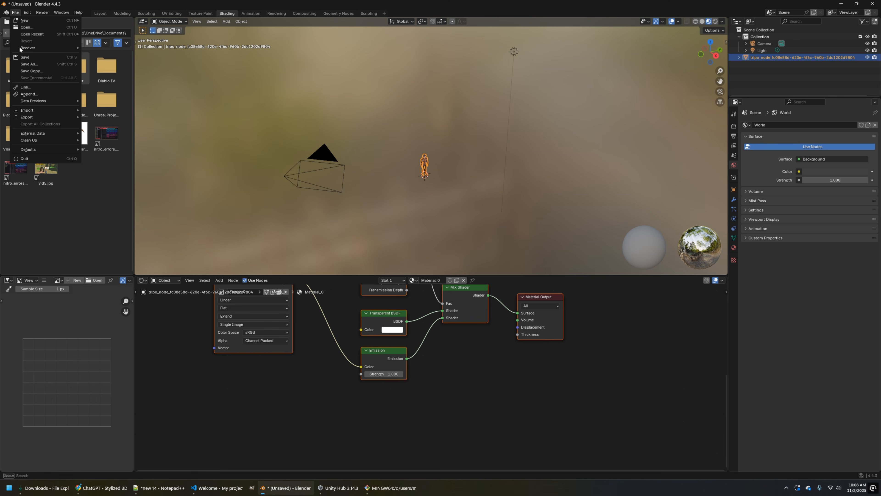
{"action": "mouse_move", "coordinate": [40, 133]}
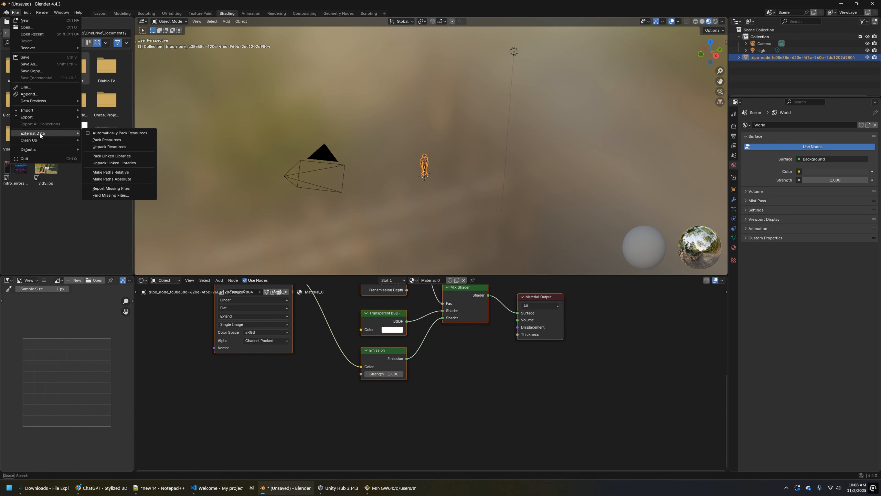
{"action": "left_click", "coordinate": [122, 142]}
{"action": "left_click", "coordinate": [15, 12]}
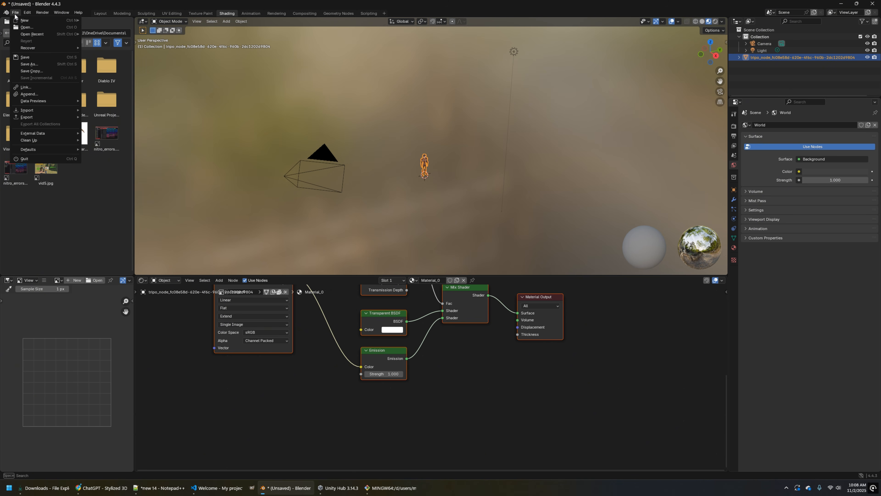
{"action": "left_click", "coordinate": [34, 60]}
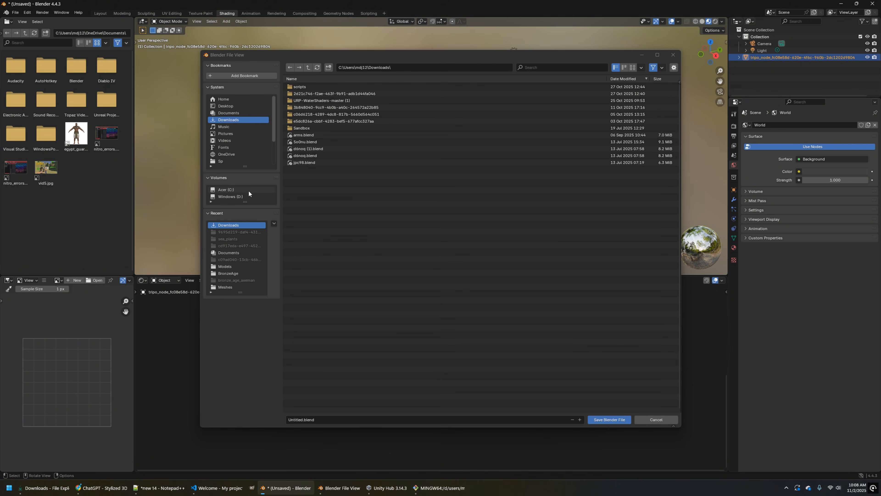
{"action": "left_click", "coordinate": [311, 419]}
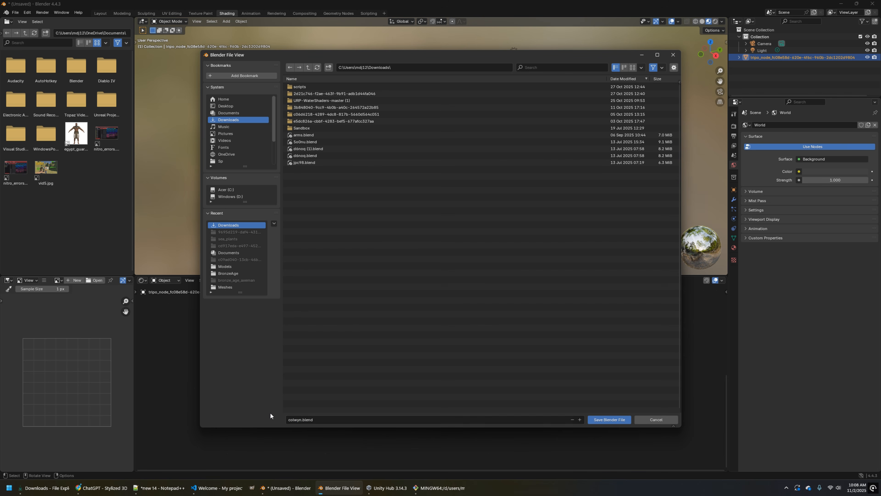
{"action": "key", "text": "Return"}
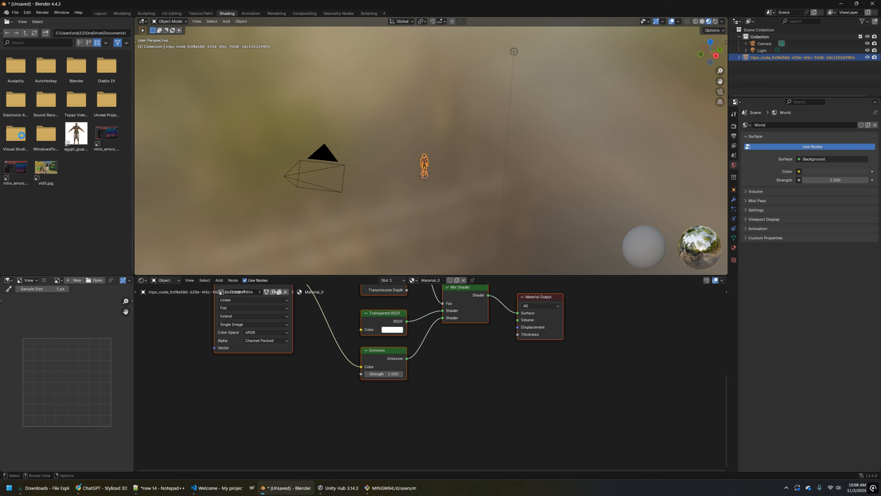
- Unpack the packed resources with the option to use files in the current directory, creating them when necessary
{"action": "left_click", "coordinate": [14, 13]}
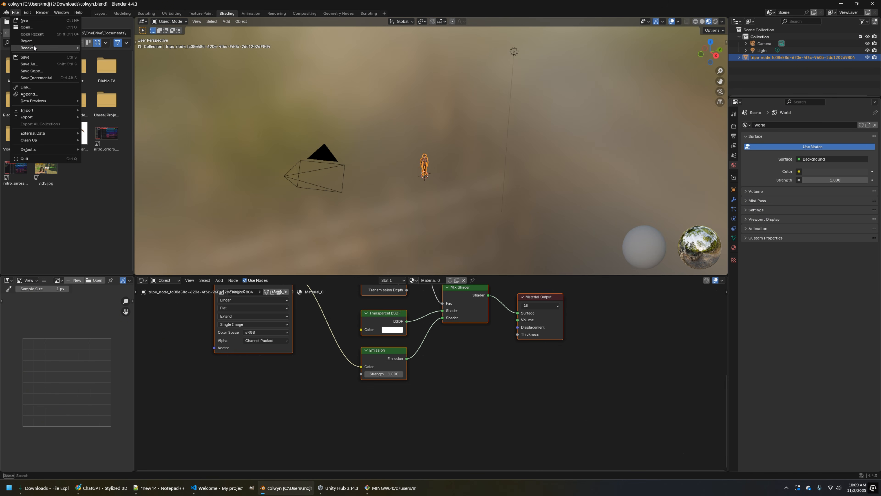
{"action": "mouse_move", "coordinate": [54, 133]}
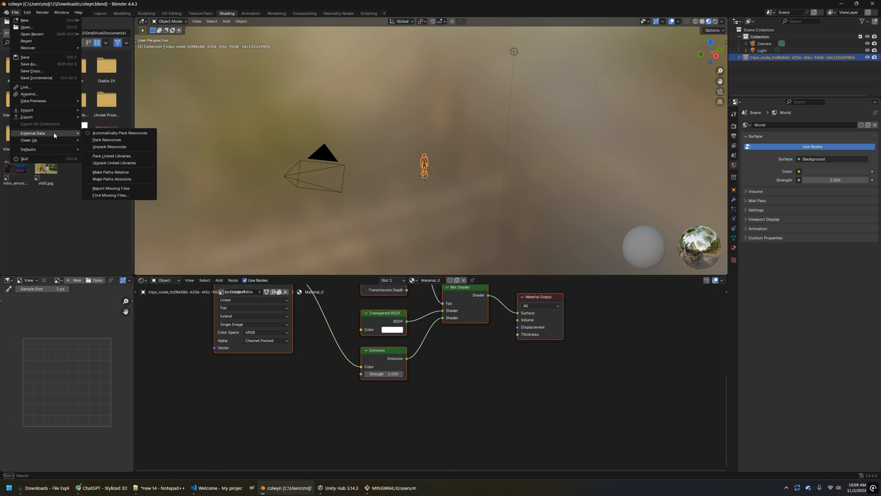
{"action": "left_click", "coordinate": [119, 149]}
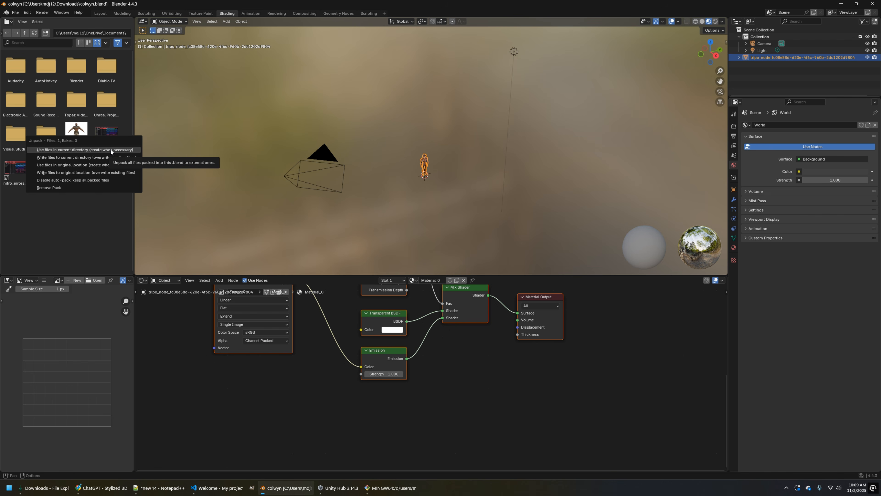
{"action": "left_click", "coordinate": [109, 150]}
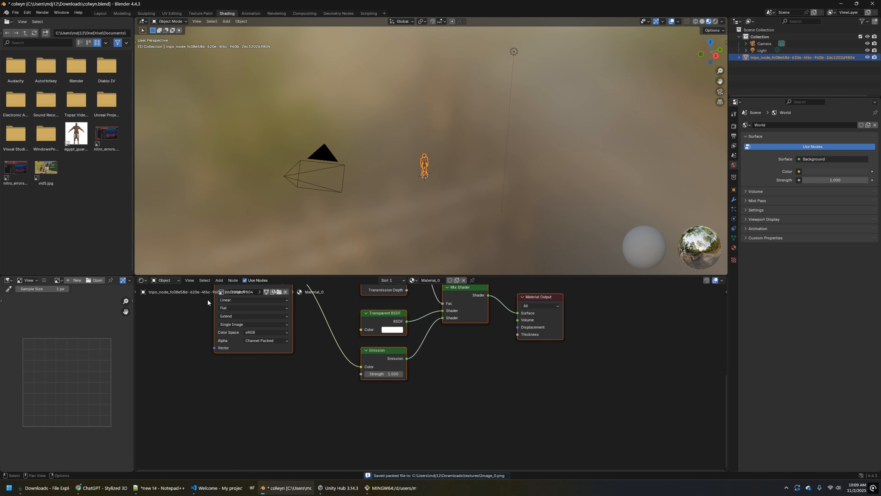
- Switch to File Explorer and locate Image_0.png in the textures folder inside Downloads
{"action": "left_click", "coordinate": [55, 488]}
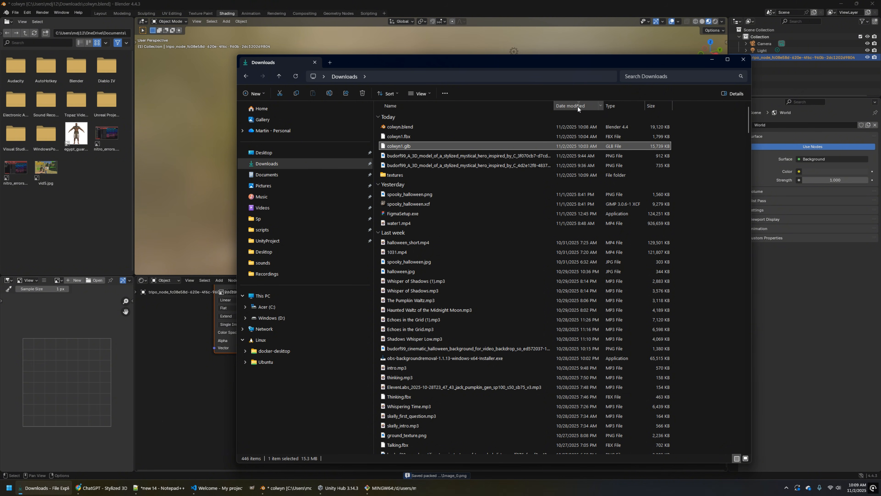
{"action": "double_click", "coordinate": [430, 174]}
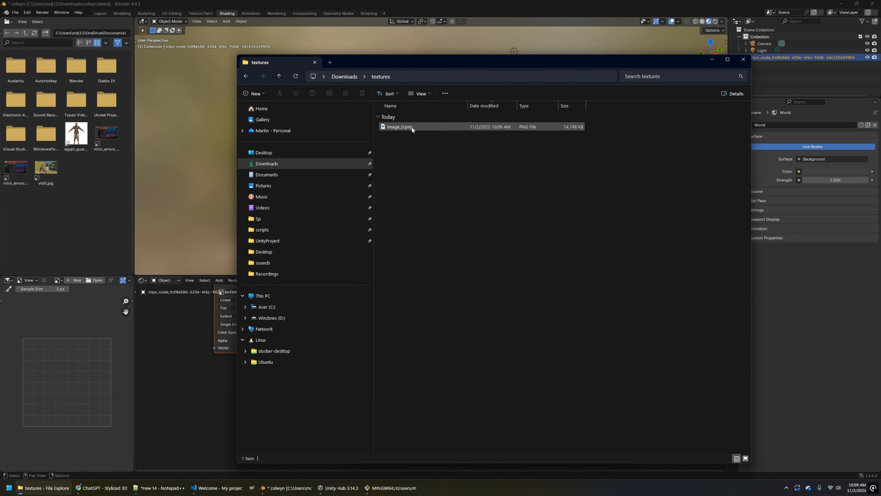
{"action": "left_click", "coordinate": [412, 127]}
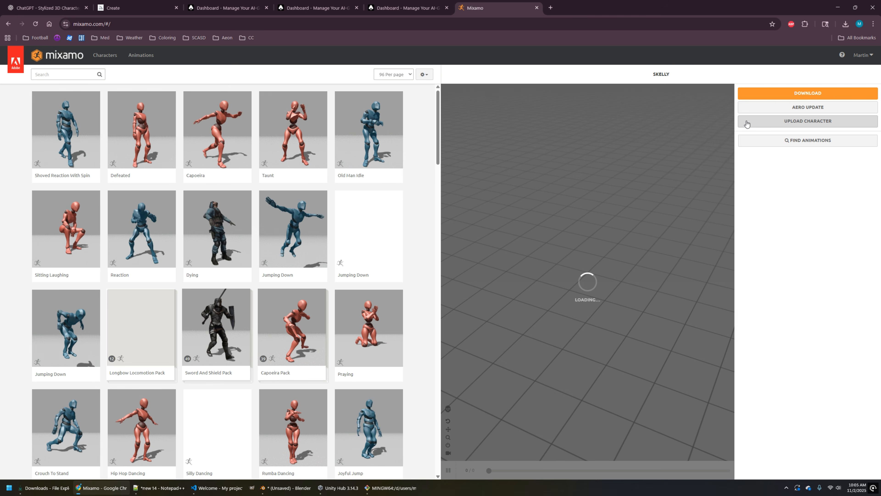
- In Mixamo, upload colwyn1.fbx from the Downloads folder as a new character for auto-rigging
{"action": "left_click", "coordinate": [750, 122]}
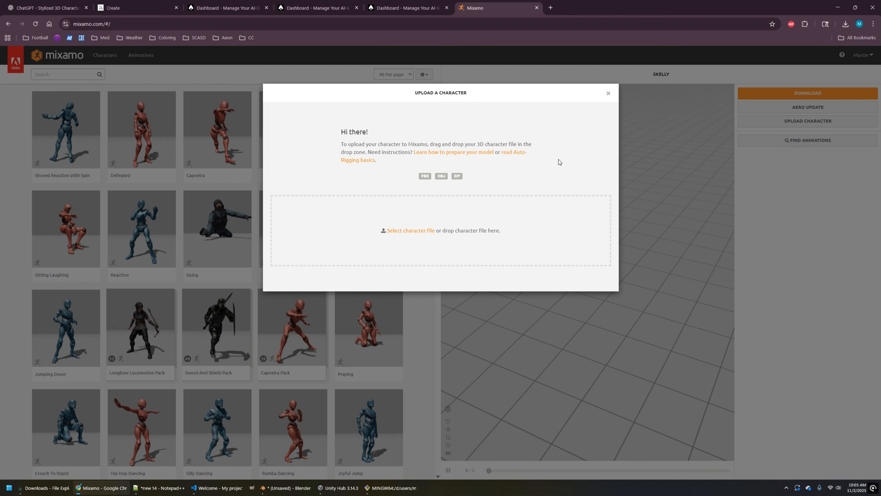
{"action": "left_click", "coordinate": [403, 230]}
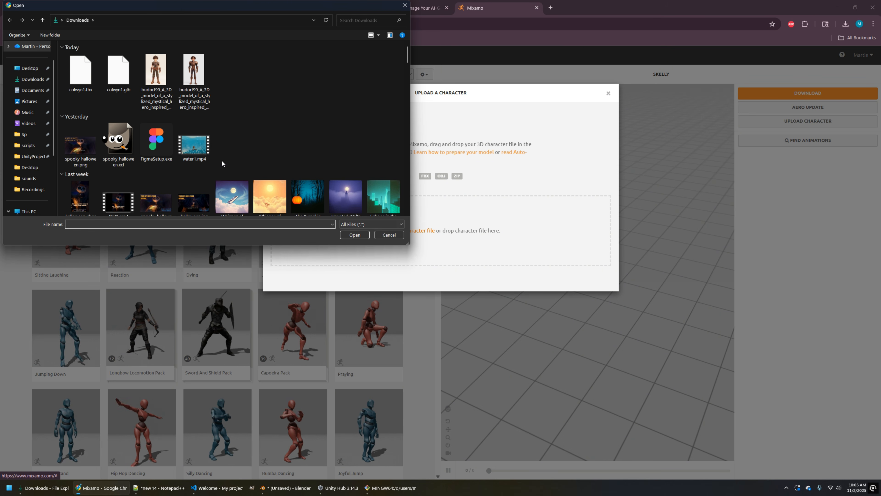
{"action": "double_click", "coordinate": [77, 74]}
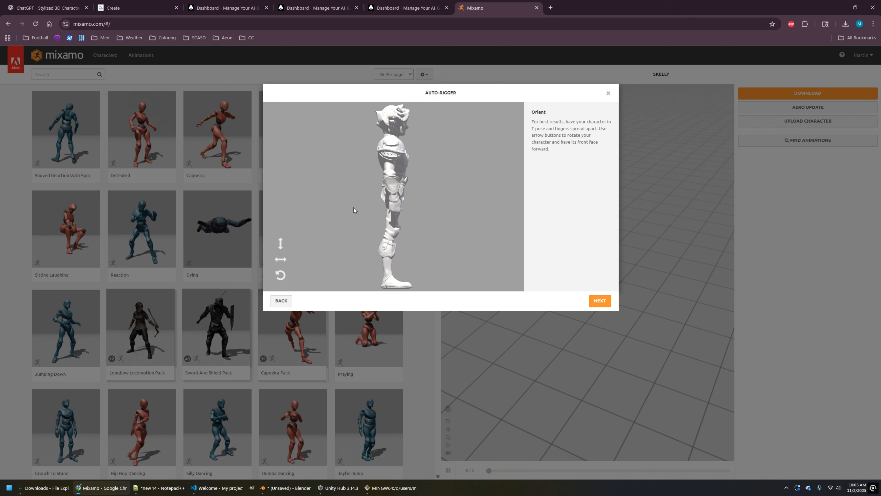
{"action": "right_click", "coordinate": [354, 207]}
{"action": "left_click", "coordinate": [396, 161]}
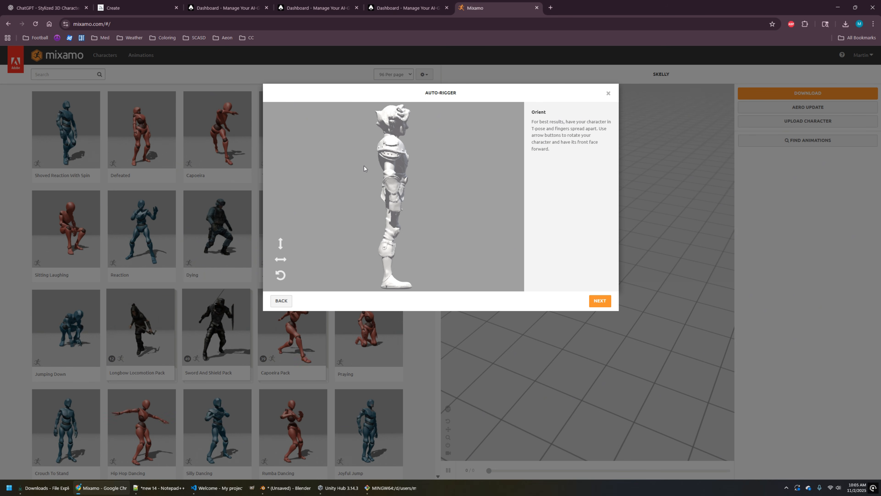
{"action": "left_click", "coordinate": [280, 275]}
{"action": "left_click", "coordinate": [281, 275]}
{"action": "left_click", "coordinate": [280, 275]}
{"action": "left_click", "coordinate": [280, 275]}
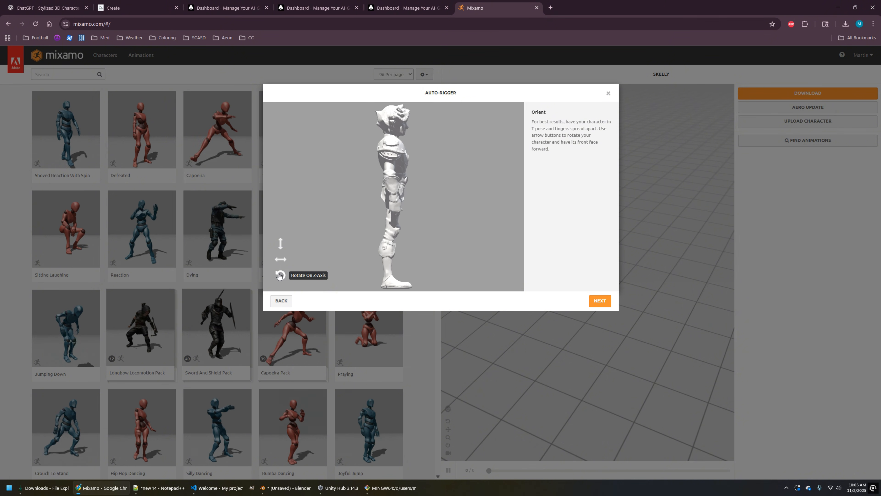
- Rotate the character on the Y-axis until its front faces forward and accept the orientation
{"action": "left_click", "coordinate": [281, 260]}
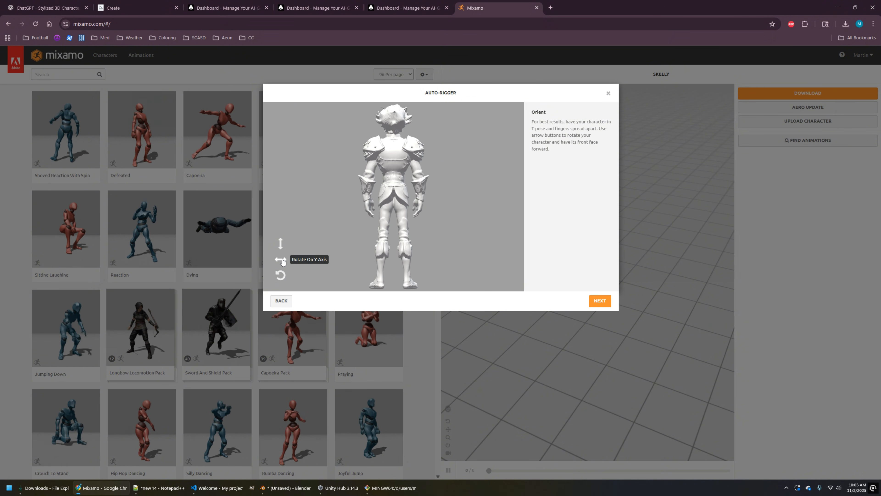
{"action": "left_click", "coordinate": [282, 260]}
{"action": "left_click", "coordinate": [282, 260]}
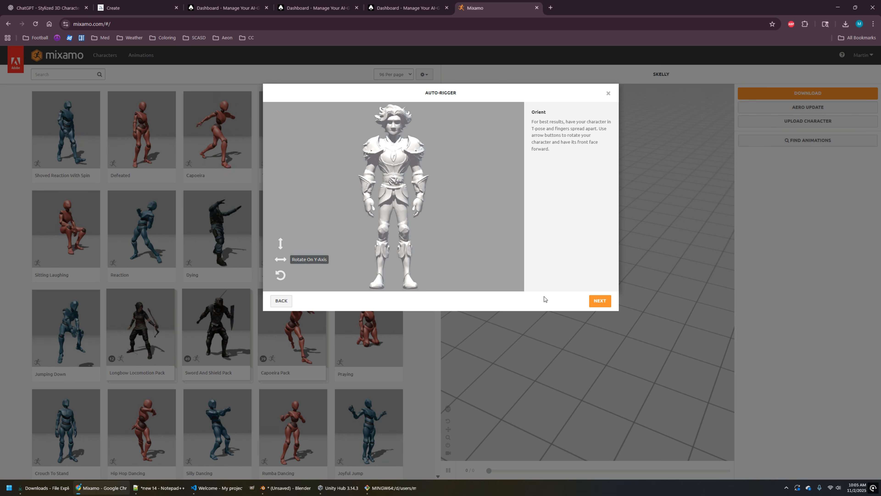
{"action": "left_click", "coordinate": [595, 303]}
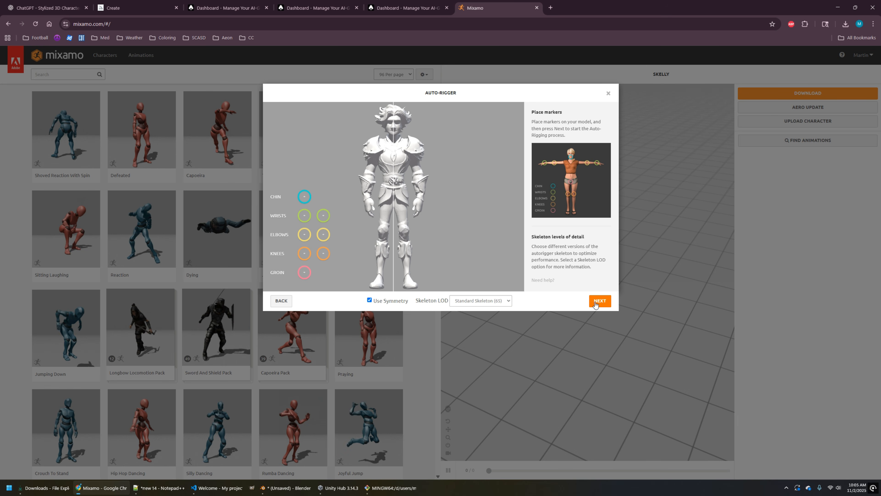
- Place the chin, wrist, elbow, knee and groin markers with symmetry, then auto-rig with Standard Skeleton (65) and accept the rig
{"action": "mouse_move", "coordinate": [304, 196]}
{"action": "left_mouse_down"}
{"action": "mouse_move", "coordinate": [414, 164]}
{"action": "mouse_move", "coordinate": [393, 136]}
{"action": "left_mouse_up"}
{"action": "left_click_drag", "start_coordinate": [300, 219], "coordinate": [367, 197]}
{"action": "left_click_drag", "start_coordinate": [303, 237], "coordinate": [369, 175]}
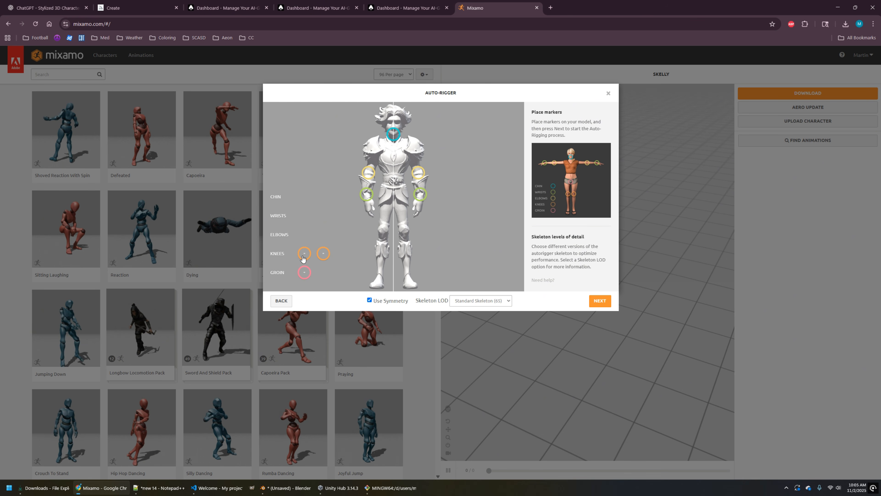
{"action": "left_click_drag", "start_coordinate": [303, 256], "coordinate": [383, 234]}
{"action": "mouse_move", "coordinate": [303, 273]}
{"action": "left_mouse_down"}
{"action": "mouse_move", "coordinate": [380, 235]}
{"action": "mouse_move", "coordinate": [395, 201]}
{"action": "left_mouse_up"}
{"action": "left_click", "coordinate": [600, 301]}
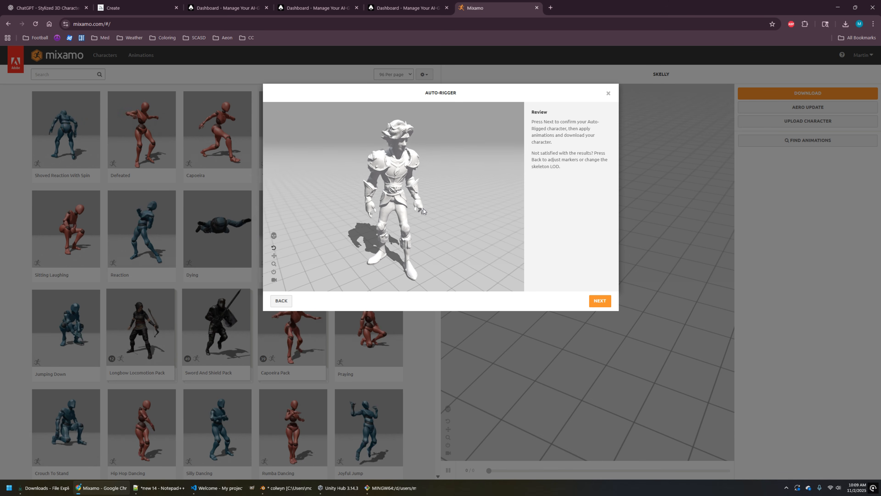
{"action": "left_click", "coordinate": [599, 302]}
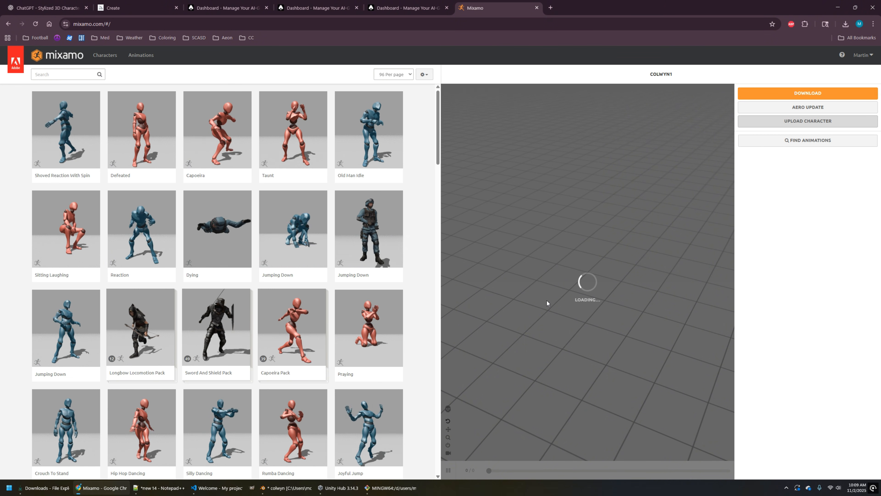
- Search the animations for idle, apply the first Idle in the second result row, and inspect the character from the front
{"action": "left_click_drag", "start_coordinate": [645, 316], "coordinate": [566, 317]}
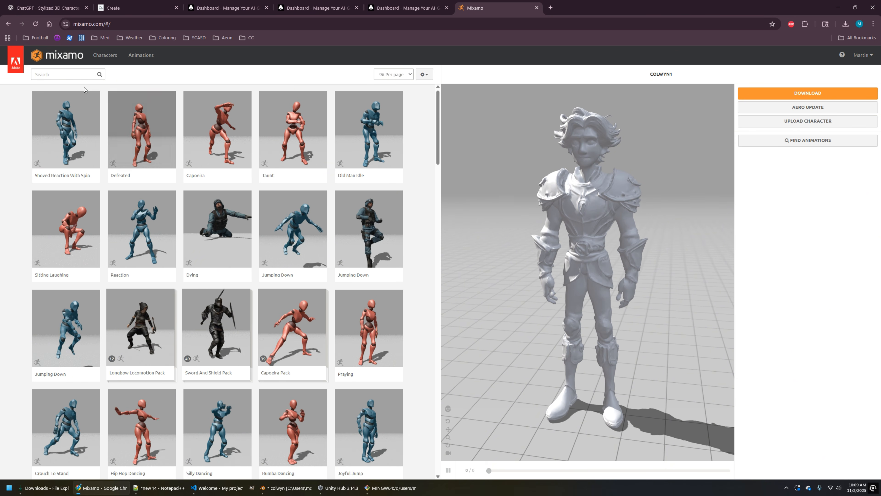
{"action": "left_click", "coordinate": [66, 75]}
{"action": "type", "text": "idle"}
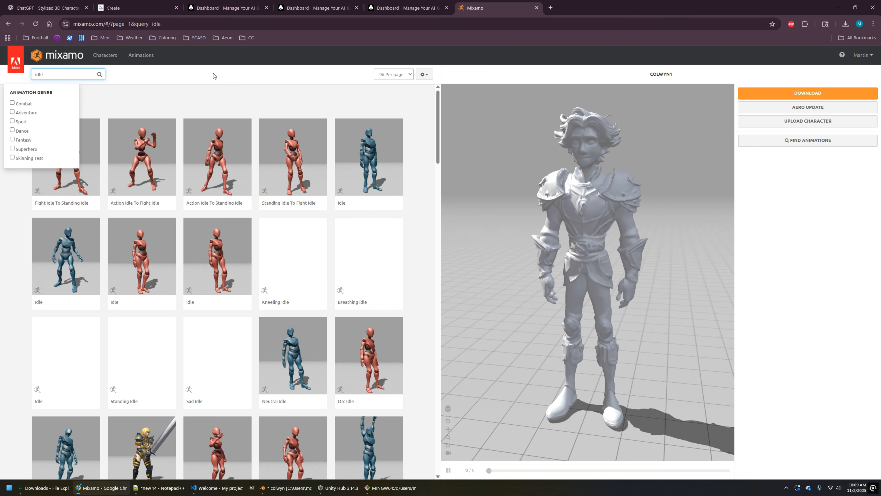
{"action": "left_click", "coordinate": [218, 79]}
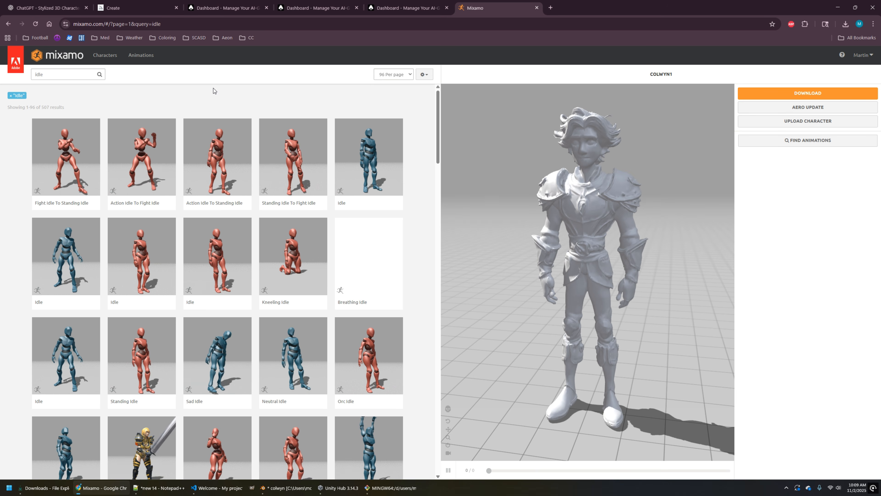
{"action": "left_click", "coordinate": [58, 267]}
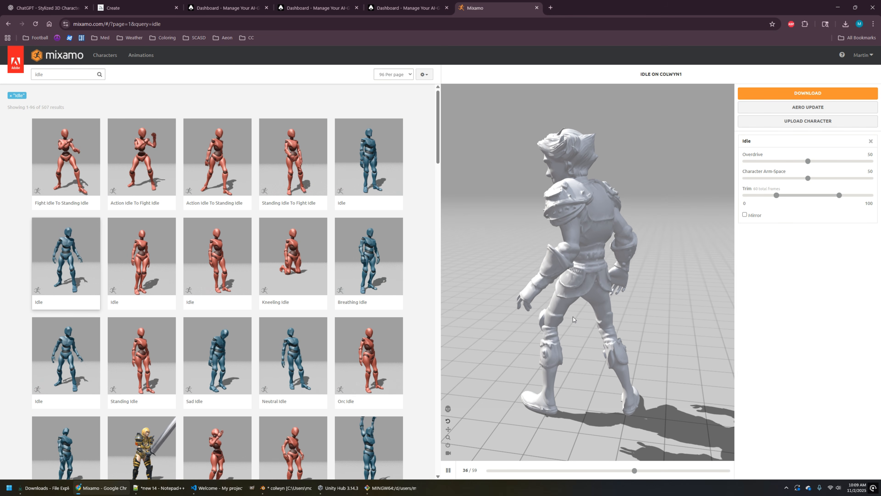
{"action": "left_click_drag", "start_coordinate": [572, 319], "coordinate": [639, 310]}
- Download the animated character as FBX Binary with skin, 30 frames per second and no keyframe reduction
{"action": "left_click", "coordinate": [807, 93]}
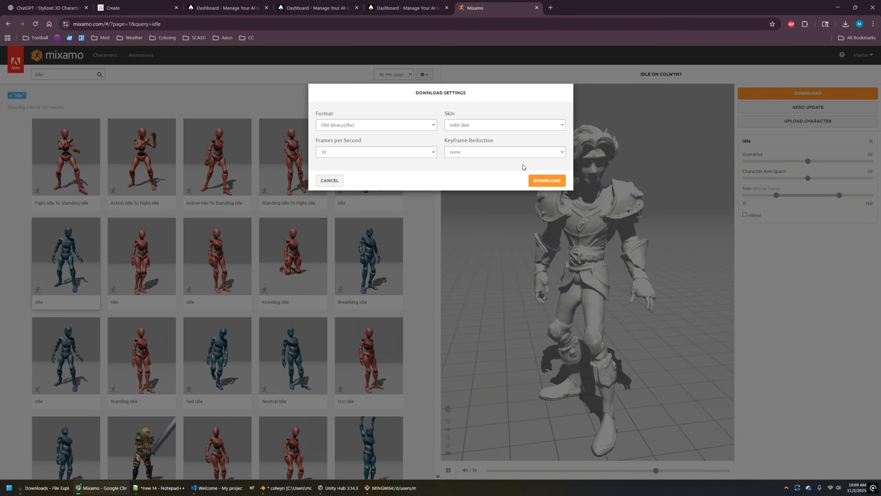
{"action": "left_click", "coordinate": [546, 181]}
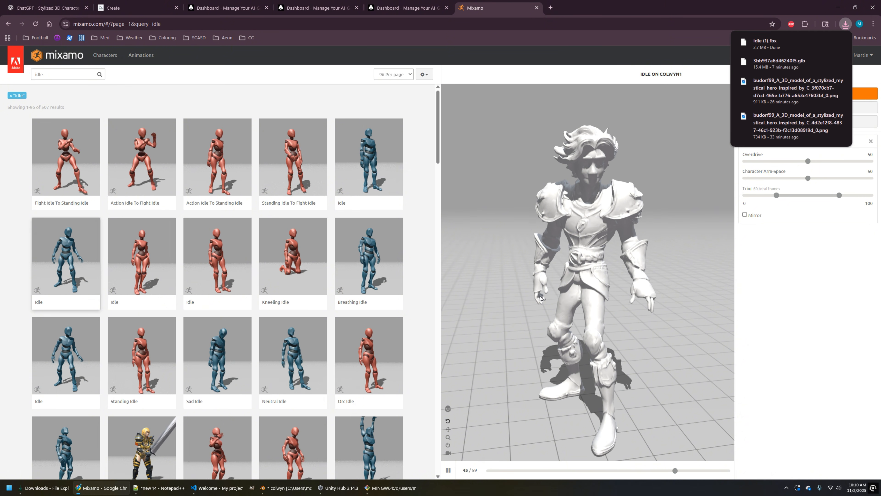
{"action": "mouse_move", "coordinate": [61, 490]}
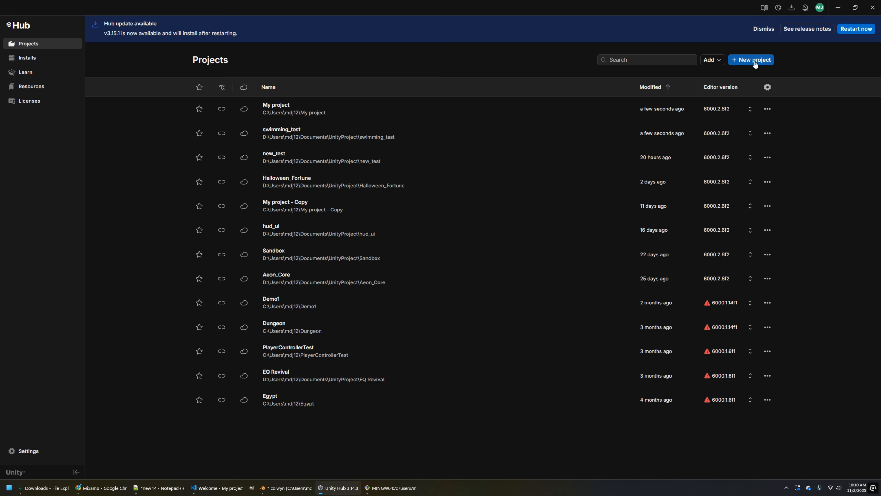
- In Unity Hub, create a project named hero_character from the Universal 3D template with editor version 6000.2.6f2
{"action": "left_click", "coordinate": [753, 61]}
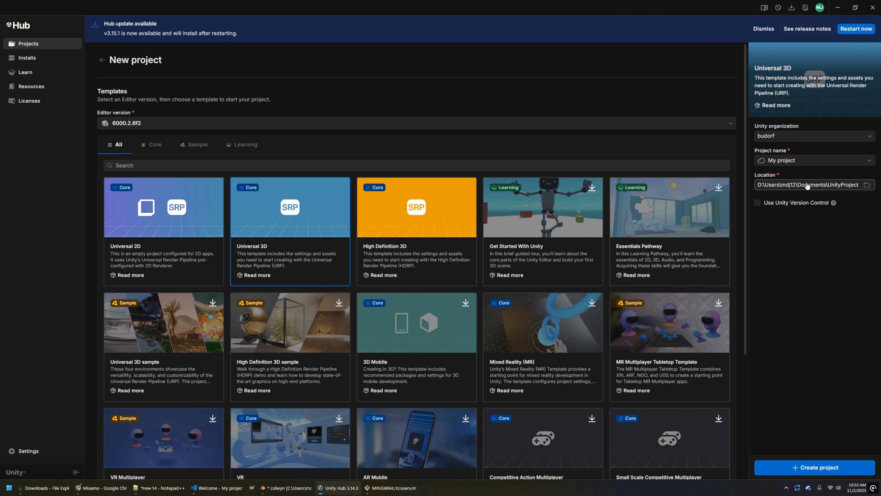
{"action": "left_click", "coordinate": [810, 159]}
{"action": "type", "text": "h"}
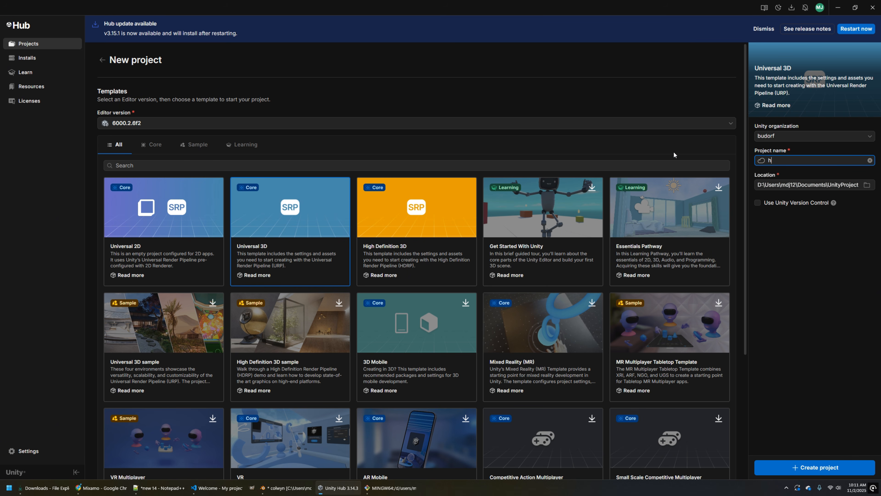
{"action": "type", "text": "ero_character"}
{"action": "left_click", "coordinate": [813, 469]}
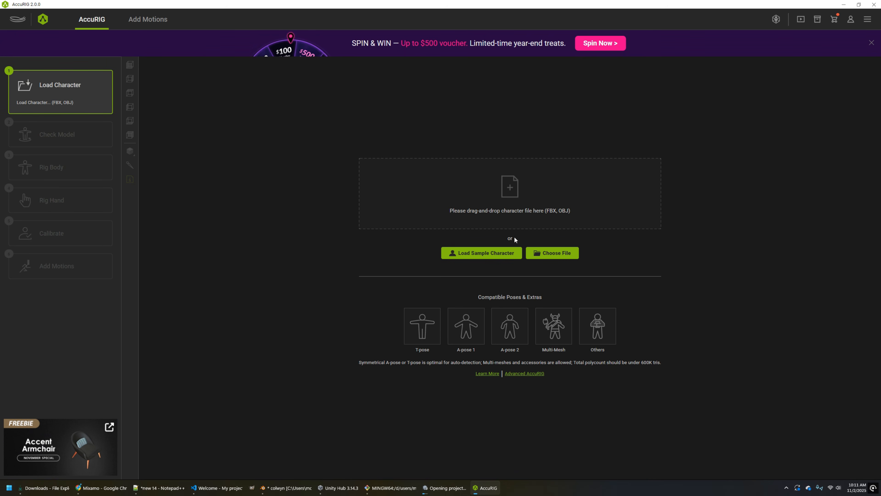
- In AccuRIG, load the hero character's model file for rigging
{"action": "left_click", "coordinate": [557, 257]}
{"action": "left_click", "coordinate": [39, 83]}
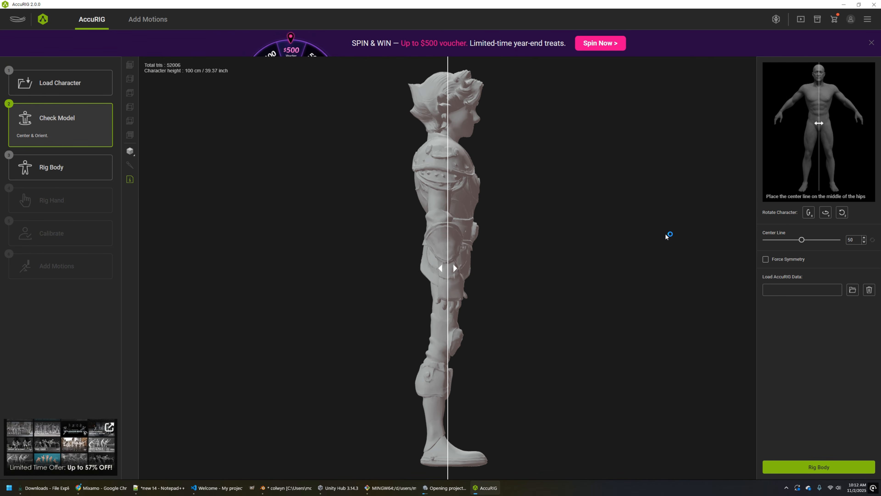
- Rotate the character about the Y axis until it faces front, enable Force Symmetry, and start the body rigging
{"action": "left_click", "coordinate": [826, 213]}
{"action": "left_click", "coordinate": [827, 214]}
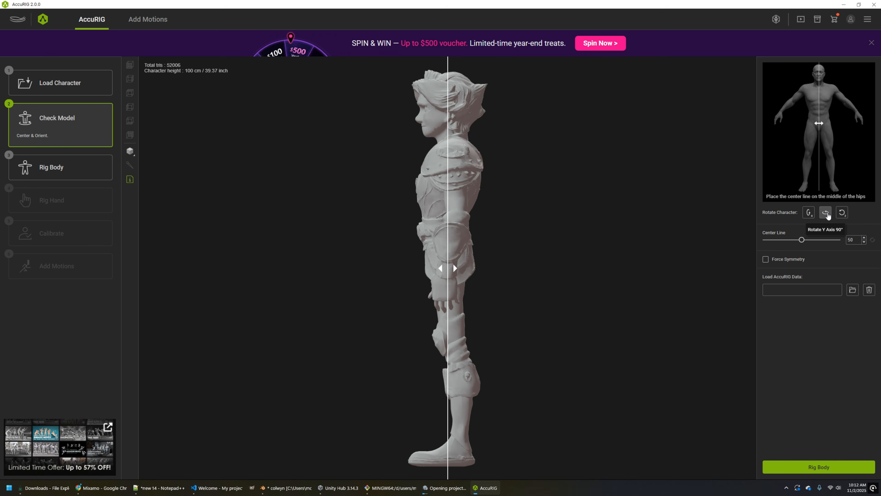
{"action": "left_click", "coordinate": [827, 214]}
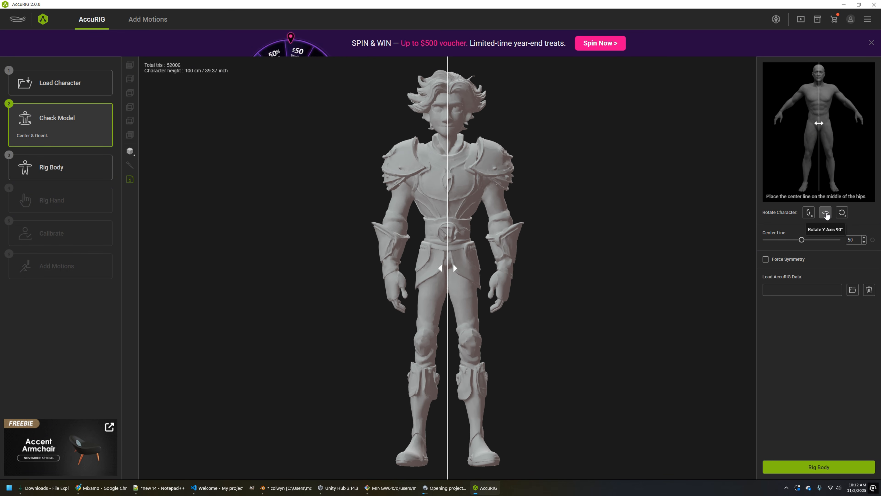
{"action": "left_click", "coordinate": [766, 260]}
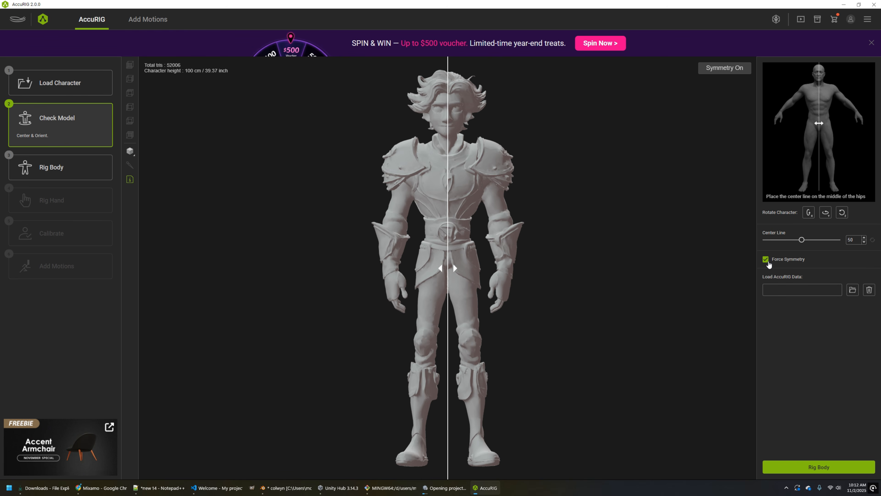
{"action": "left_click", "coordinate": [820, 464]}
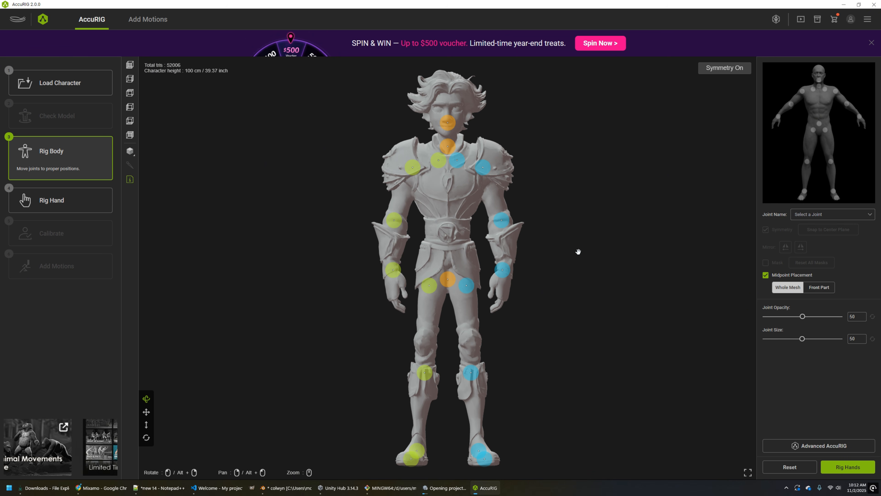
- Reposition the upper-body joints: head slightly lower, neck at its base, clavicles higher and farther apart, and wrists slightly outward
{"action": "mouse_move", "coordinate": [446, 150]}
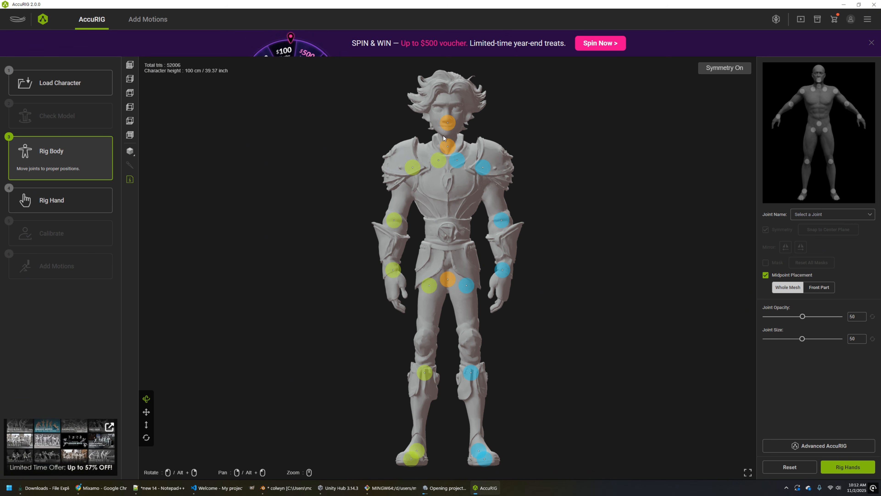
{"action": "mouse_move", "coordinate": [448, 124]}
{"action": "left_click_drag", "start_coordinate": [448, 124], "coordinate": [447, 129]}
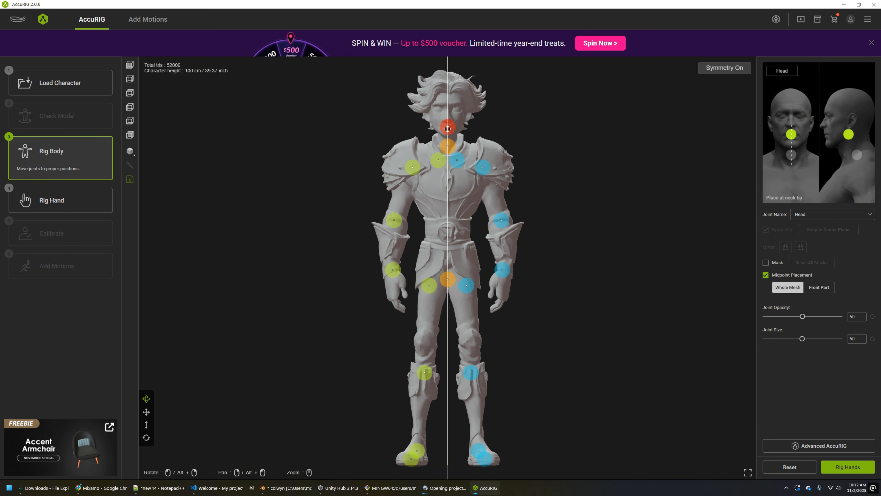
{"action": "left_click", "coordinate": [449, 150]}
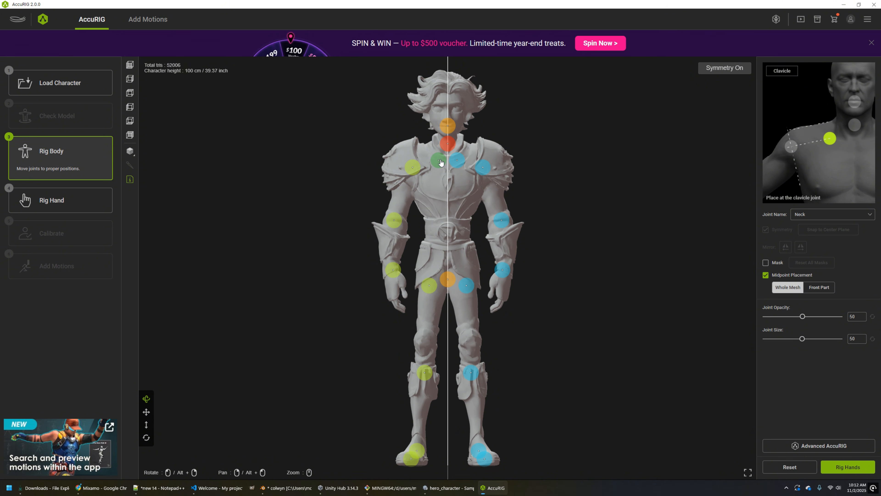
{"action": "left_click_drag", "start_coordinate": [440, 162], "coordinate": [435, 155]}
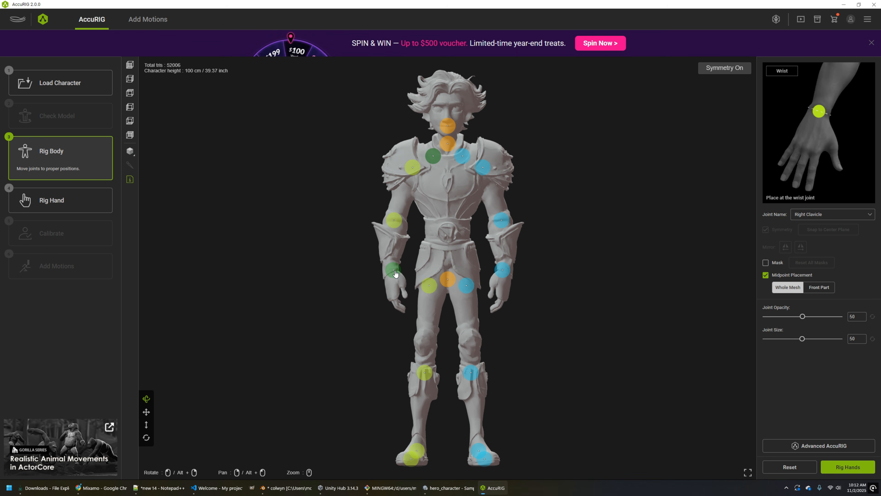
{"action": "left_click_drag", "start_coordinate": [393, 272], "coordinate": [390, 271]}
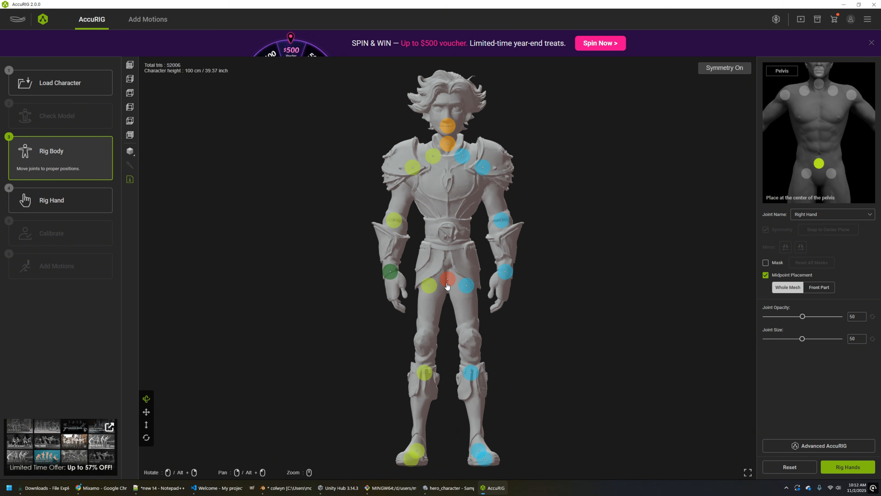
- Raise the pelvis joint to just below the belt, the hip joints to the upper thighs, and the knee joints onto the kneecaps
{"action": "left_click_drag", "start_coordinate": [445, 285], "coordinate": [445, 258]}
{"action": "left_click_drag", "start_coordinate": [429, 287], "coordinate": [430, 268]}
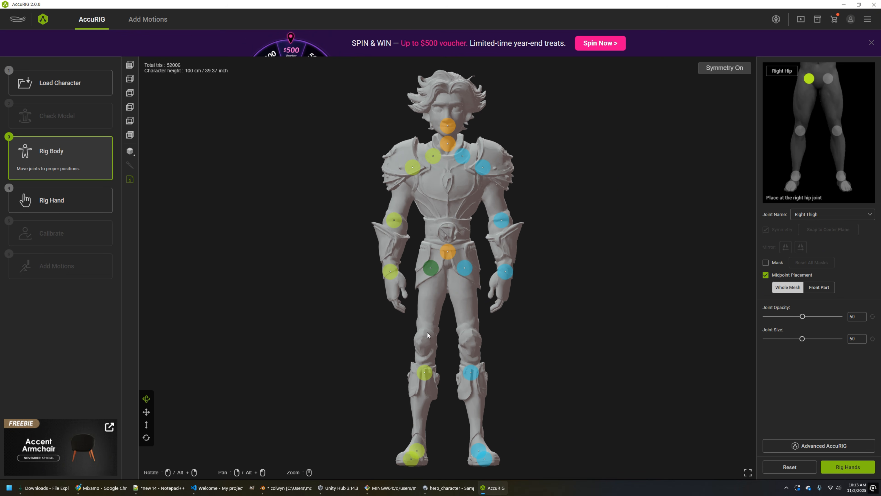
{"action": "left_click_drag", "start_coordinate": [425, 373], "coordinate": [423, 343]}
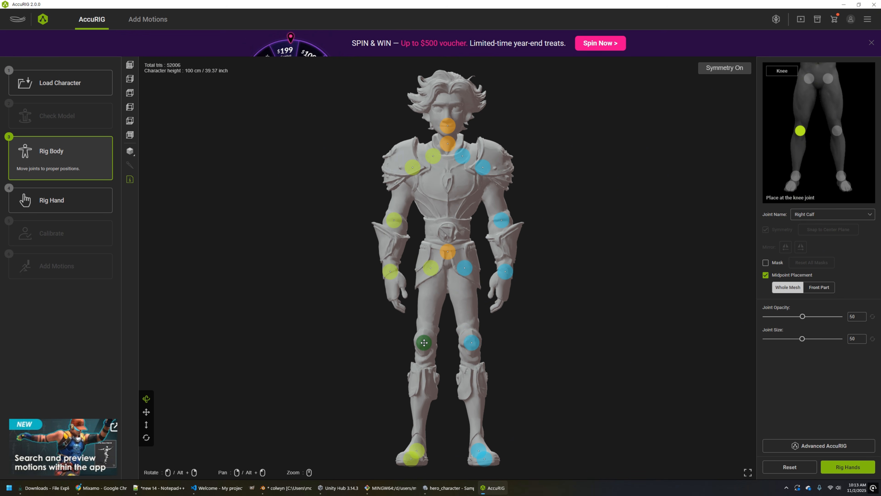
- Adjust the foot joints, keeping the ankles above the shoes and placing the toe bases on the front of the feet
{"action": "left_click_drag", "start_coordinate": [452, 435], "coordinate": [474, 429]}
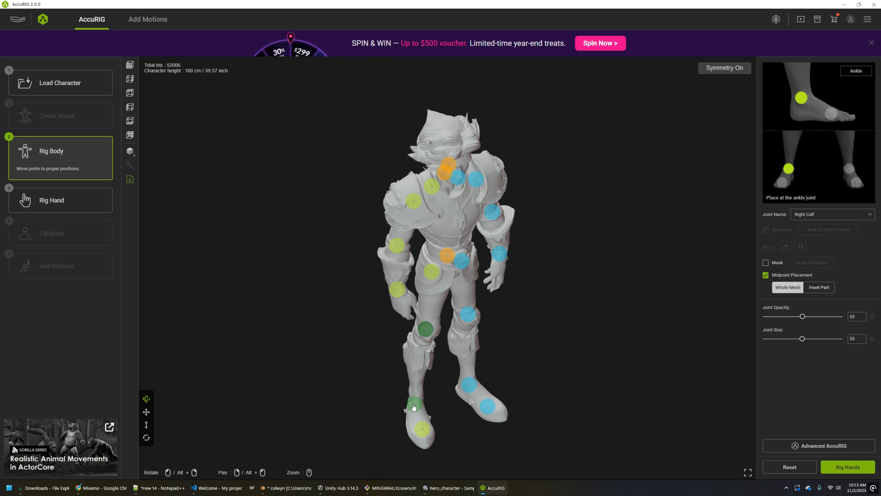
{"action": "left_click_drag", "start_coordinate": [427, 399], "coordinate": [468, 401]}
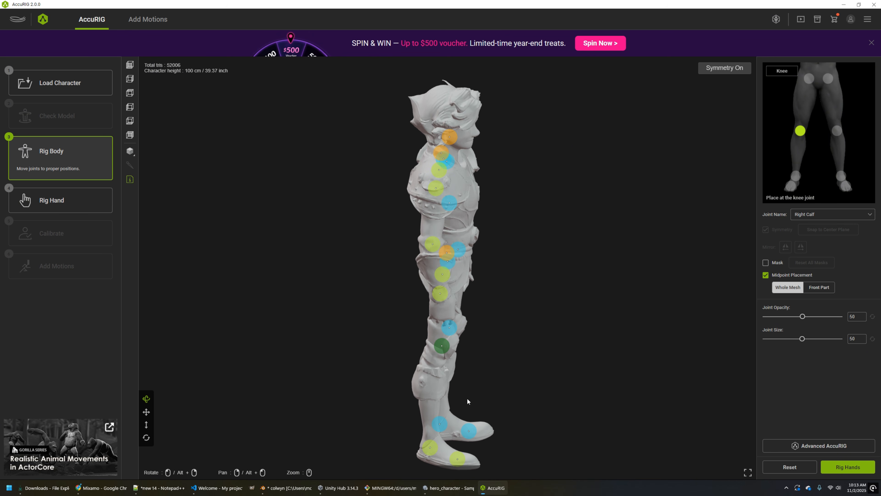
{"action": "left_click_drag", "start_coordinate": [431, 448], "coordinate": [445, 431]}
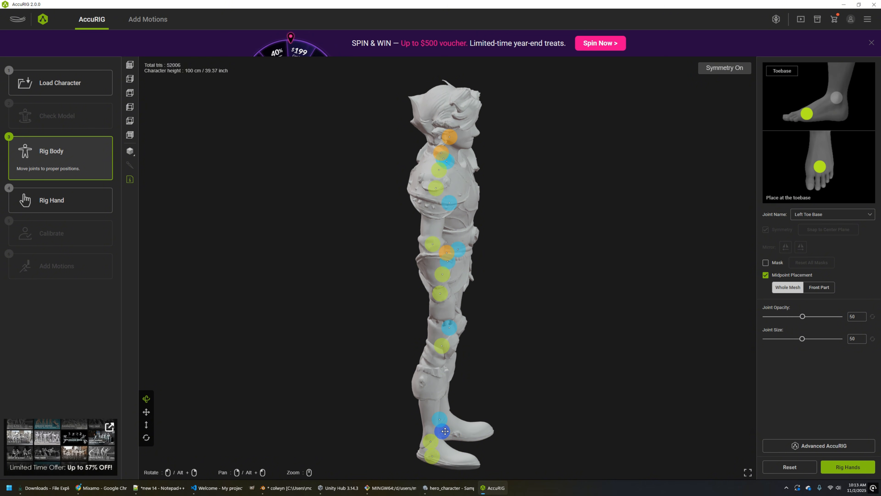
{"action": "left_click_drag", "start_coordinate": [517, 435], "coordinate": [413, 439]}
{"action": "left_click", "coordinate": [407, 435]}
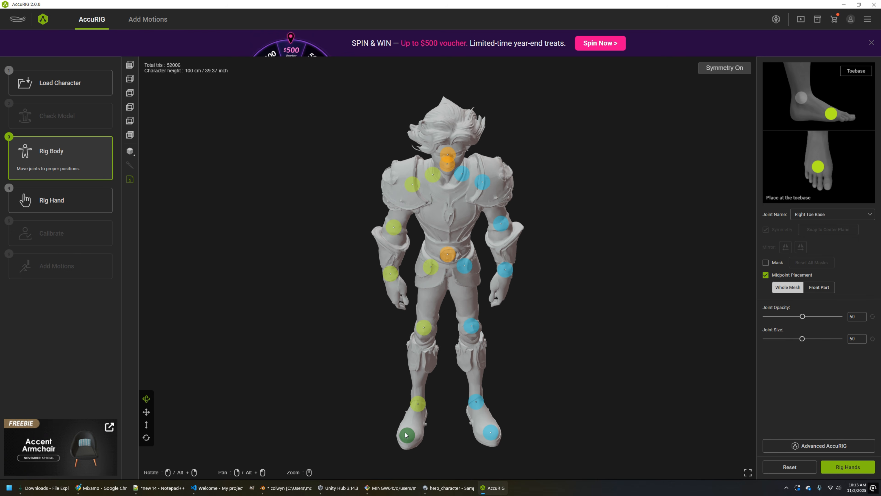
- Rig the hands with 5 fingers, check the right-hand finger joints, then calibrate the rig and inspect the previewed pose
{"action": "left_click", "coordinate": [848, 466]}
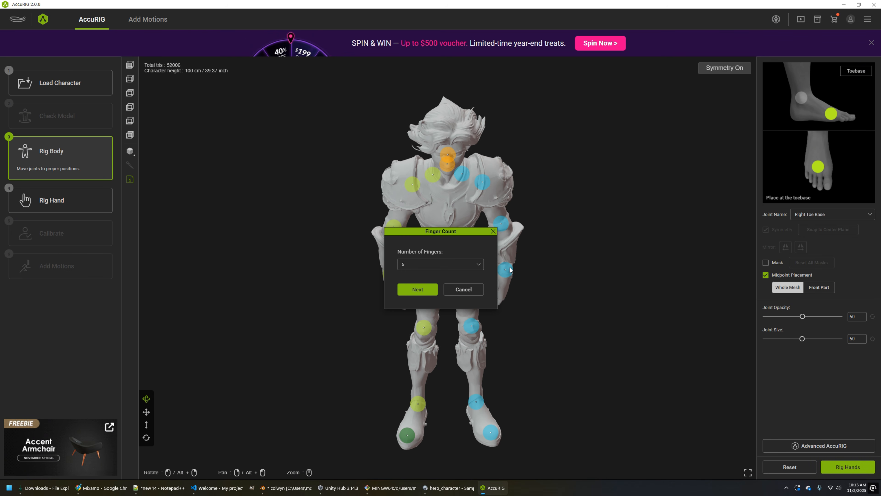
{"action": "left_click", "coordinate": [418, 290]}
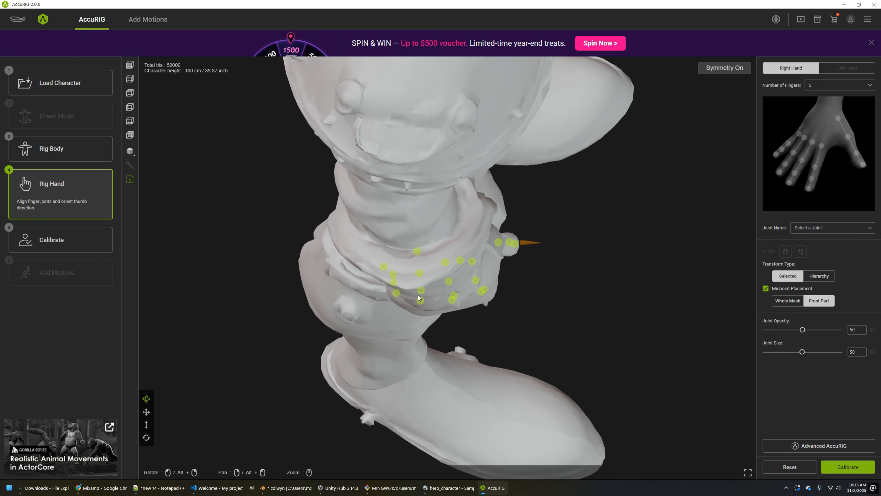
{"action": "left_click_drag", "start_coordinate": [585, 345], "coordinate": [543, 189]}
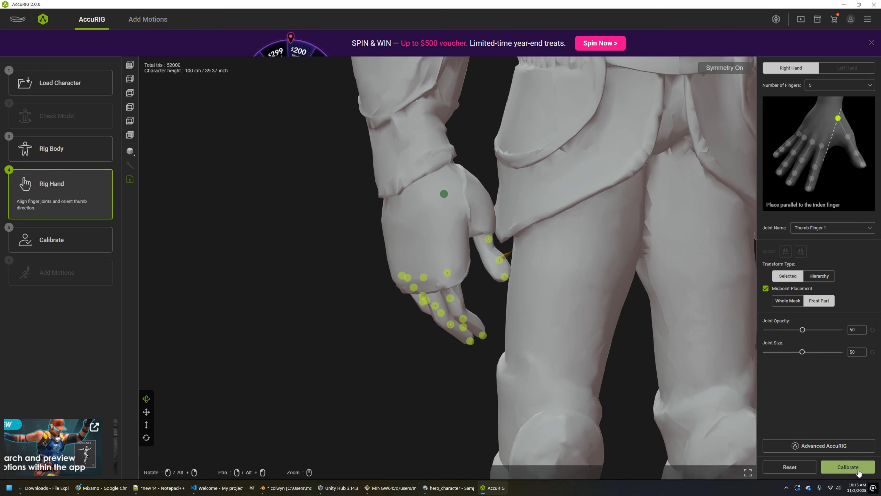
{"action": "left_click", "coordinate": [854, 469]}
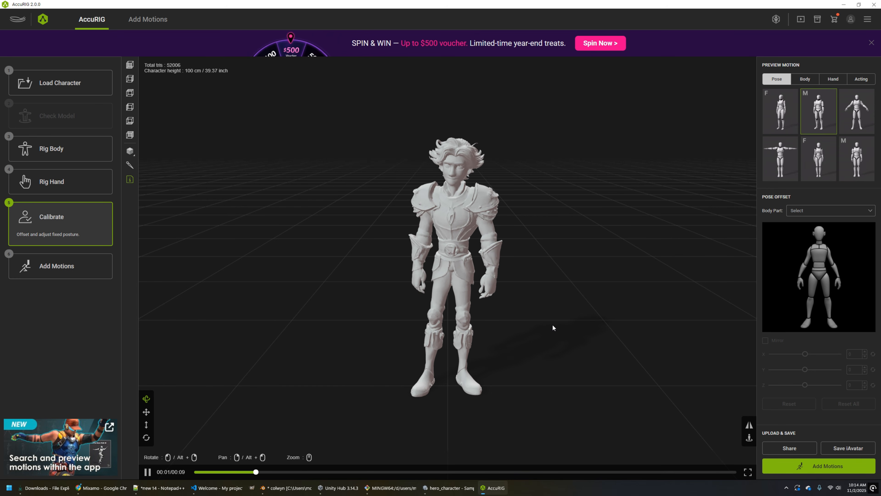
{"action": "left_click_drag", "start_coordinate": [513, 324], "coordinate": [468, 325]}
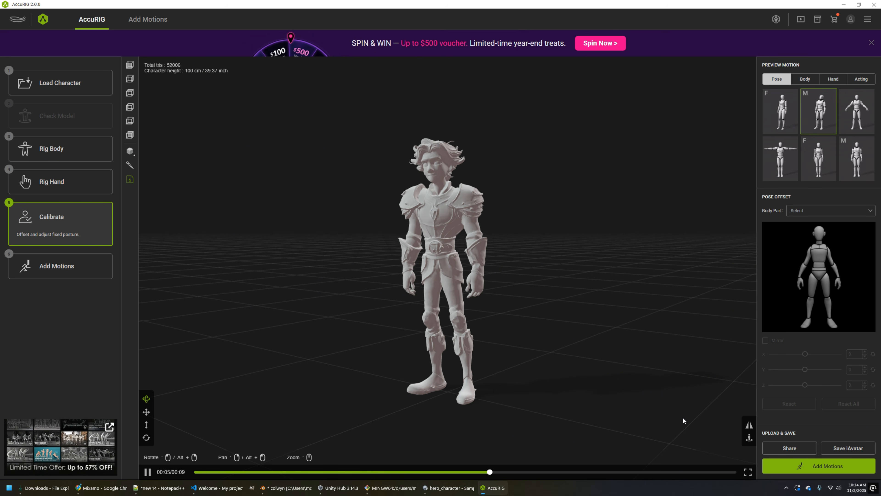
- Set up an FBX export of the rigged character for Unity, with Character only included and Original as maximum texture size
{"action": "left_click", "coordinate": [854, 469]}
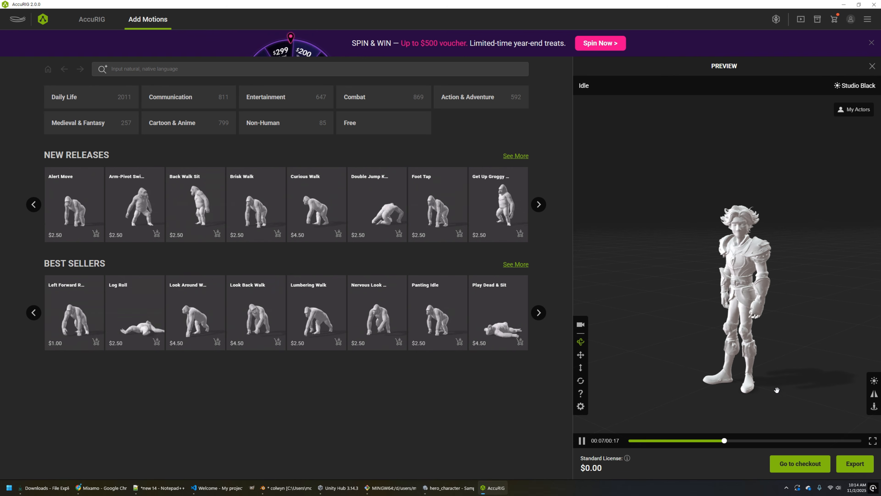
{"action": "left_click", "coordinate": [858, 469]}
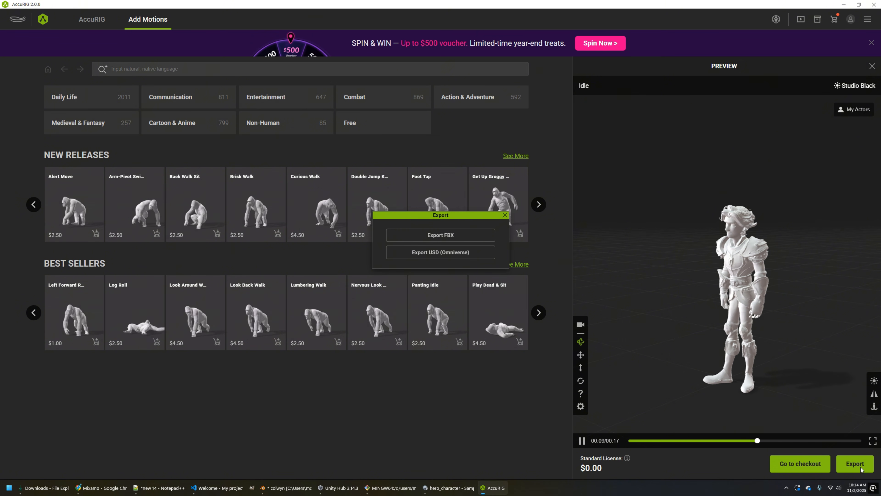
{"action": "left_click", "coordinate": [461, 235]}
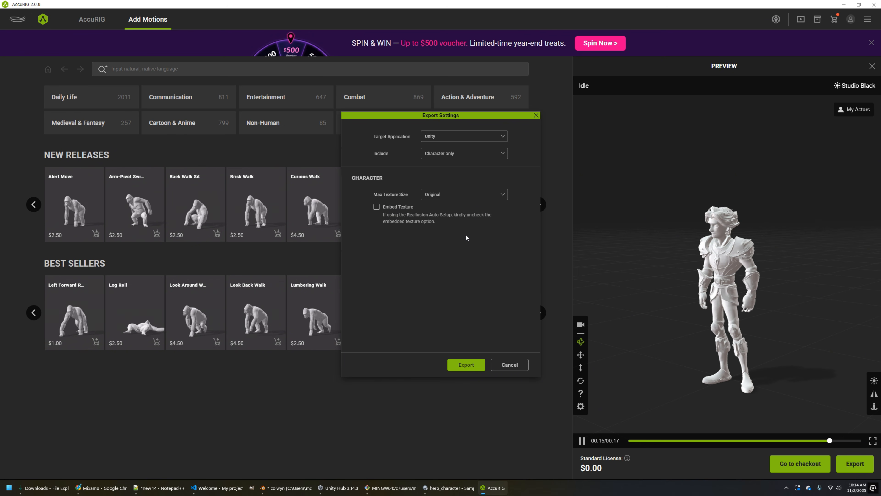
{"action": "left_click", "coordinate": [457, 160]}
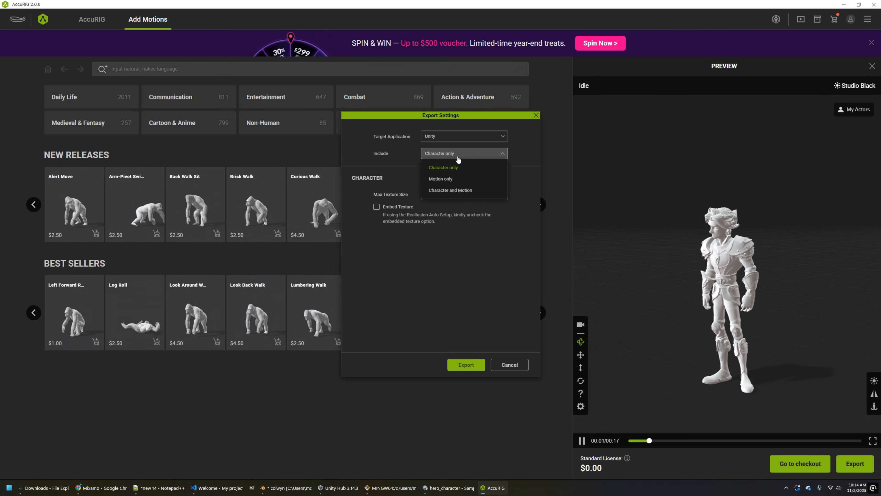
{"action": "left_click", "coordinate": [458, 158]}
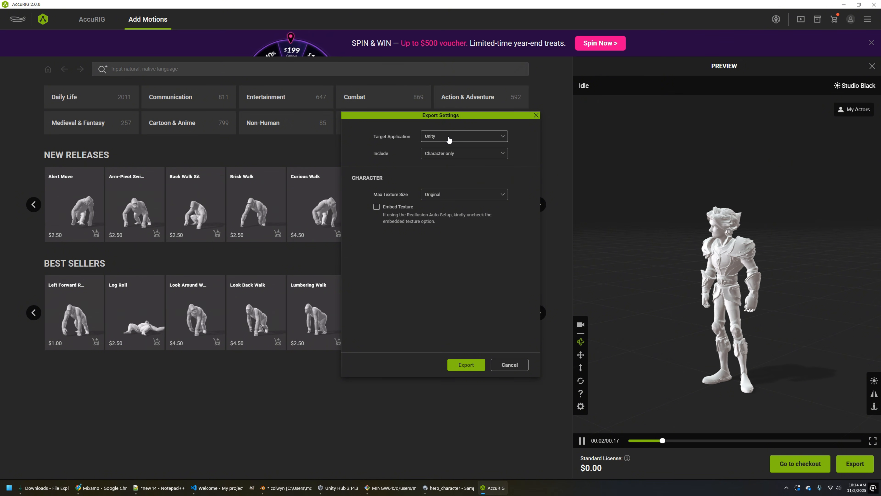
{"action": "left_click", "coordinate": [454, 195]}
{"action": "left_click", "coordinate": [456, 195]}
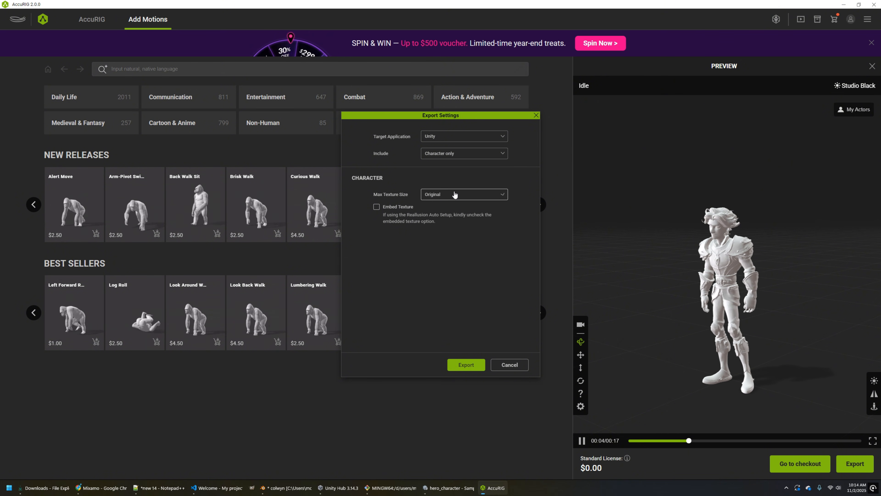
- Export the character to the Downloads folder as an FBX file named colwyn_accurig
{"action": "left_click", "coordinate": [466, 367]}
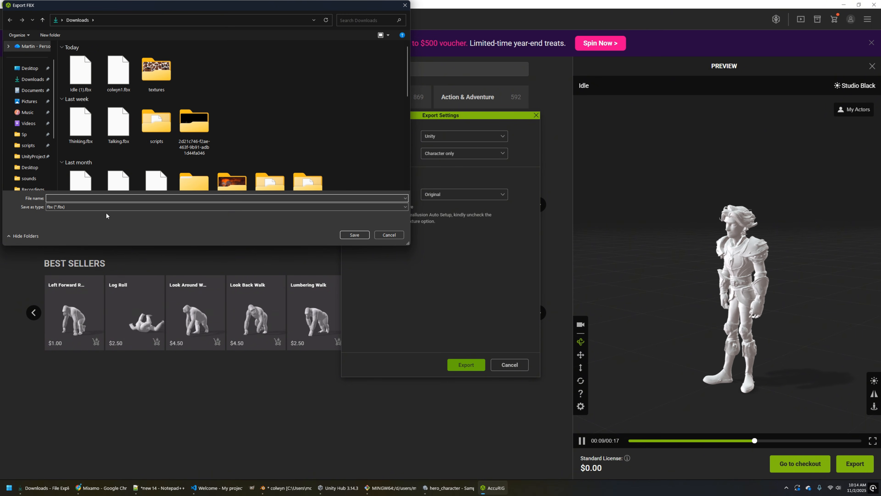
{"action": "left_click", "coordinate": [96, 199]}
{"action": "type", "text": "co"}
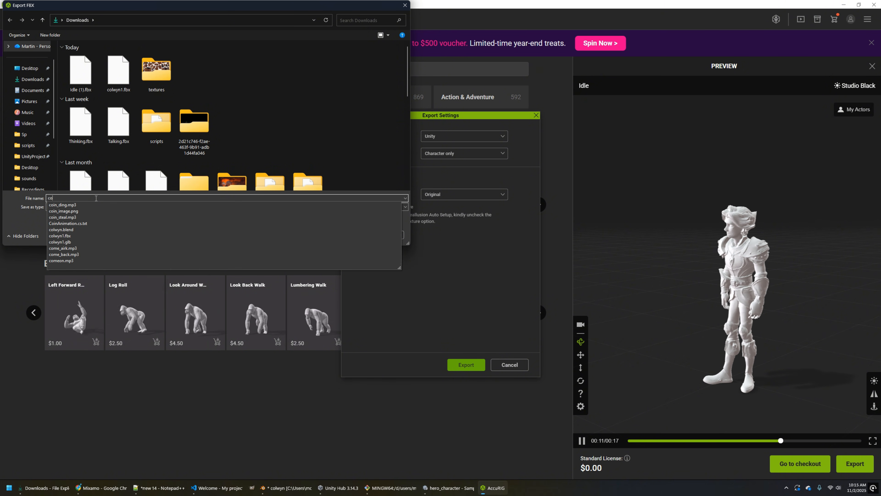
{"action": "type", "text": "ly"}
{"action": "key", "text": "BackSpace"}
{"action": "type", "text": "wyn"}
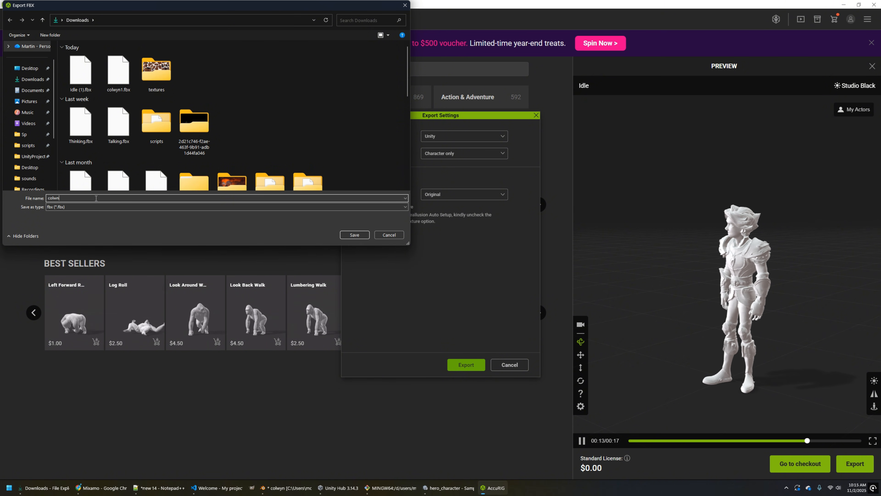
{"action": "type", "text": "_accurig"}
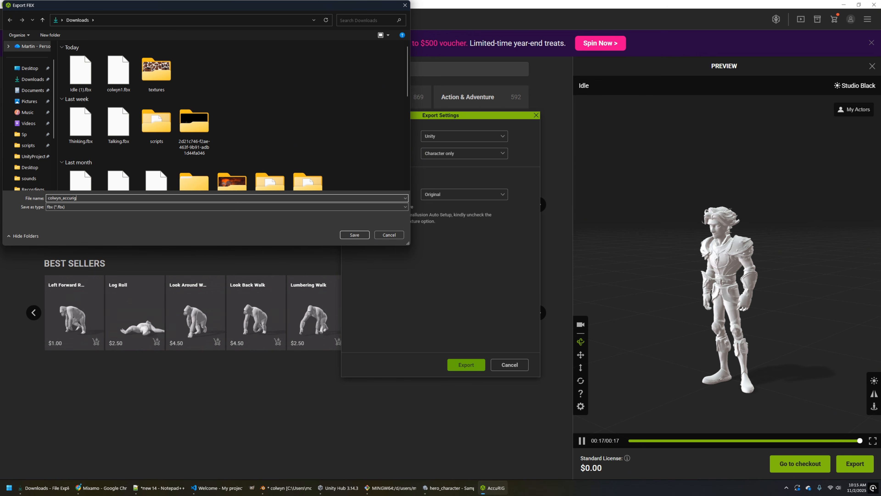
{"action": "key", "text": "Return"}
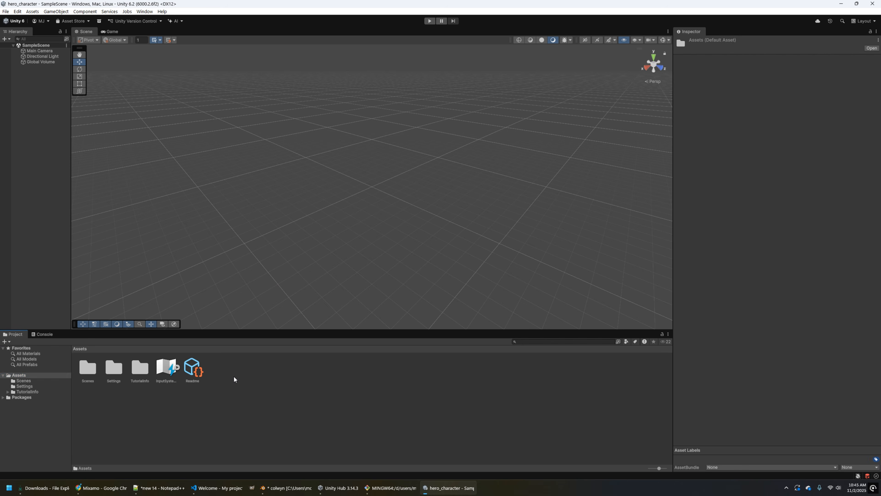
- In the Unity hero_character project, create a folder named Player under Assets and open it
{"action": "right_click", "coordinate": [233, 375]}
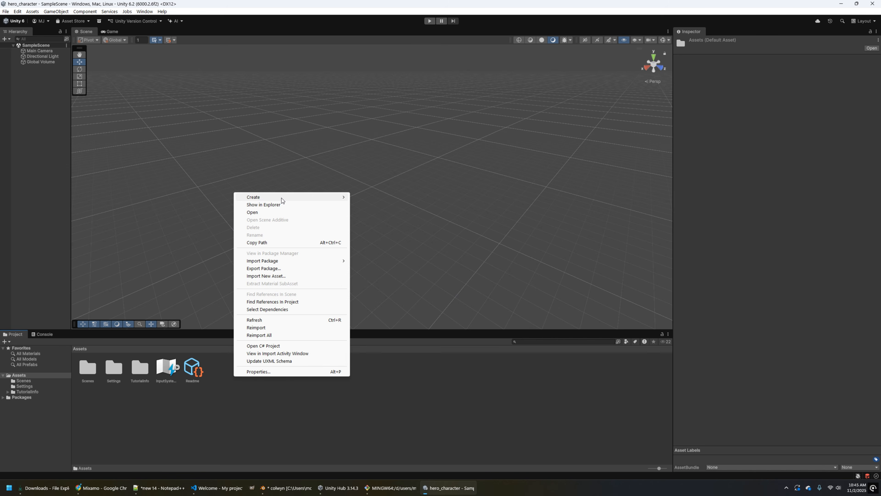
{"action": "left_click", "coordinate": [353, 197]}
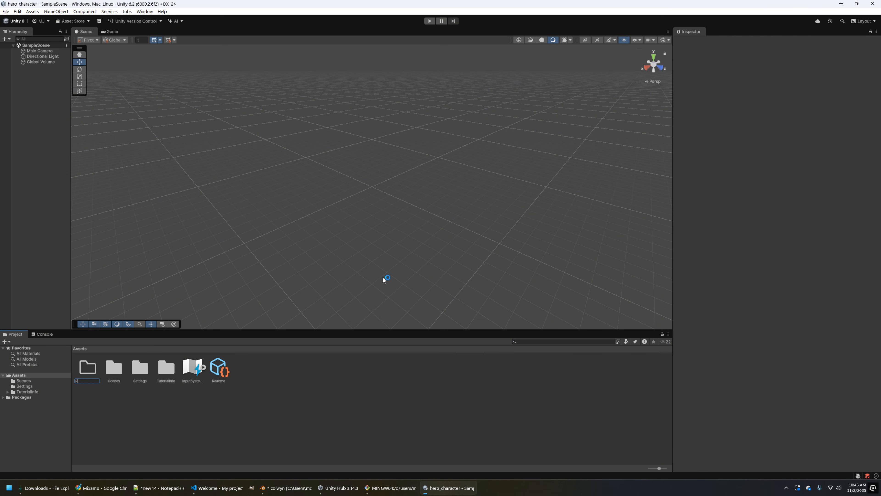
{"action": "key", "text": "Return"}
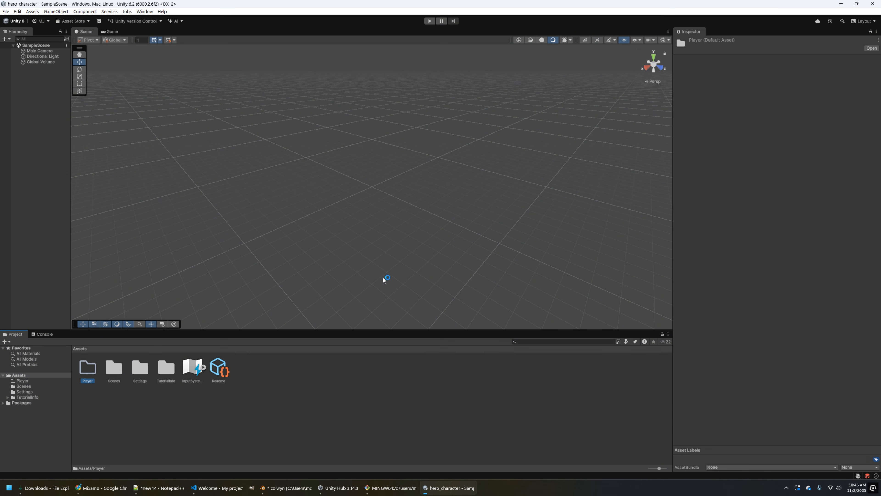
{"action": "double_click", "coordinate": [92, 367]}
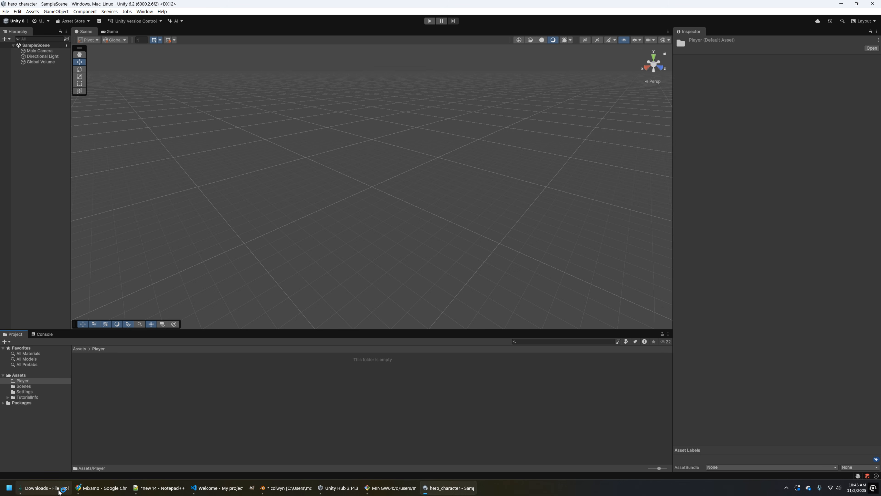
- In the Downloads folder in File Explorer, rename the Idle (1).fbx file to colwyn_mixamo
{"action": "left_click", "coordinate": [45, 487]}
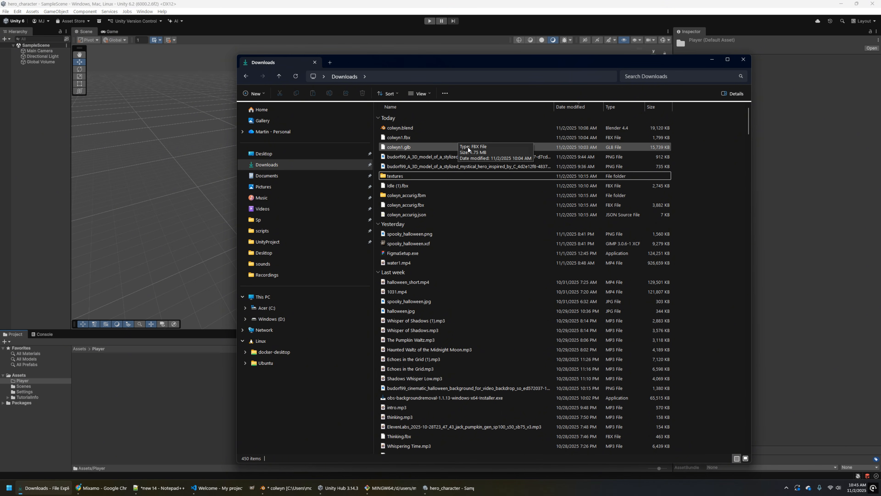
{"action": "left_click", "coordinate": [439, 186]}
{"action": "key", "text": "F2"}
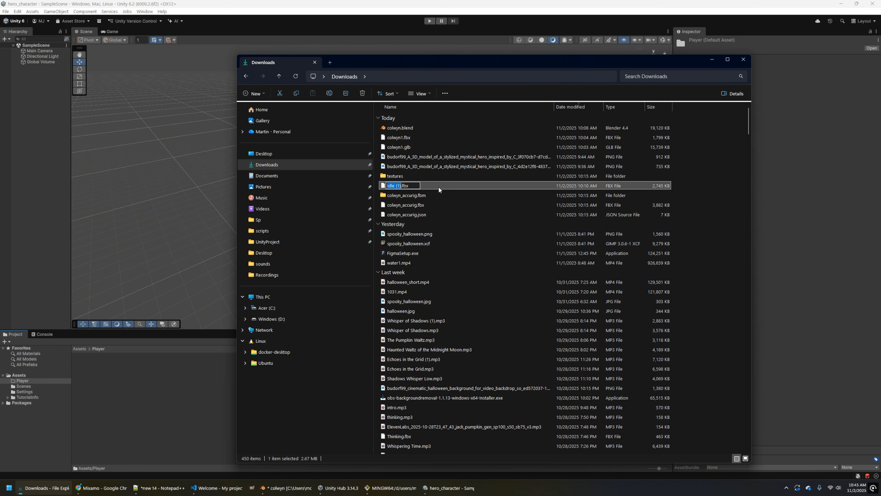
{"action": "type", "text": "colwyn_mixamo"}
{"action": "key", "text": "Return"}
- Import colwyn_mixamo.fbx, colwyn_accurig.fbx and the textures folder from Downloads into the Unity project's Player folder
{"action": "left_click_drag", "start_coordinate": [434, 188], "coordinate": [121, 378]}
{"action": "left_click", "coordinate": [451, 206]}
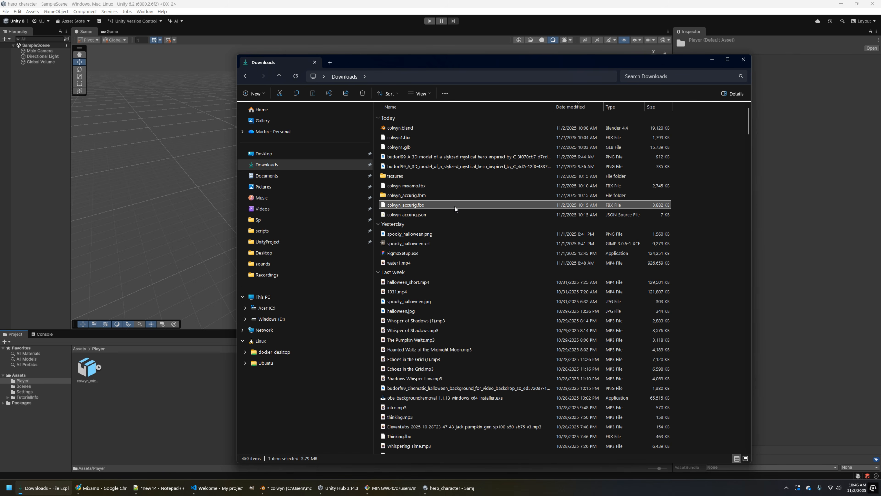
{"action": "left_click_drag", "start_coordinate": [137, 384], "coordinate": [132, 383]}
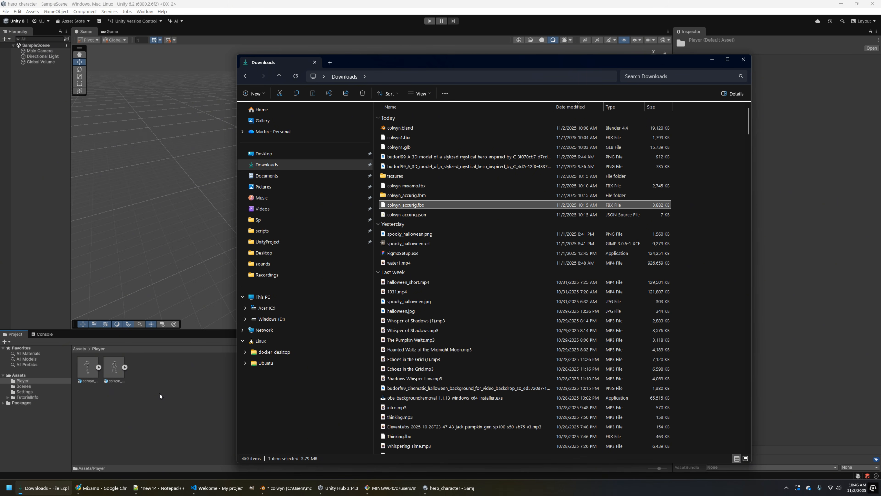
{"action": "left_click", "coordinate": [403, 176]}
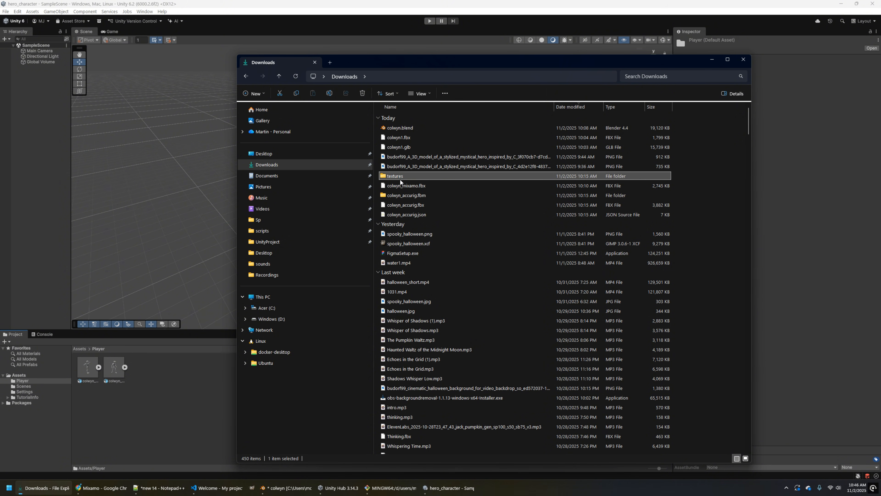
{"action": "left_click_drag", "start_coordinate": [160, 383], "coordinate": [160, 382]}
{"action": "left_click", "coordinate": [147, 392]}
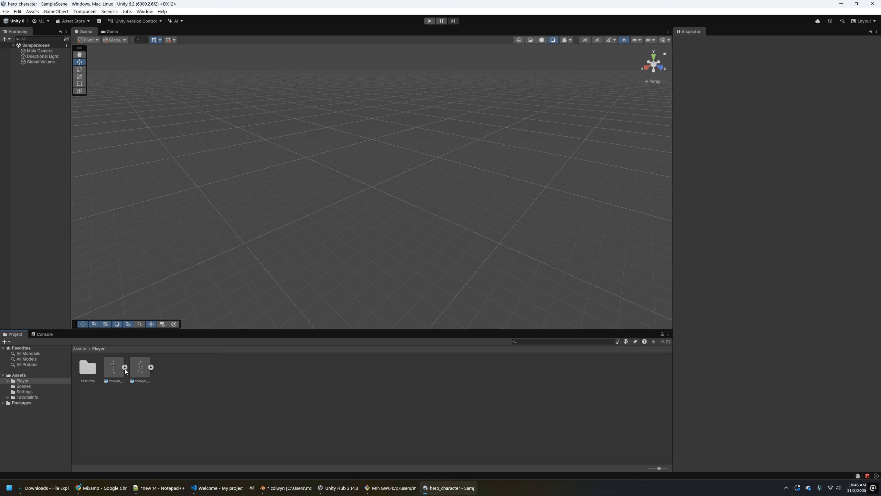
- Duplicate the Material_0 embedded in the colwyn_mixamo model as a standalone material in the Player folder
{"action": "left_click", "coordinate": [141, 370]}
{"action": "left_click", "coordinate": [151, 367]}
{"action": "left_click", "coordinate": [165, 370]}
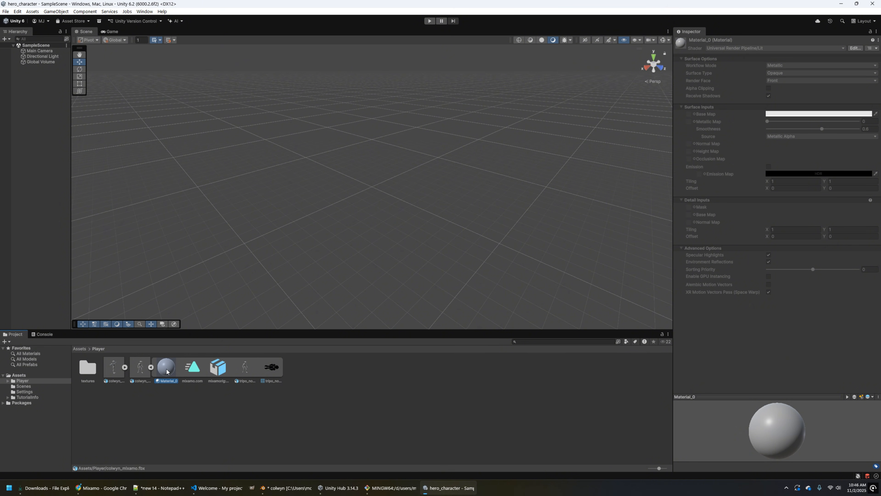
{"action": "key", "text": "ctrl+d"}
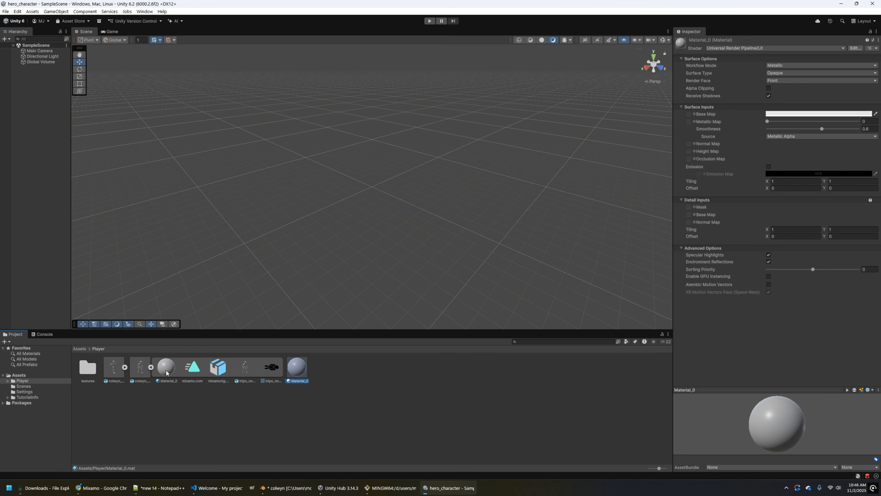
{"action": "left_click", "coordinate": [298, 390]}
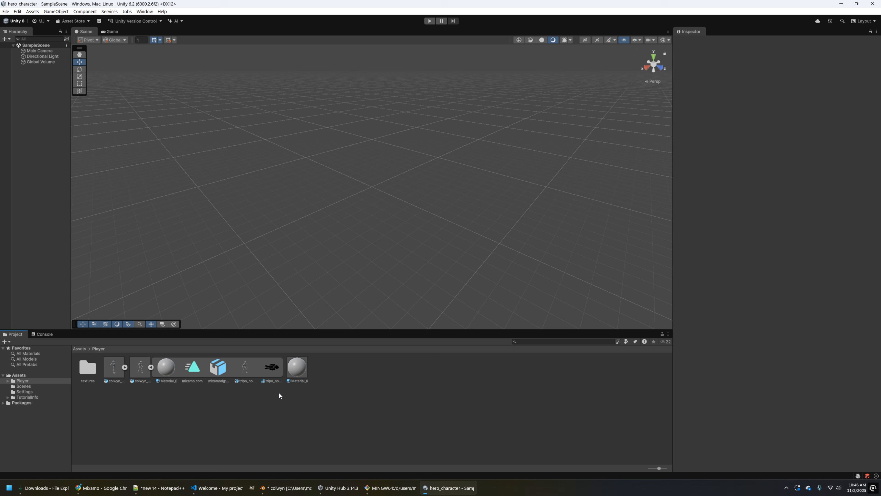
- Assign the image_0 texture as the standalone Material_0's base map and lower its smoothness to about 0.222
{"action": "left_click", "coordinate": [299, 369]}
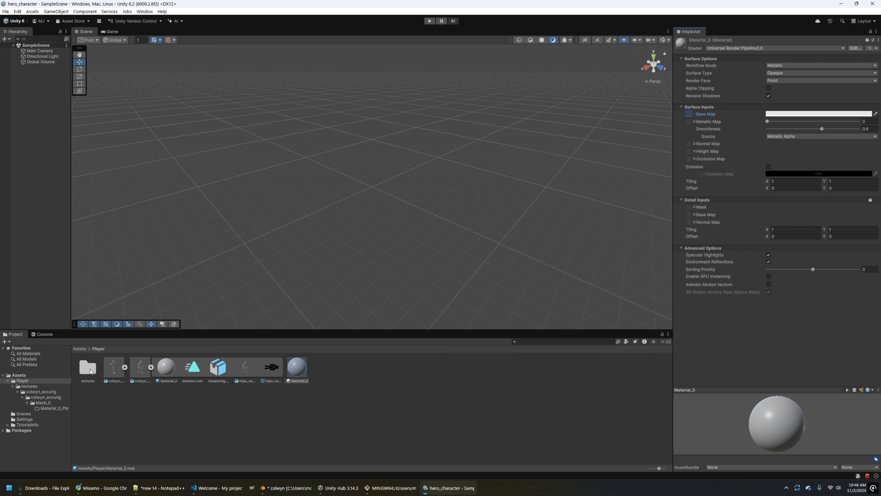
{"action": "left_click", "coordinate": [47, 387]}
{"action": "left_click_drag", "start_coordinate": [108, 374], "coordinate": [601, 227]}
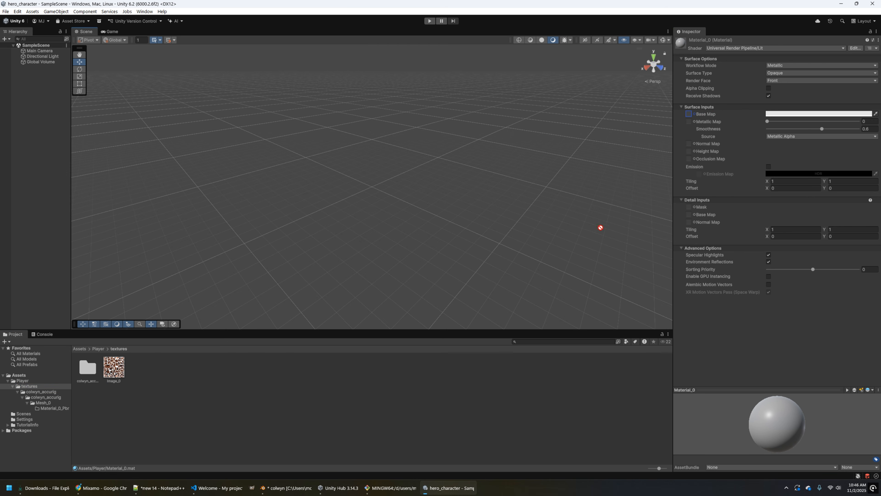
{"action": "left_click_drag", "start_coordinate": [692, 122], "coordinate": [690, 115]}
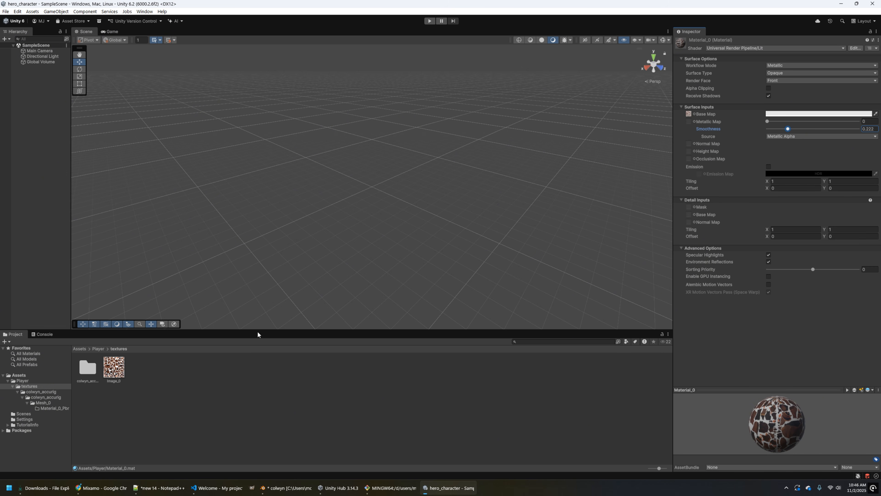
- In the colwyn_mixamo import settings, remap Material_0 to the textured standalone Material_0
{"action": "left_click", "coordinate": [98, 349]}
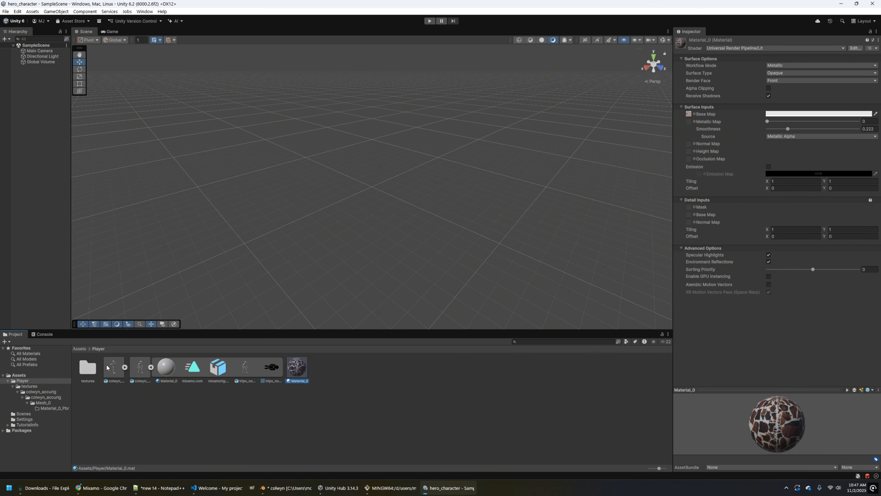
{"action": "left_click", "coordinate": [141, 368]}
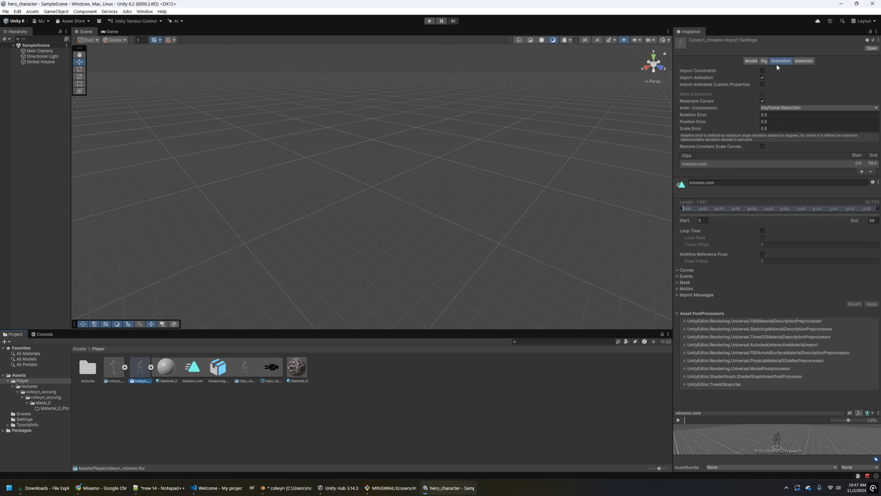
{"action": "left_click", "coordinate": [796, 62]}
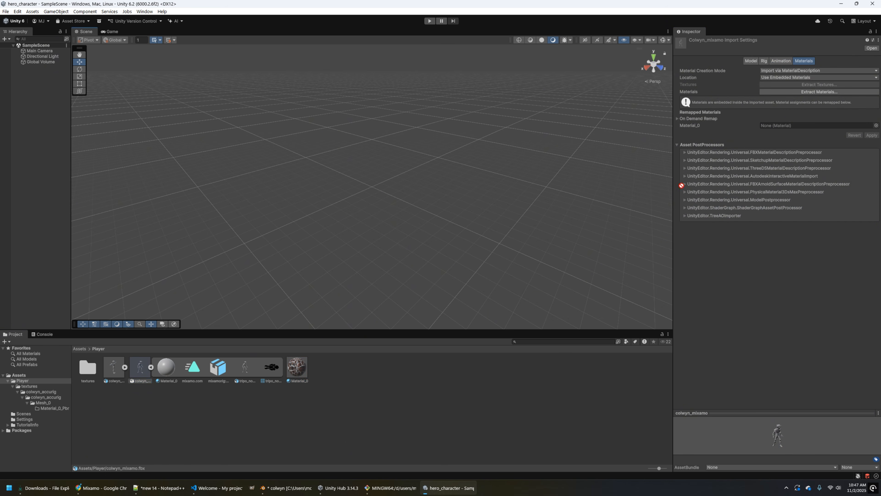
{"action": "left_click_drag", "start_coordinate": [682, 185], "coordinate": [777, 125]}
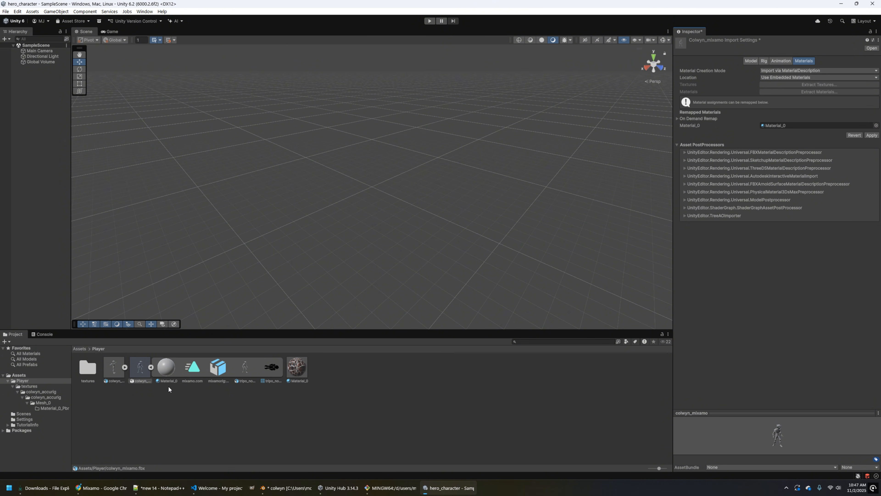
- Place the colwyn_mixamo model in the scene, applying its import changes, and inspect the textured character from the front
{"action": "left_click_drag", "start_coordinate": [140, 368], "coordinate": [331, 266]}
{"action": "left_click", "coordinate": [422, 257]}
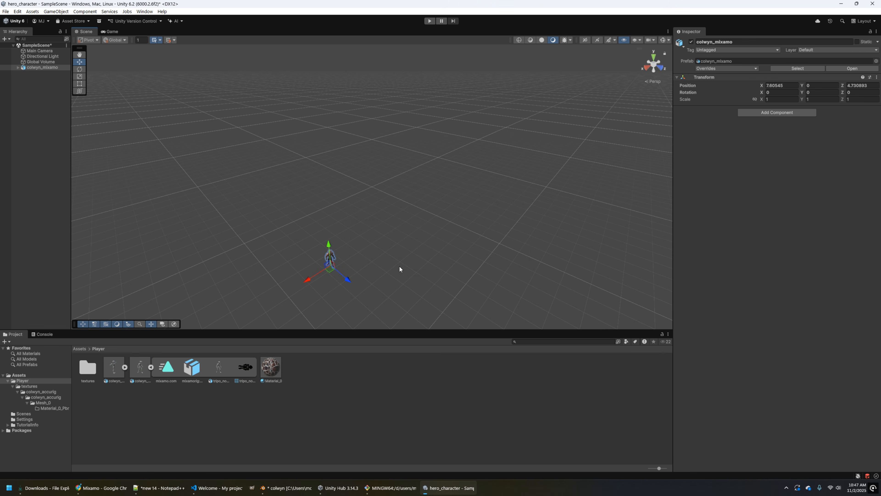
{"action": "right_click_drag", "start_coordinate": [400, 267], "coordinate": [317, 214]}
{"action": "key", "text": "w"}
{"action": "key", "text": "s"}
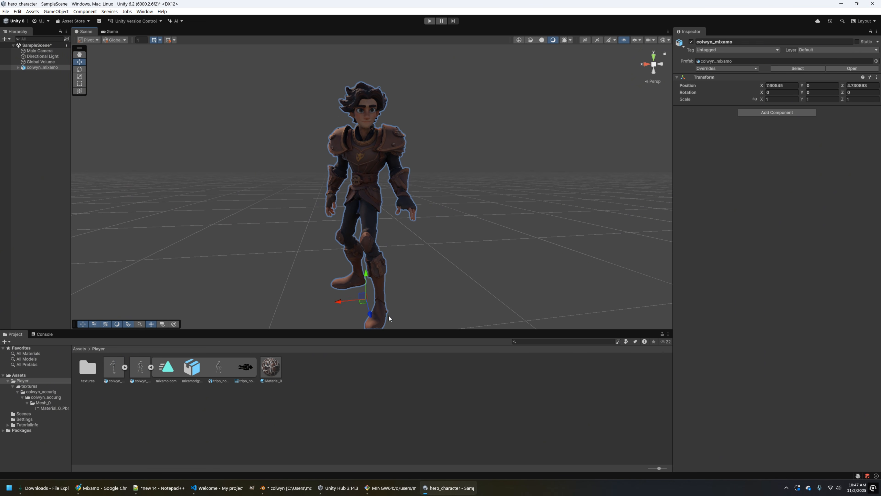
{"action": "left_click_drag", "start_coordinate": [385, 329], "coordinate": [389, 364]}
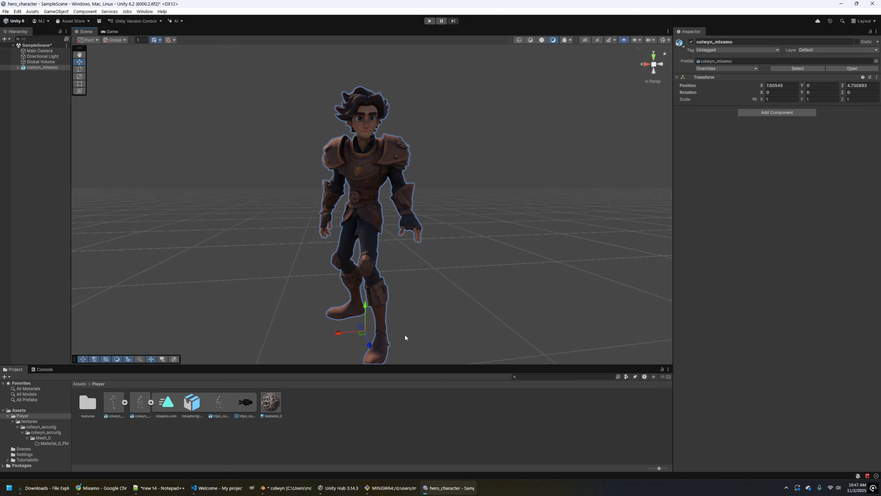
{"action": "key", "text": "s"}
{"action": "right_click_drag", "start_coordinate": [425, 292], "coordinate": [421, 294]}
{"action": "key", "text": "w"}
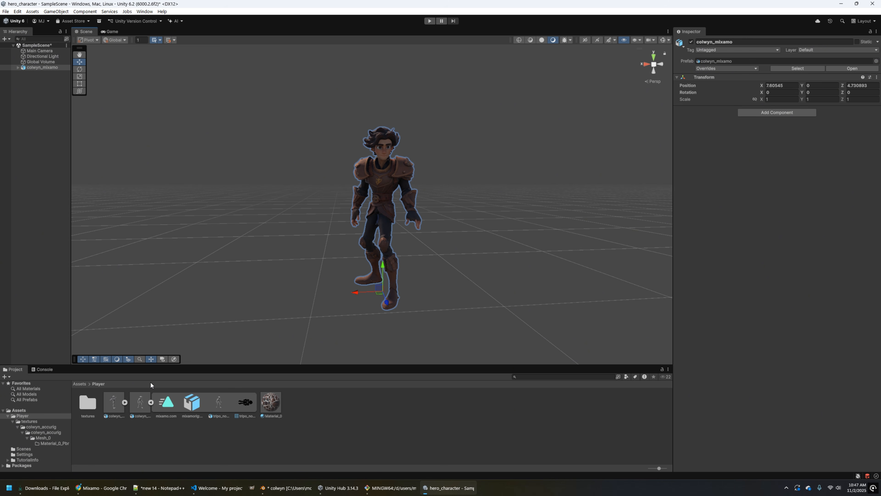
- Rename the colwyn_mixamo model's animation clip to idle1 and apply the import settings
{"action": "left_click", "coordinate": [141, 404]}
{"action": "left_click", "coordinate": [780, 62]}
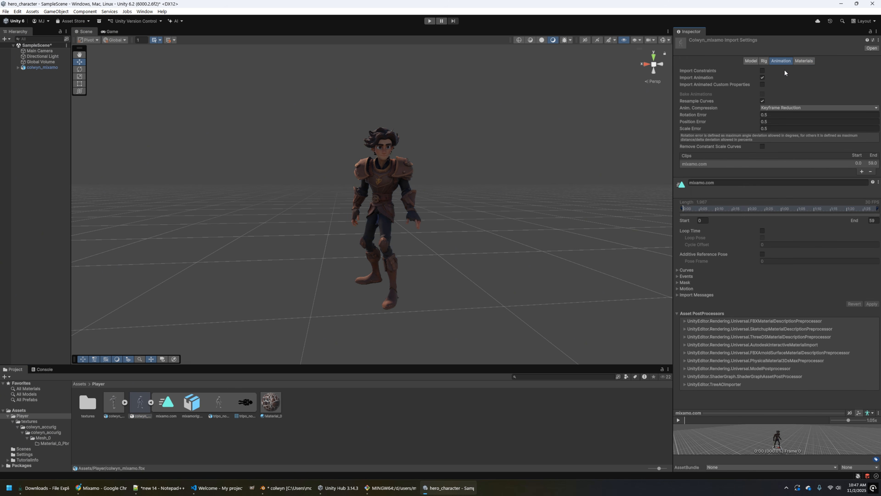
{"action": "left_click", "coordinate": [719, 183]}
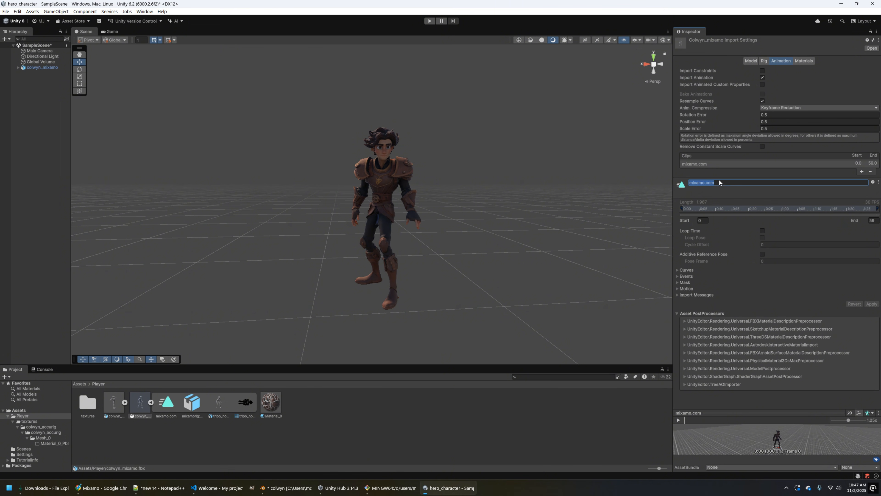
{"action": "type", "text": "idle1"}
{"action": "key", "text": "Return"}
{"action": "left_click", "coordinate": [871, 304]}
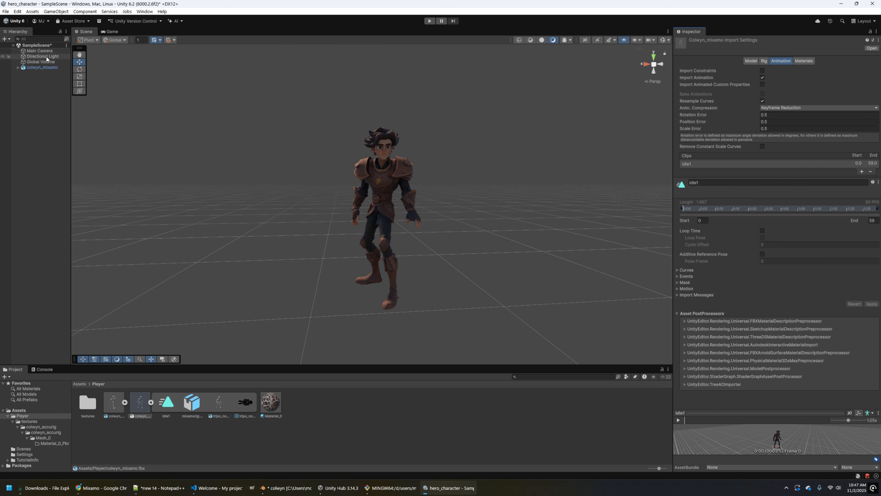
- Align the Main Camera with the current scene view and check the character in the Game view and in a short play test
{"action": "right_click", "coordinate": [39, 51]}
{"action": "left_click", "coordinate": [104, 292]}
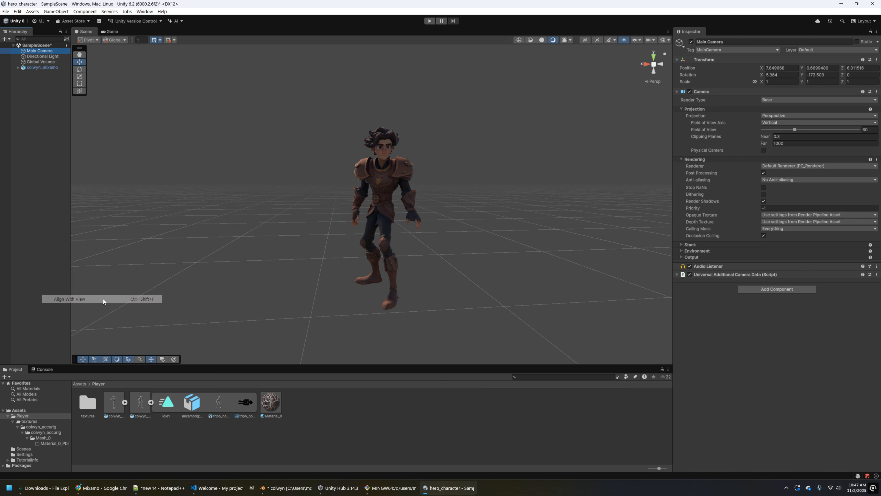
{"action": "left_click", "coordinate": [110, 31]}
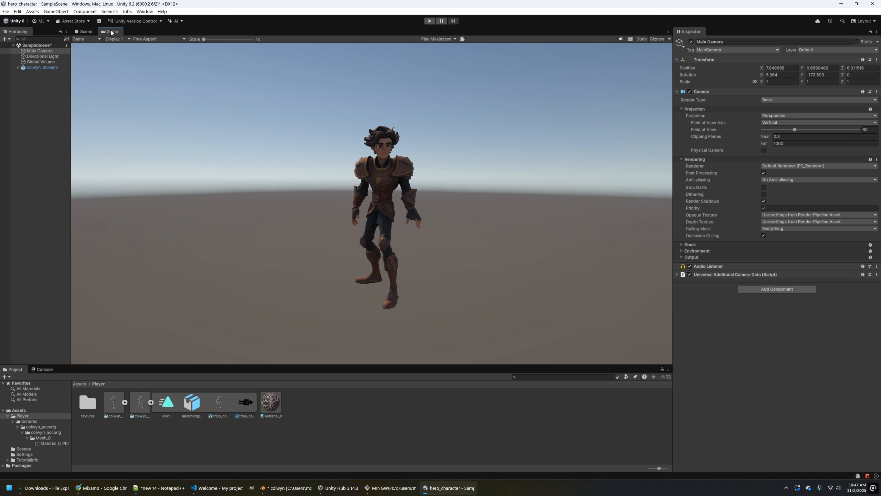
{"action": "left_click", "coordinate": [85, 31]}
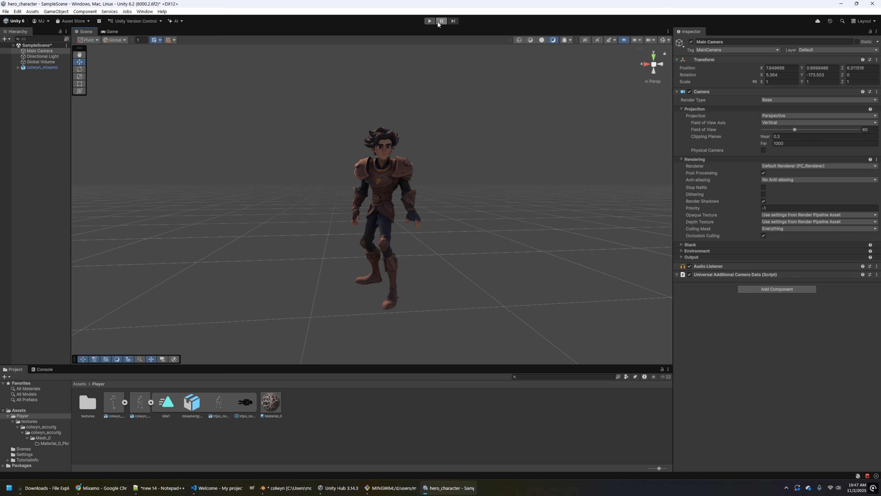
{"action": "left_click", "coordinate": [429, 22]}
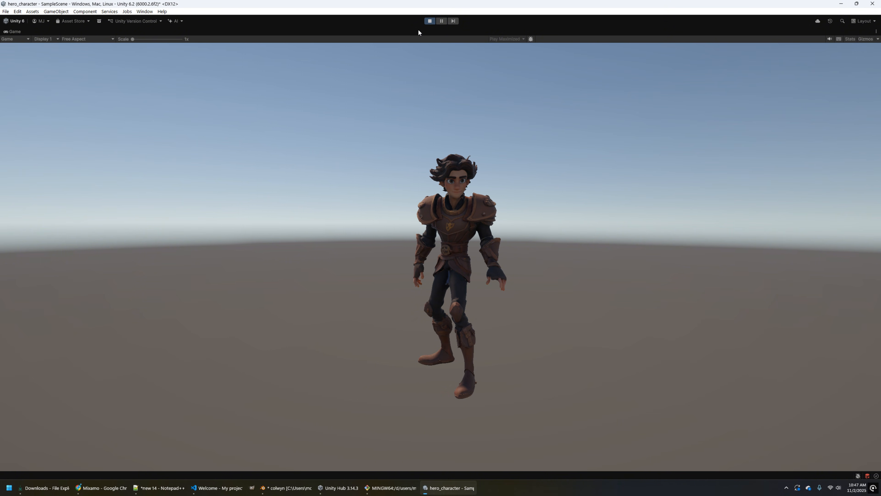
{"action": "left_click", "coordinate": [429, 21]}
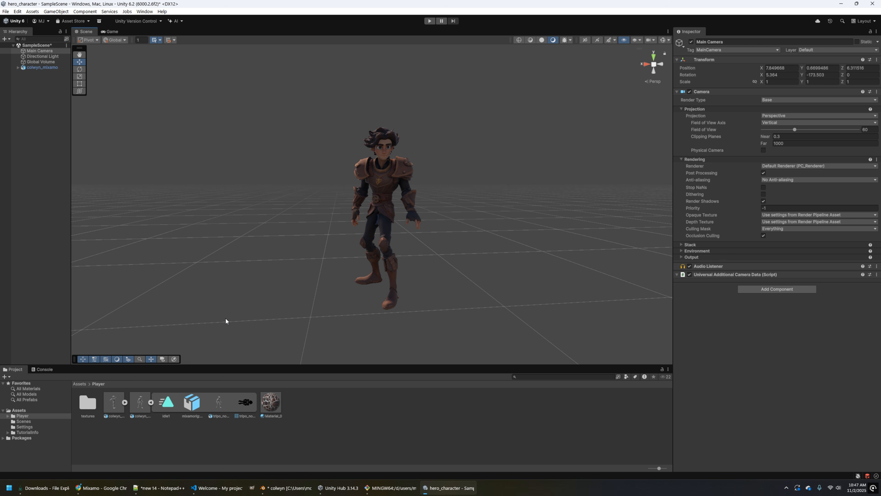
- Duplicate the idle1 clip as a standalone asset and assign the copy to the character in the scene
{"action": "left_click", "coordinate": [168, 405]}
{"action": "key", "text": "ctrl+d"}
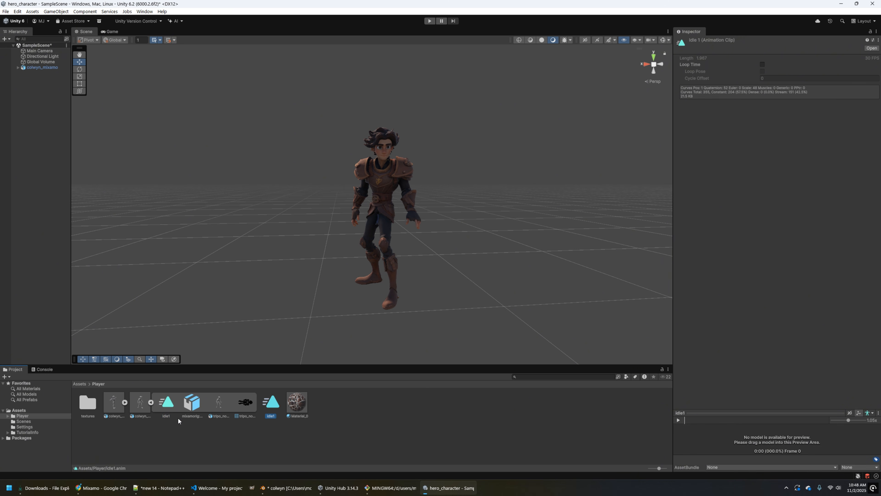
{"action": "left_click", "coordinate": [277, 429]}
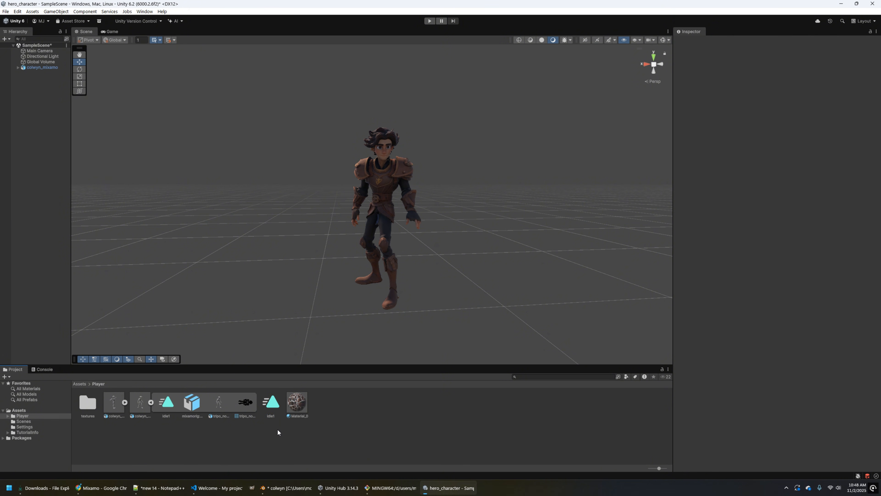
{"action": "left_click_drag", "start_coordinate": [383, 194], "coordinate": [382, 193]}
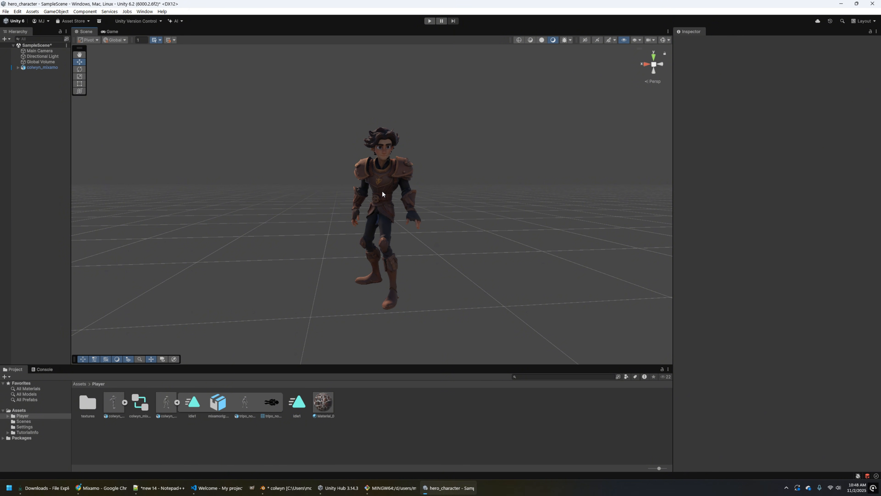
- In the colwyn_mixamo animator controller, spread the idle1 and Entry nodes apart from Any State, and play the scene
{"action": "double_click", "coordinate": [141, 399]}
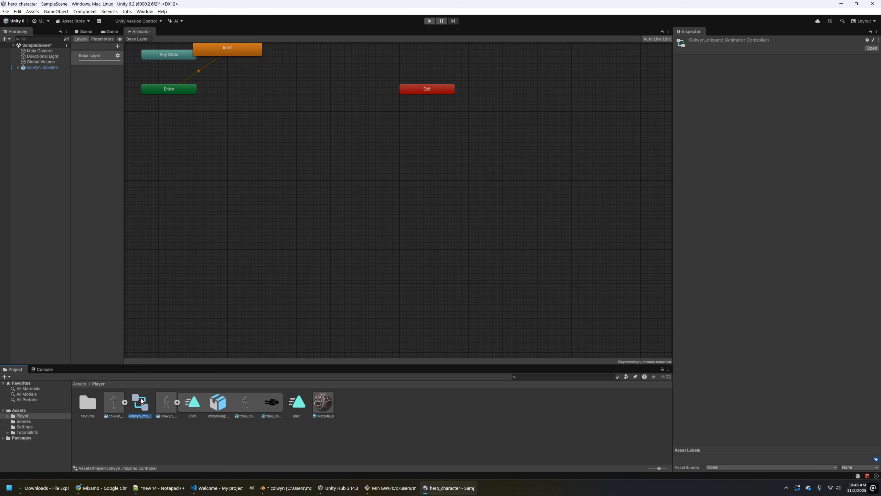
{"action": "middle_click_drag", "start_coordinate": [281, 117], "coordinate": [354, 252]}
{"action": "left_click_drag", "start_coordinate": [319, 188], "coordinate": [358, 272]}
{"action": "left_click_drag", "start_coordinate": [241, 231], "coordinate": [271, 227]}
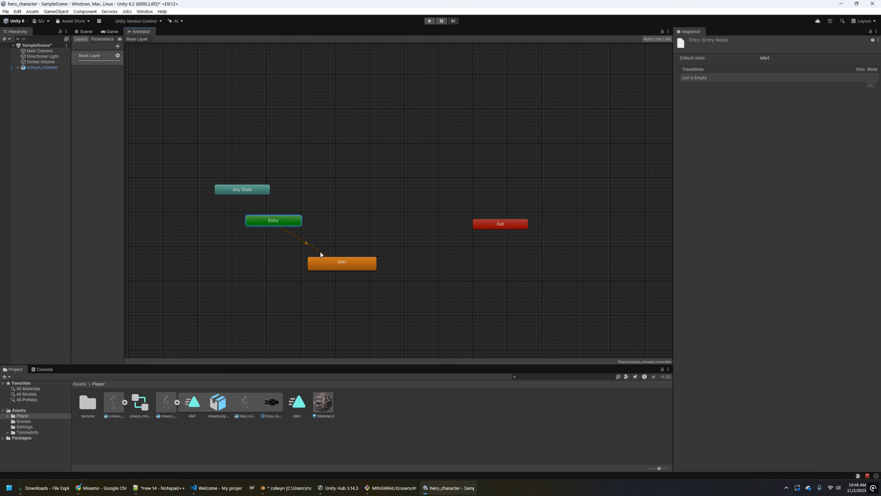
{"action": "left_click", "coordinate": [306, 243]}
{"action": "left_click", "coordinate": [458, 448]}
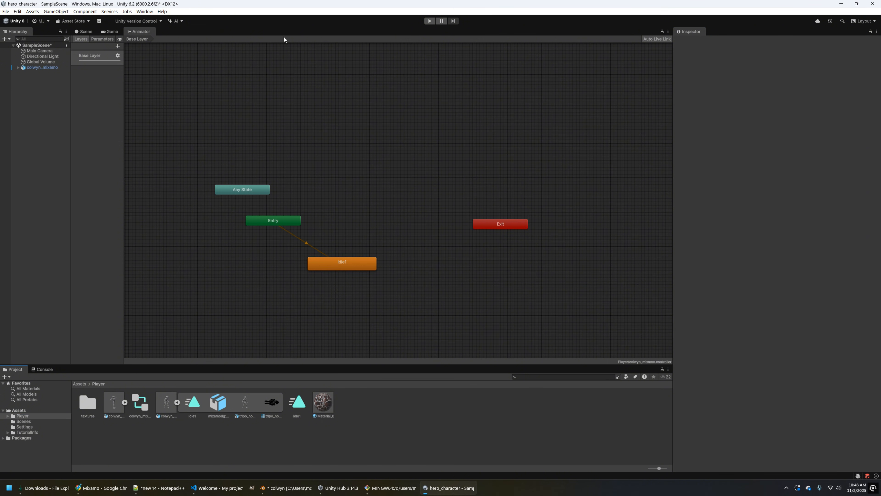
{"action": "left_click", "coordinate": [430, 21]}
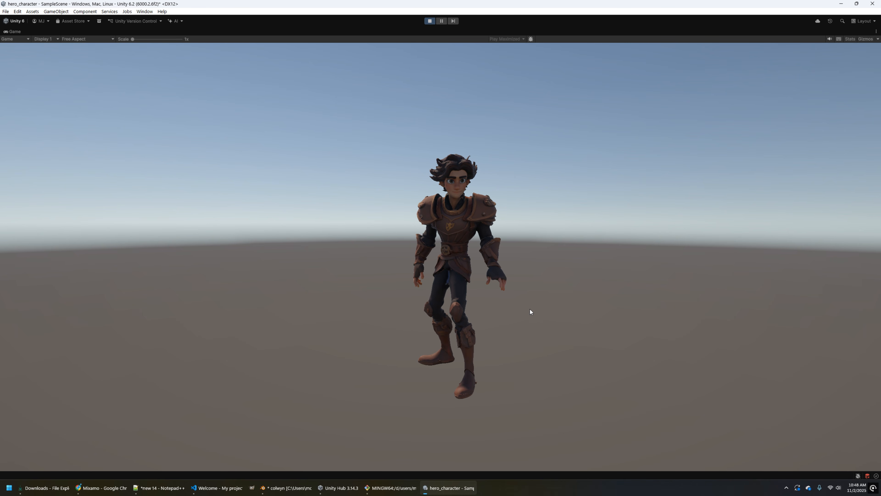
- Stop the play test, enable Loop Time and Loop Pose on the standalone idle1 clip, and check the looping in another short play test
{"action": "left_click", "coordinate": [429, 21]}
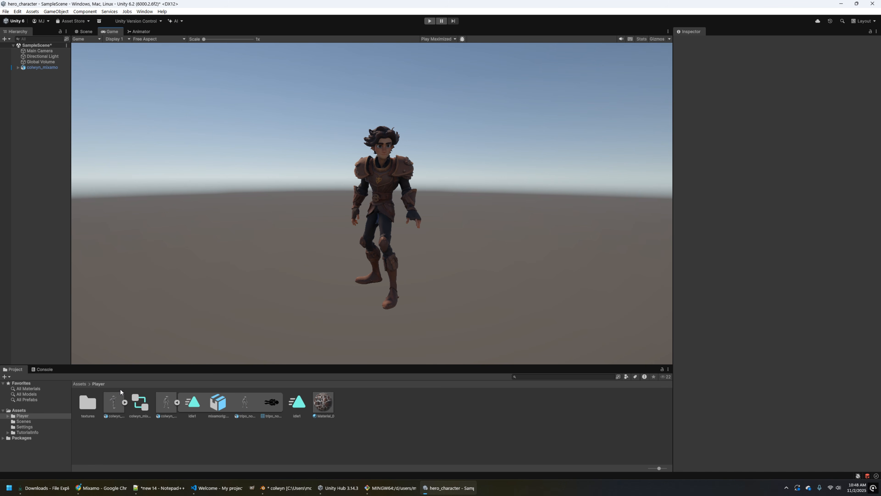
{"action": "left_click", "coordinate": [296, 403]}
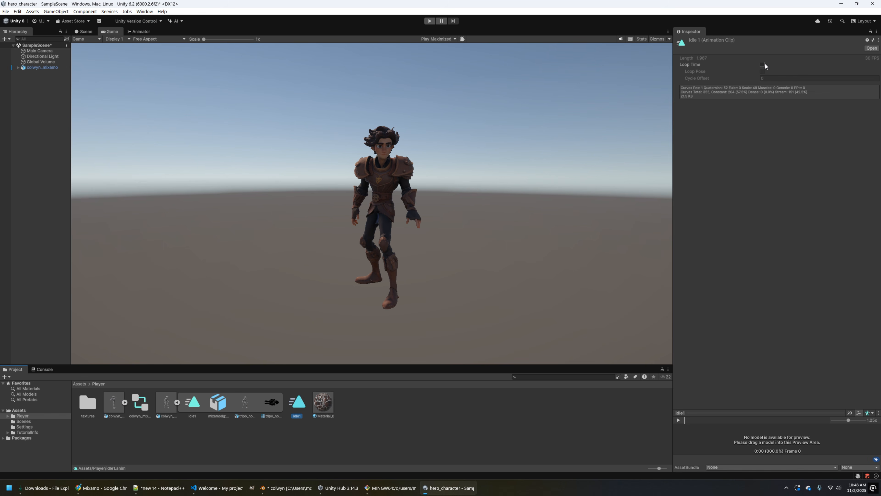
{"action": "left_click", "coordinate": [762, 65]}
{"action": "left_click", "coordinate": [762, 72]}
{"action": "left_click", "coordinate": [430, 21]}
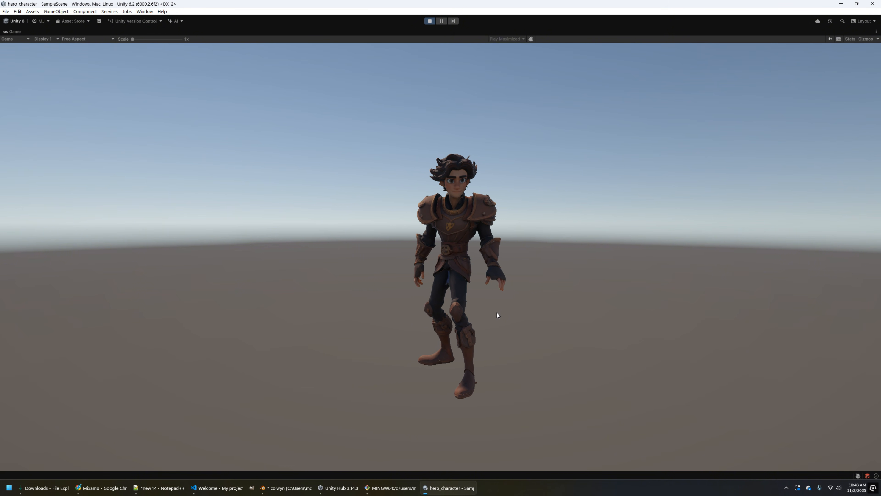
{"action": "left_click", "coordinate": [429, 21]}
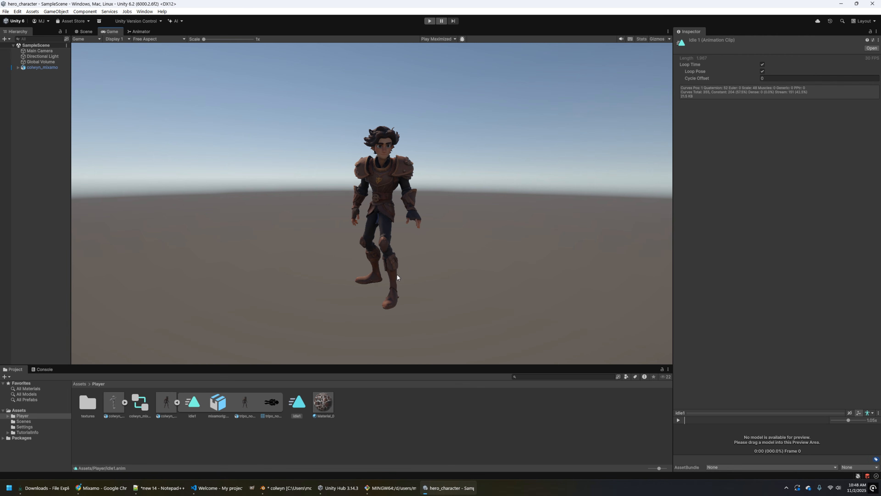
- Remap the colwyn_accurig model's Material_0_Pbr slot to the Material_0 material
{"action": "left_click", "coordinate": [120, 406]}
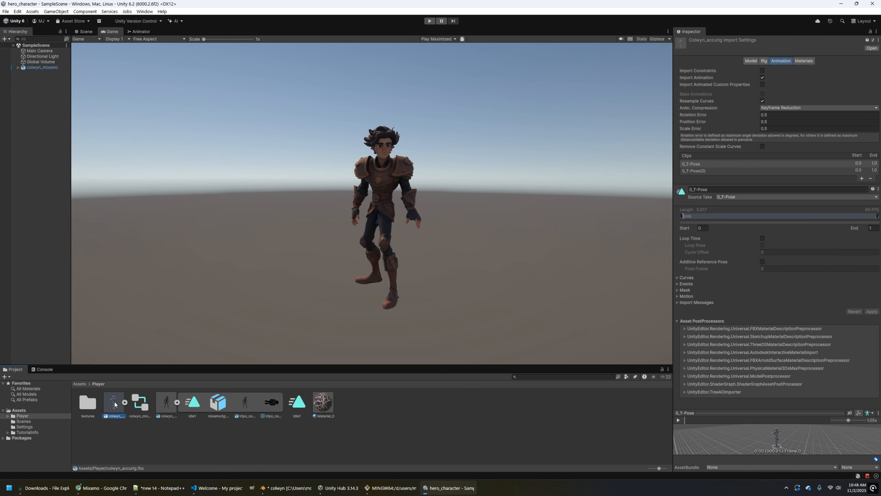
{"action": "left_click", "coordinate": [125, 403]}
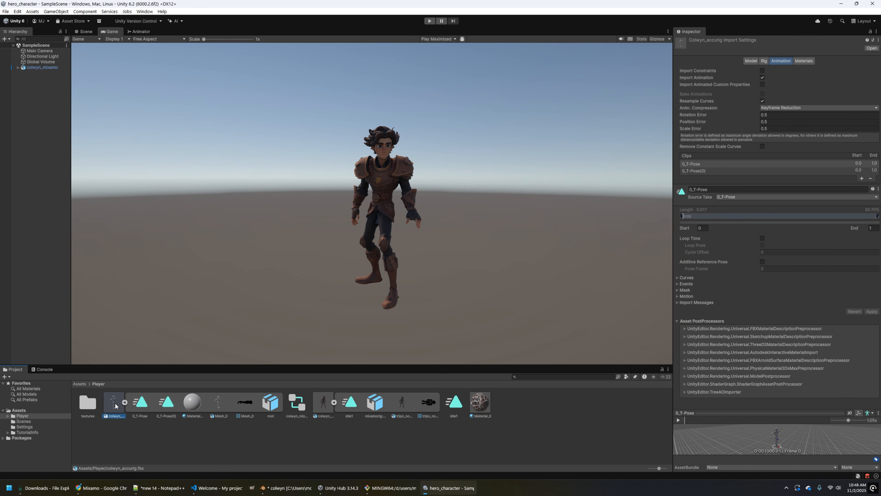
{"action": "left_click", "coordinate": [804, 61]}
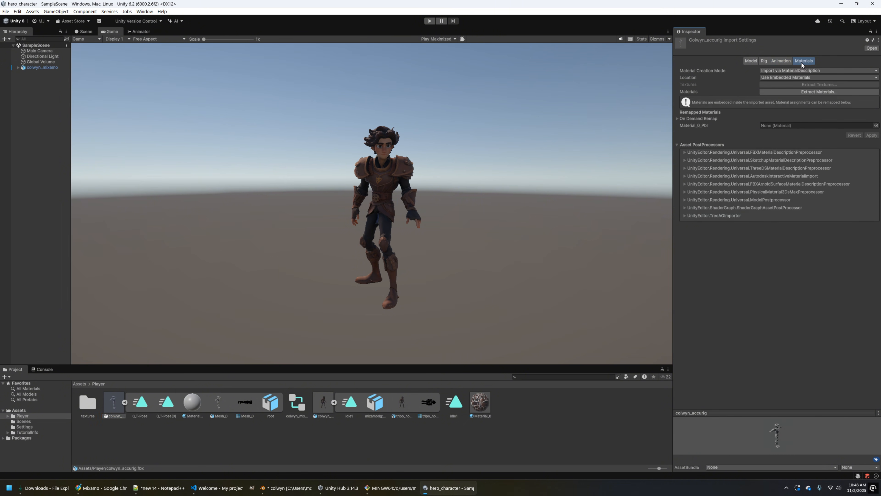
{"action": "left_click_drag", "start_coordinate": [484, 410], "coordinate": [772, 127]}
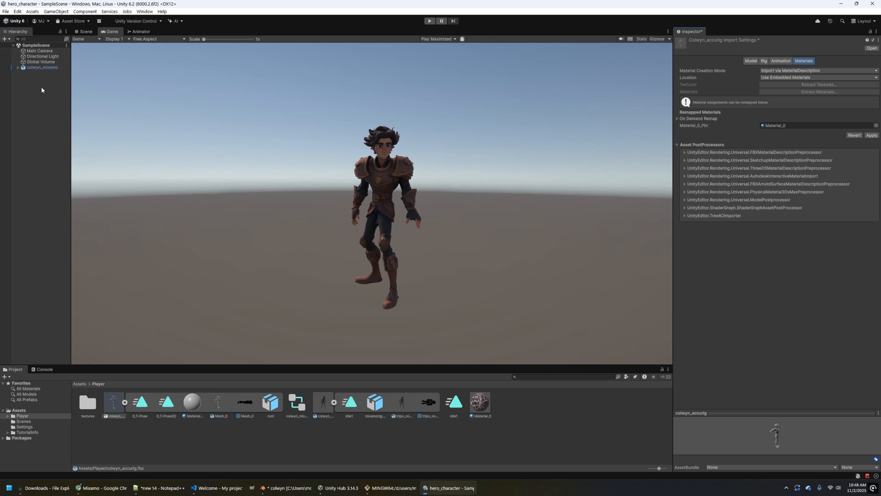
- Place the colwyn_accurig model in the scene beside the Mixamo character and save its pending import settings
{"action": "left_click", "coordinate": [85, 33]}
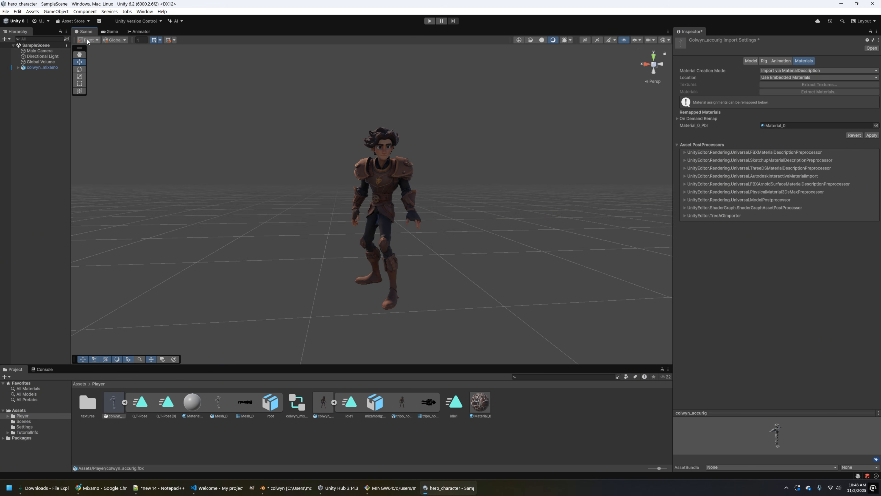
{"action": "left_click_drag", "start_coordinate": [123, 402], "coordinate": [233, 309]}
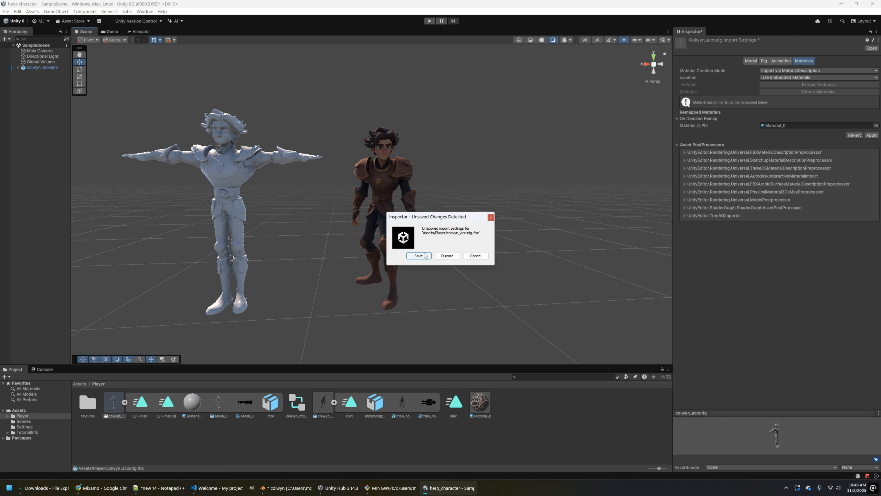
{"action": "left_click", "coordinate": [424, 256]}
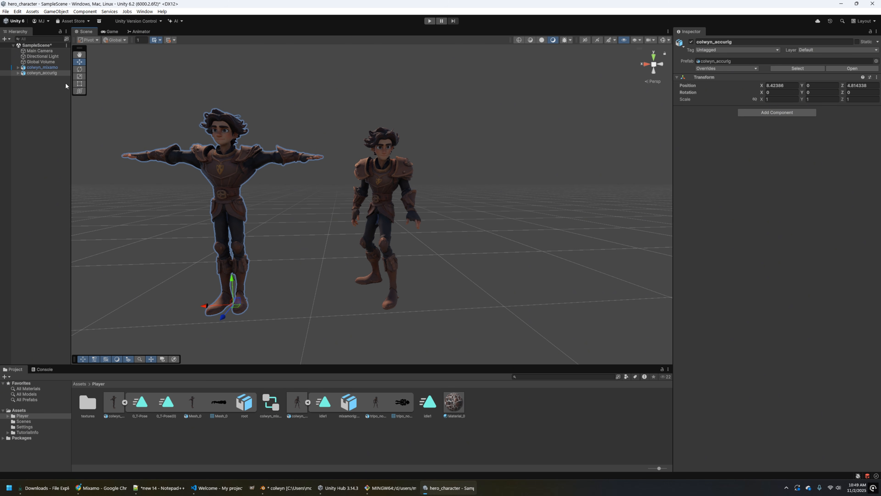
- Add an Animator component with the colwyn_mixamo controller to colwyn_accurig, save the scene, and run a short play test
{"action": "left_click", "coordinate": [392, 196]}
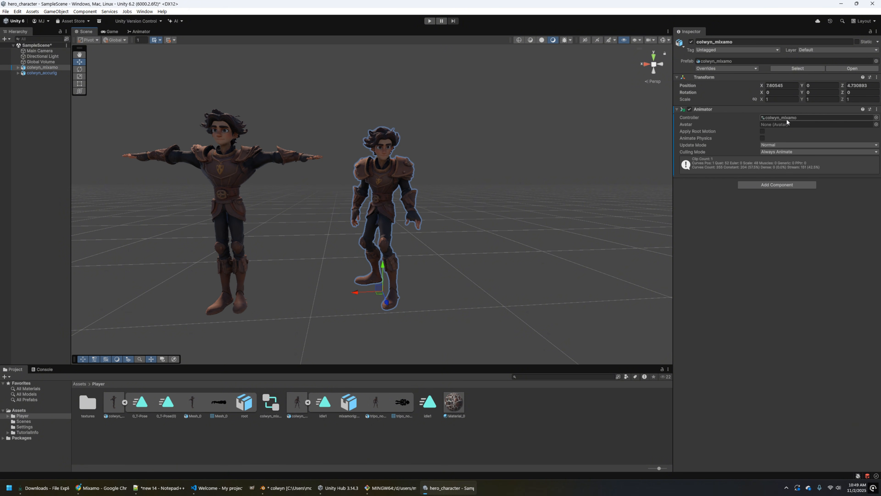
{"action": "left_click", "coordinate": [37, 74]}
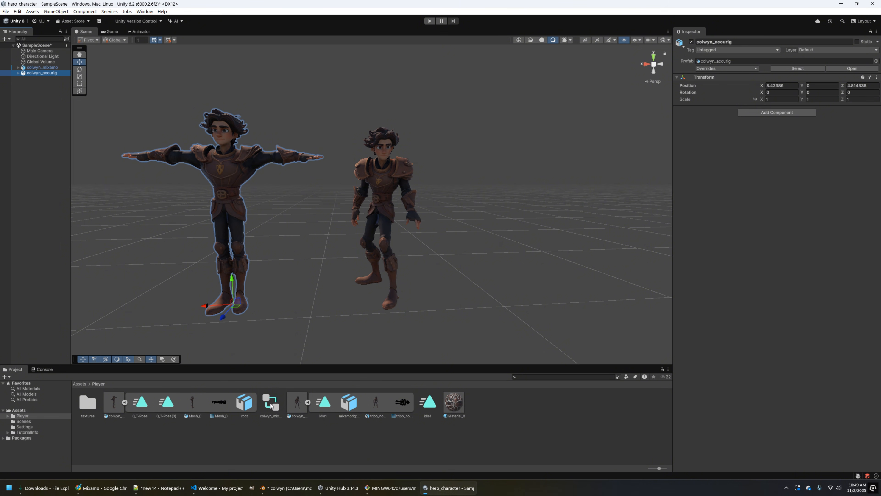
{"action": "left_click", "coordinate": [762, 113]}
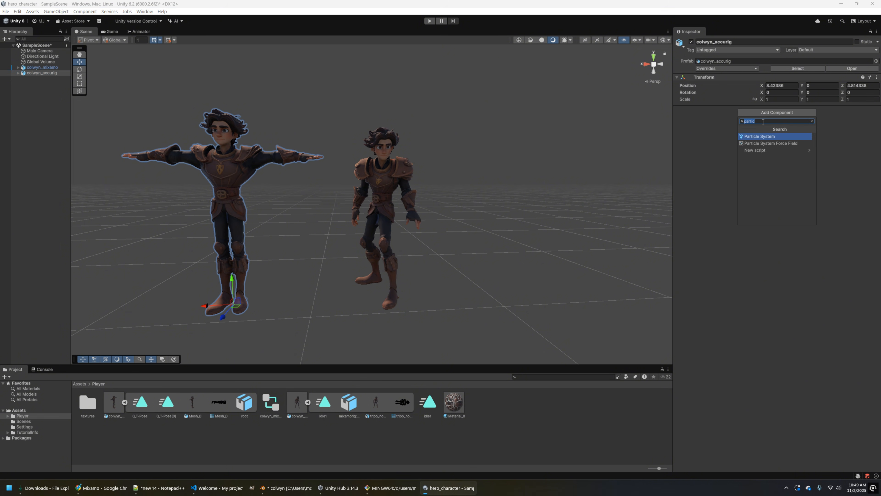
{"action": "type", "text": "animator"}
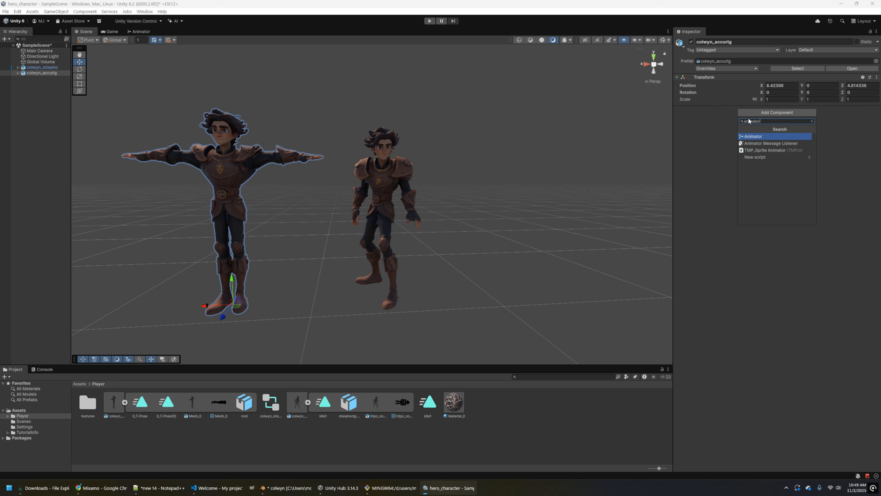
{"action": "left_click", "coordinate": [762, 136]}
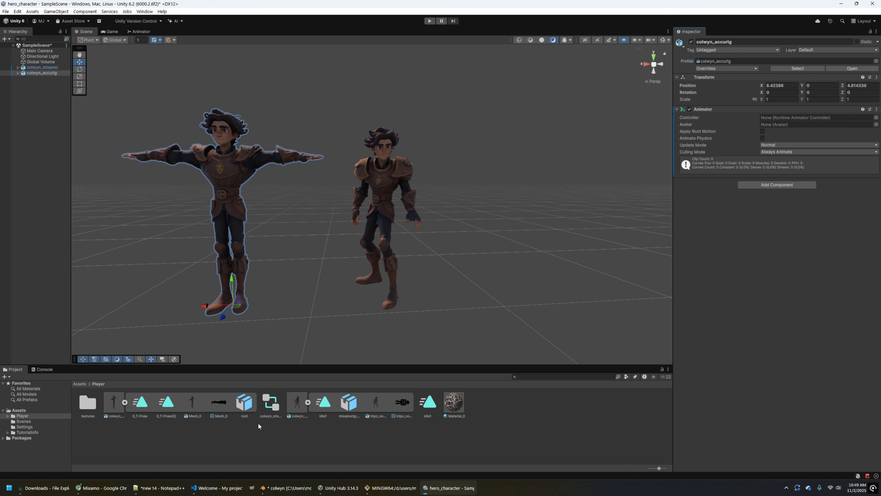
{"action": "left_click_drag", "start_coordinate": [273, 415], "coordinate": [807, 117]}
{"action": "key", "text": "ctrl+s"}
{"action": "left_click", "coordinate": [430, 22]}
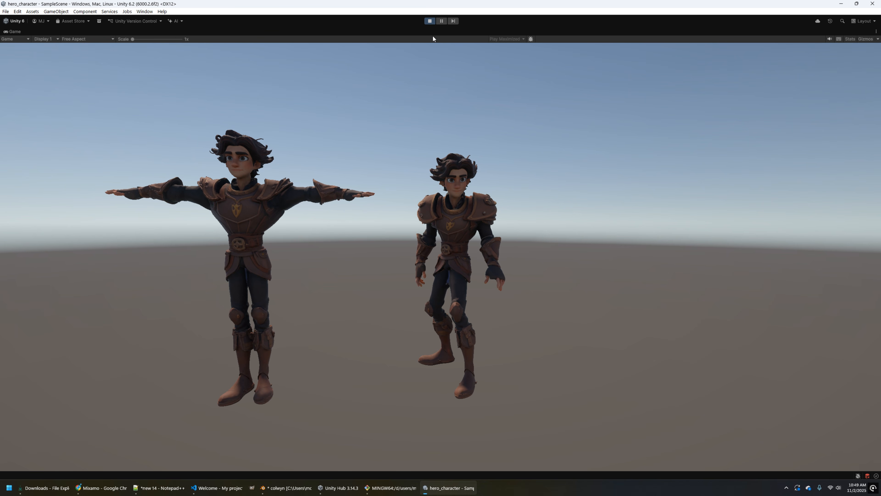
{"action": "left_click", "coordinate": [430, 21]}
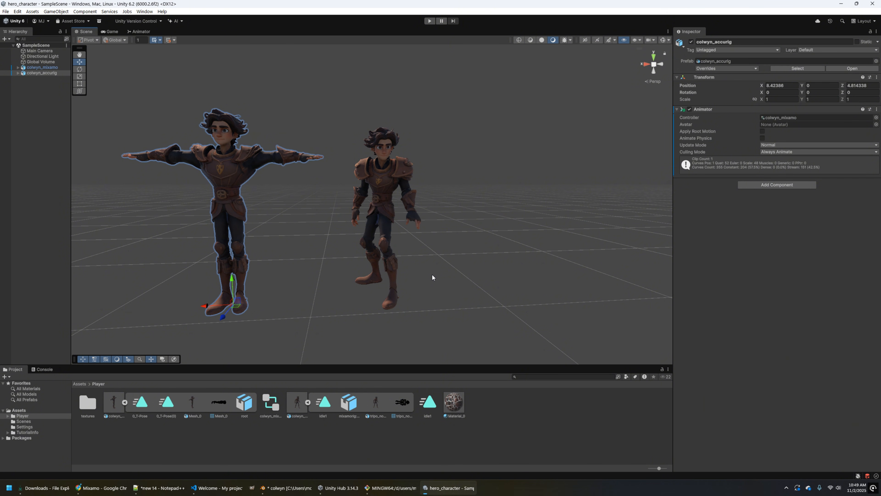
- Compare the rig settings of both models, set colwyn_accurig's animation type to Humanoid, and apply it
{"action": "left_click", "coordinate": [113, 402]}
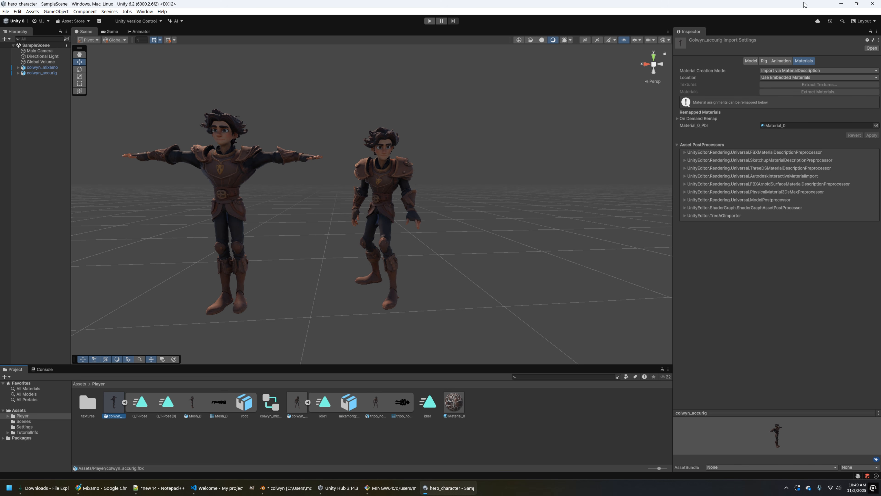
{"action": "left_click", "coordinate": [763, 61]}
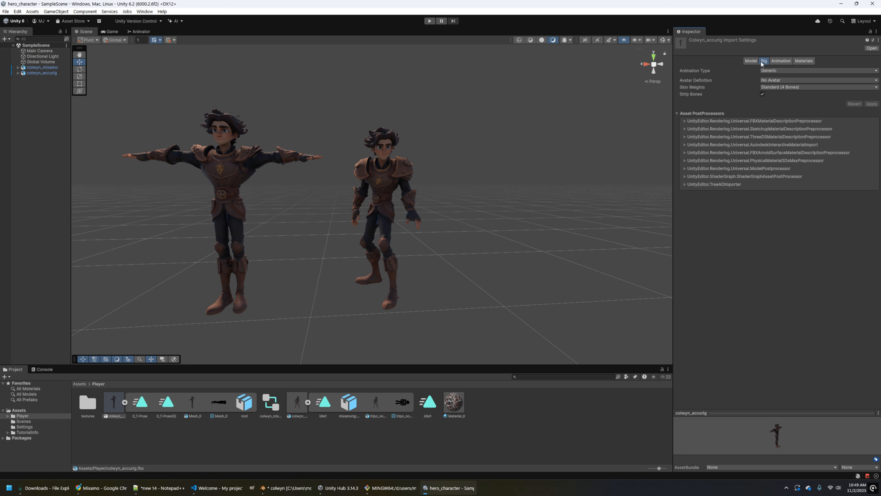
{"action": "left_click", "coordinate": [298, 403]}
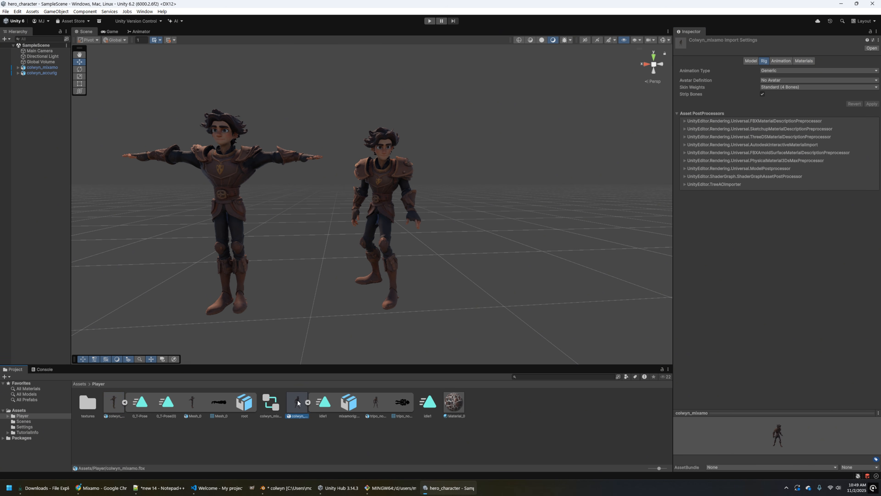
{"action": "left_click", "coordinate": [118, 402]}
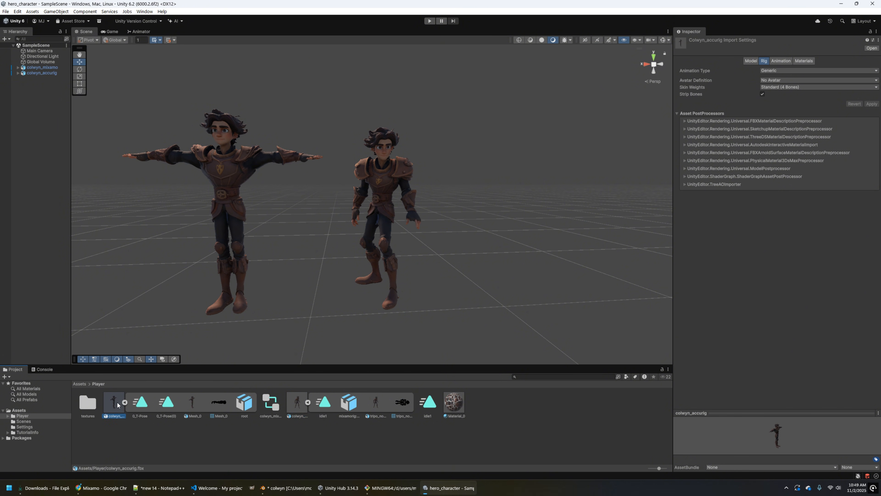
{"action": "left_click", "coordinate": [816, 70]}
{"action": "left_click", "coordinate": [799, 102]}
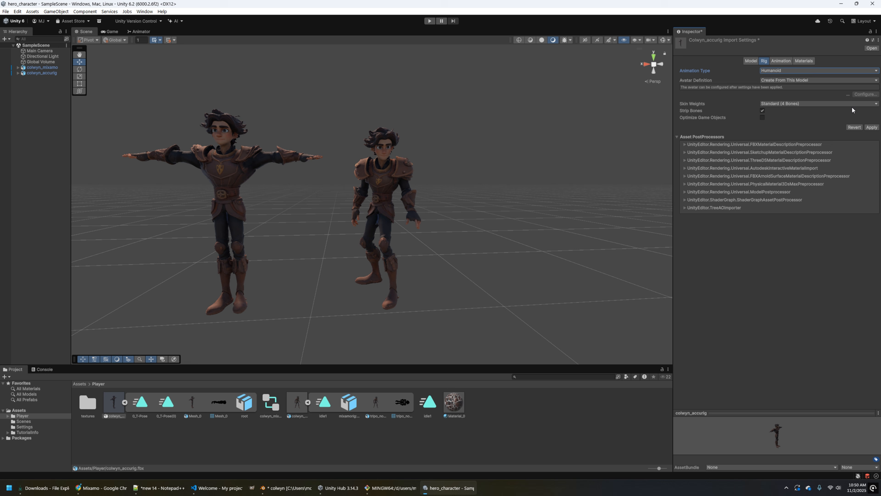
{"action": "left_click", "coordinate": [871, 128]}
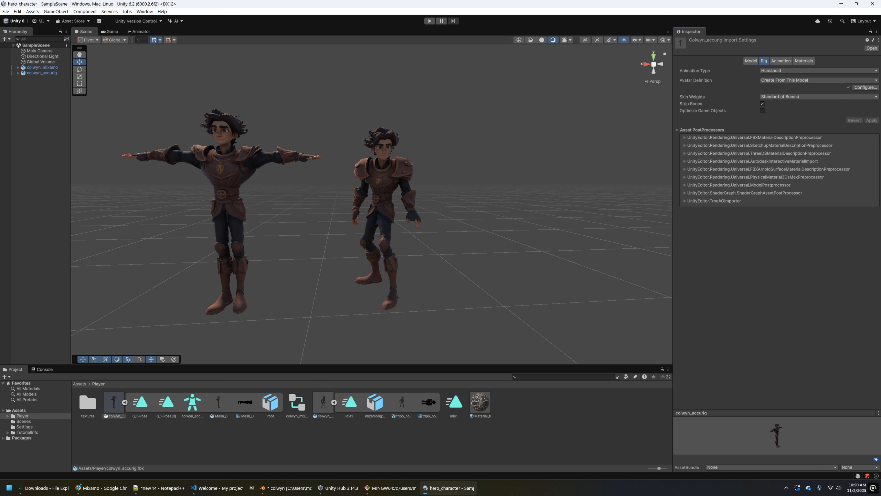
- Assign colwyn_accurigAvatar as the avatar of the colwyn_accurig character's Animator
{"action": "left_click", "coordinate": [41, 73]}
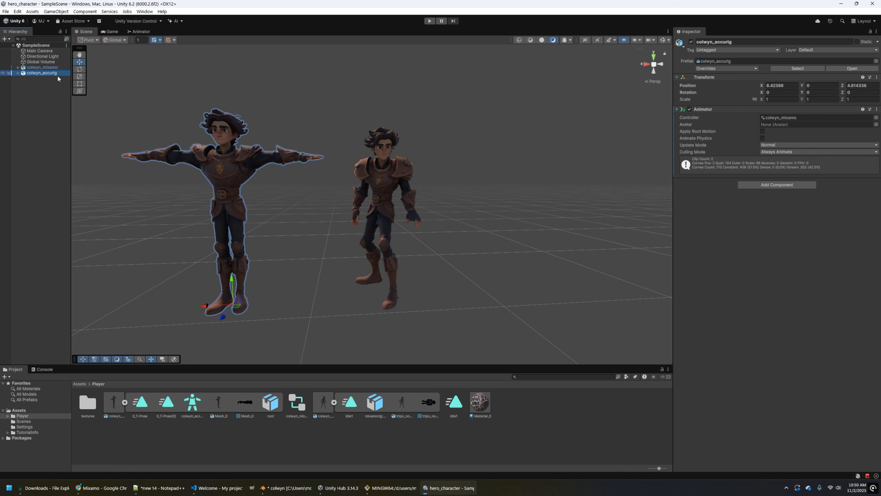
{"action": "left_click", "coordinate": [876, 124]}
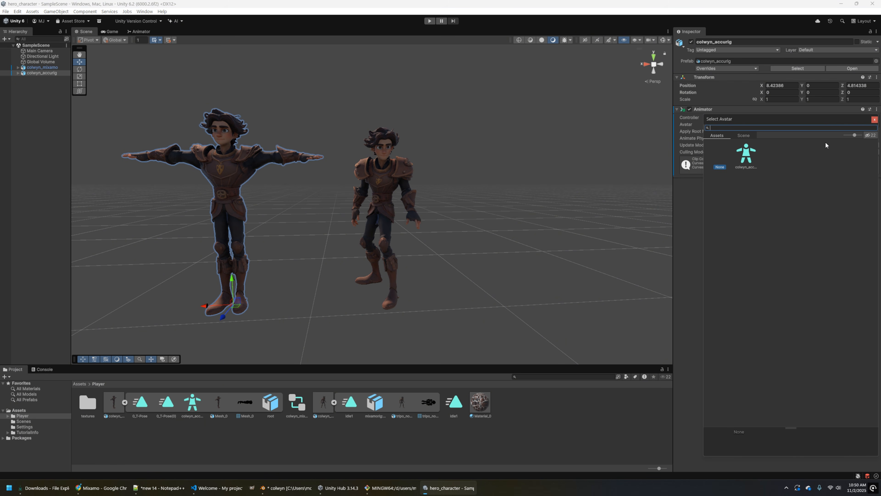
{"action": "double_click", "coordinate": [747, 154]}
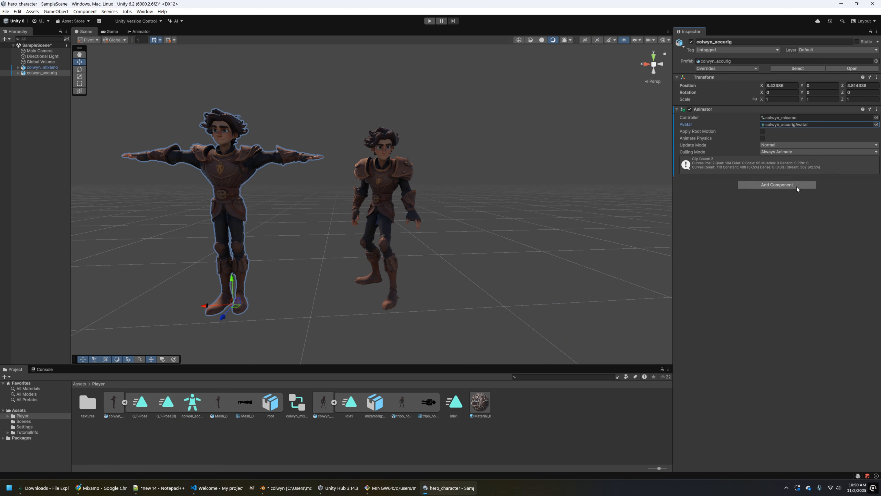
- Set the colwyn_mixamo model's rig animation type to Humanoid and apply the import settings
{"action": "left_click", "coordinate": [454, 404]}
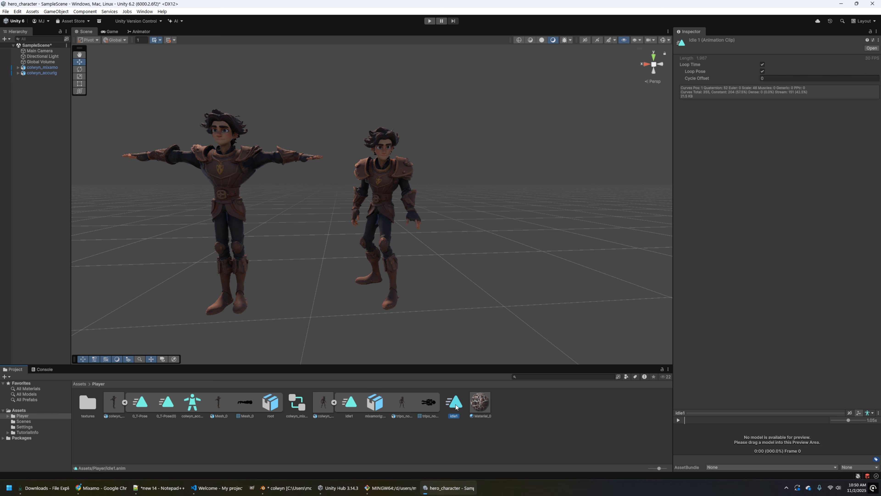
{"action": "left_click", "coordinate": [325, 403]}
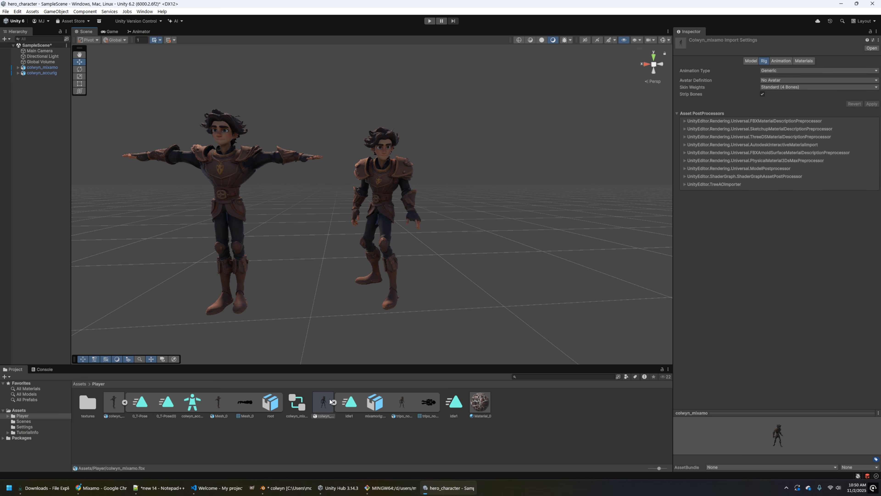
{"action": "left_click", "coordinate": [769, 71]}
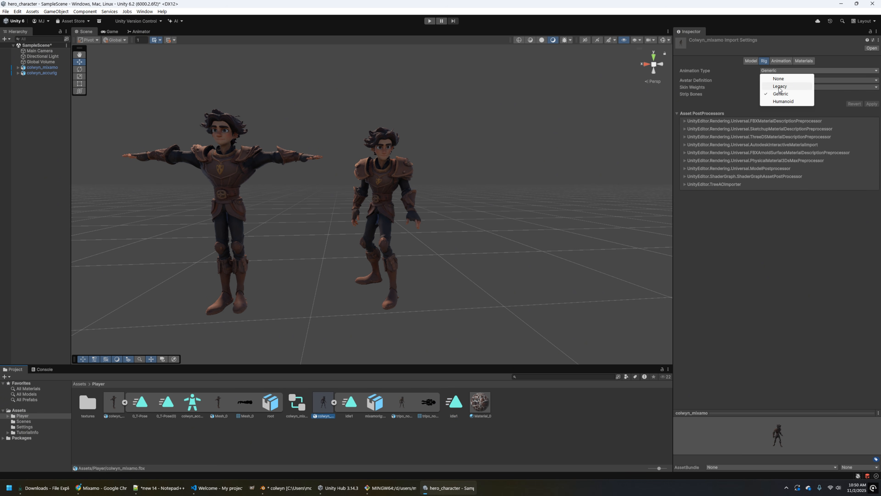
{"action": "left_click", "coordinate": [785, 102]}
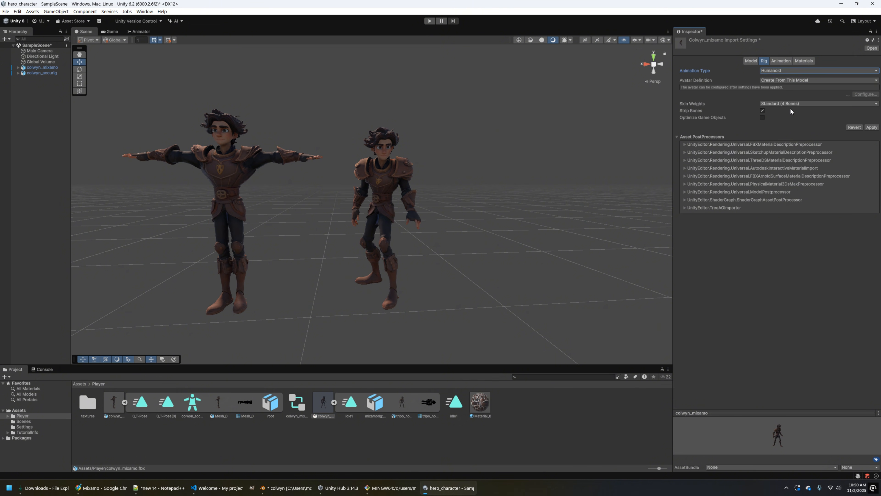
{"action": "left_click", "coordinate": [872, 127]}
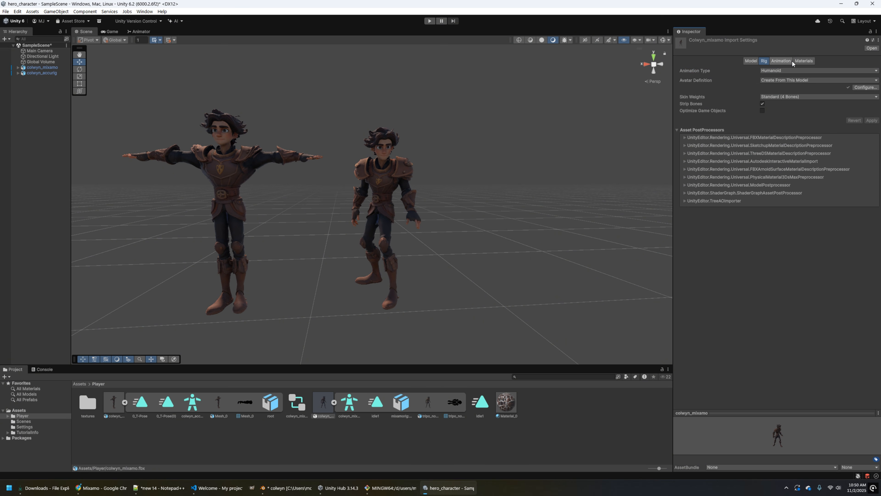
- Duplicate the colwyn_mixamo model's idle1 clip as a standalone asset named idle2, enable Loop Time on it, and save
{"action": "left_click", "coordinate": [376, 403]}
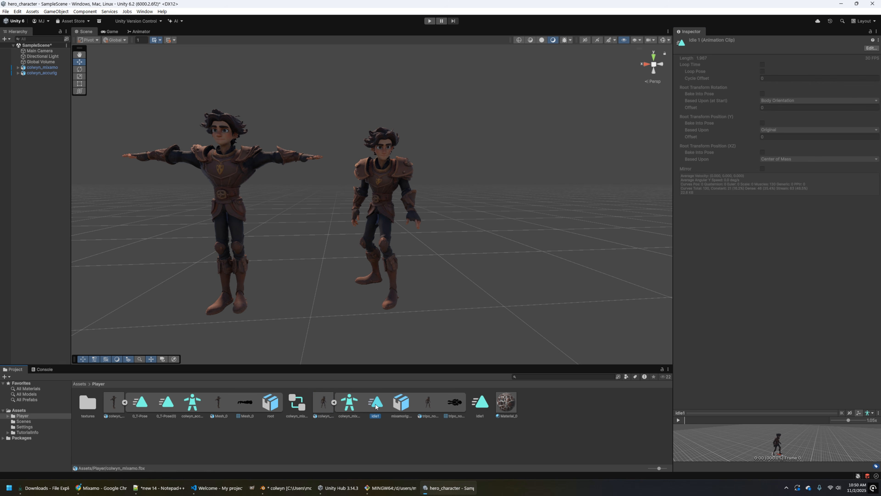
{"action": "key", "text": "ctrl+d"}
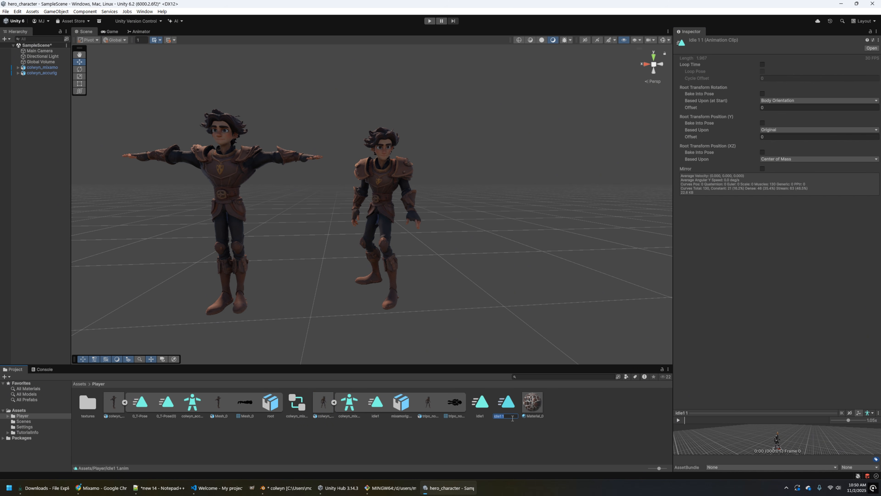
{"action": "left_click", "coordinate": [513, 417]}
{"action": "left_click", "coordinate": [763, 64]}
{"action": "key", "text": "ctrl+s"}
- Duplicate the colwyn_mixamo animator controller and delete the Idle1 0 state from the copy
{"action": "left_click", "coordinate": [295, 401]}
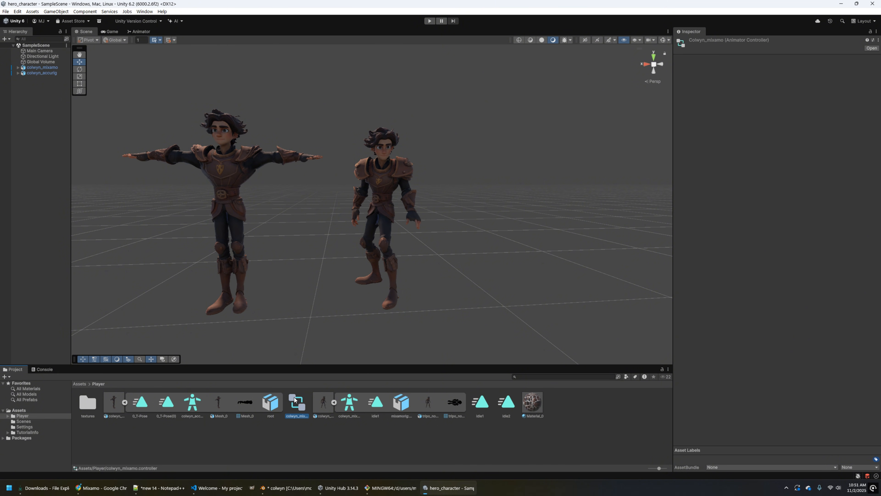
{"action": "key", "text": "ctrl+d"}
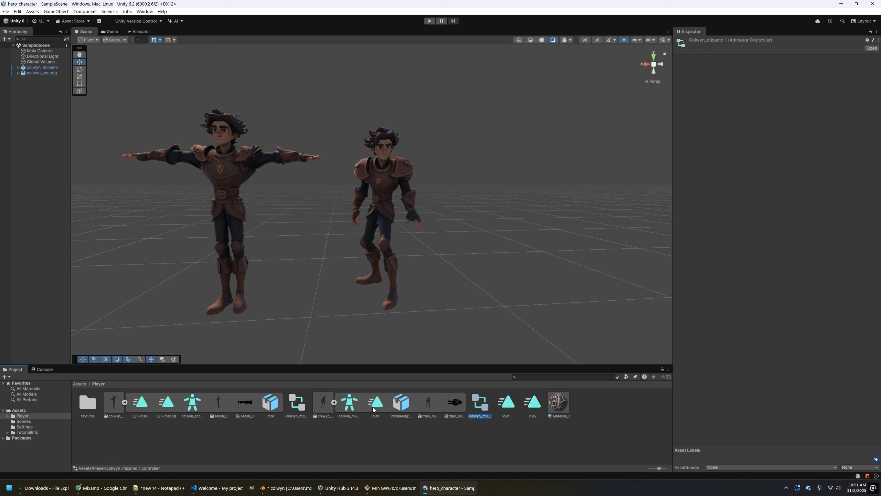
{"action": "double_click", "coordinate": [482, 403]}
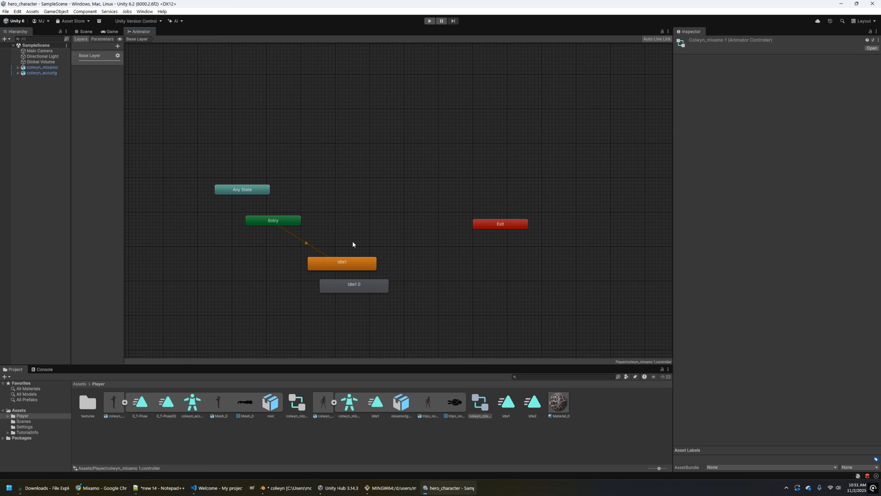
{"action": "left_click", "coordinate": [356, 285]}
{"action": "key", "text": "Delete"}
- Set the motion of the idle1 state in the duplicated controller to the idle2 clip
{"action": "left_click", "coordinate": [345, 264]}
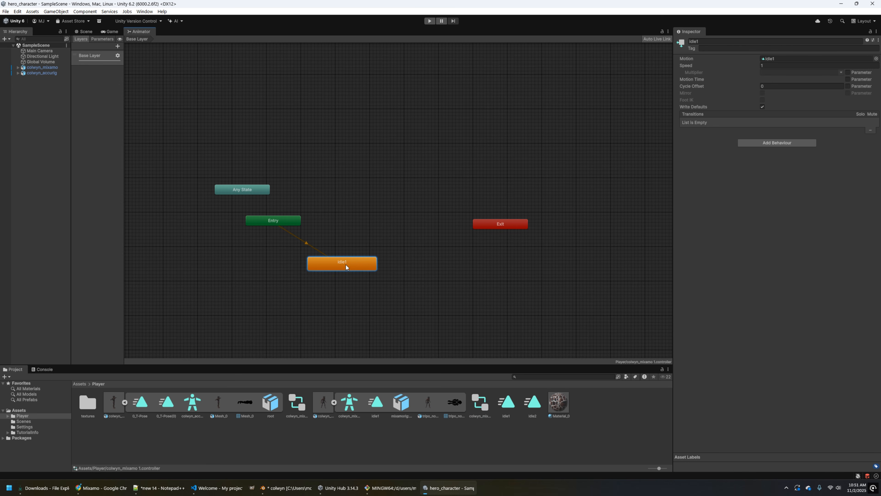
{"action": "left_click", "coordinate": [794, 59]}
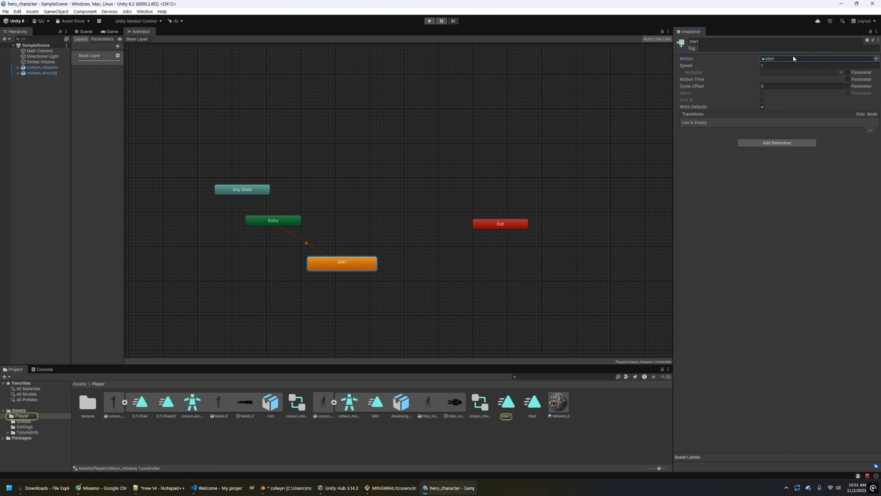
{"action": "left_click", "coordinate": [876, 58]}
{"action": "double_click", "coordinate": [851, 86]}
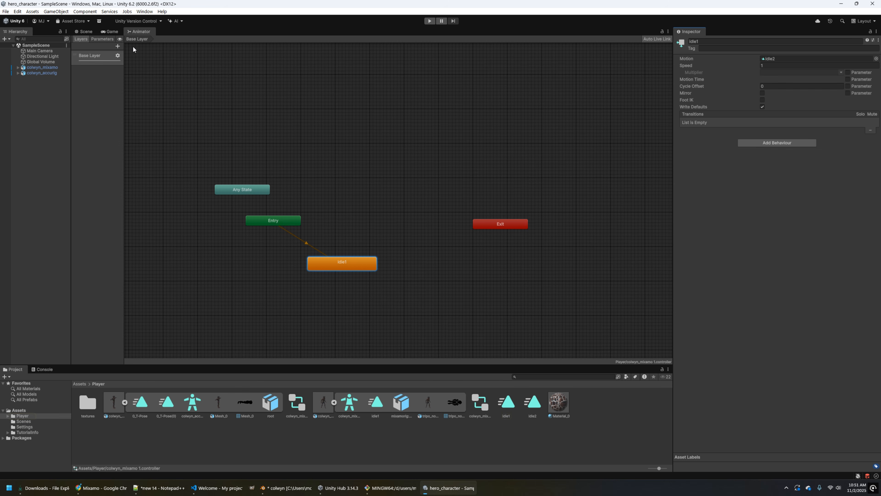
- Assign the colwyn_mixamo 1 controller to the Animator of the colwyn_accurig character
{"action": "left_click", "coordinate": [40, 74]}
{"action": "left_click", "coordinate": [876, 117]}
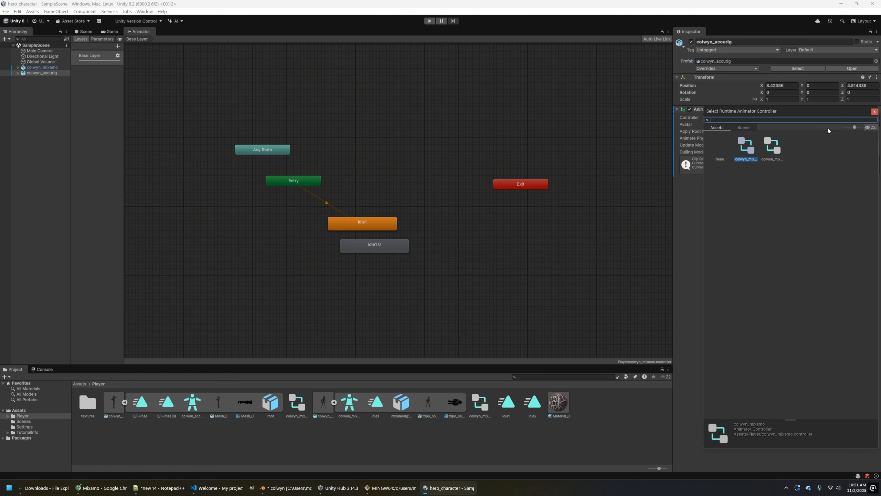
{"action": "left_click", "coordinate": [772, 147]}
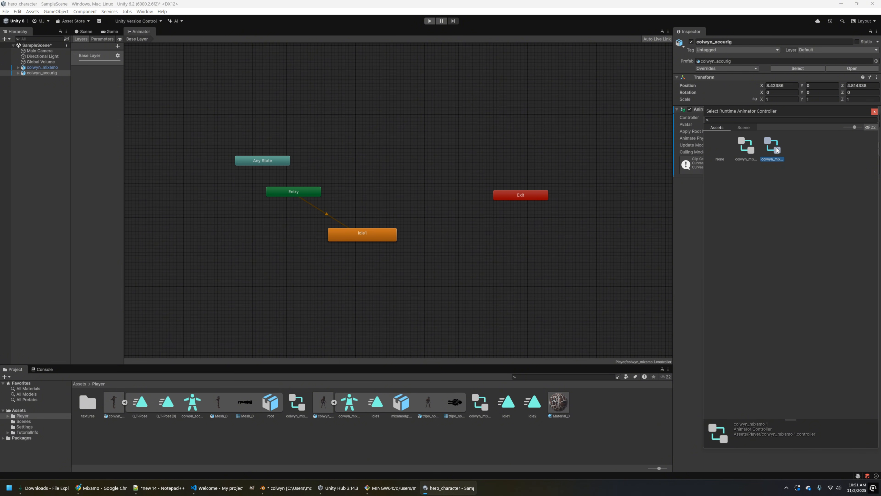
{"action": "double_click", "coordinate": [775, 144]}
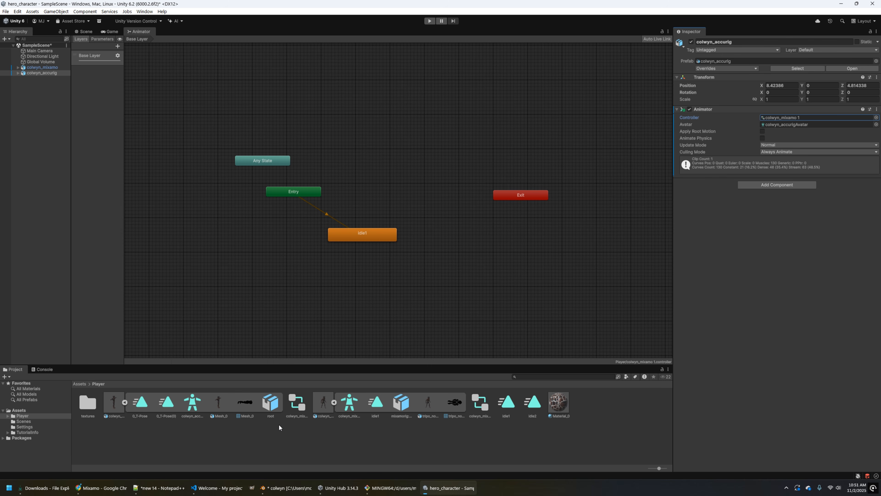
- Select the original colwyn_mixamo animator controller asset in the Player folder
{"action": "left_click", "coordinate": [300, 416]}
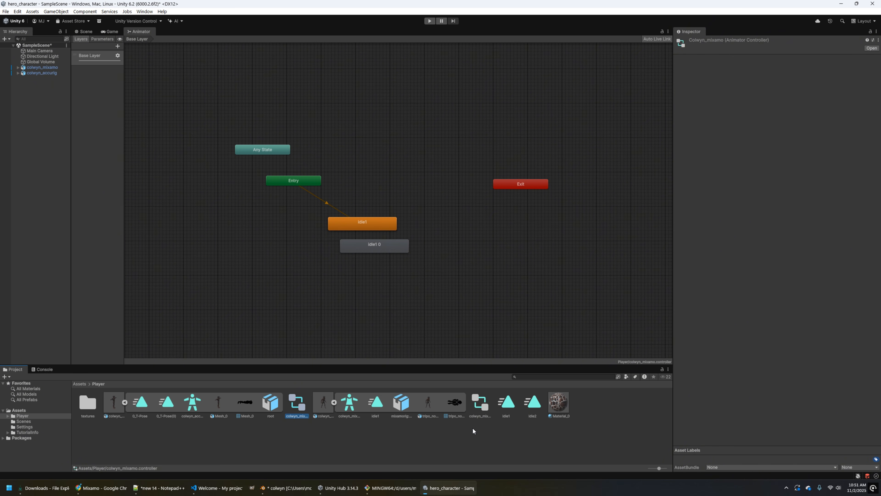
- Rename the duplicated animator controller "colwyn_mixamo 1" in the Player folder as colwyn_accurig
{"action": "left_click", "coordinate": [478, 416]}
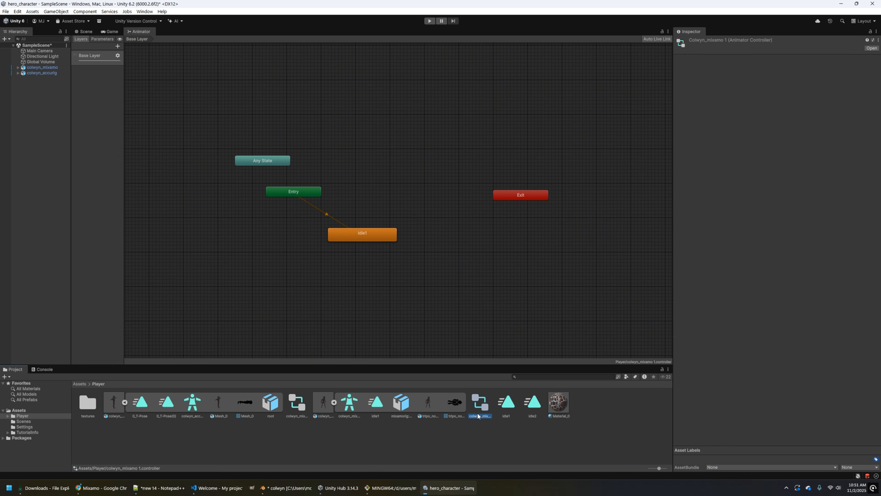
{"action": "type", "text": "colwyn_accurig"}
{"action": "key", "text": "Return"}
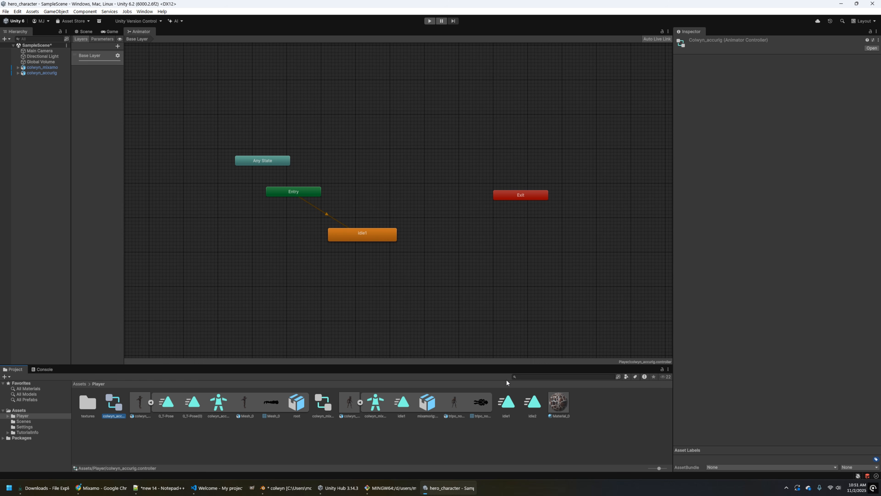
- Return to the scene view and play the scene to check both characters' idle animations, ending play mode when done
{"action": "left_click", "coordinate": [84, 31]}
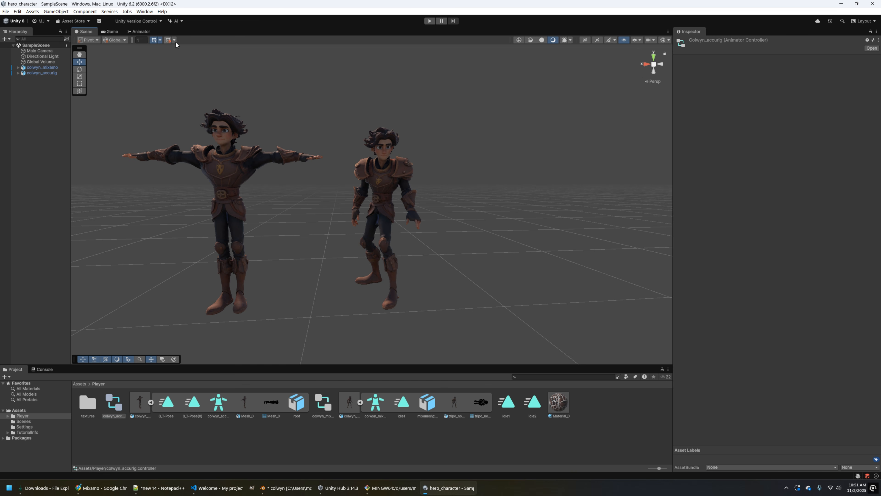
{"action": "left_click", "coordinate": [429, 20]}
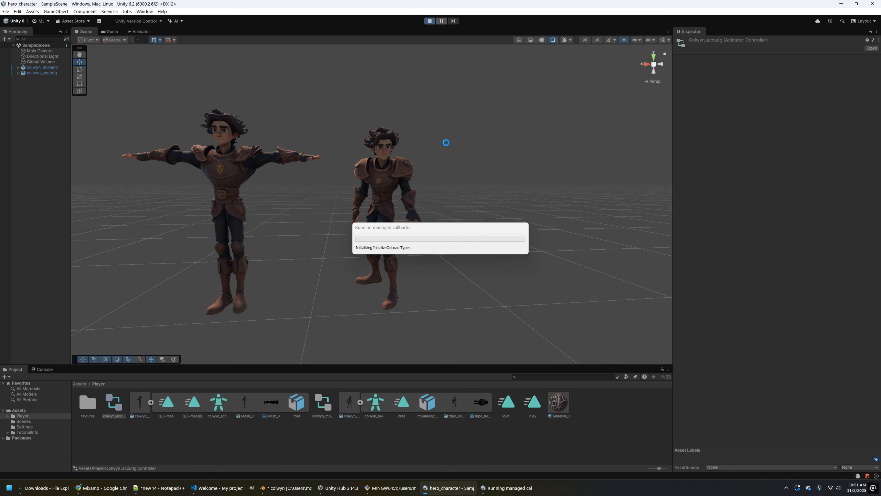
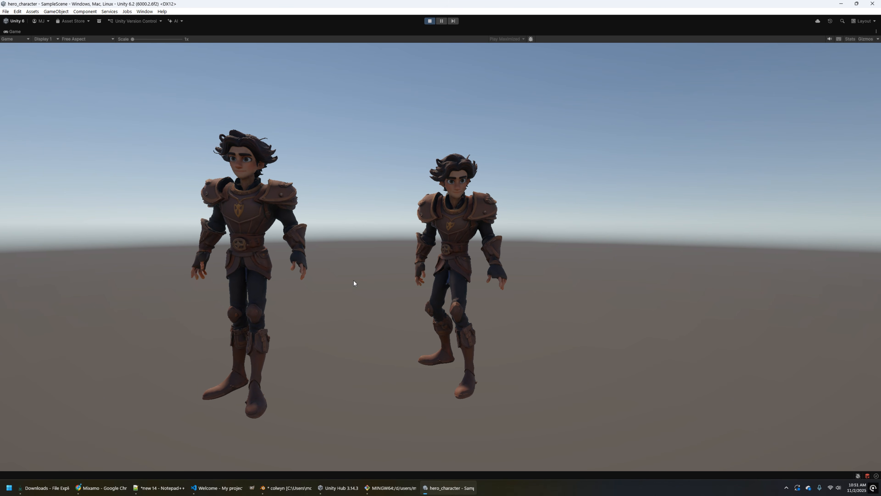
{"action": "left_click", "coordinate": [429, 21]}
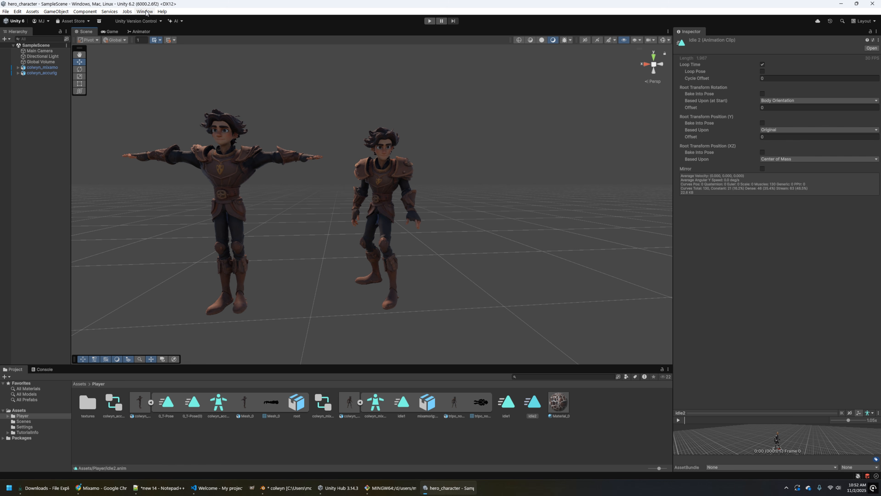
- Open the Package Manager and search My Assets for "super"
{"action": "left_click", "coordinate": [145, 11]}
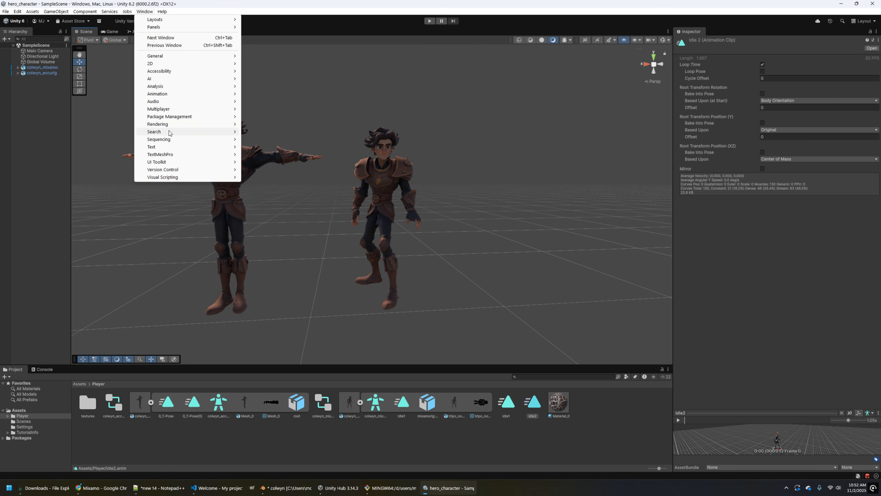
{"action": "mouse_move", "coordinate": [192, 112]}
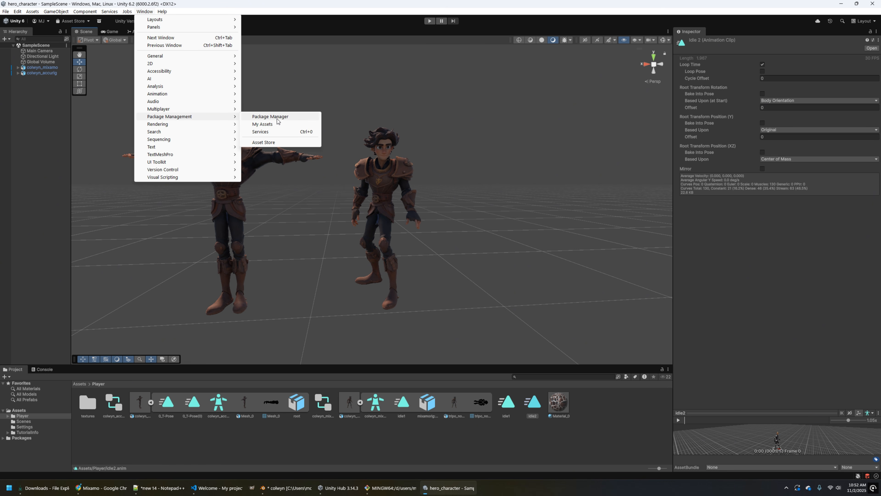
{"action": "left_click", "coordinate": [264, 116]}
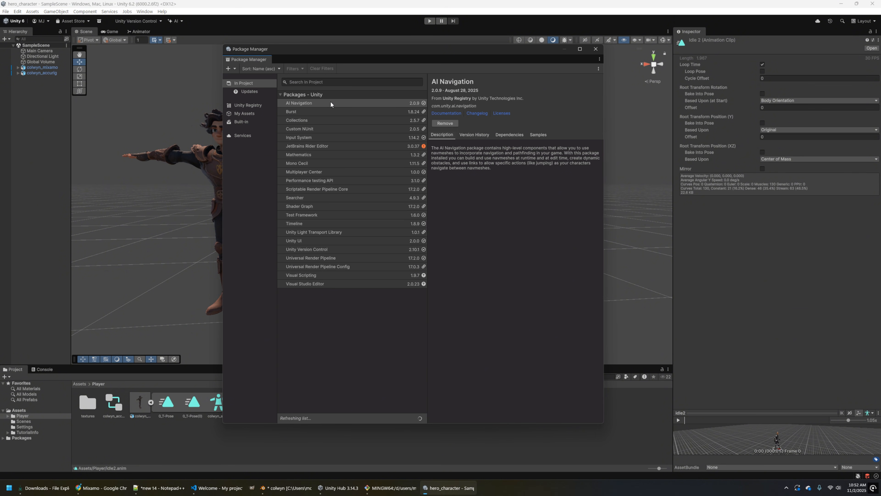
{"action": "left_click", "coordinate": [326, 83]}
{"action": "type", "text": "super"}
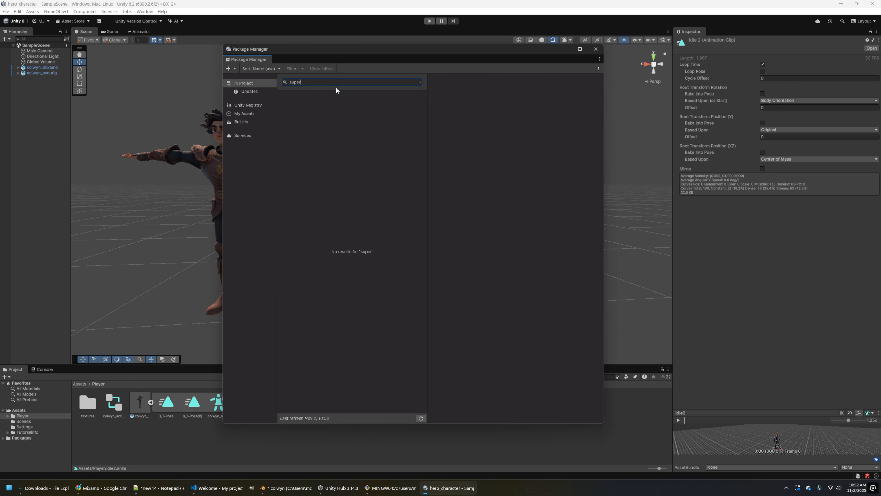
{"action": "left_click", "coordinate": [256, 113]}
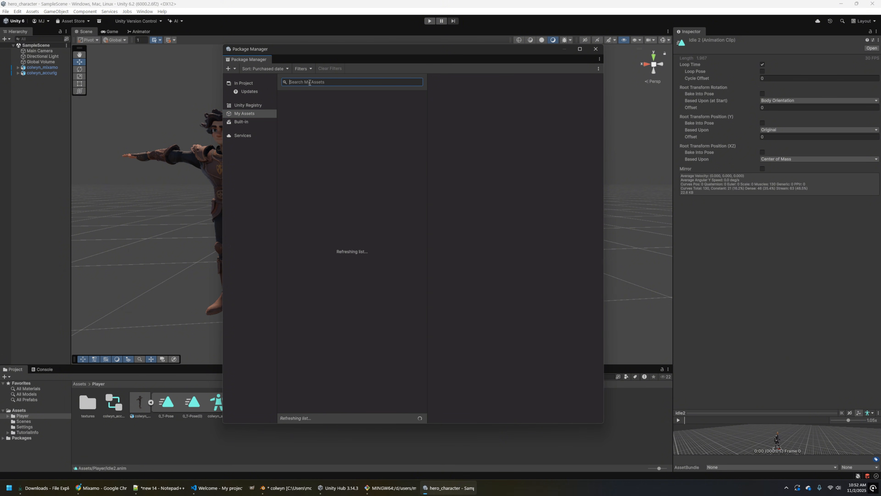
{"action": "type", "text": "super"}
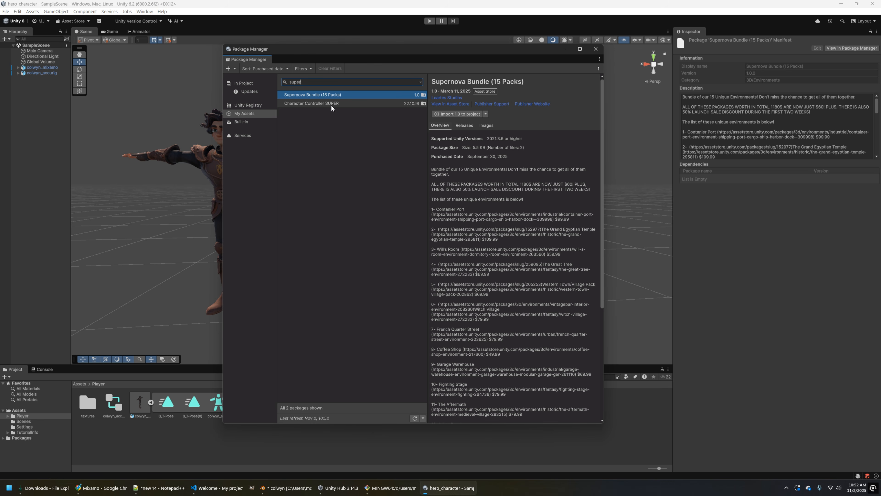
- Import the full Character Controller SUPER package, version 22.10.9f, into the project
{"action": "left_click", "coordinate": [331, 104]}
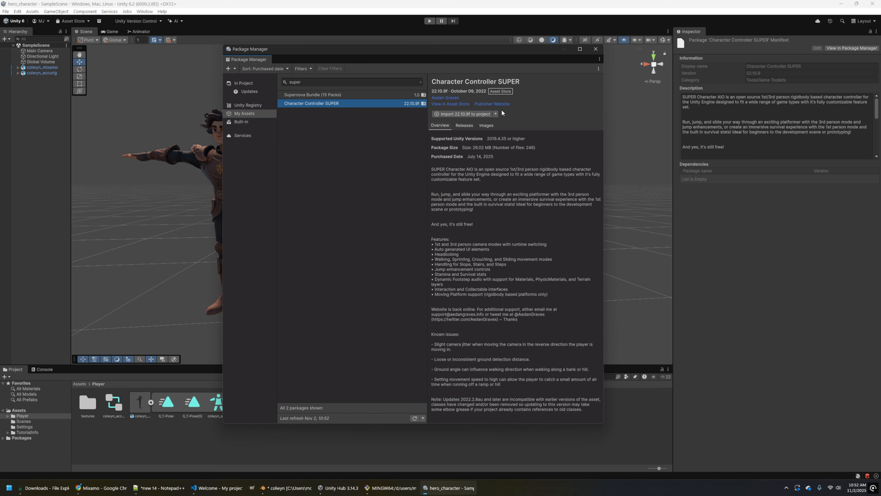
{"action": "left_click", "coordinate": [463, 114]}
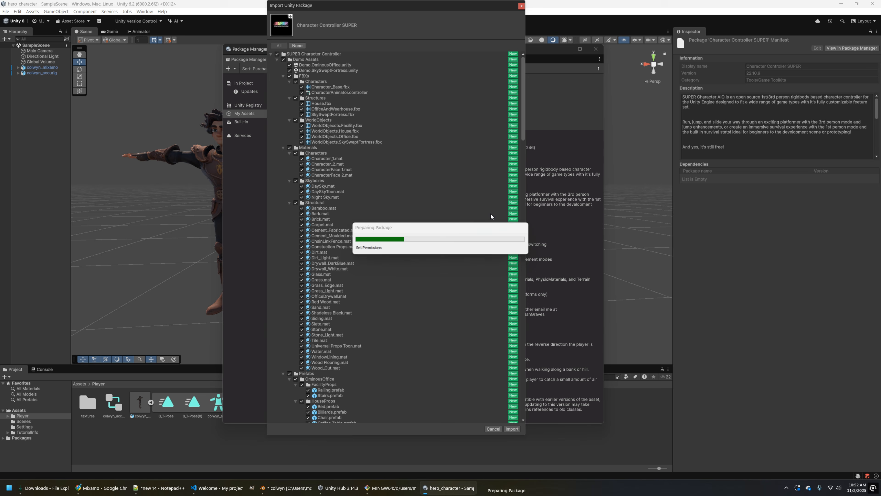
{"action": "left_click", "coordinate": [512, 429]}
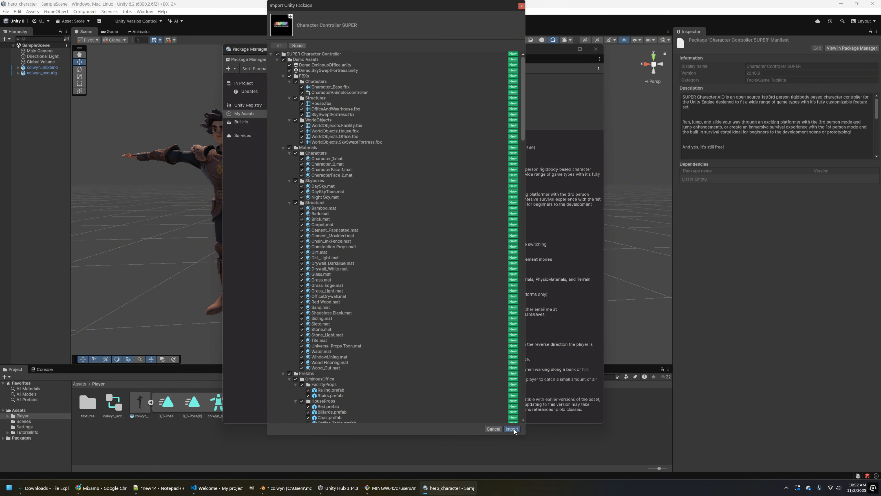
{"action": "left_click", "coordinate": [406, 265]}
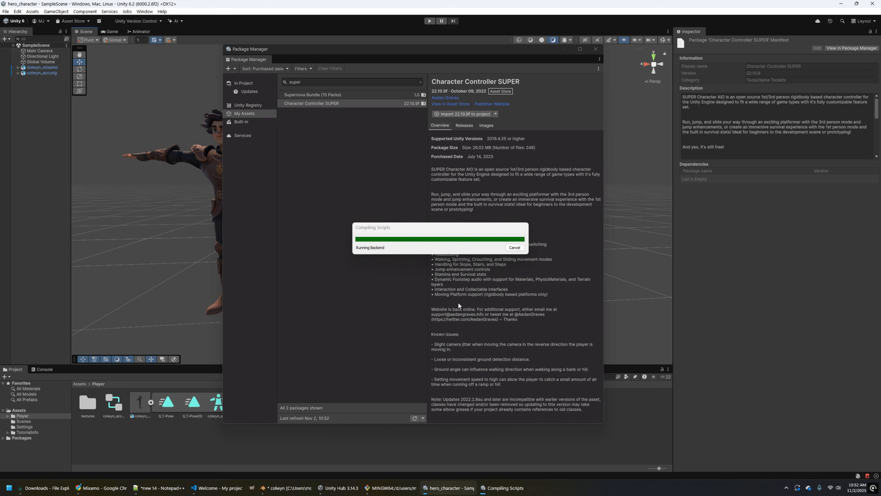
- Add a Terrain object to the scene as ground beneath the two characters
{"action": "left_click", "coordinate": [5, 40]}
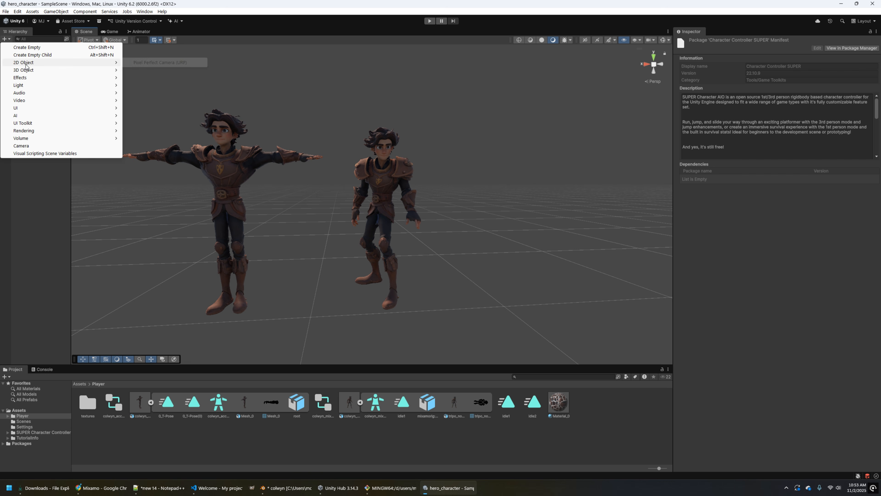
{"action": "mouse_move", "coordinate": [43, 70]}
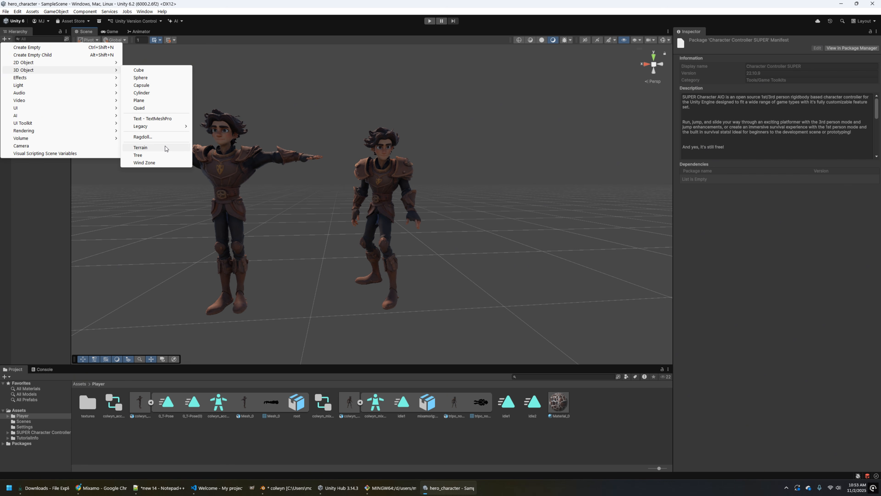
{"action": "left_click", "coordinate": [141, 147]}
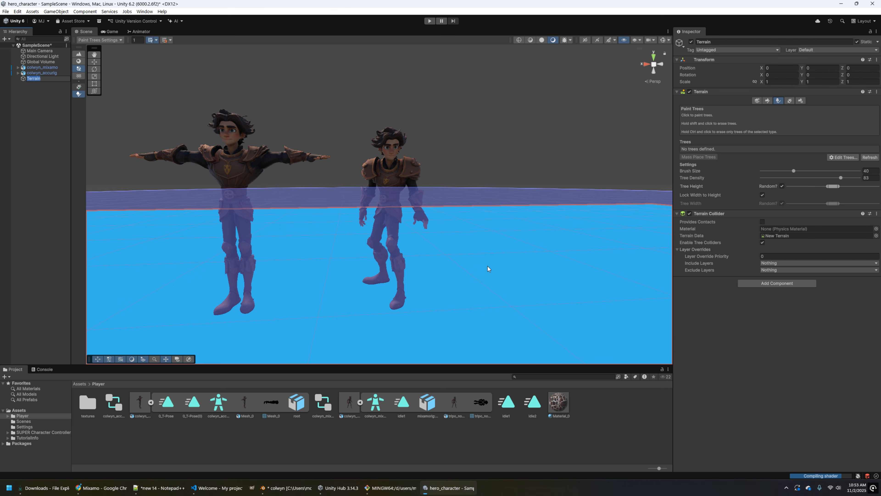
{"action": "left_click_drag", "start_coordinate": [484, 263], "coordinate": [427, 273], "text": "alt"}
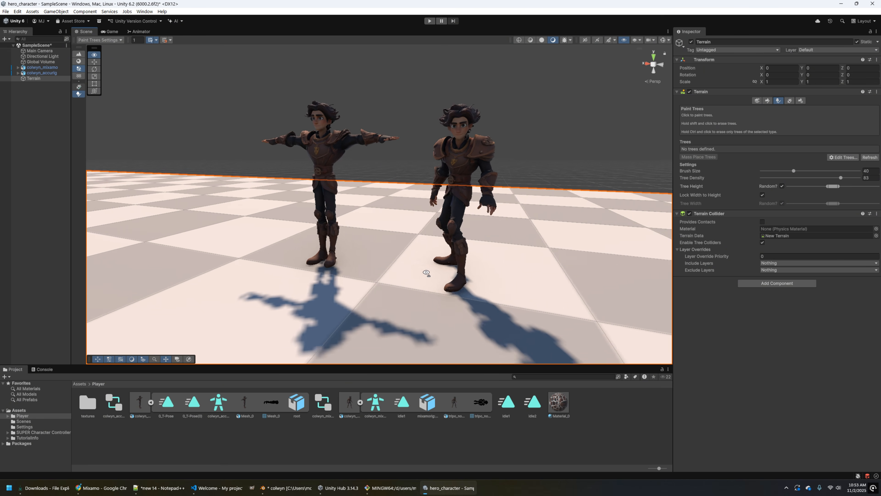
{"action": "scroll", "coordinate": [427, 273], "scroll_direction": "down", "scroll_amount": 3}
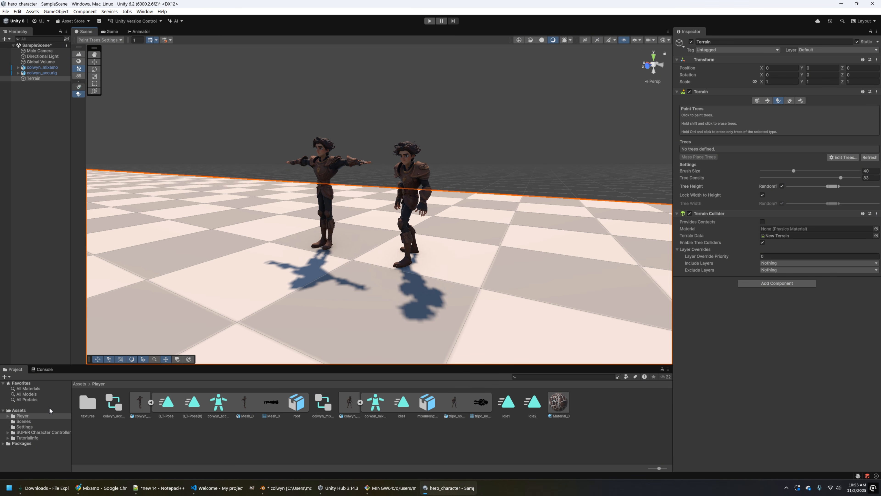
- Add the Character.001 prefab from the SUPER Character Controller demo's SkySweptFortress Characters folder to the scene
{"action": "left_click", "coordinate": [33, 433]}
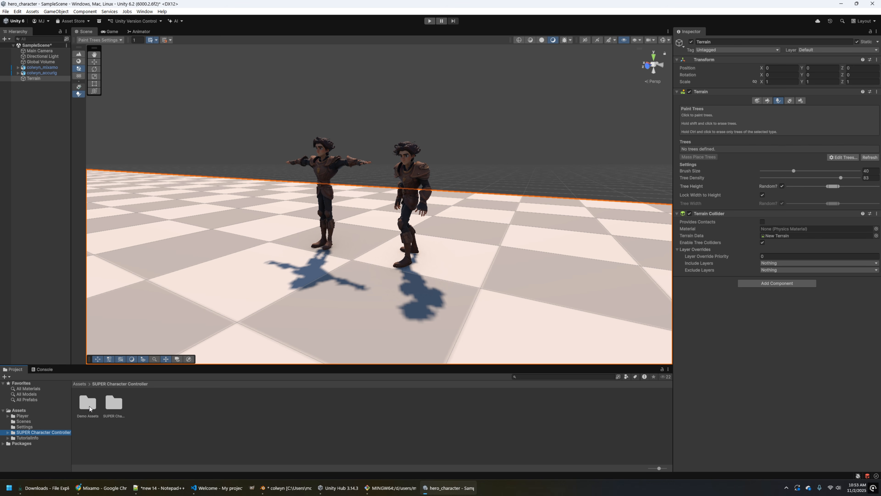
{"action": "double_click", "coordinate": [89, 406]}
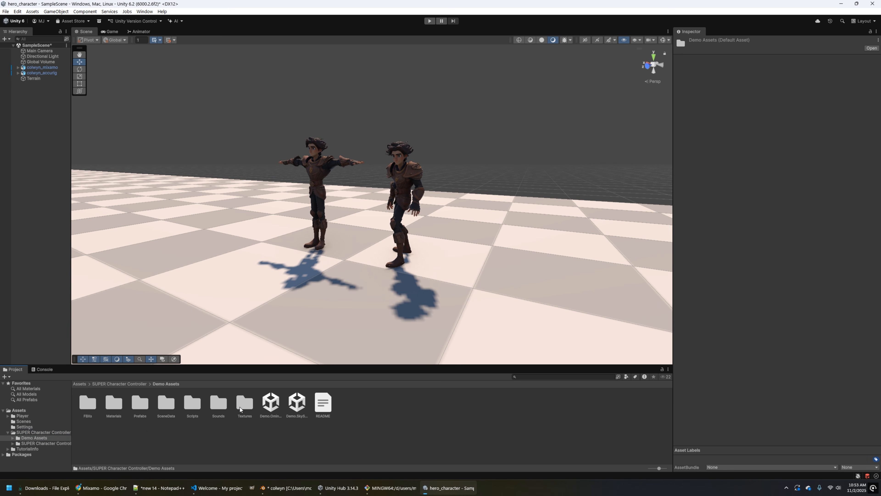
{"action": "double_click", "coordinate": [137, 403]}
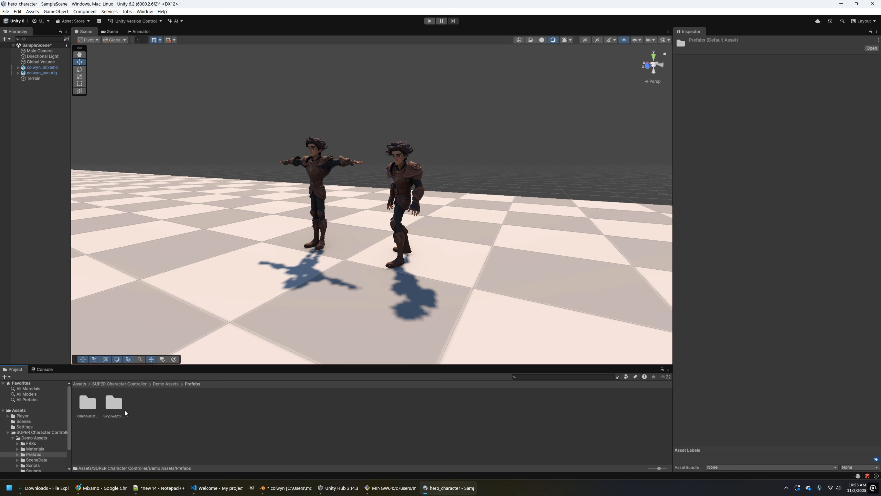
{"action": "double_click", "coordinate": [110, 405]}
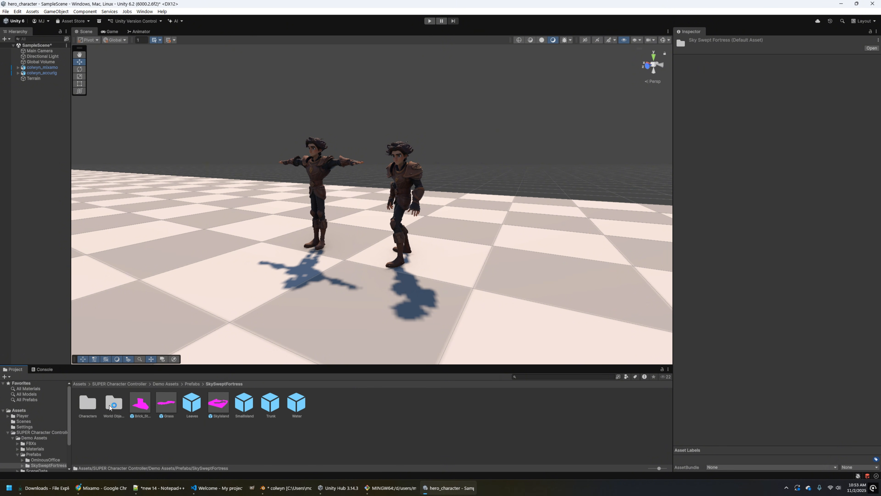
{"action": "double_click", "coordinate": [84, 405]}
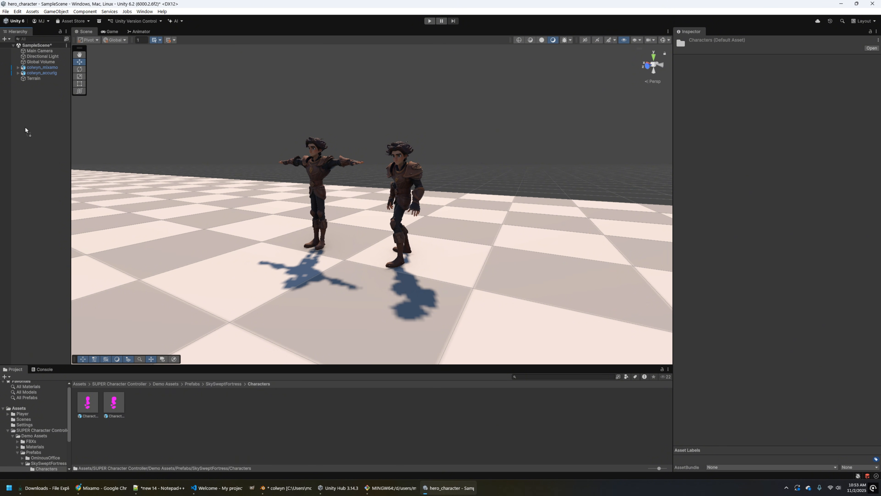
{"action": "left_click_drag", "start_coordinate": [26, 128], "coordinate": [25, 128]}
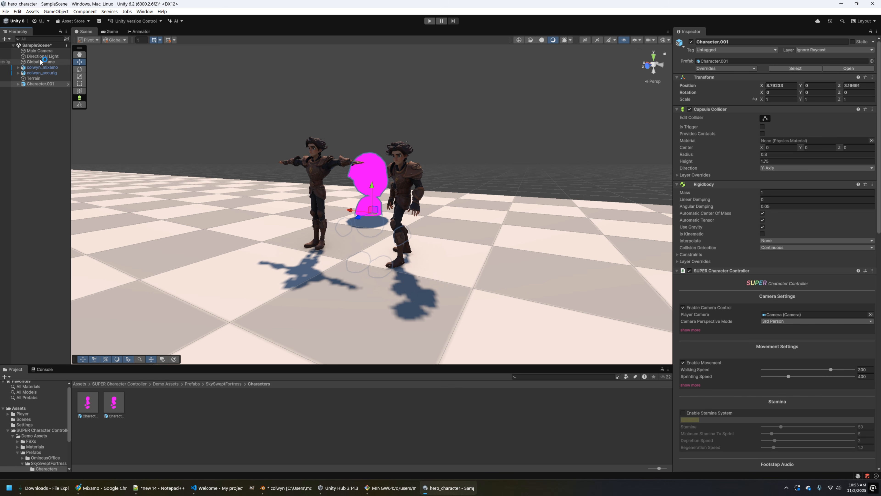
- Delete the scene's Main Camera and tag Character.001's child Camera as MainCamera, saving the scene
{"action": "left_click", "coordinate": [41, 51]}
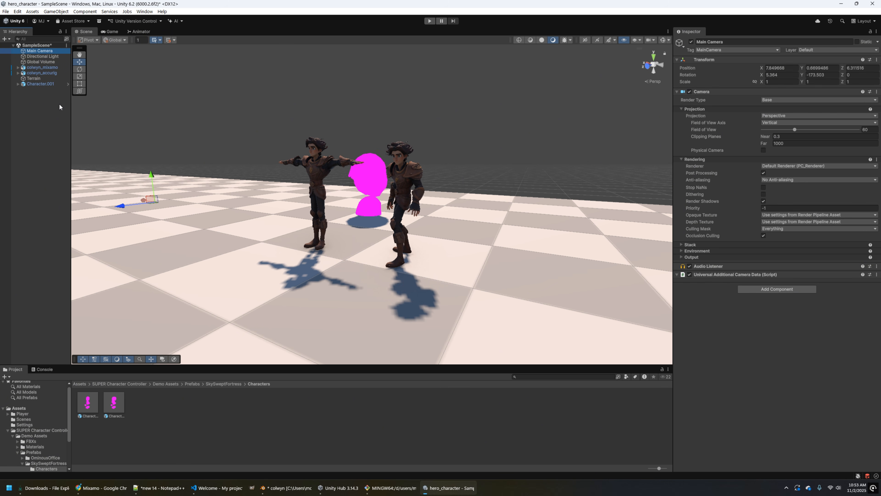
{"action": "key", "text": "Delete"}
{"action": "left_click", "coordinate": [18, 79]}
{"action": "left_click", "coordinate": [39, 84]}
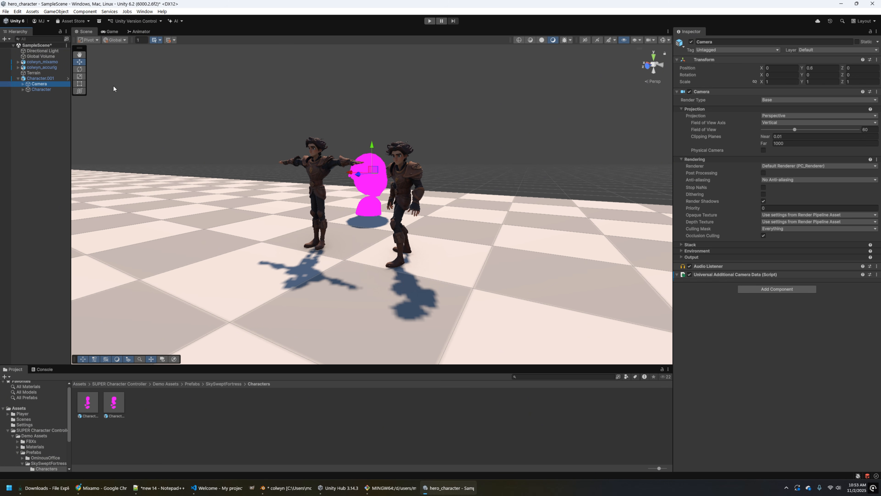
{"action": "left_click", "coordinate": [735, 49]}
{"action": "left_click", "coordinate": [733, 87]}
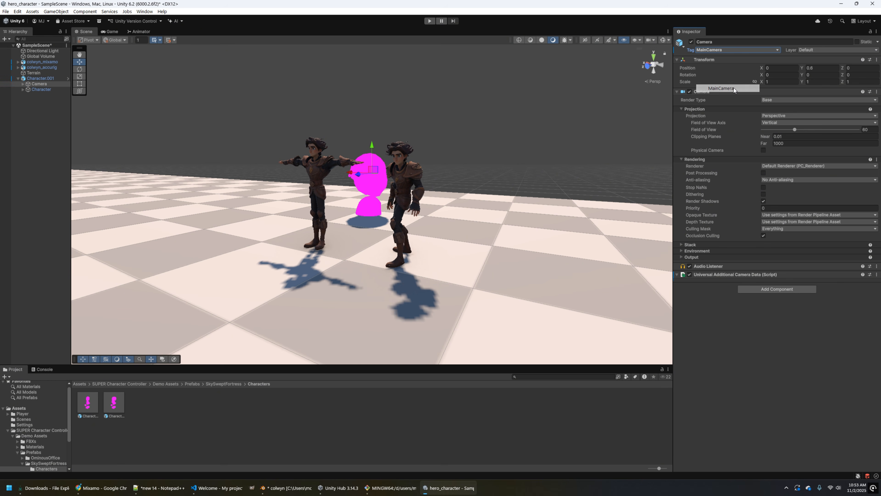
{"action": "key", "text": "ctrl+s"}
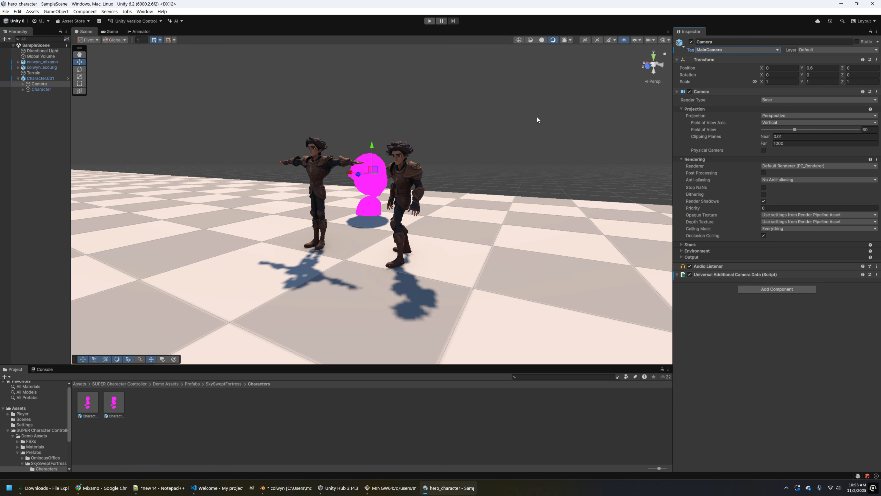
- Play the scene and test moving the demo character forward, backward and sideways, releasing the mouse cursor at the end
{"action": "left_click", "coordinate": [429, 21]}
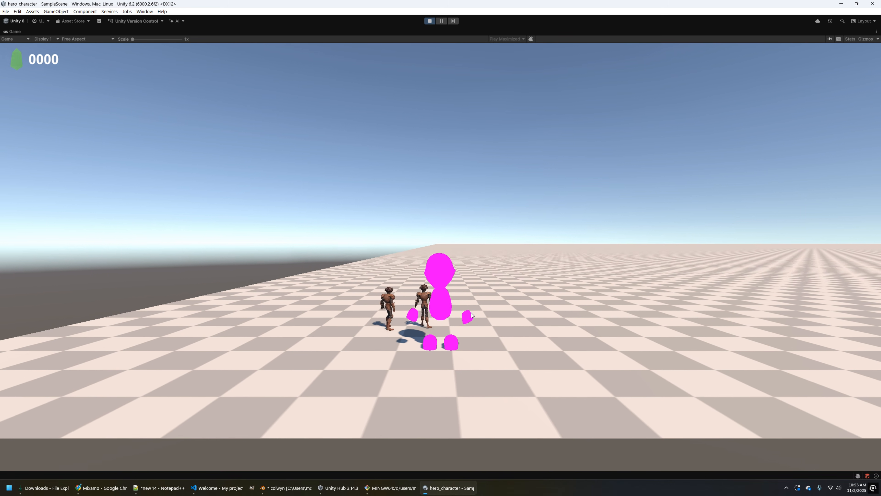
{"action": "key", "text": "w"}
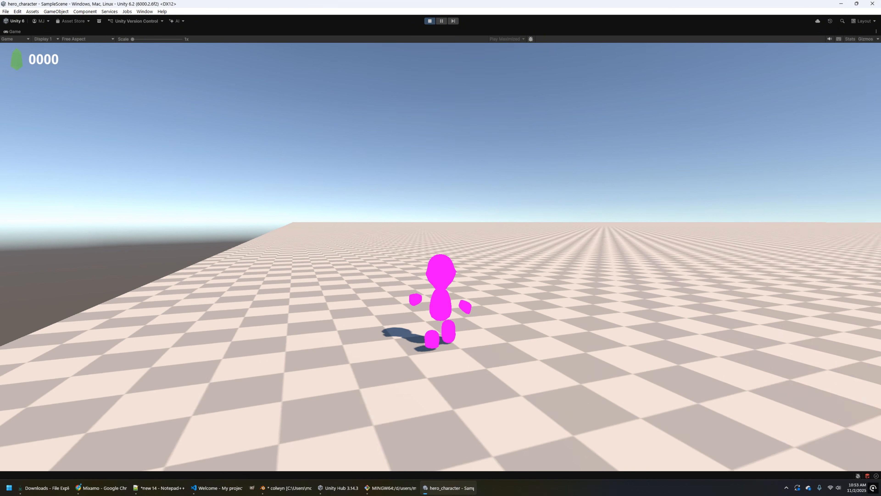
{"action": "key", "text": "s"}
{"action": "key", "text": "d"}
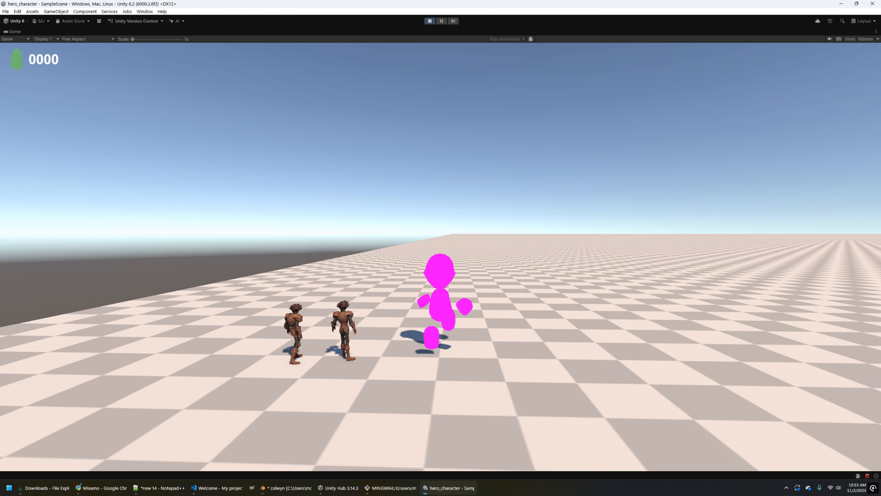
{"action": "key", "text": "a"}
{"action": "key", "text": "w"}
{"action": "key", "text": "Escape"}
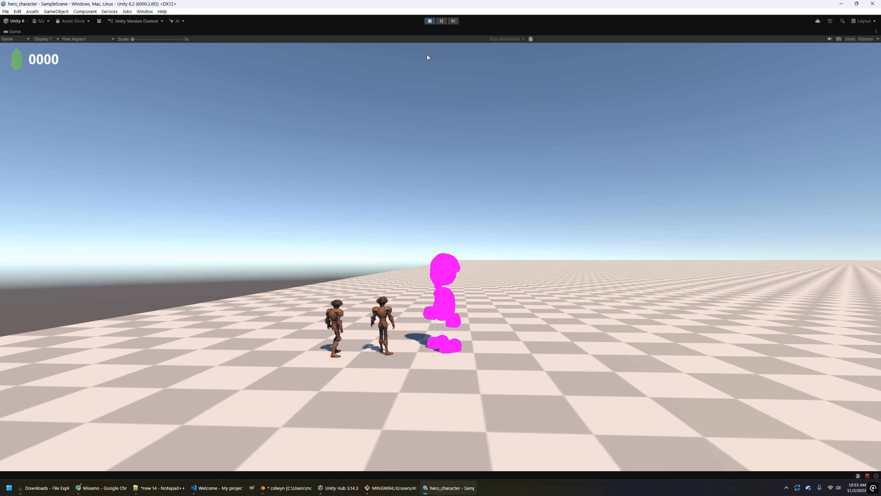
- End the play test, make colwyn_accurig a child of Character.001, and delete that object's original Character child
{"action": "left_click", "coordinate": [429, 21]}
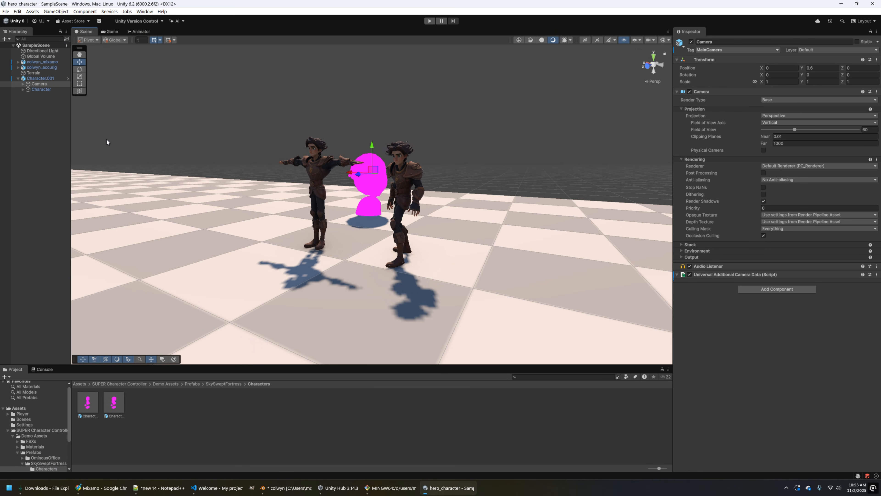
{"action": "left_click", "coordinate": [26, 89]}
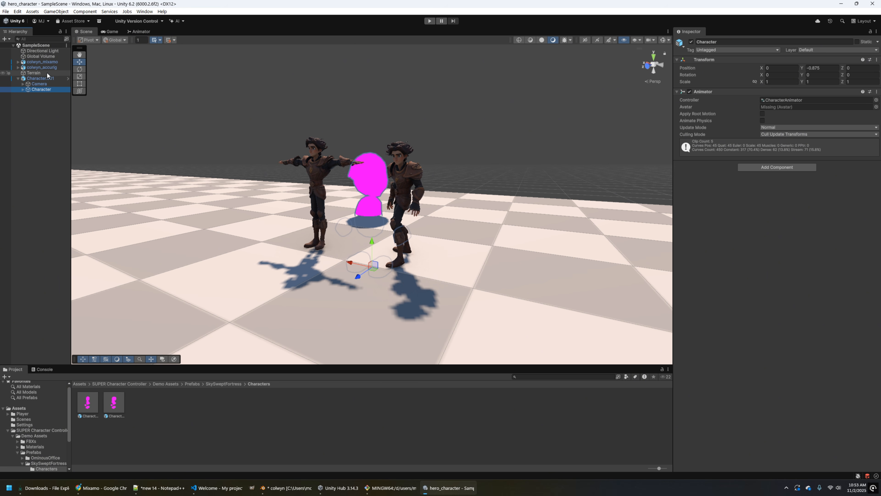
{"action": "left_click_drag", "start_coordinate": [42, 65], "coordinate": [51, 94]}
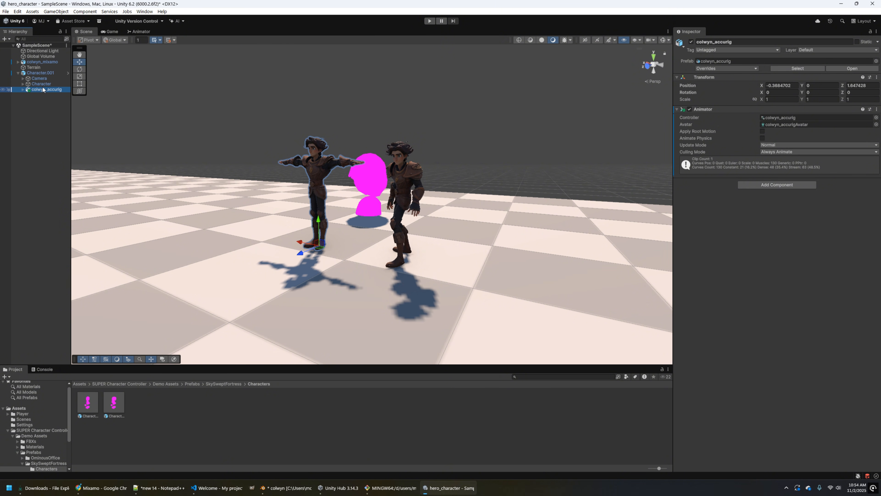
{"action": "left_click", "coordinate": [42, 84]}
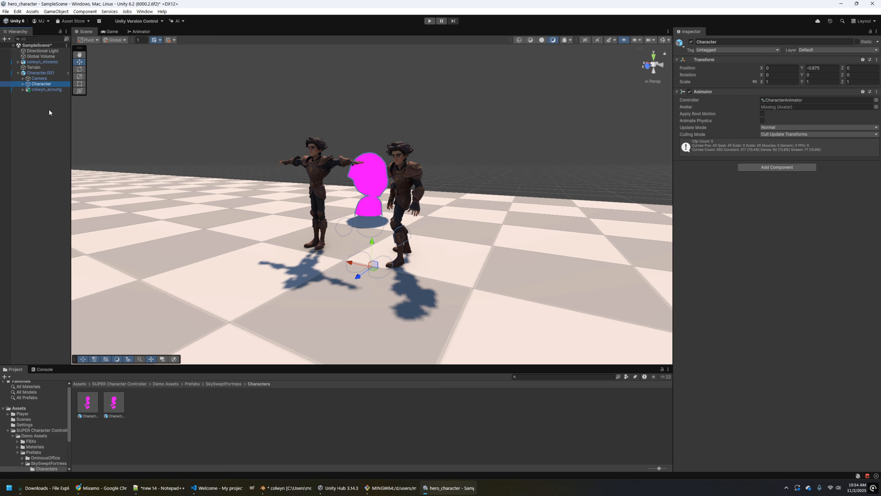
{"action": "key", "text": "Delete"}
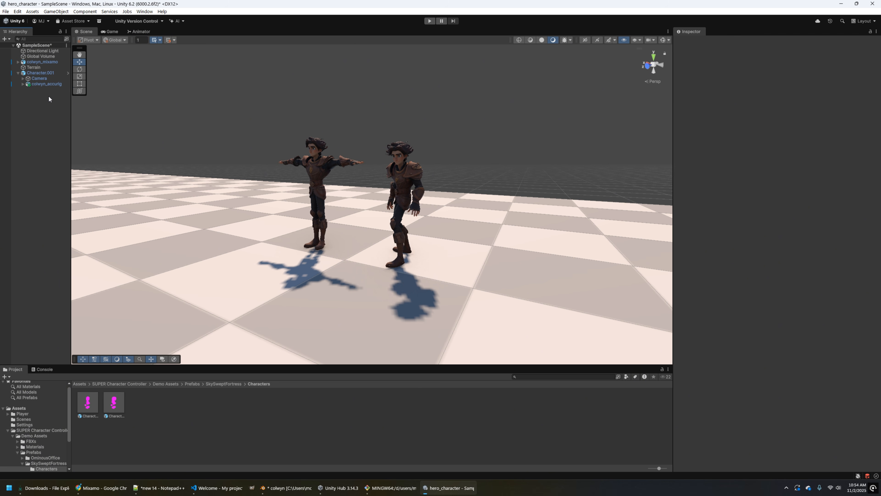
- Assign CharacterAnimator as the Animator controller of colwyn_accurig and save the scene
{"action": "left_click", "coordinate": [49, 84]}
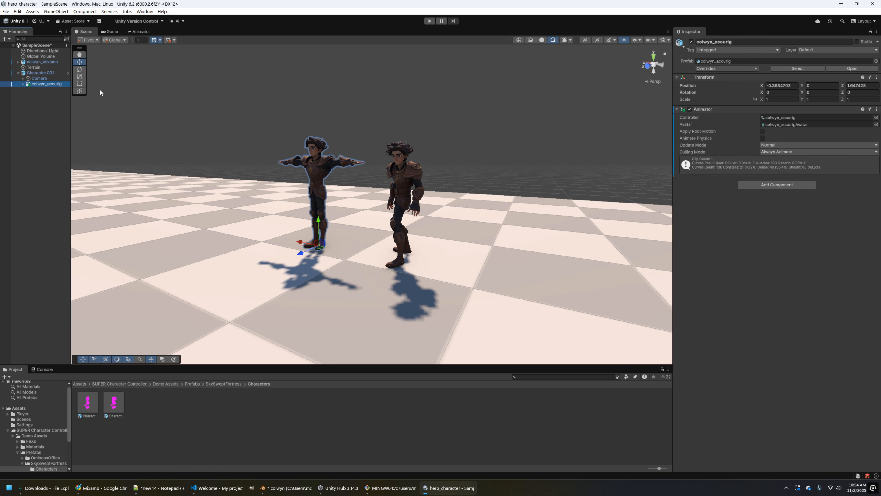
{"action": "left_click", "coordinate": [876, 117]}
{"action": "double_click", "coordinate": [746, 144]}
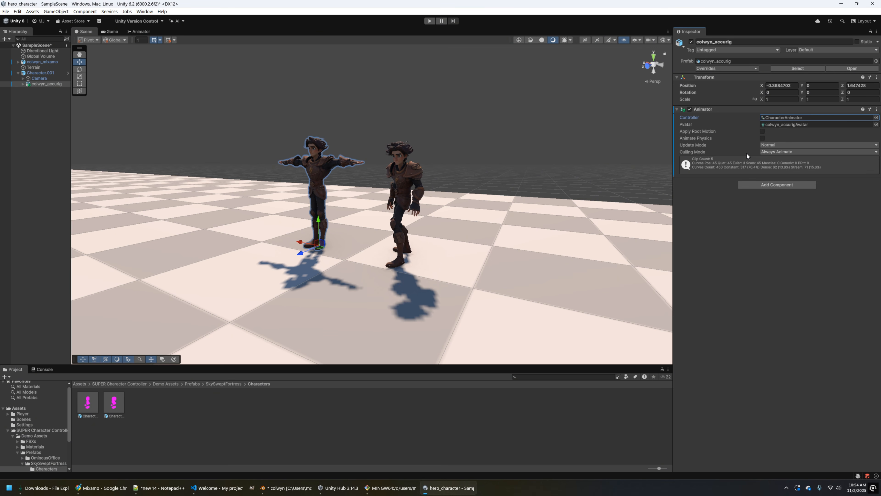
{"action": "key", "text": "ctrl+s"}
- Assign colwyn_accurig as the 3rd Person Animator in Character.001's SUPER Character Controller setup and save the scene
{"action": "left_click", "coordinate": [49, 73]}
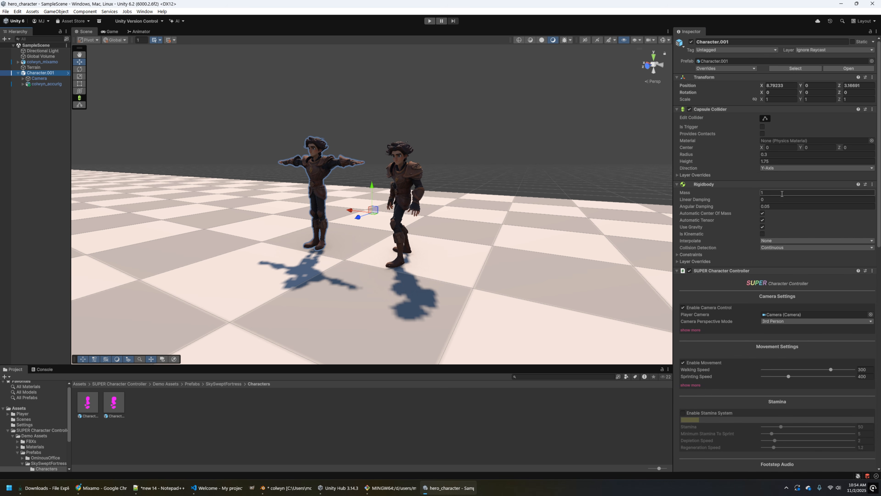
{"action": "scroll", "coordinate": [843, 275], "scroll_direction": "down", "scroll_amount": 10}
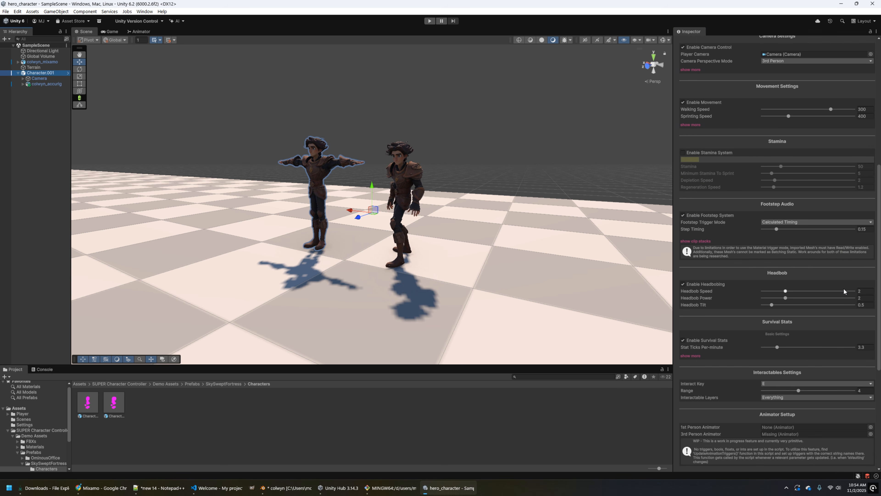
{"action": "scroll", "coordinate": [844, 289], "scroll_direction": "down", "scroll_amount": 3}
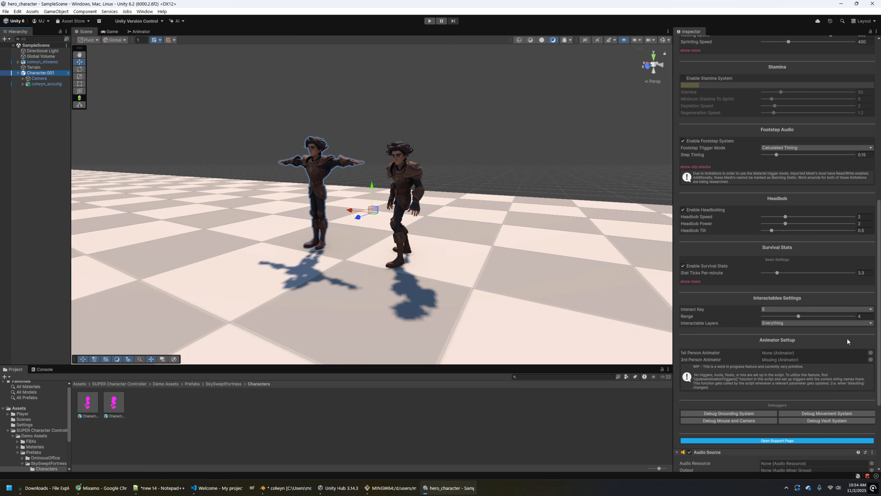
{"action": "left_click", "coordinate": [871, 359]}
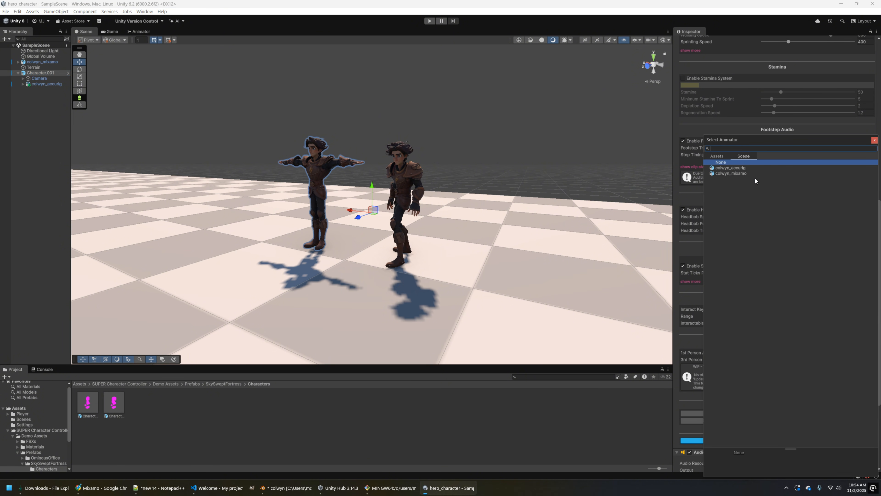
{"action": "double_click", "coordinate": [741, 168]}
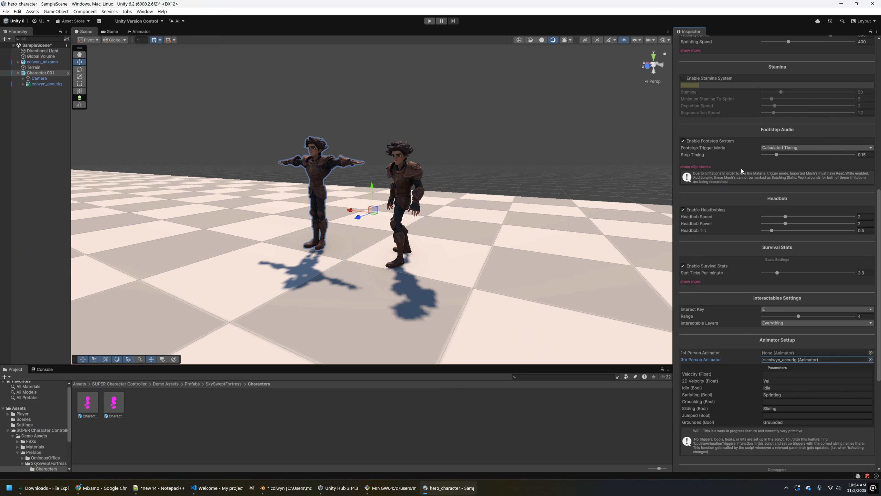
{"action": "scroll", "coordinate": [855, 357], "scroll_direction": "down", "scroll_amount": 4}
{"action": "scroll", "coordinate": [852, 359], "scroll_direction": "down", "scroll_amount": 1}
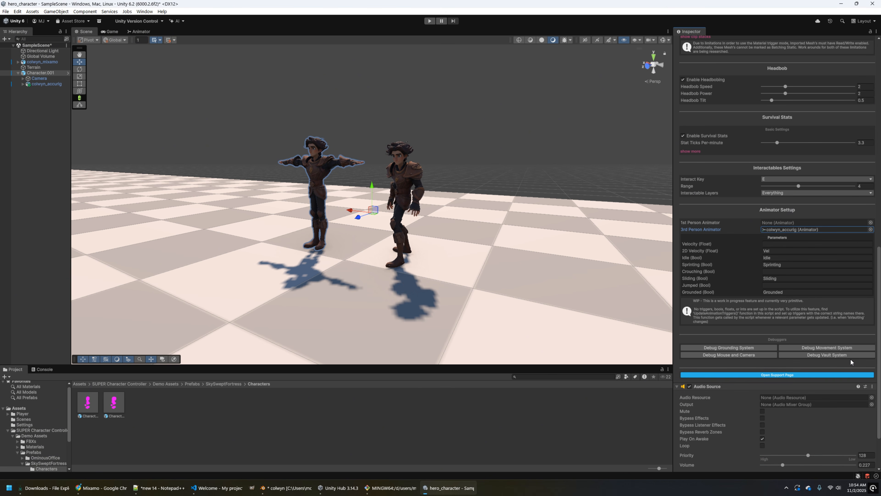
{"action": "key", "text": "ctrl+s"}
{"action": "scroll", "coordinate": [849, 362], "scroll_direction": "down", "scroll_amount": 3}
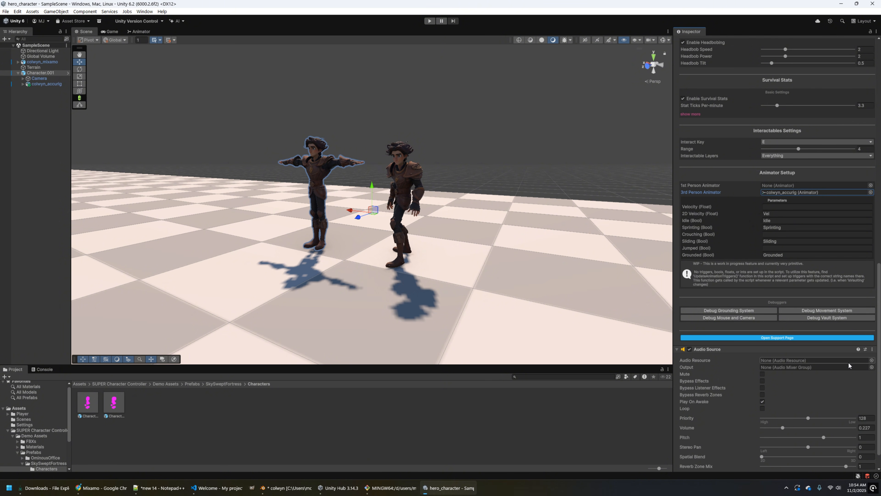
{"action": "scroll", "coordinate": [848, 363], "scroll_direction": "up", "scroll_amount": 5}
{"action": "scroll", "coordinate": [848, 364], "scroll_direction": "up", "scroll_amount": 3}
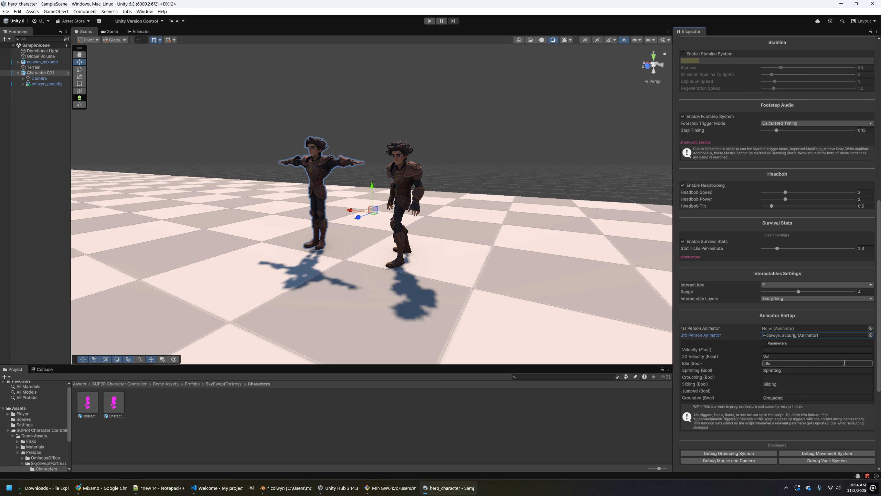
{"action": "scroll", "coordinate": [844, 363], "scroll_direction": "up", "scroll_amount": 8}
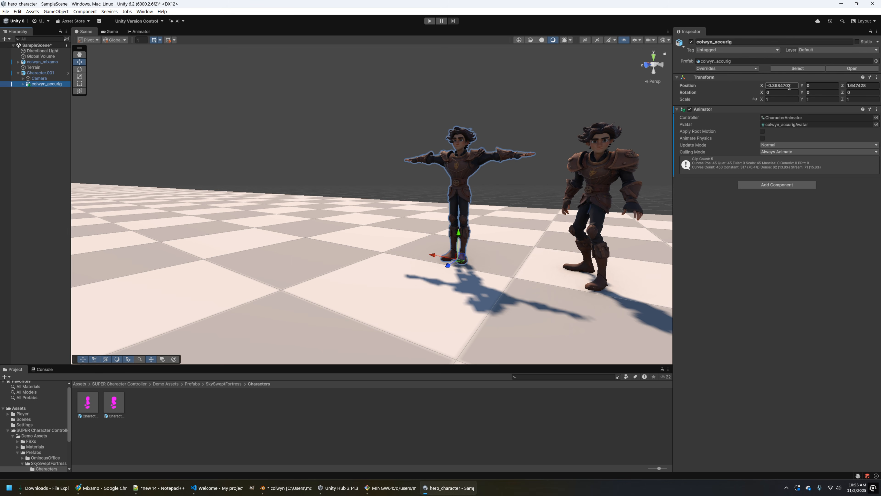
- Set colwyn_accurig's local X and Z position to 0 so it sits at its parent's origin
{"action": "left_click", "coordinate": [789, 87]}
{"action": "type", "text": "0"}
{"action": "left_click", "coordinate": [868, 87]}
{"action": "type", "text": "0"}
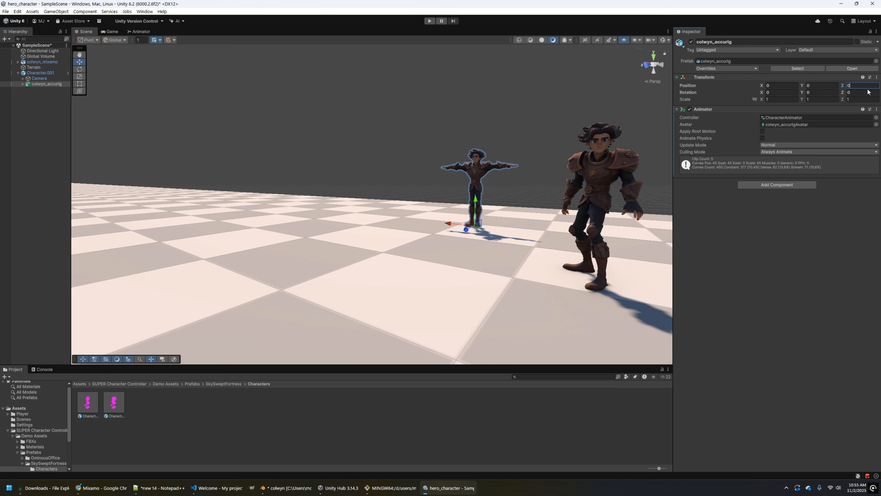
- Play the scene, test moving the colwyn_accurig character forward, backward and sideways, and stop playing
{"action": "left_click", "coordinate": [41, 78]}
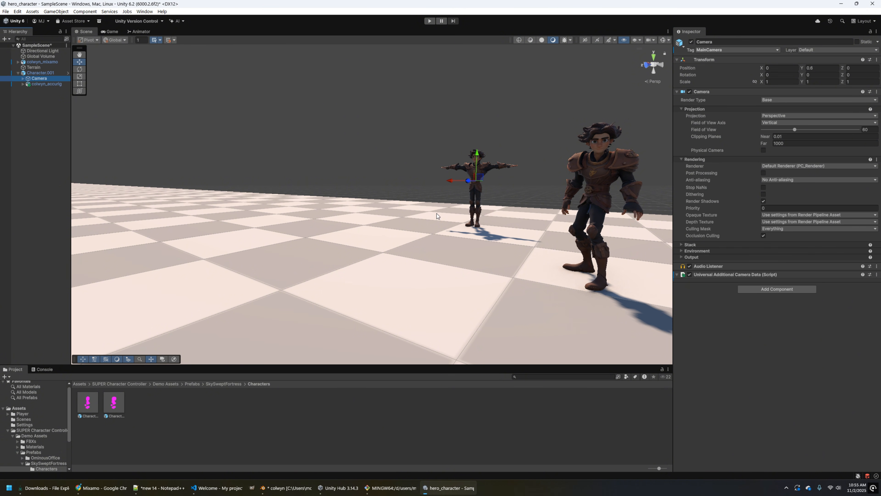
{"action": "left_click", "coordinate": [429, 21]}
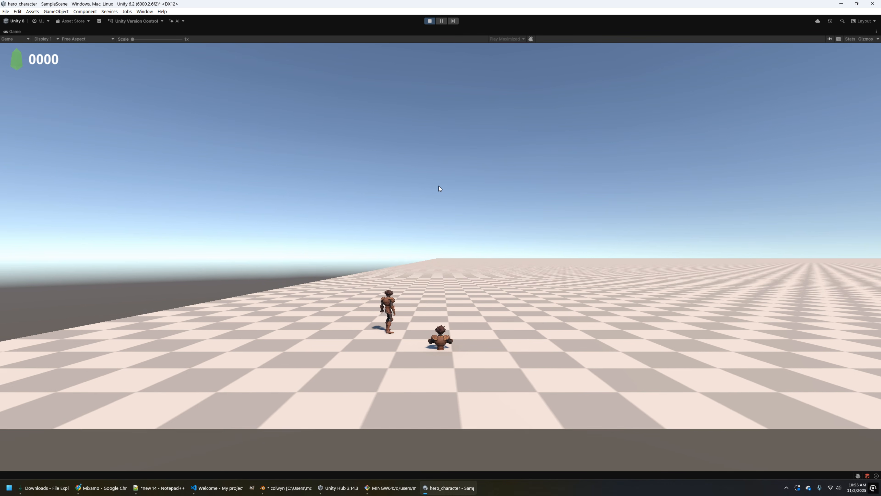
{"action": "key", "text": "w"}
{"action": "key", "text": "a"}
{"action": "key", "text": "s"}
{"action": "key", "text": "d"}
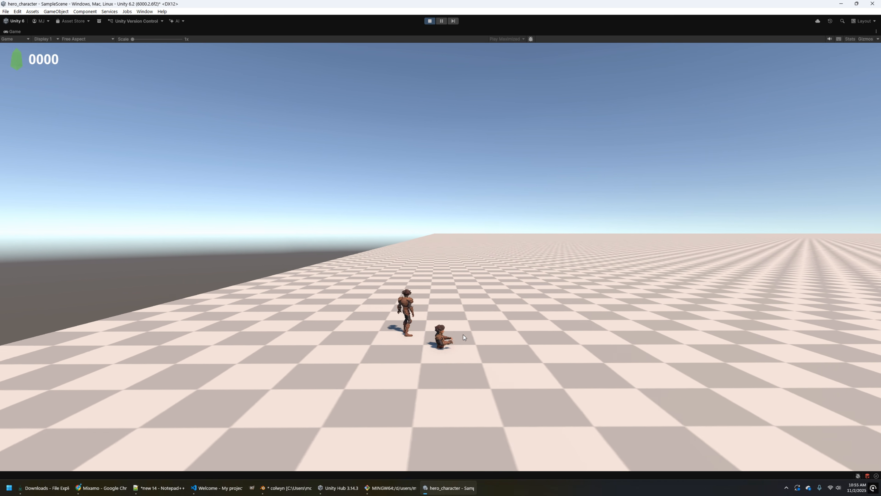
{"action": "key", "text": "w"}
{"action": "key", "text": "s"}
{"action": "key", "text": "a"}
{"action": "key", "text": "d"}
{"action": "key", "text": "w"}
{"action": "key", "text": "a"}
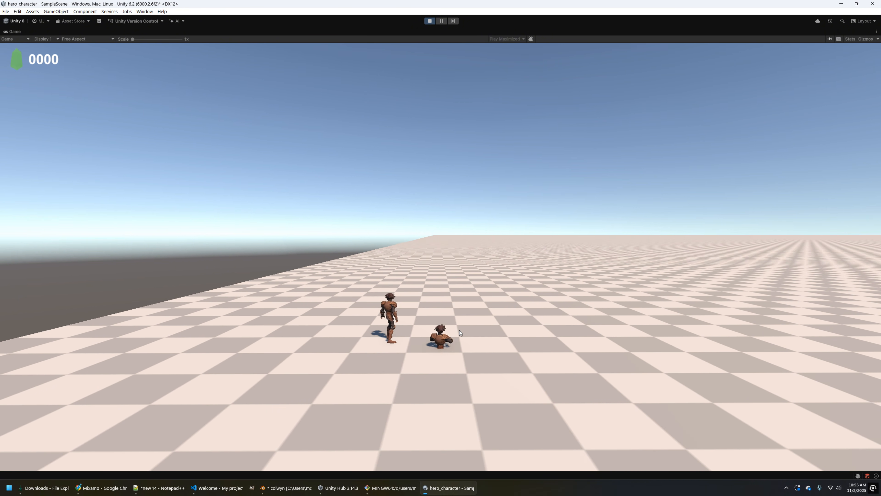
{"action": "key", "text": "d"}
{"action": "left_click", "coordinate": [429, 21]}
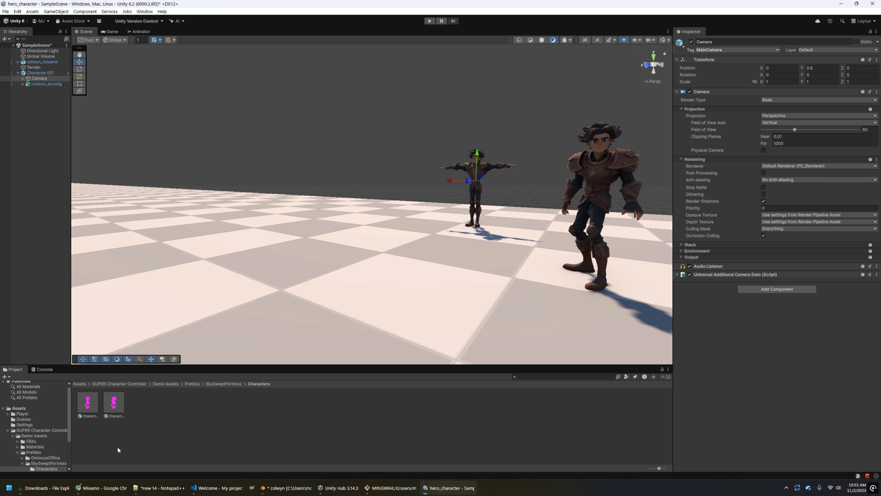
- Find the demo's CharacterAnimator controller by searching "animator", duplicate it, and move the copy into the Player folder
{"action": "left_click_drag", "start_coordinate": [115, 365], "coordinate": [105, 283]}
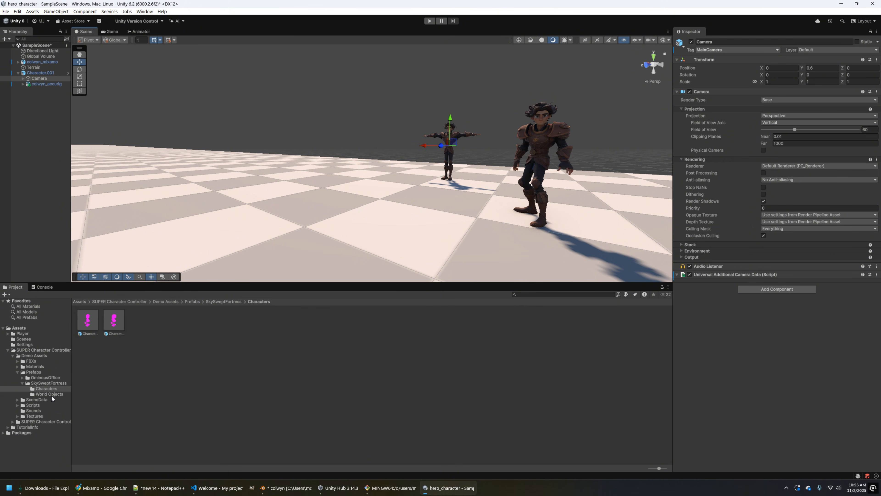
{"action": "left_click", "coordinate": [52, 384]}
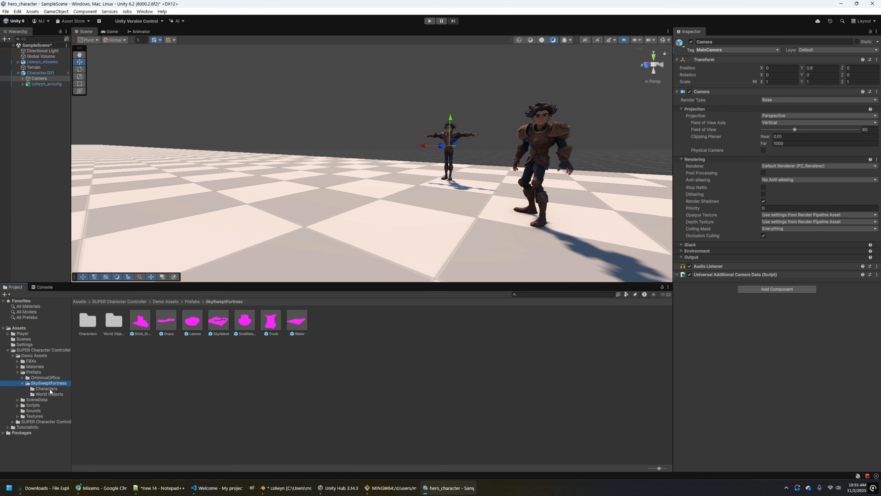
{"action": "left_click", "coordinate": [554, 295]}
{"action": "type", "text": "animator"}
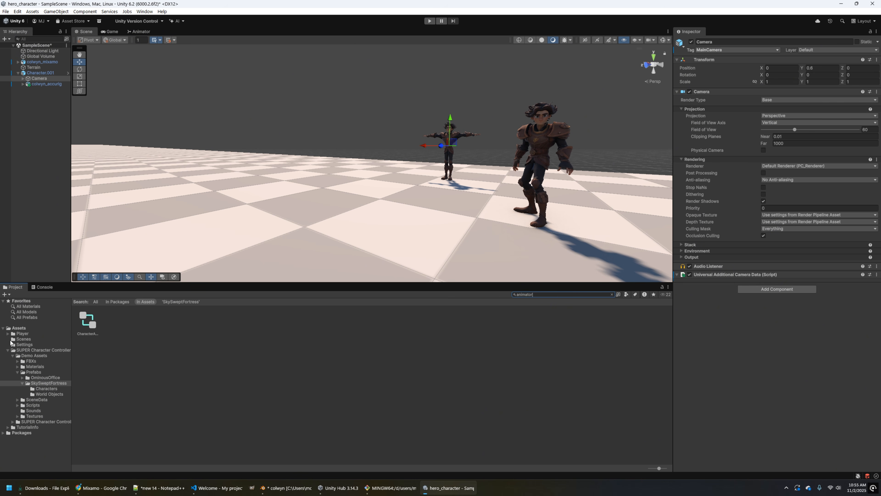
{"action": "left_click", "coordinate": [86, 322]}
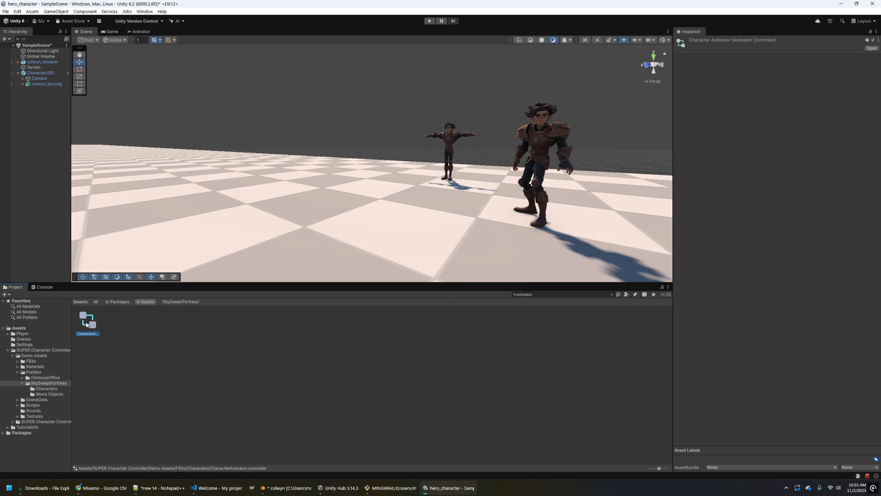
{"action": "key", "text": "ctrl+d"}
{"action": "left_click_drag", "start_coordinate": [122, 327], "coordinate": [29, 335]}
{"action": "left_click", "coordinate": [22, 334]}
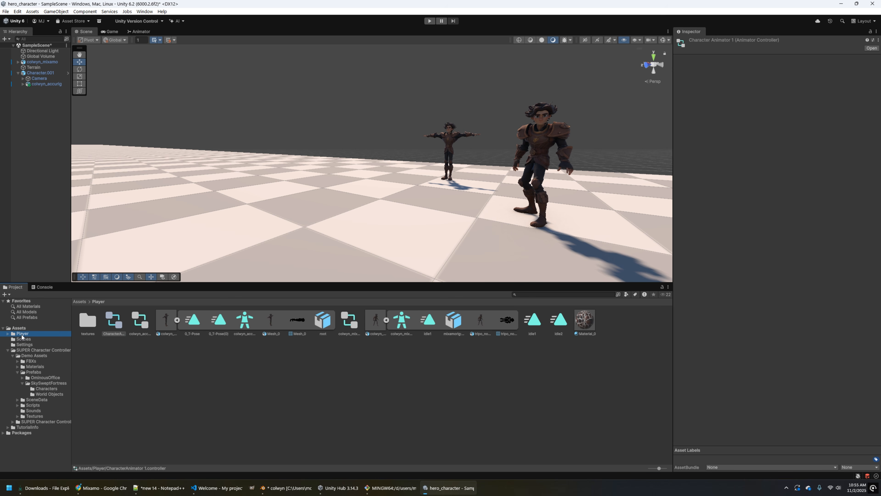
- Open the duplicated character animator controller and locate the Idle state's motion clip among the demo assets
{"action": "double_click", "coordinate": [116, 325]}
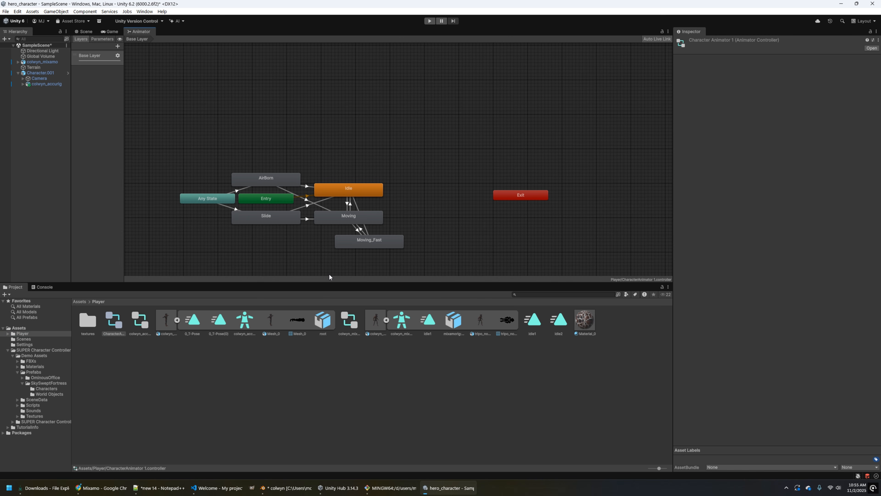
{"action": "left_click_drag", "start_coordinate": [326, 286], "coordinate": [331, 333]}
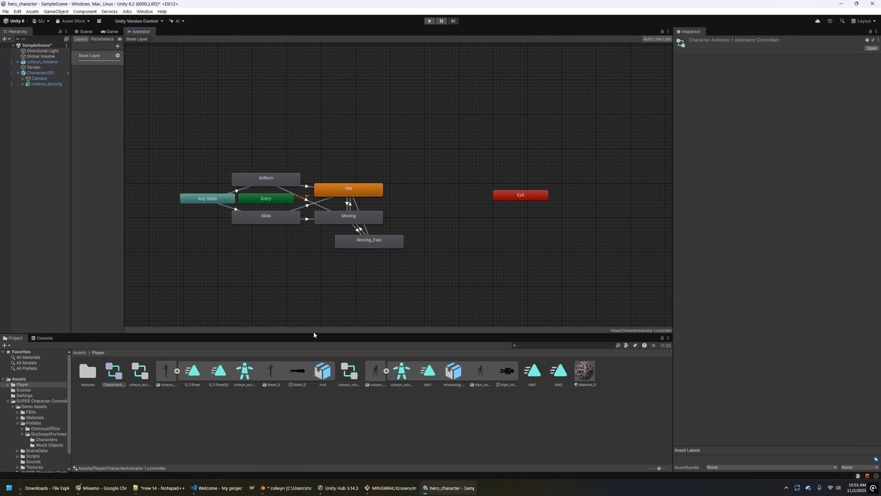
{"action": "left_click", "coordinate": [343, 192]}
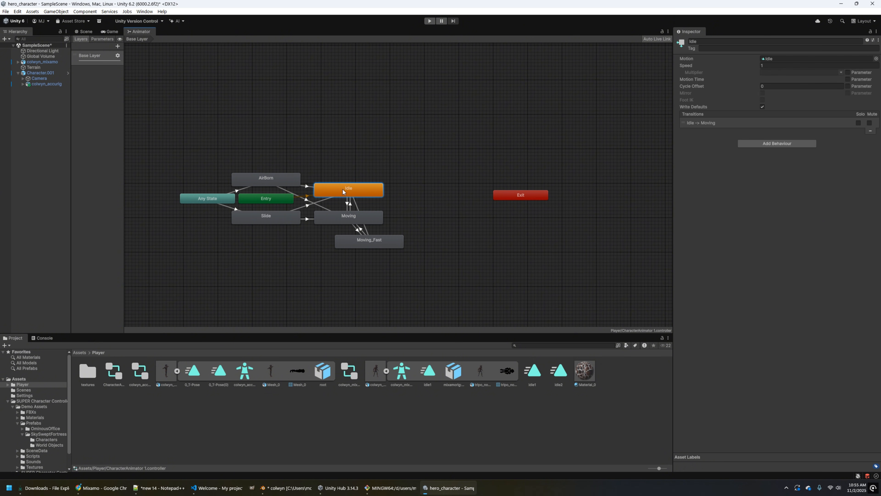
{"action": "left_click", "coordinate": [792, 58]}
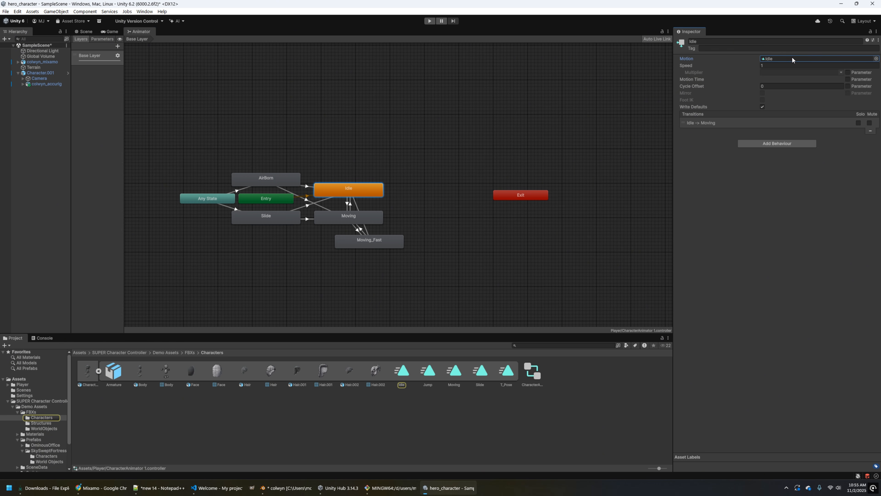
{"action": "left_click", "coordinate": [64, 411]}
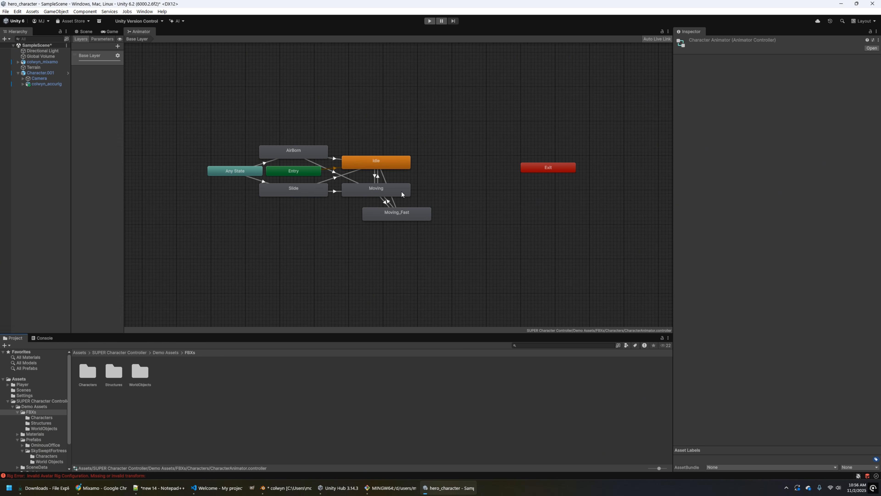
- Find the Human Basic Motions FREE package among the owned assets and import all its contents into the project
{"action": "left_click", "coordinate": [142, 12]}
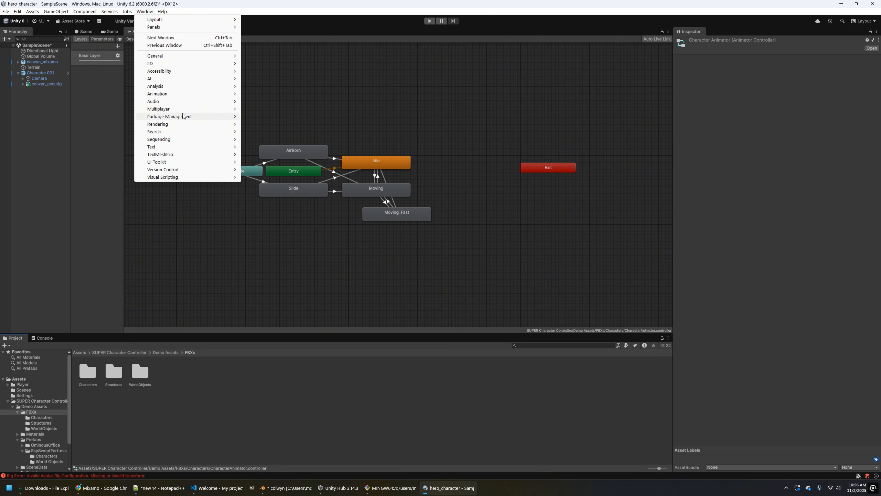
{"action": "mouse_move", "coordinate": [223, 117]}
{"action": "left_click", "coordinate": [262, 124]}
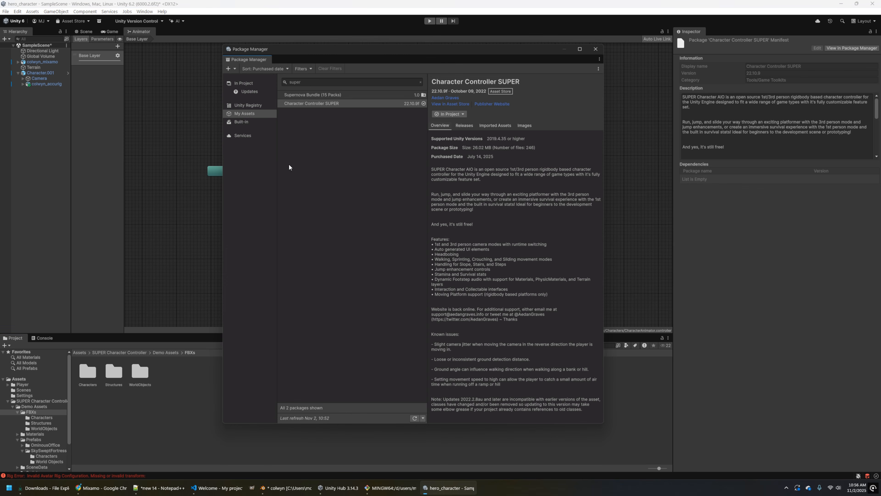
{"action": "left_click", "coordinate": [282, 82]}
{"action": "type", "text": "kevin ig"}
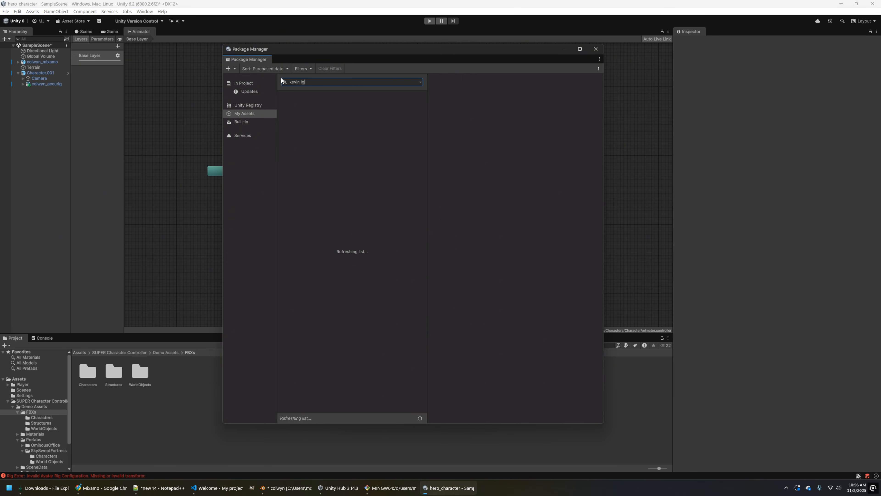
{"action": "key", "text": "BackSpace"}
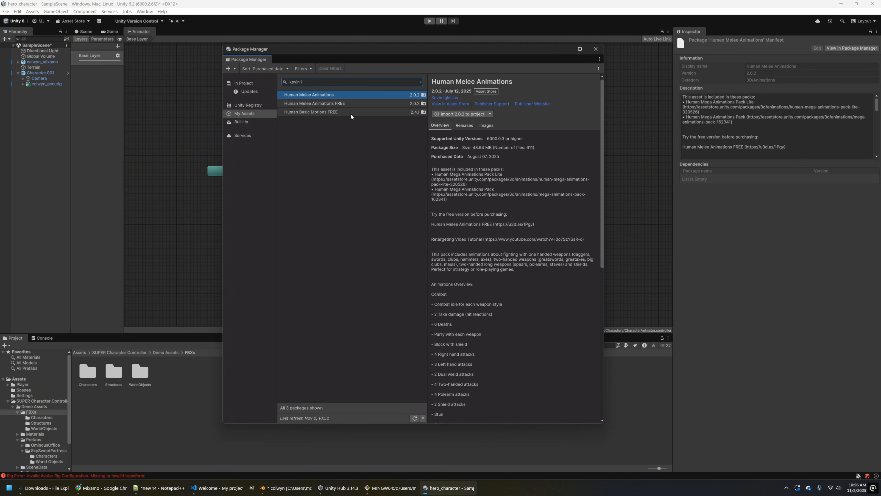
{"action": "left_click", "coordinate": [350, 113]}
{"action": "left_click", "coordinate": [447, 115]}
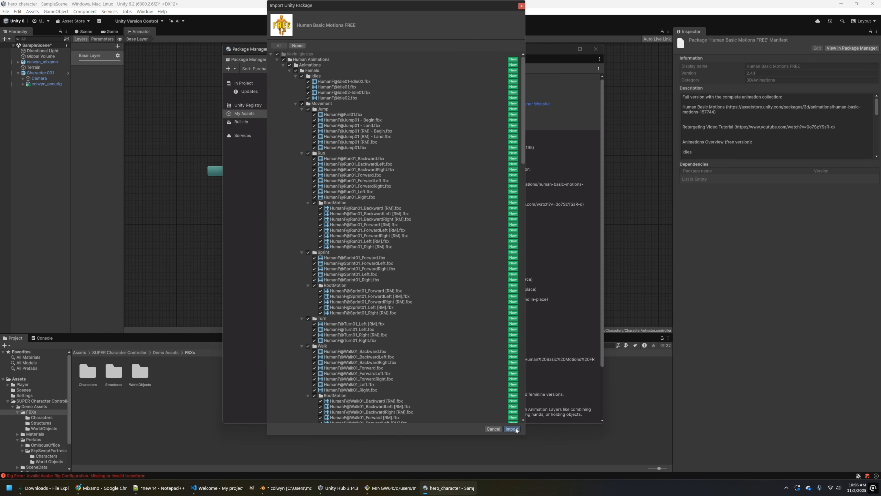
{"action": "left_click", "coordinate": [511, 429]}
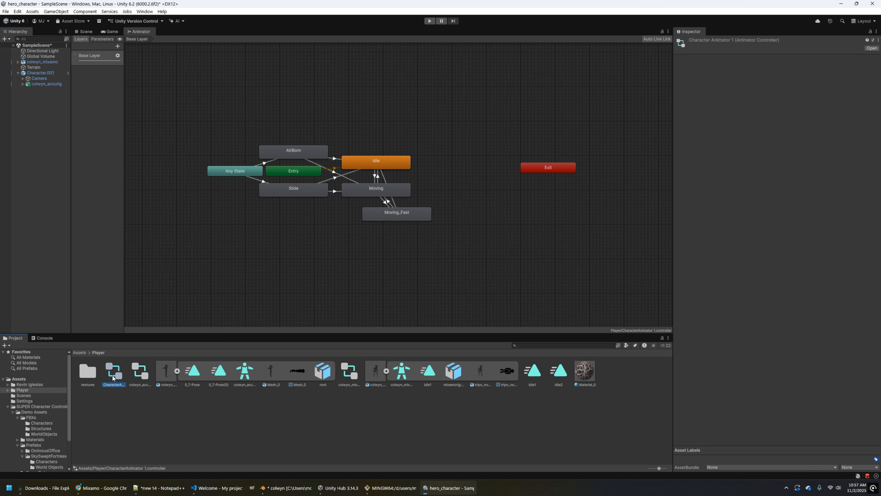
- Rename the duplicated character animator controller in the Player folder as Colwyn_Character_Anim
{"action": "left_click", "coordinate": [110, 380]}
{"action": "type", "text": "Colwyn_Character"}
{"action": "type", "text": "_Anim"}
{"action": "key", "text": "Return"}
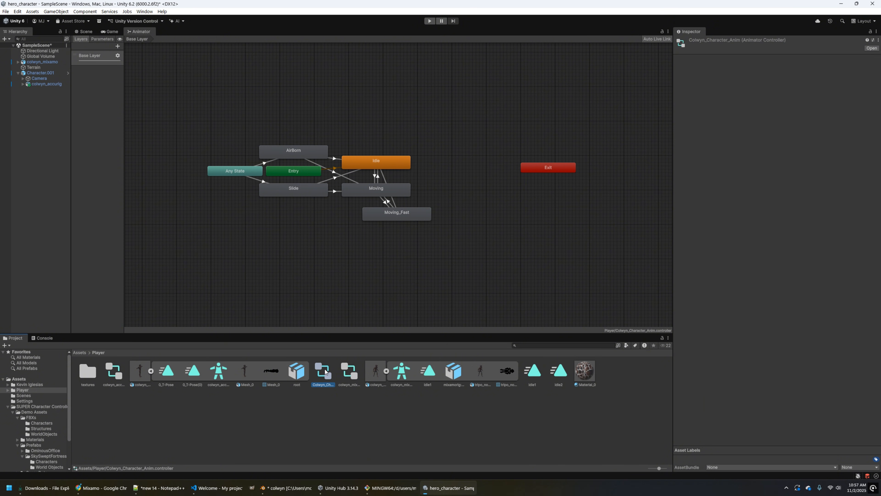
- Assign the HumanM@Idle01 clip as the motion of the Idle state in Colwyn_Character_Anim
{"action": "left_click", "coordinate": [327, 289]}
{"action": "left_click", "coordinate": [382, 166]}
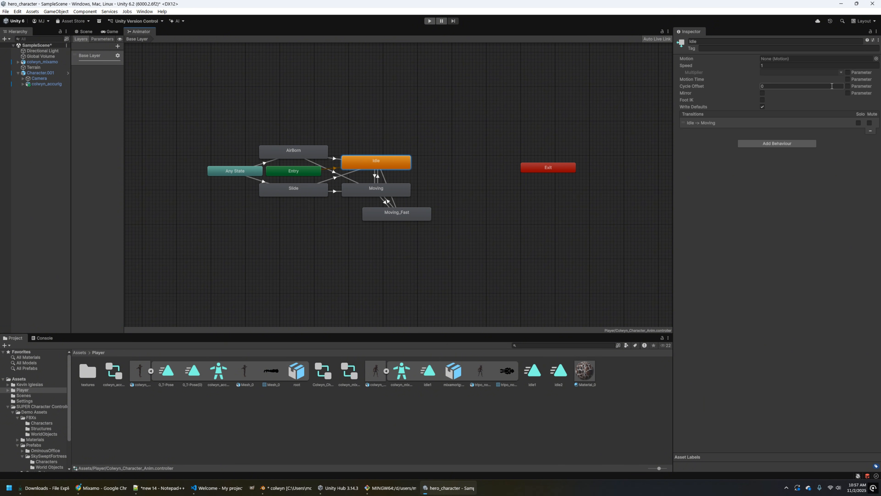
{"action": "left_click", "coordinate": [876, 58]}
{"action": "type", "text": "idl"}
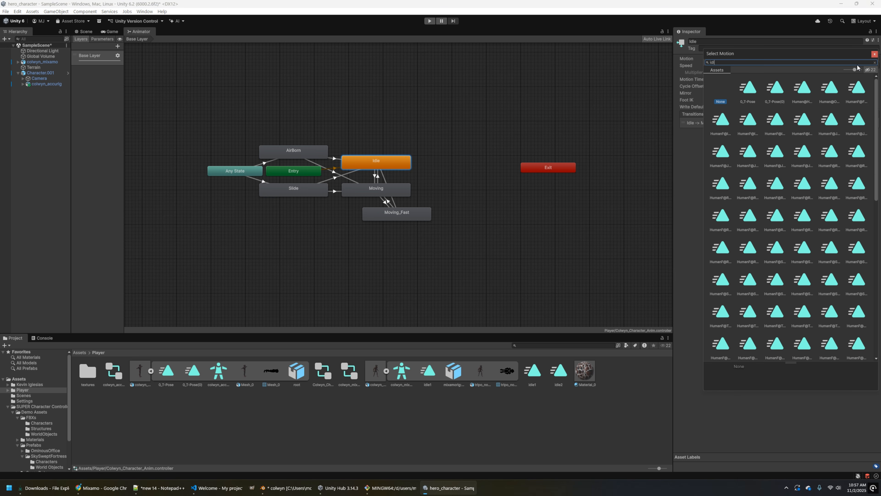
{"action": "type", "text": "e"}
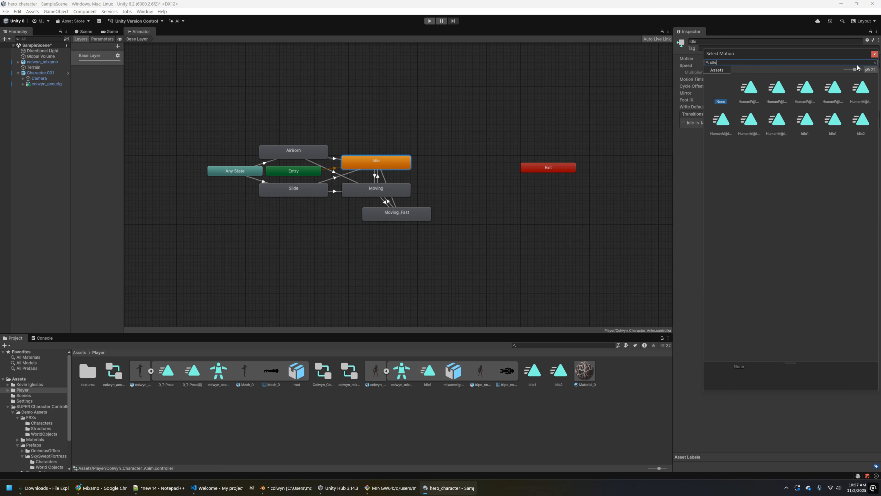
{"action": "left_click", "coordinate": [861, 91]}
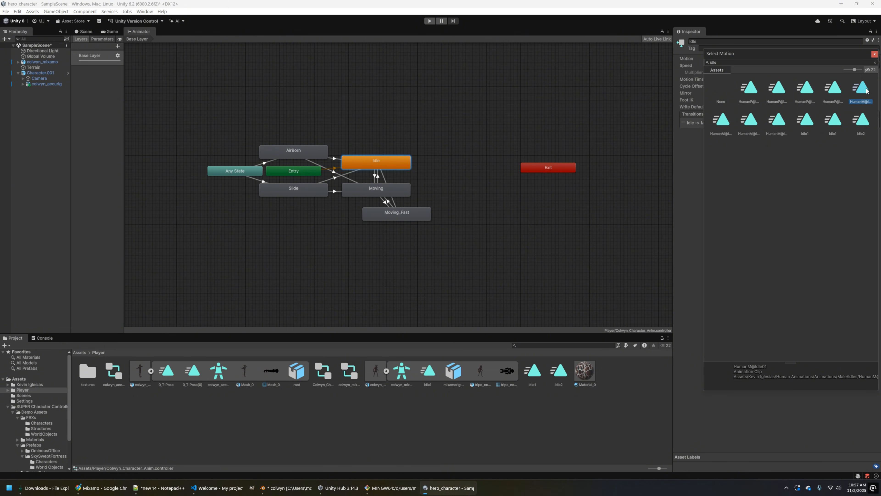
{"action": "double_click", "coordinate": [867, 91]}
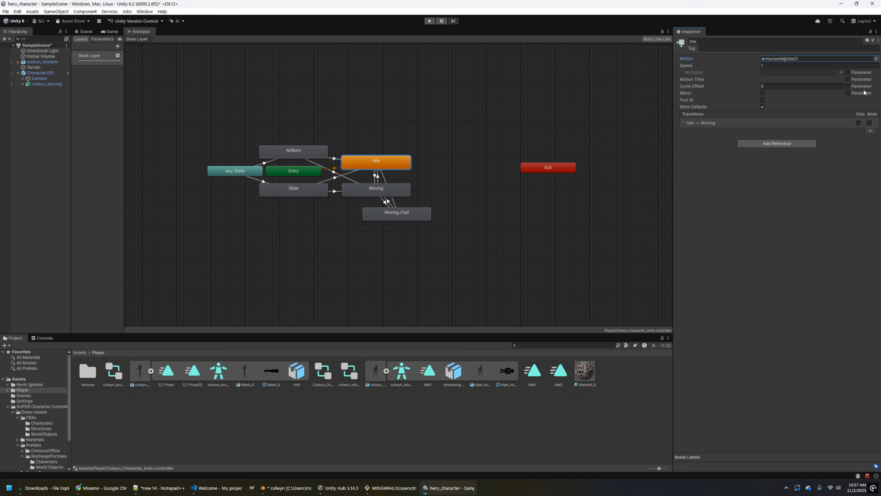
- Assign the HumanM@Walk01_Forward [RM] clip as the motion of the Moving state
{"action": "left_click", "coordinate": [377, 193]}
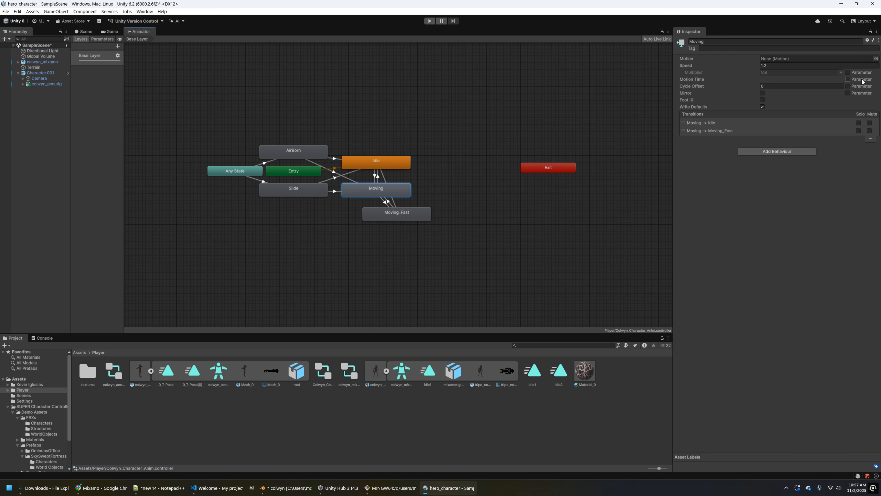
{"action": "left_click", "coordinate": [876, 58]}
{"action": "type", "text": "walk"}
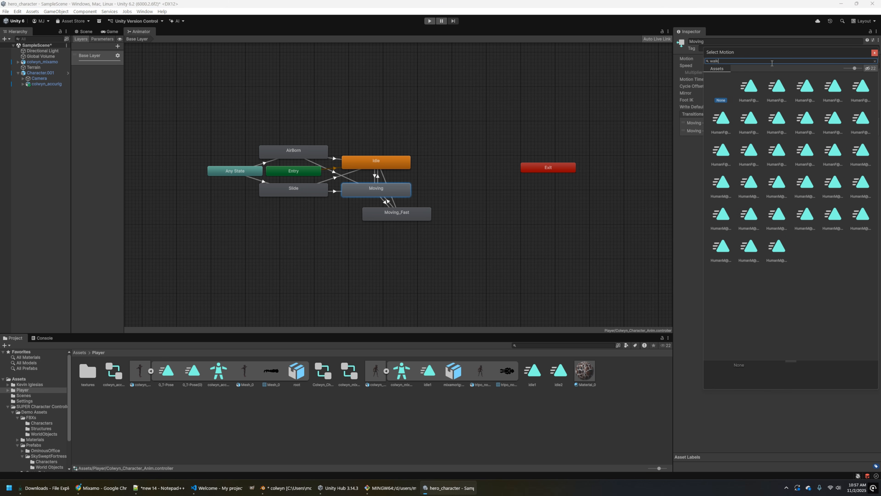
{"action": "left_click", "coordinate": [722, 183]}
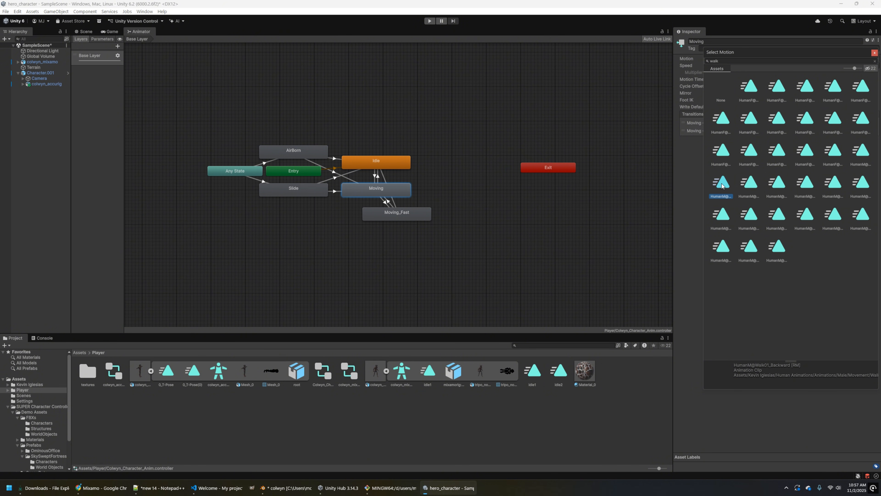
{"action": "left_click", "coordinate": [858, 153]}
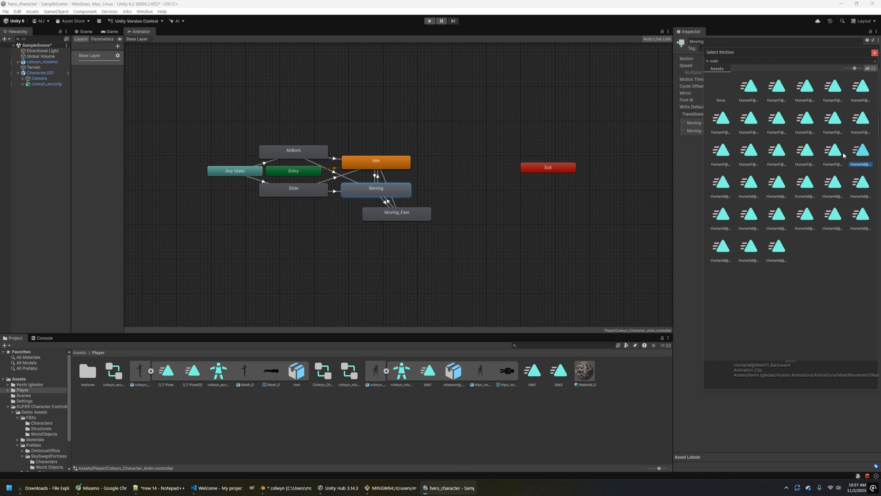
{"action": "left_click", "coordinate": [834, 152]}
{"action": "left_click", "coordinate": [716, 219]}
{"action": "double_click", "coordinate": [720, 217]}
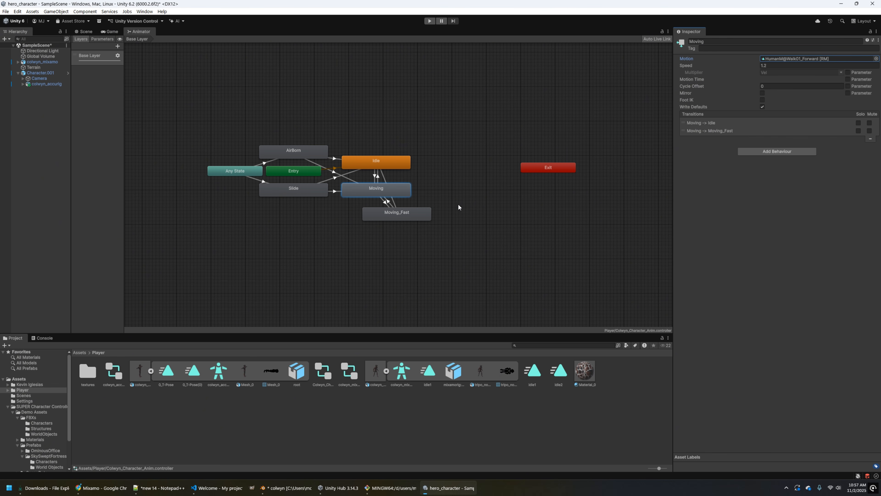
- Assign the HumanM@Run01_Forward [RM] clip as the motion of the Moving_Fast state and save the scene
{"action": "left_click", "coordinate": [404, 213]}
{"action": "left_click", "coordinate": [876, 58]}
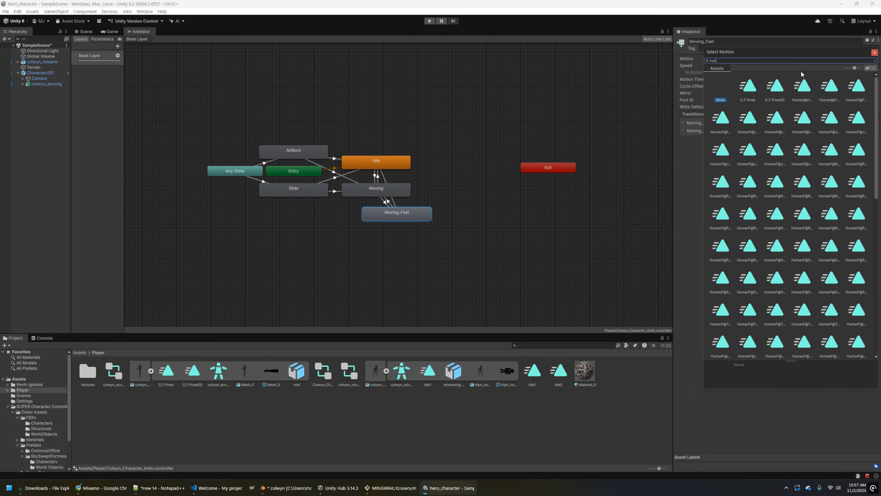
{"action": "left_click", "coordinate": [742, 219]}
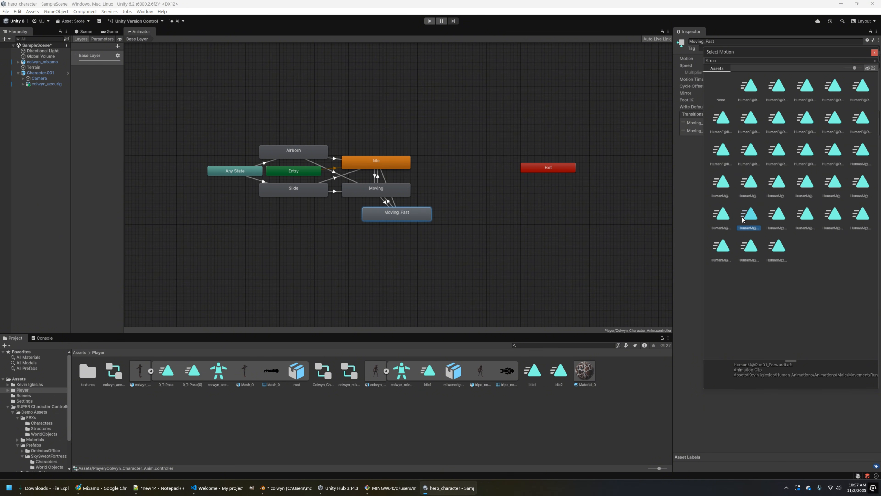
{"action": "left_click", "coordinate": [723, 217]}
{"action": "double_click", "coordinate": [719, 215]}
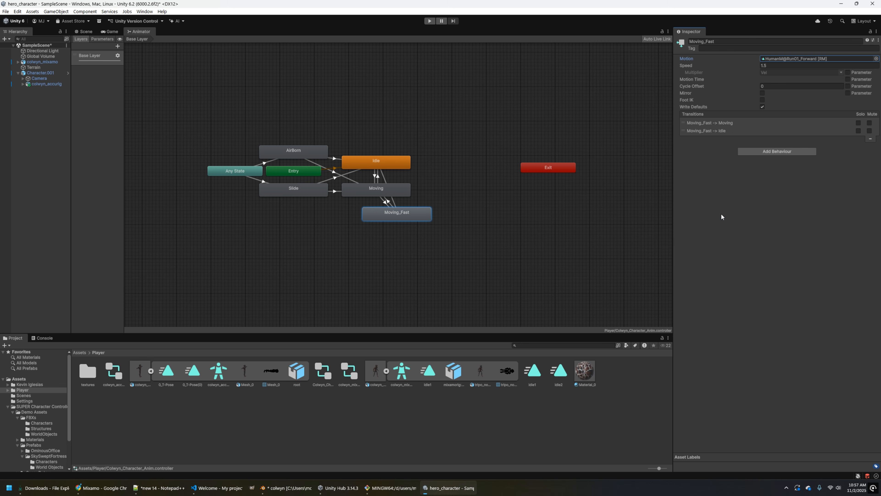
{"action": "key", "text": "ctrl+s"}
- Assign the HumanM@Jump01 clip as the motion of the AirBorn state
{"action": "left_click", "coordinate": [301, 152]}
{"action": "left_click", "coordinate": [876, 58]}
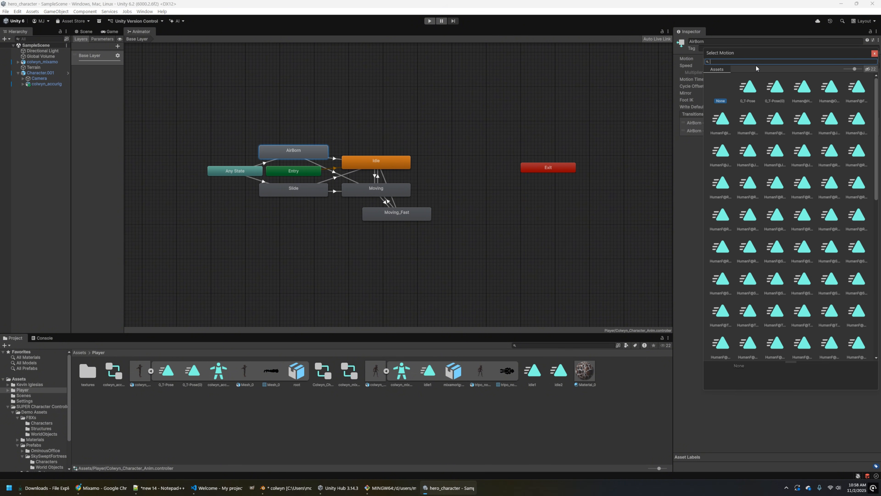
{"action": "type", "text": "jump"}
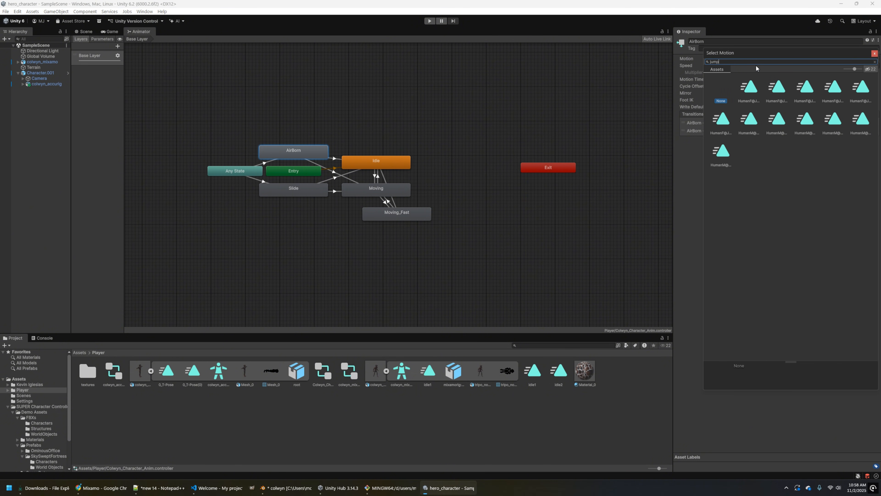
{"action": "left_click", "coordinate": [780, 121]}
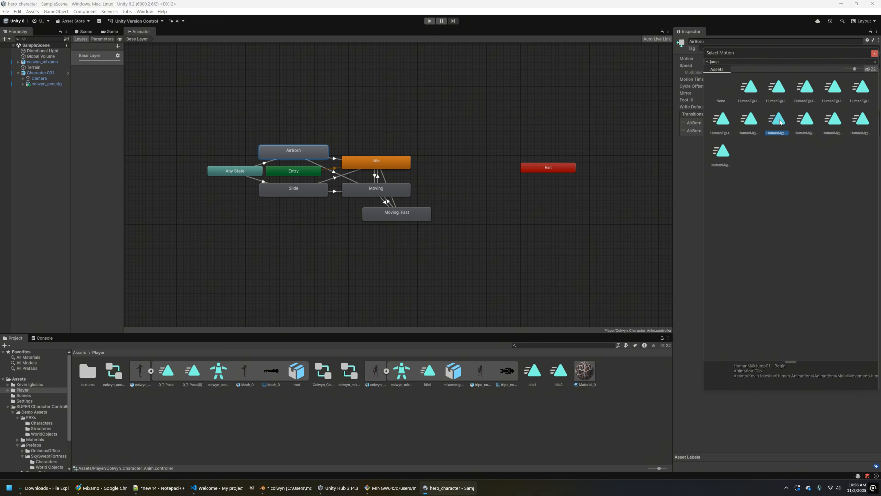
{"action": "left_click", "coordinate": [749, 120]}
{"action": "double_click", "coordinate": [750, 118]}
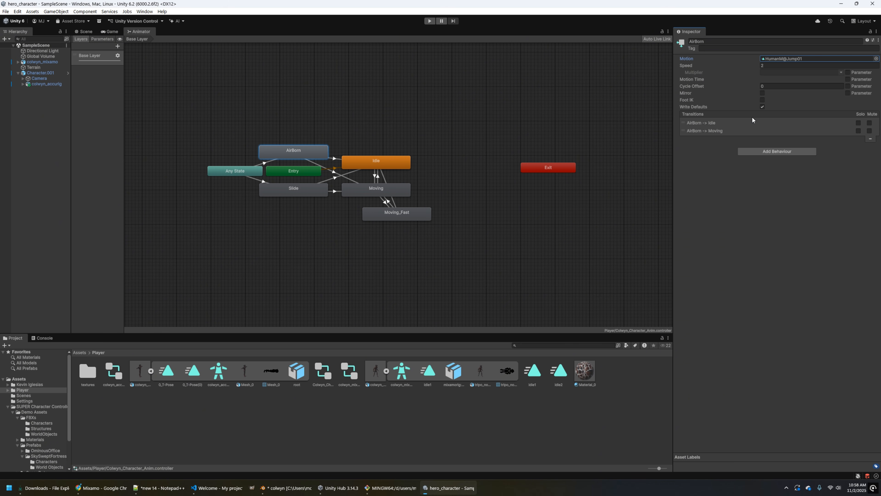
- Check Character.001's animator setup and set colwyn_accurig's Animator controller to Colwyn_Character_Anim
{"action": "left_click", "coordinate": [110, 31]}
{"action": "left_click", "coordinate": [48, 73]}
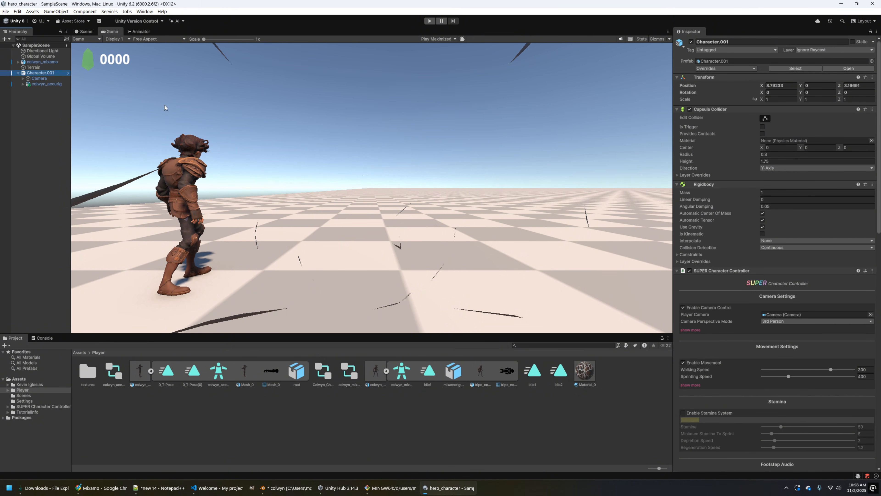
{"action": "scroll", "coordinate": [811, 343], "scroll_direction": "down", "scroll_amount": 10}
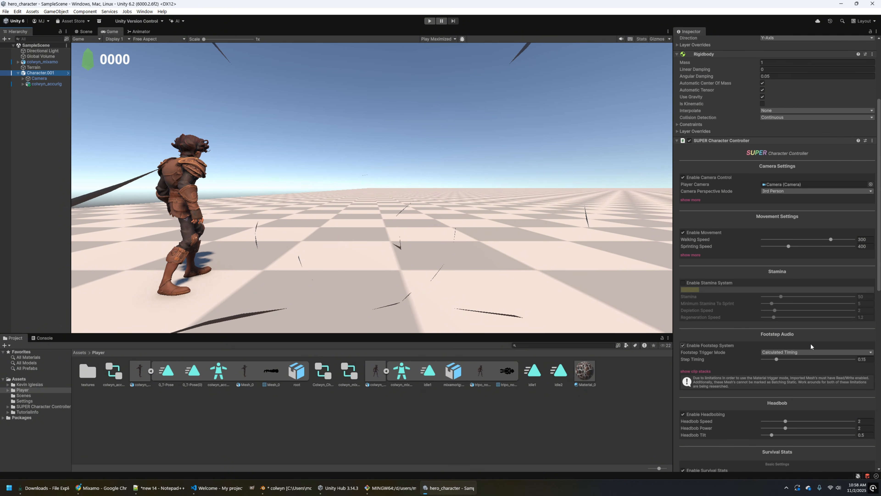
{"action": "scroll", "coordinate": [812, 348], "scroll_direction": "down", "scroll_amount": 1}
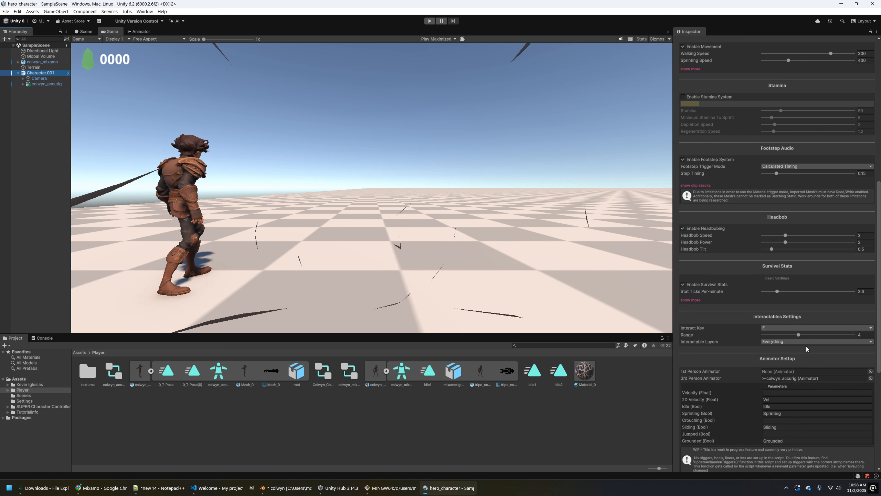
{"action": "left_click", "coordinate": [48, 84]}
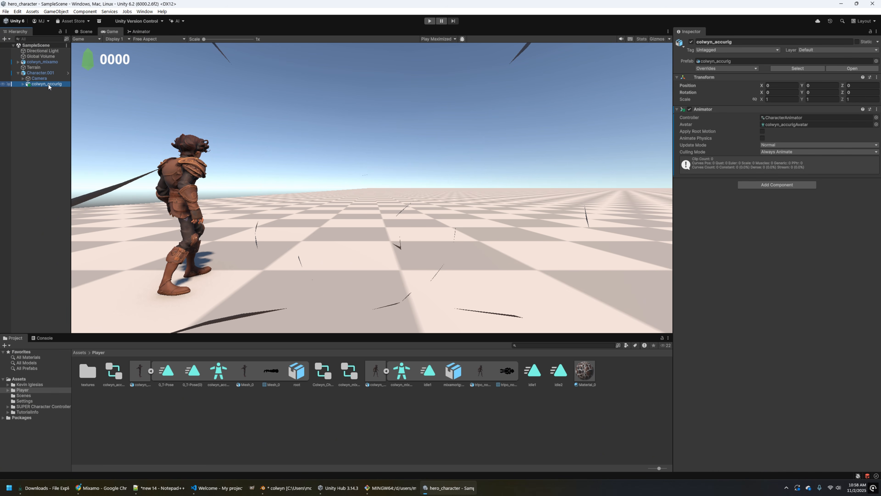
{"action": "left_click", "coordinate": [876, 117]}
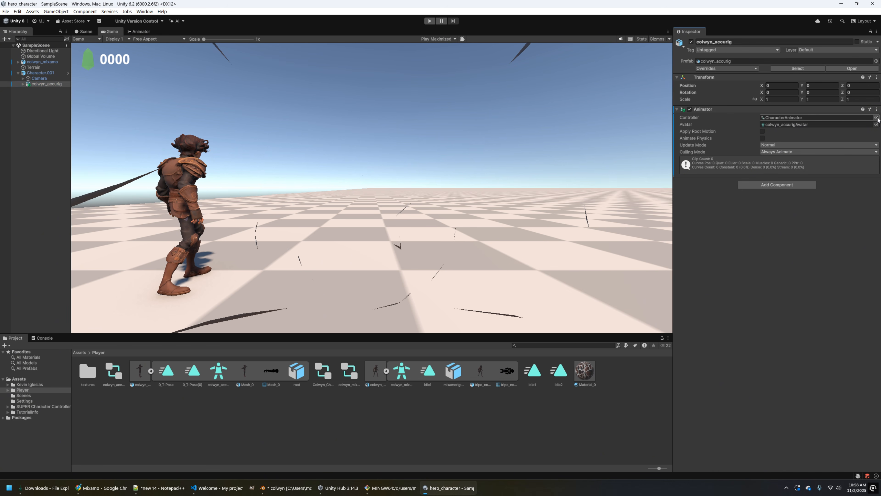
{"action": "type", "text": "colw"}
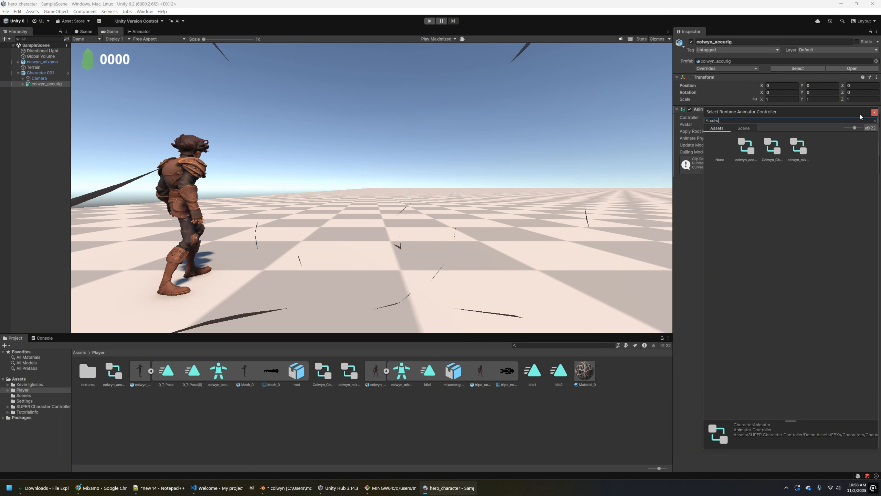
{"action": "left_click", "coordinate": [775, 148]}
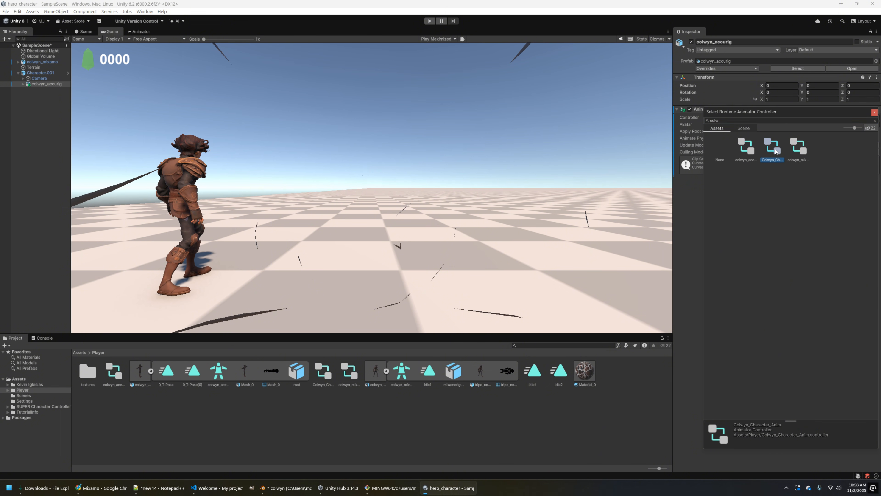
{"action": "double_click", "coordinate": [775, 151]}
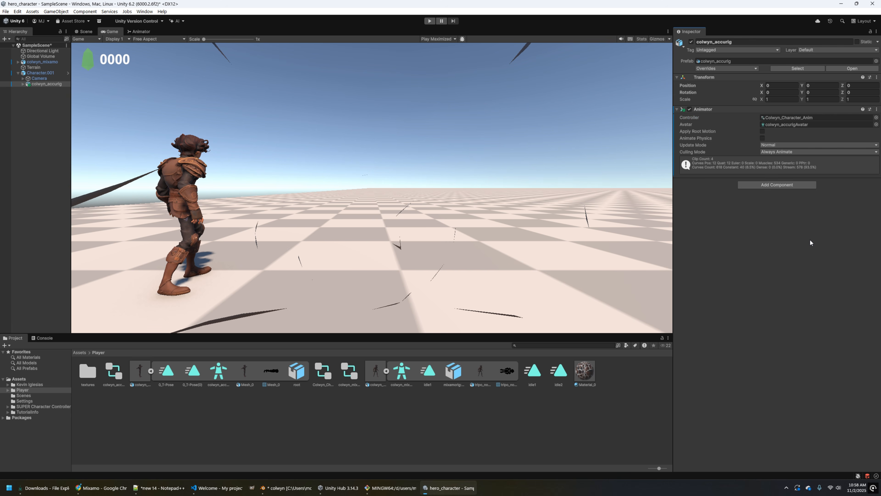
- Playtest the scene, walking the hero in different directions and making it jump to check its animations
{"action": "left_click", "coordinate": [429, 21]}
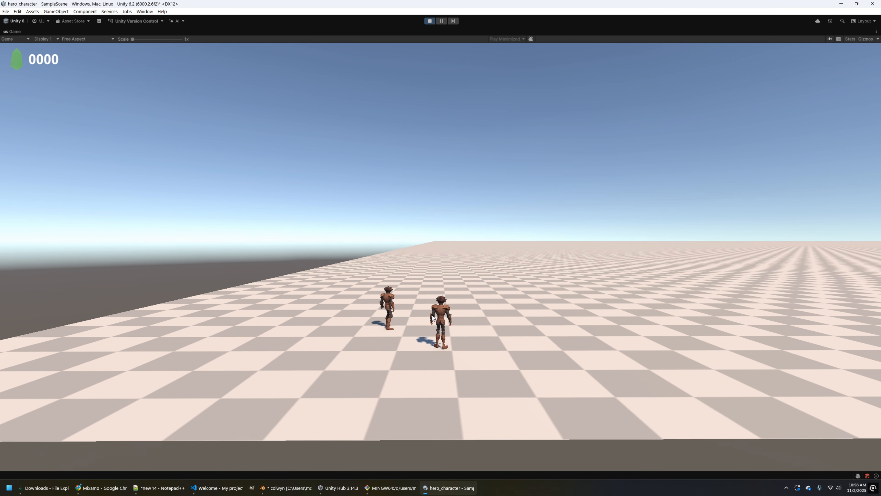
{"action": "key", "text": "w"}
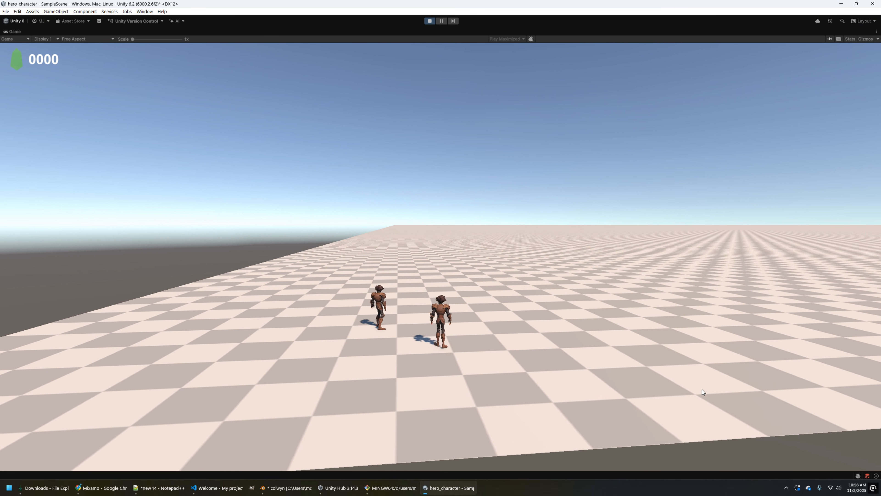
{"action": "key", "text": "a"}
{"action": "key", "text": "s"}
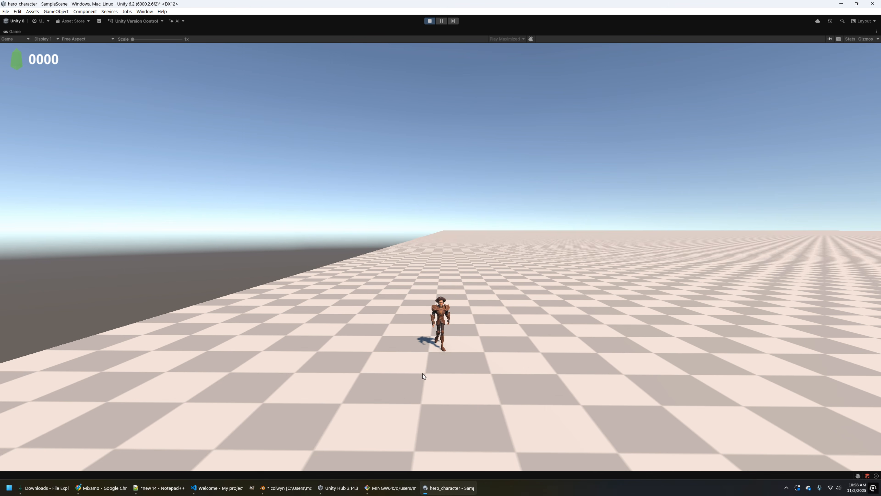
{"action": "key", "text": "d"}
{"action": "key", "text": "s"}
{"action": "key", "text": "w"}
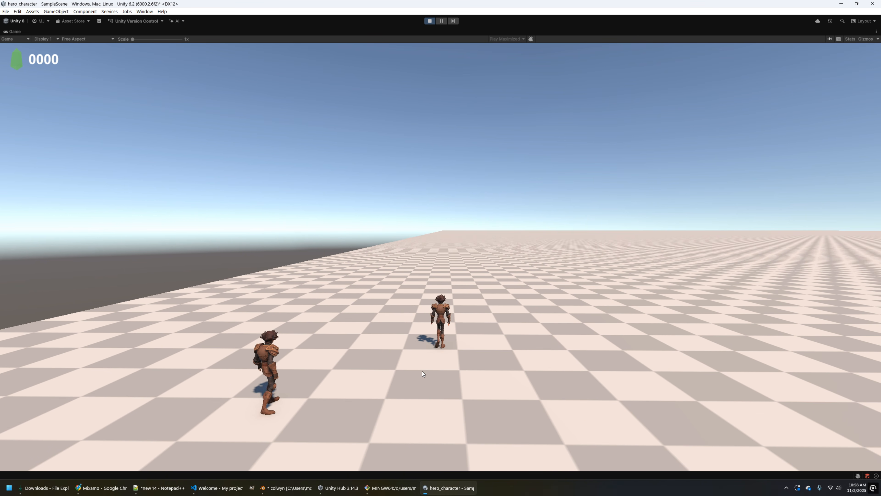
{"action": "key", "text": "d"}
{"action": "key", "text": "space"}
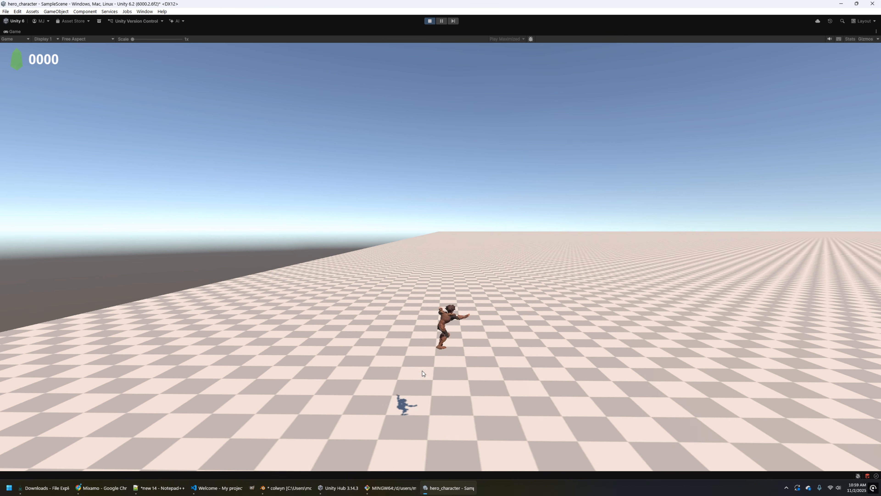
{"action": "key", "text": "ctrl+p"}
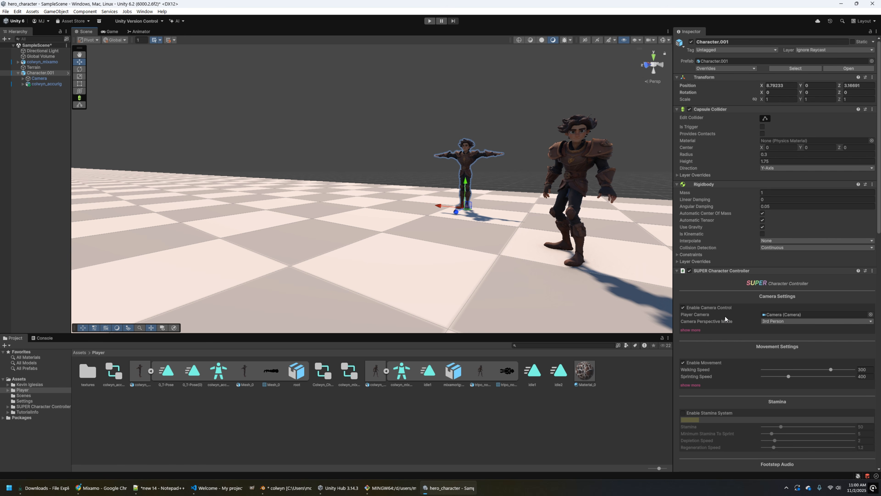
- Go through the SUPER Character Controller's camera settings on Character.001 and set its Walking Speed to 100
{"action": "left_click", "coordinate": [690, 330]}
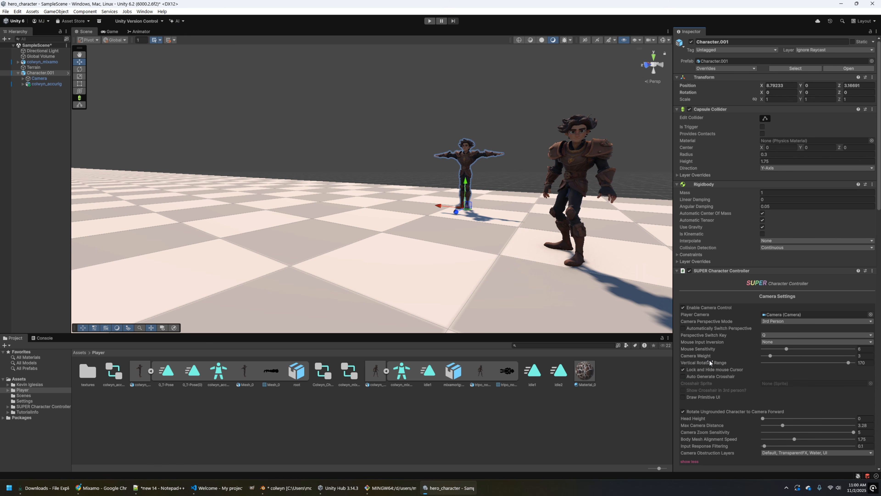
{"action": "left_click", "coordinate": [700, 412]}
{"action": "left_click_drag", "start_coordinate": [787, 349], "coordinate": [859, 349]}
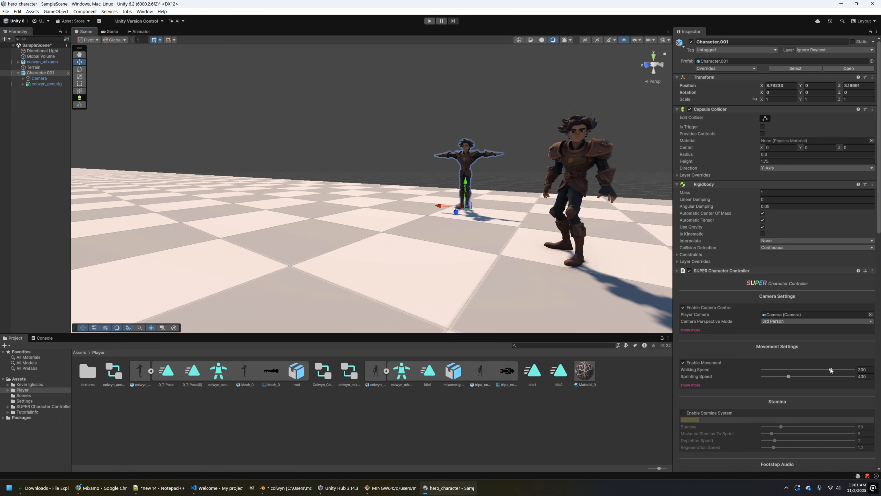
{"action": "left_click_drag", "start_coordinate": [831, 369], "coordinate": [786, 373]}
- Playtest the scene, walking the hero forward, backward and sideways to check the slower walking pace
{"action": "left_click", "coordinate": [430, 21]}
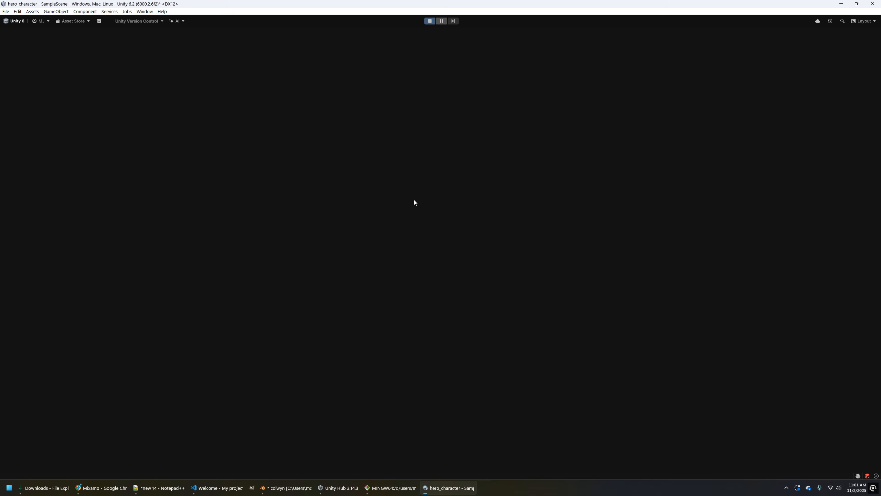
{"action": "key", "text": "w"}
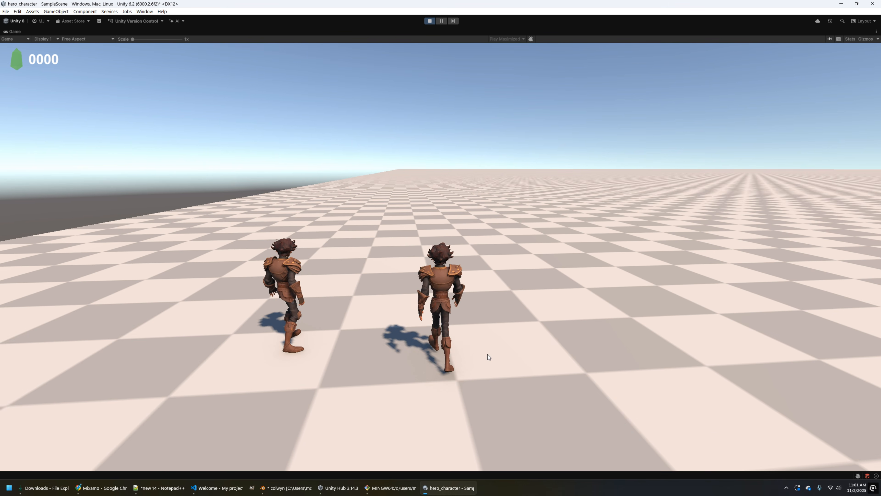
{"action": "key", "text": "a"}
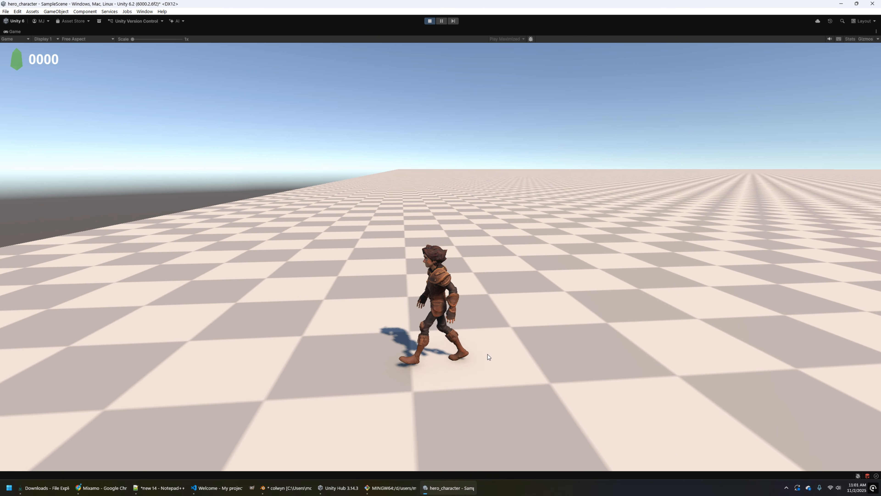
{"action": "key", "text": "s"}
{"action": "key", "text": "a"}
{"action": "key", "text": "a"}
{"action": "key", "text": "s"}
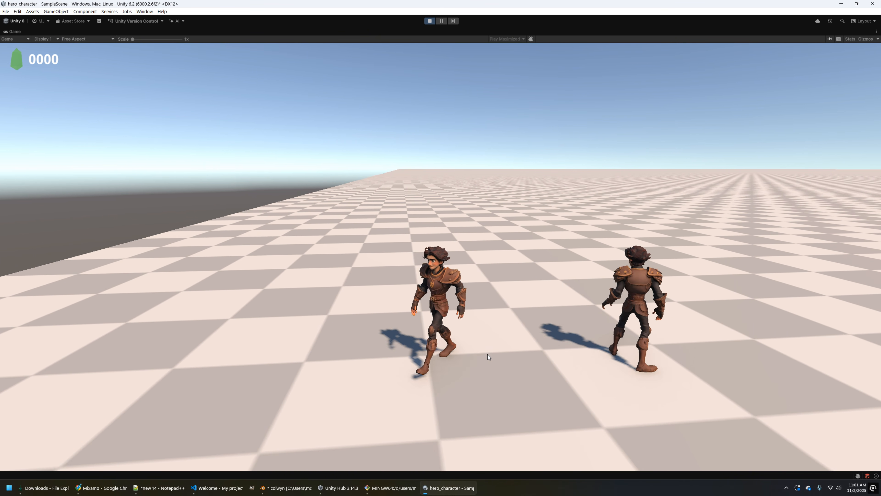
{"action": "key", "text": "s"}
{"action": "key", "text": "d"}
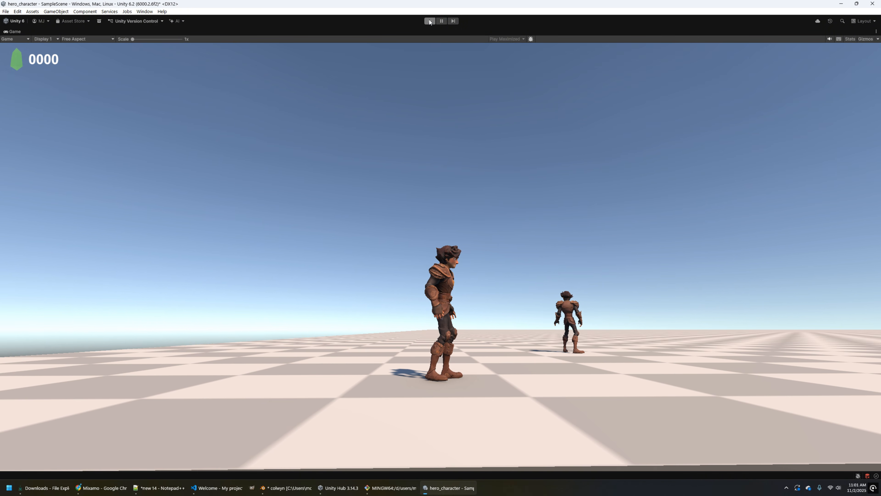
{"action": "left_click", "coordinate": [429, 21]}
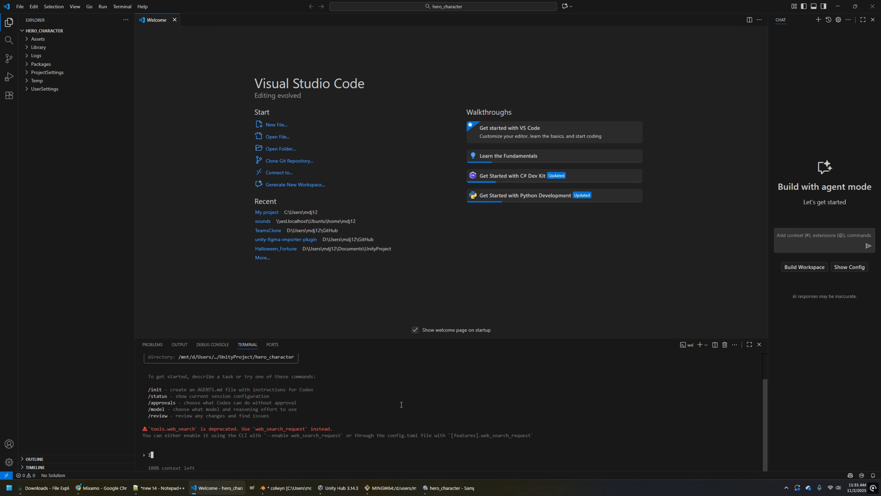
- In Visual Studio Code, prompt Codex to modify the Character Controller SUPER code to add an attack animation state driven by an animator trigger
{"action": "type", "text": "In this unity scene we are using Character Controller"}
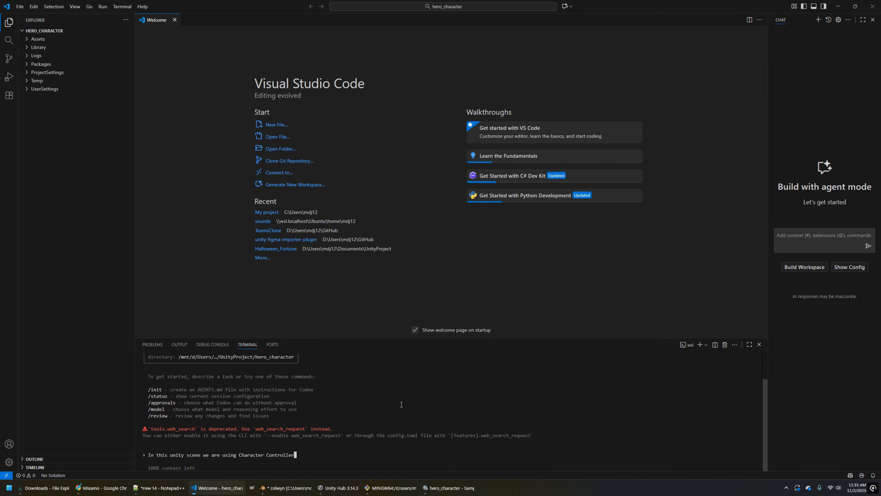
{"action": "type", "text": " SUPER for animating the character movement. I'd li"}
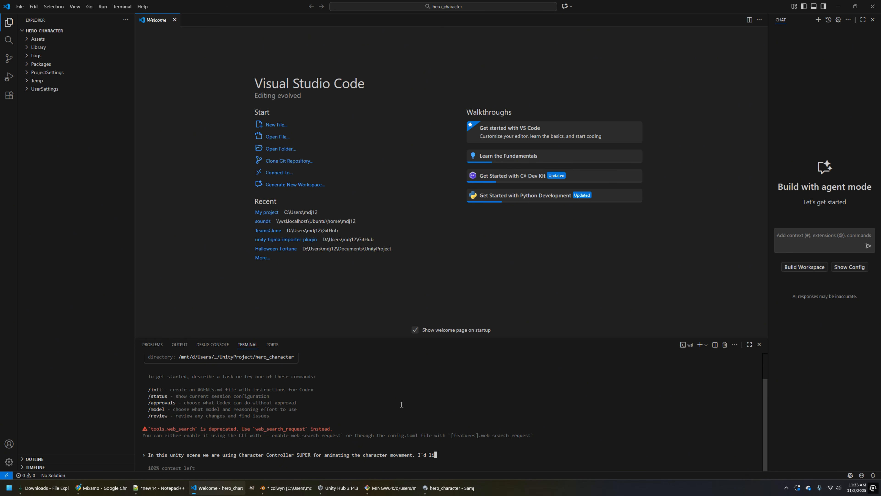
{"action": "type", "text": "ke you to modify the code for Character Contr"}
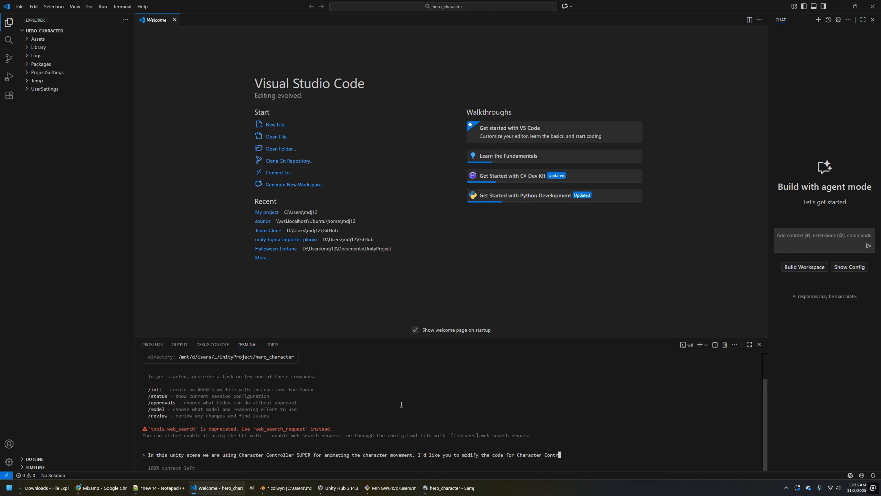
{"action": "type", "text": "oller to add an attack animation state. I can set up the a"}
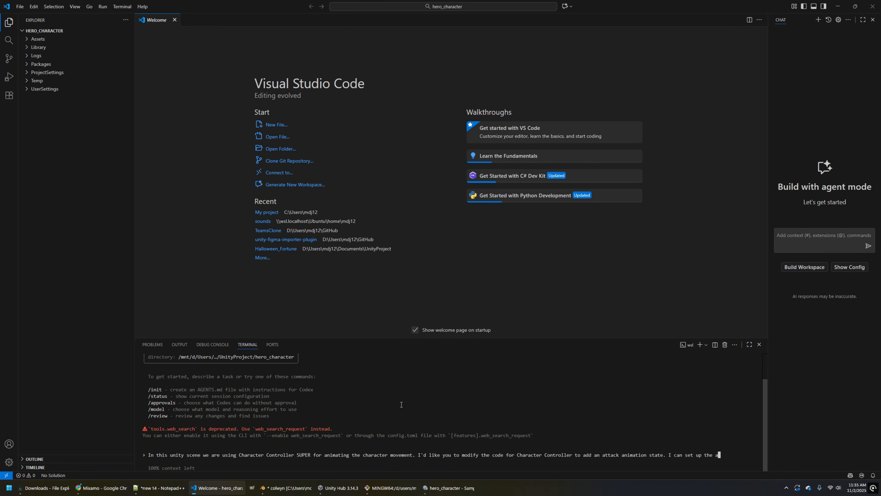
{"action": "type", "text": "nimator controller wi"}
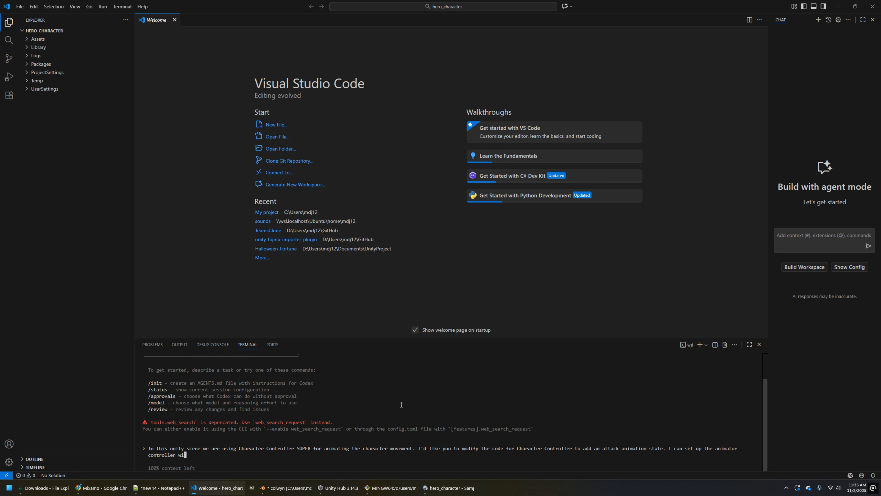
{"action": "type", "text": "th the appropriate trigger. I want this to "}
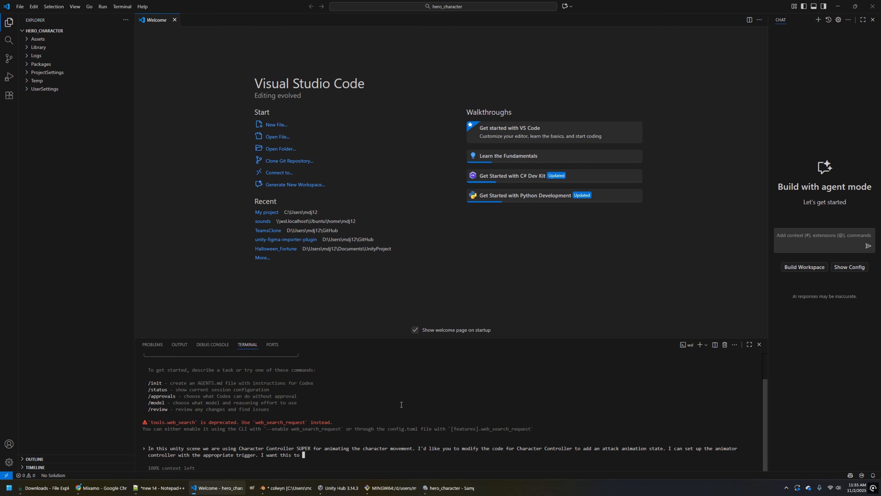
- Complete the prompt by asking for a pattern similar to the existing states and a mapping to left mouse button click, and submit it
{"action": "type", "text": "follow a similar pattern to the othe"}
{"action": "type", "text": "r states a"}
{"action": "type", "text": "withi"}
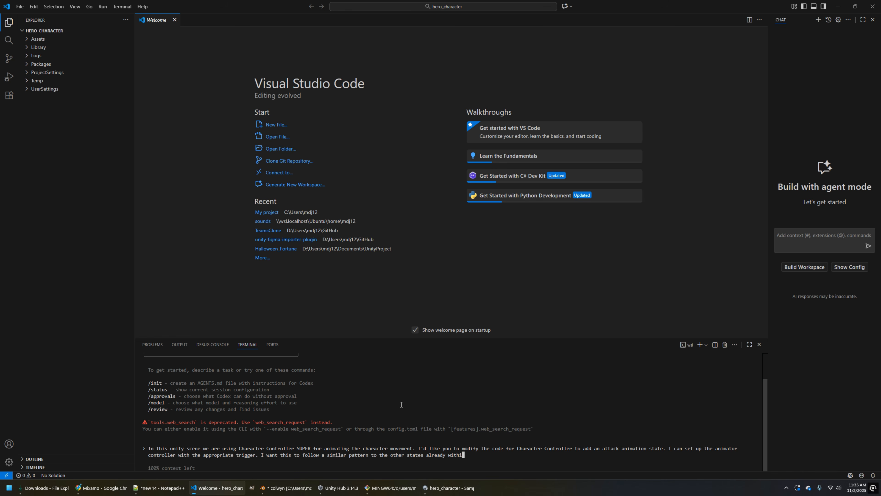
{"action": "type", "text": "n the controller, and be able to map it to the left mo"}
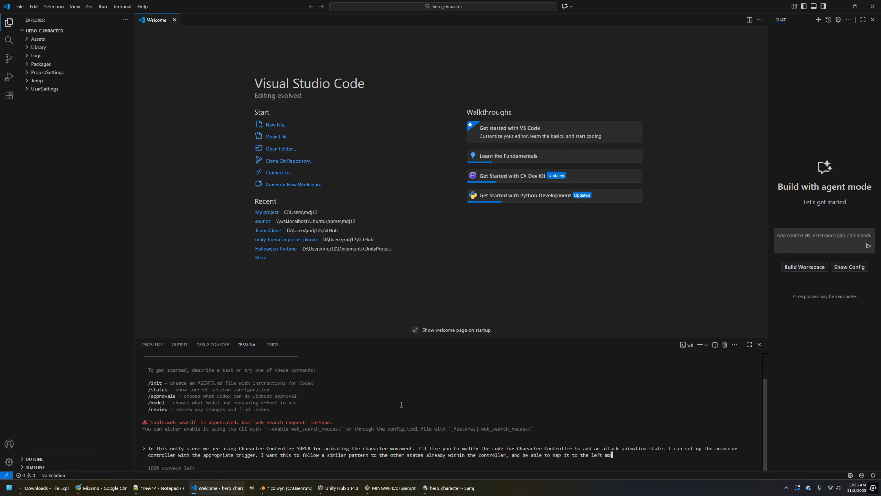
{"action": "type", "text": "use buttojn"}
{"action": "key", "text": "BackSpace"}
{"action": "key", "text": "BackSpace"}
{"action": "key", "text": "BackSpace"}
{"action": "type", "text": "n click."}
{"action": "key", "text": "Return"}
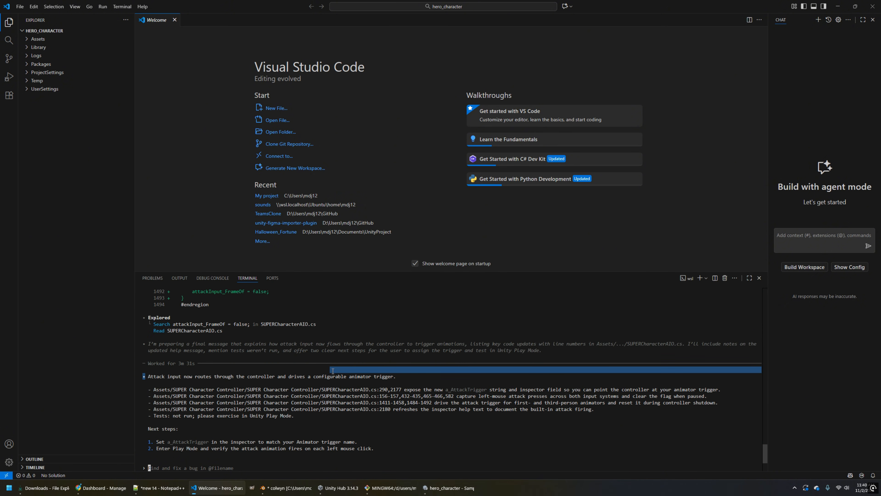
- Read Codex's change summary, switch back to Unity, and set Character.001's Attack (Trigger) parameter in the Animator Setup to Attacking
{"action": "left_click_drag", "start_coordinate": [521, 386], "coordinate": [711, 389]}
{"action": "left_click", "coordinate": [381, 393]}
{"action": "left_click", "coordinate": [709, 395]}
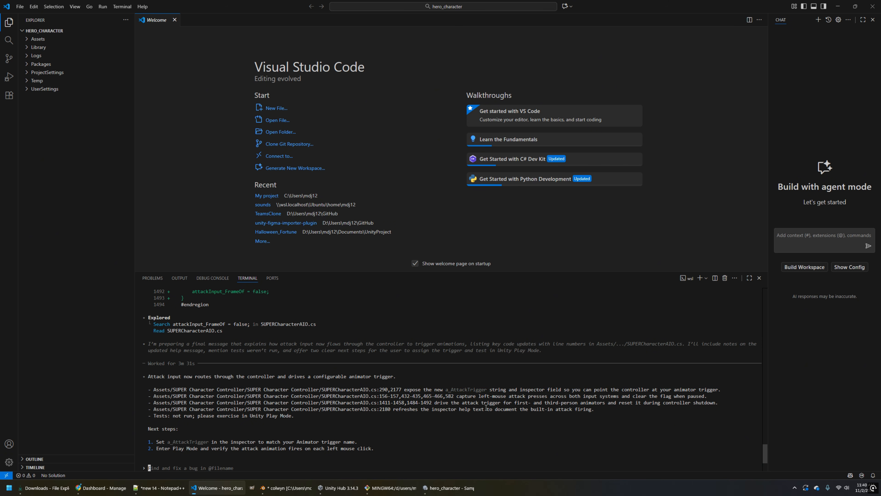
{"action": "scroll", "coordinate": [404, 421], "scroll_direction": "down", "scroll_amount": 4}
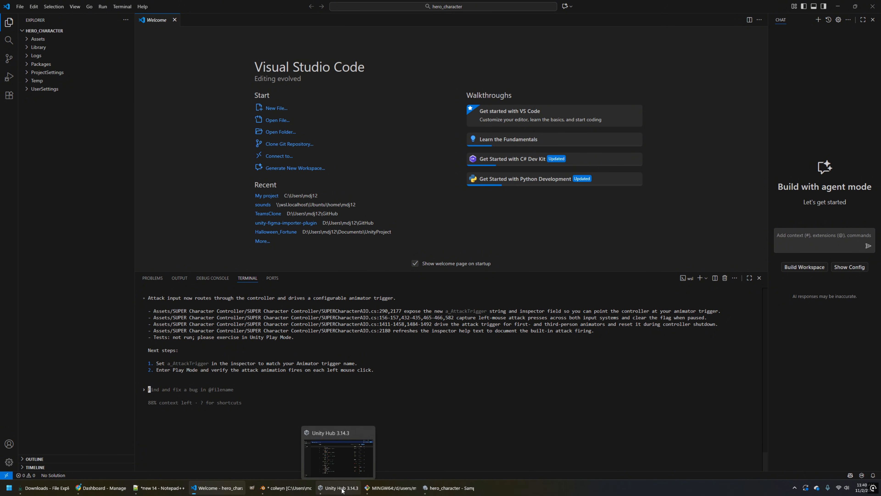
{"action": "left_click", "coordinate": [447, 495]}
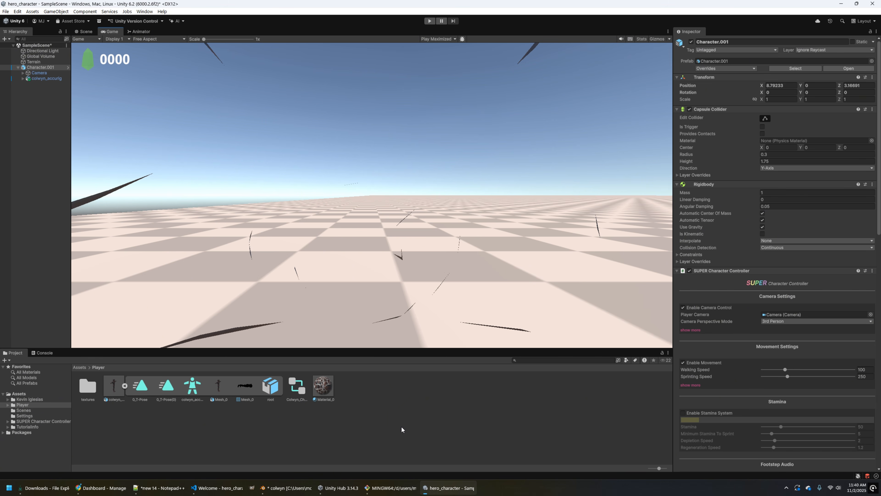
{"action": "left_click", "coordinate": [83, 31]}
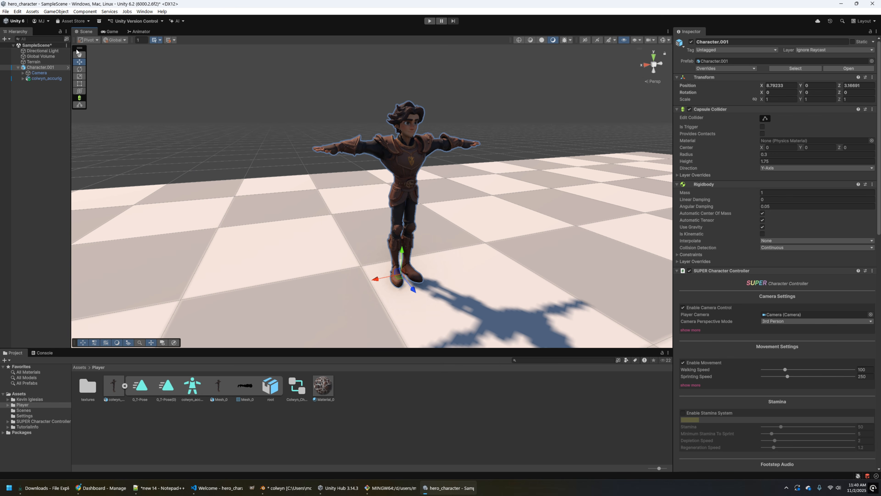
{"action": "left_click", "coordinate": [58, 67]}
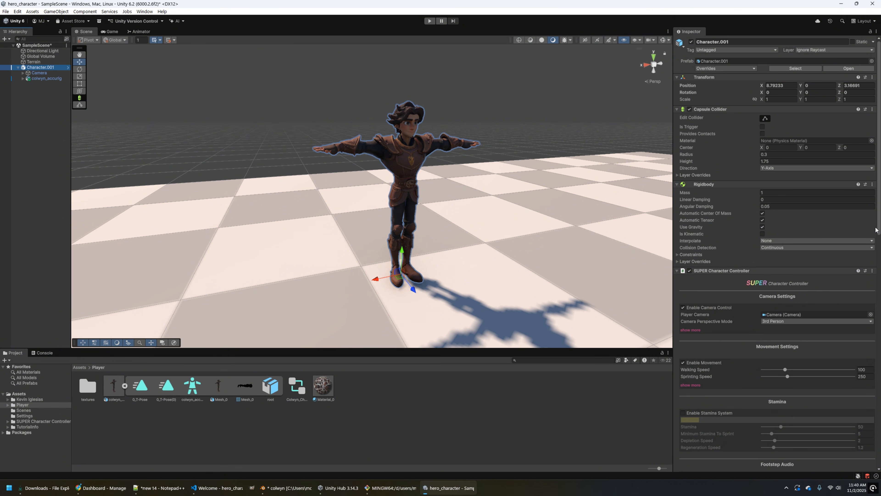
{"action": "left_click_drag", "start_coordinate": [880, 232], "coordinate": [880, 391]}
{"action": "left_click", "coordinate": [777, 380]}
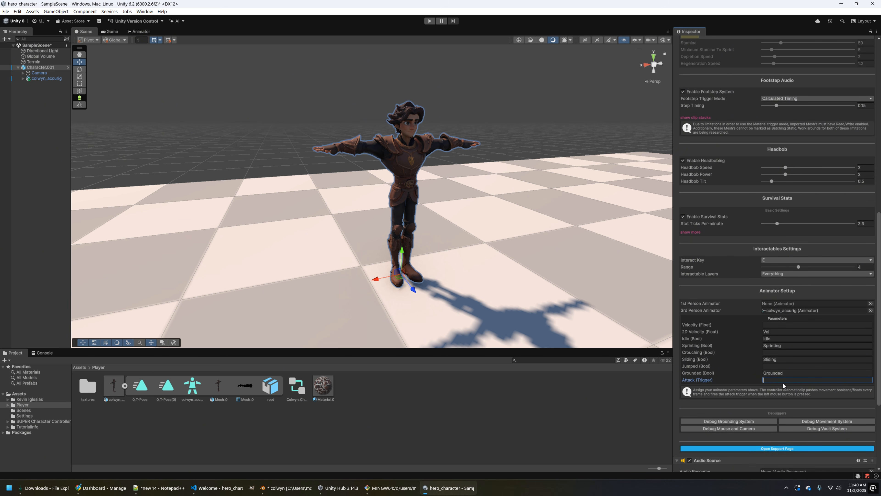
{"action": "type", "text": "Attacking"}
- Add a layer named Top to the Colwyn_Character_Anim animator controller and open the layer's settings
{"action": "left_click", "coordinate": [137, 32]}
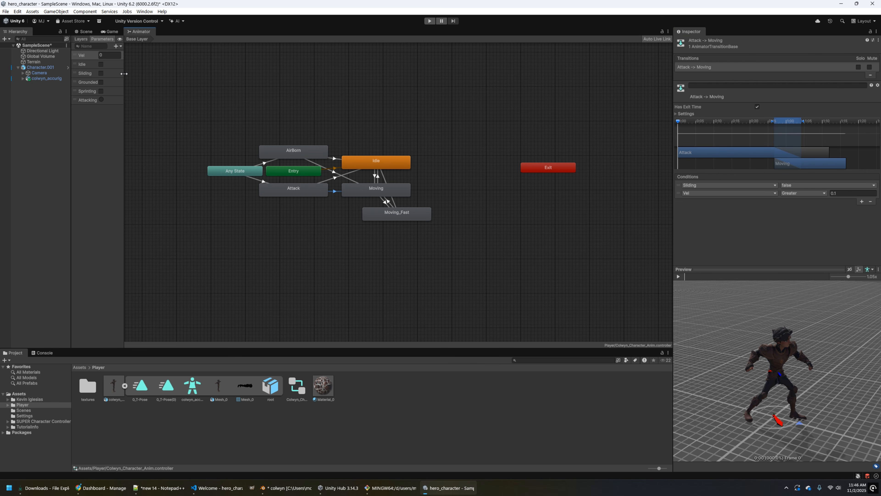
{"action": "left_click_drag", "start_coordinate": [124, 73], "coordinate": [152, 71]}
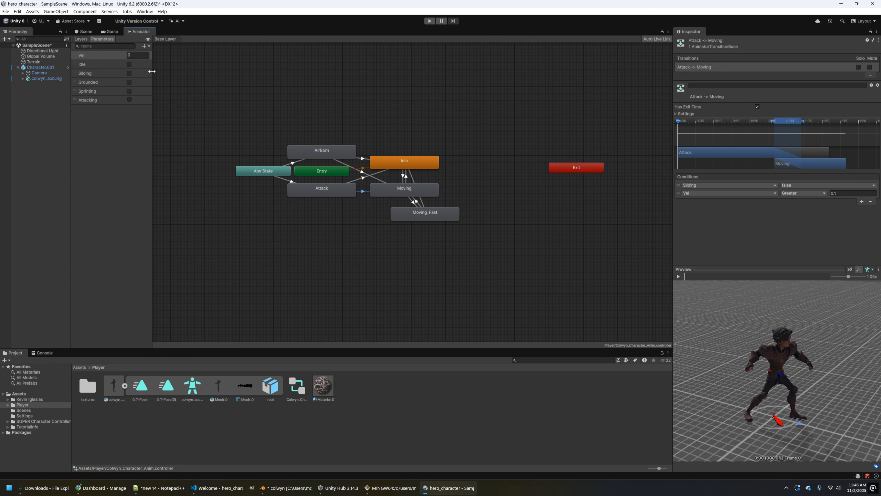
{"action": "left_click", "coordinate": [81, 39]}
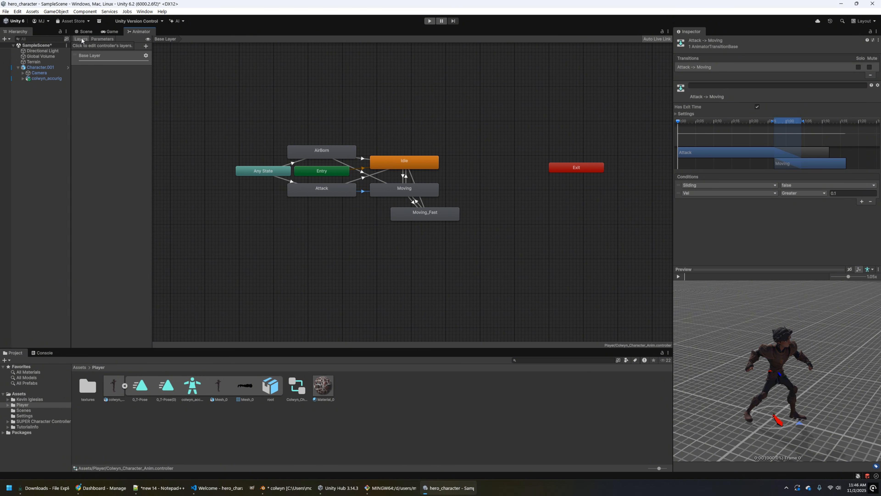
{"action": "left_click", "coordinate": [146, 46]}
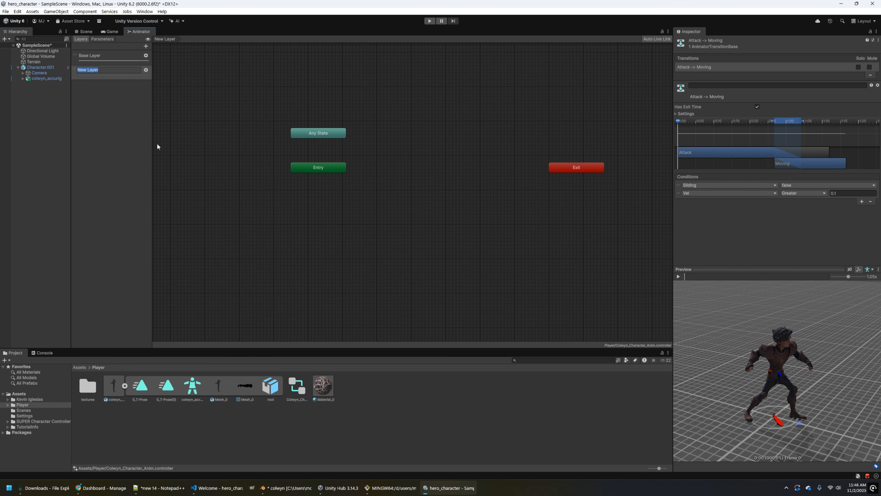
{"action": "type", "text": "Top"}
{"action": "key", "text": "Return"}
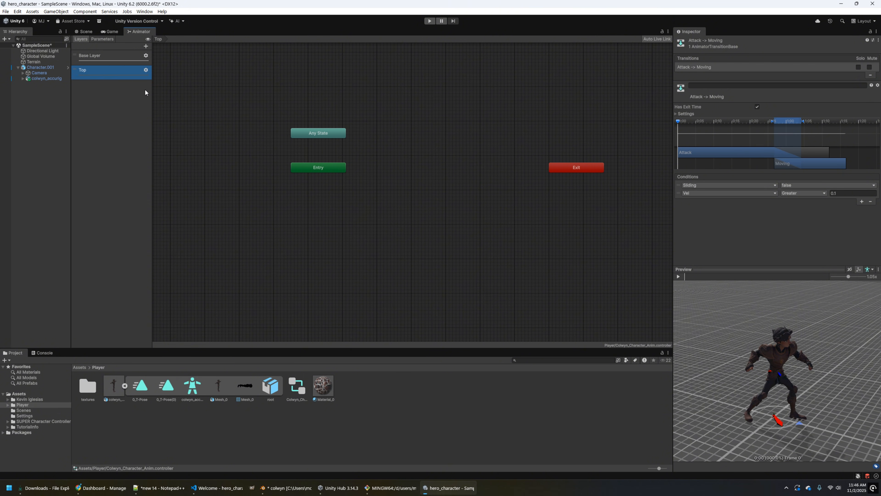
{"action": "left_click", "coordinate": [146, 69]}
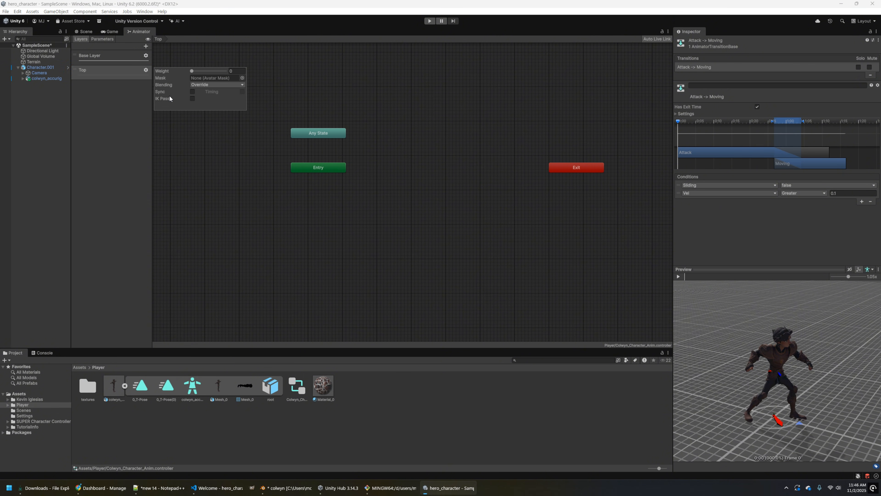
- Assign the Human Body Upper Mask avatar mask to the Top layer, browsing the available arm and body masks
{"action": "left_click", "coordinate": [243, 78]}
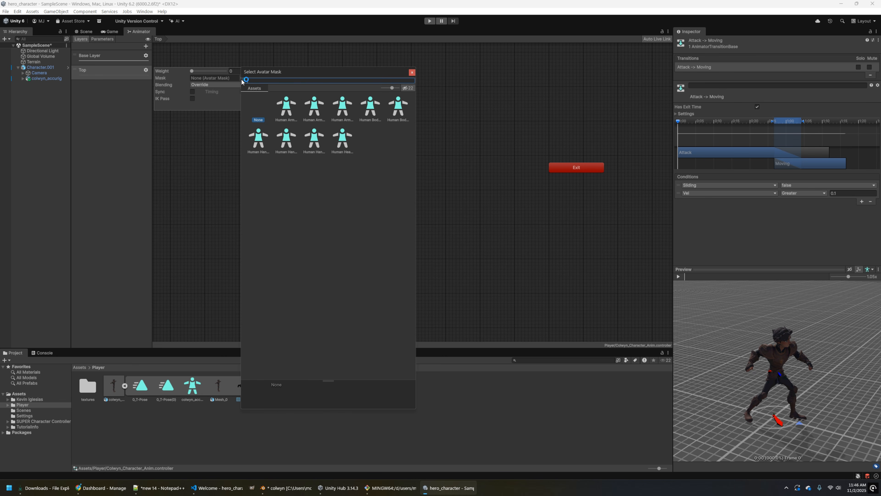
{"action": "left_click", "coordinate": [290, 109]}
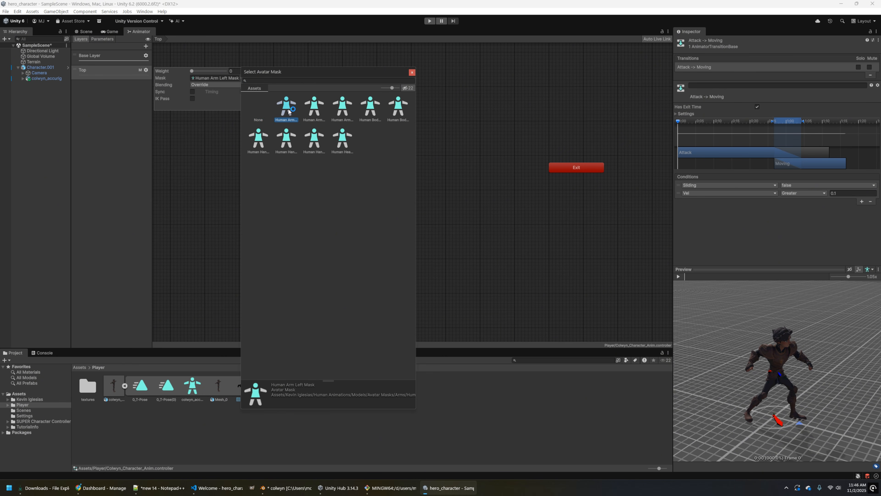
{"action": "left_click", "coordinate": [320, 117]}
{"action": "left_click", "coordinate": [346, 118]}
{"action": "left_click", "coordinate": [370, 115]}
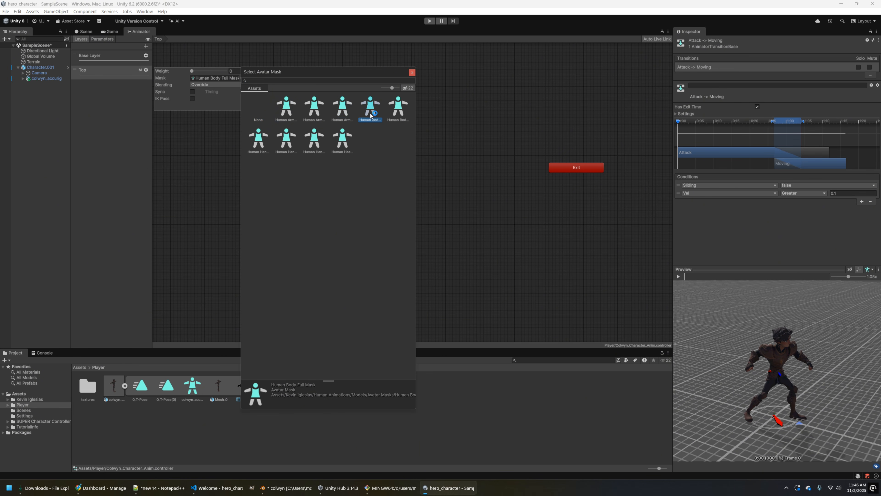
{"action": "left_click", "coordinate": [400, 112]}
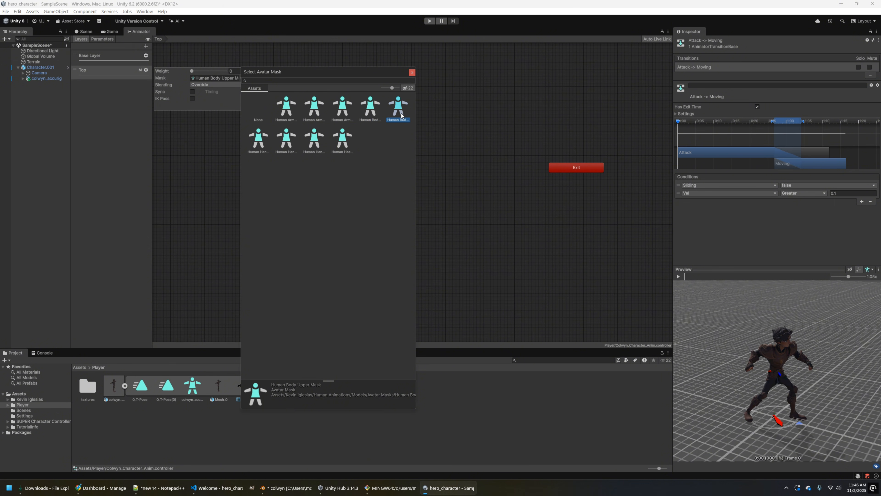
{"action": "double_click", "coordinate": [400, 113]}
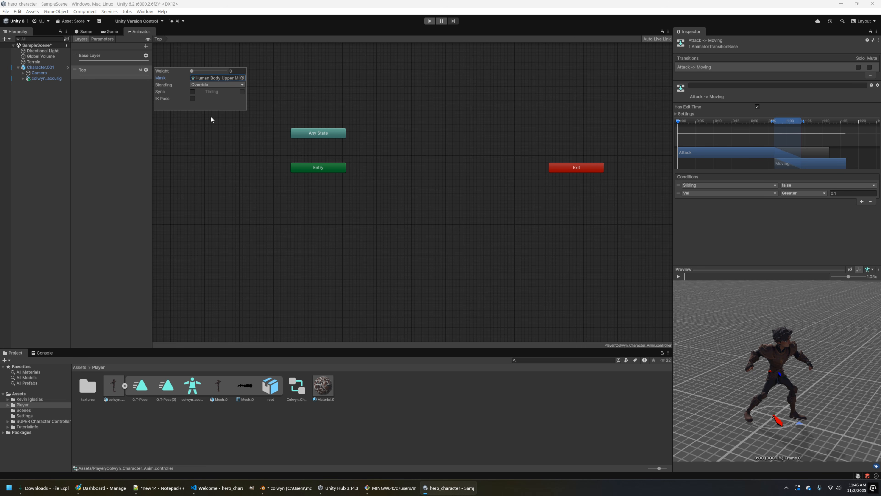
{"action": "left_click", "coordinate": [124, 145]}
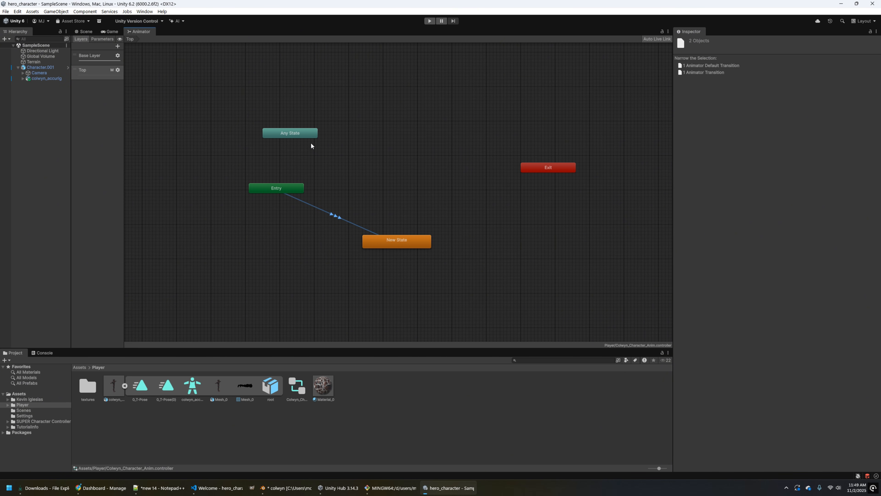
- Shift the Any State node slightly, create an empty state in the Top layer, and name it Attack
{"action": "left_click_drag", "start_coordinate": [297, 137], "coordinate": [307, 148]}
{"action": "right_click", "coordinate": [406, 182]}
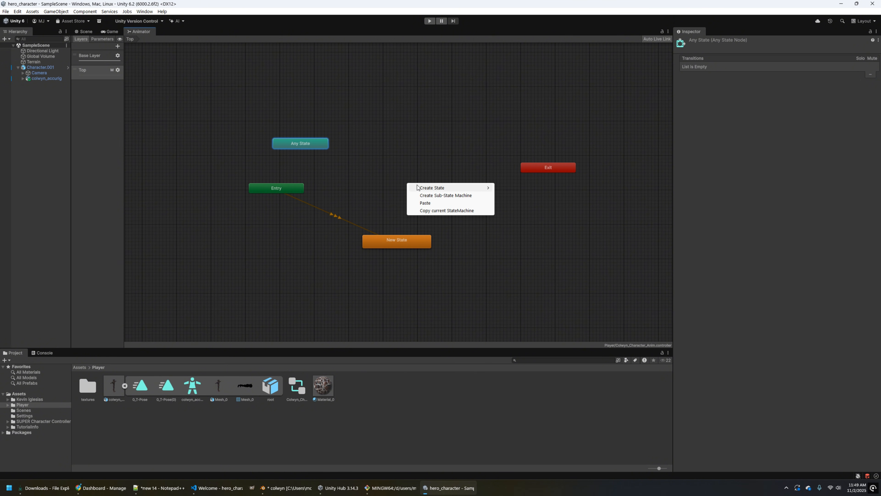
{"action": "mouse_move", "coordinate": [426, 186]}
{"action": "left_click", "coordinate": [508, 186]}
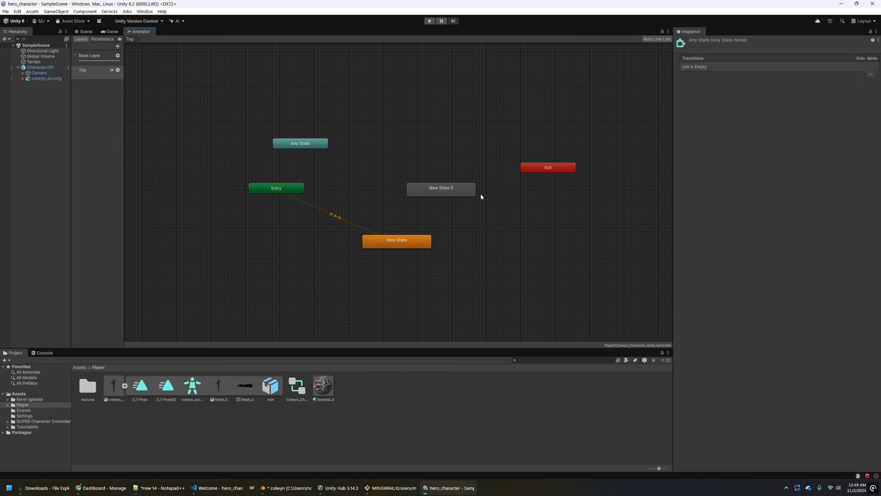
{"action": "left_click", "coordinate": [472, 194]}
{"action": "left_click", "coordinate": [744, 42]}
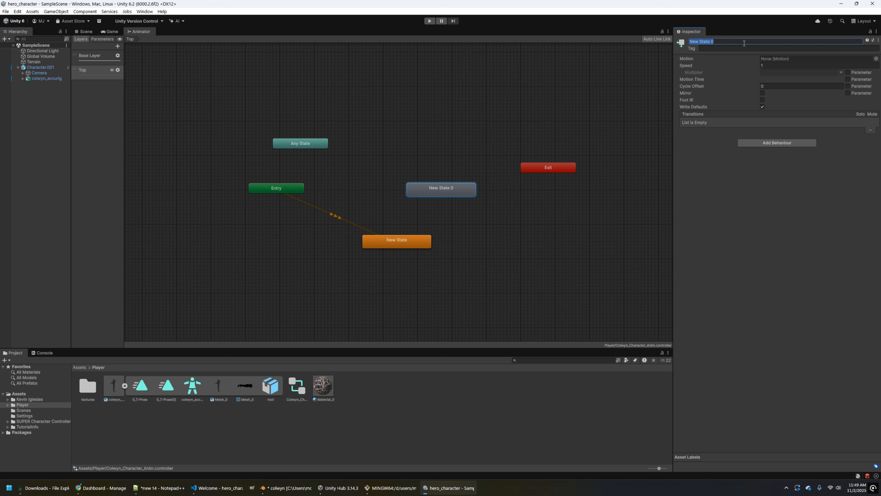
{"action": "type", "text": "Attack"}
{"action": "key", "text": "Return"}
- Search the motions for attack and assign HumanM@Attack1H01_L to the Attack state
{"action": "left_click", "coordinate": [875, 59]}
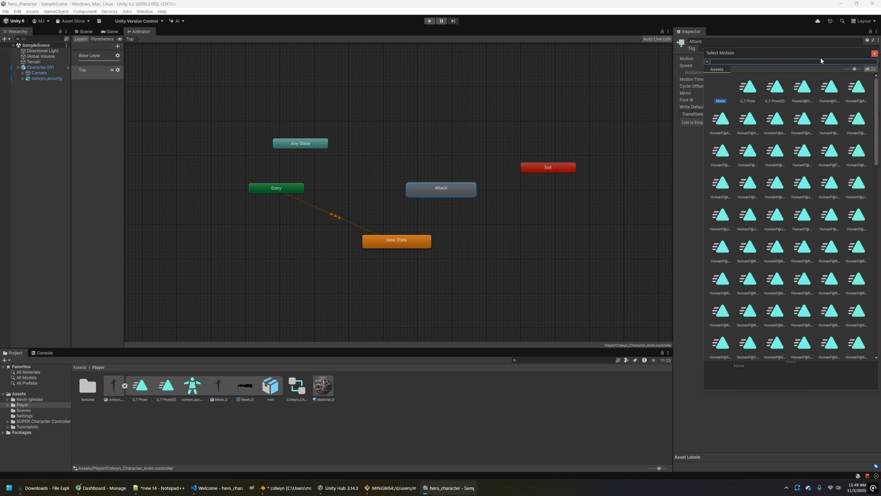
{"action": "type", "text": "attack"}
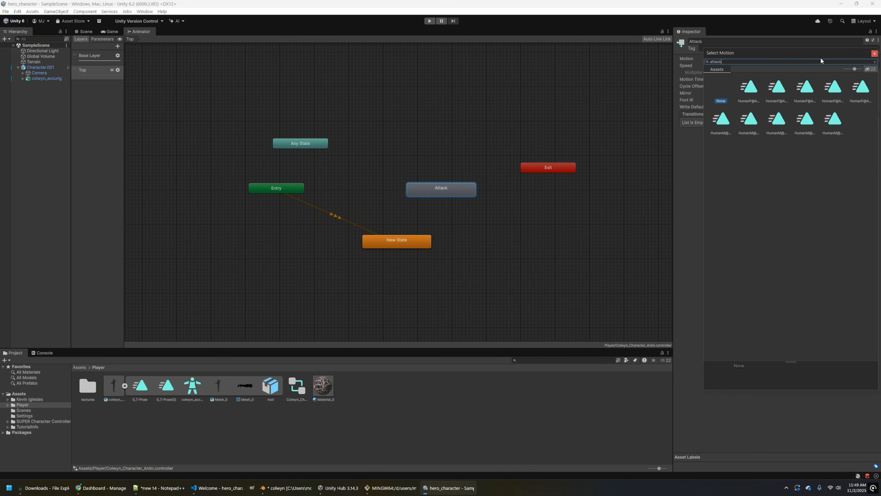
{"action": "left_click", "coordinate": [725, 119]}
{"action": "double_click", "coordinate": [725, 119]}
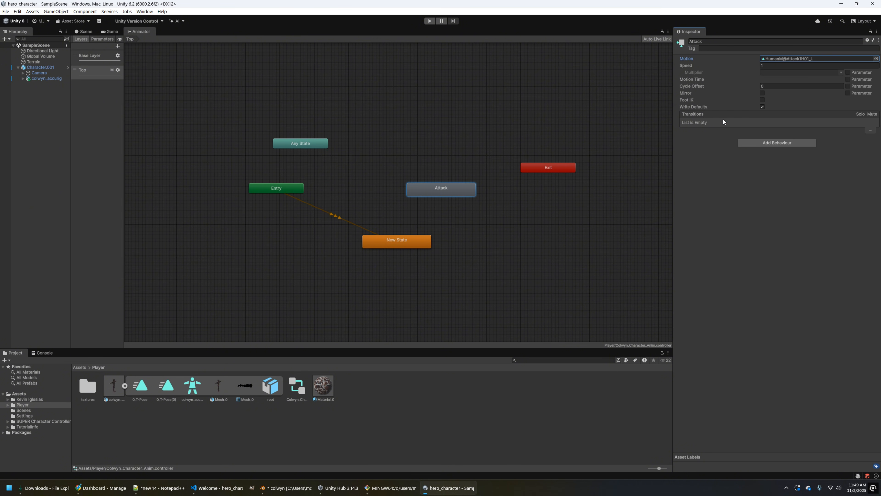
- Create transitions from Any State to Attack and from Attack to Exit in the Top layer
{"action": "left_click", "coordinate": [307, 142]}
{"action": "right_click", "coordinate": [307, 142]}
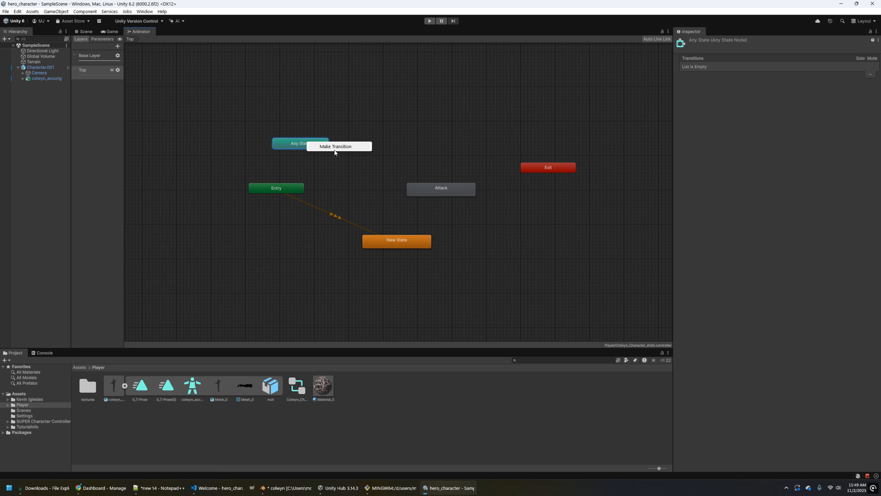
{"action": "left_click", "coordinate": [323, 146]}
{"action": "left_click", "coordinate": [449, 190]}
{"action": "right_click", "coordinate": [450, 190]}
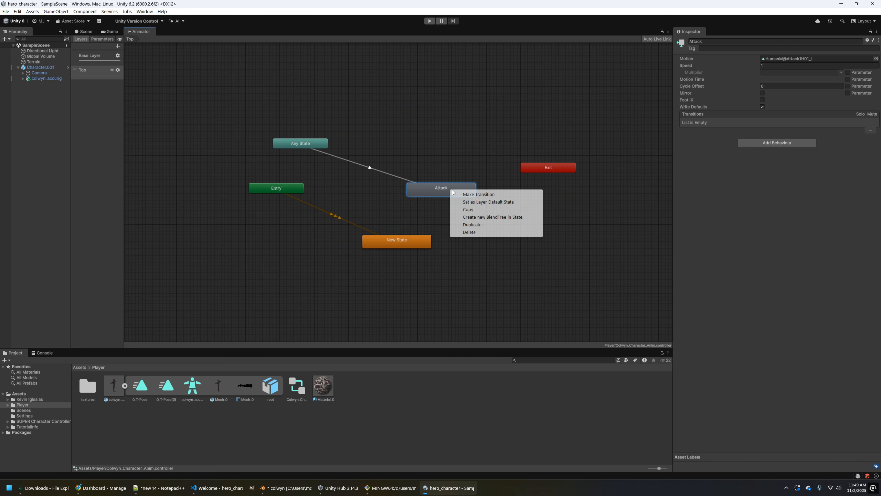
{"action": "left_click", "coordinate": [481, 196]}
{"action": "left_click", "coordinate": [542, 174]}
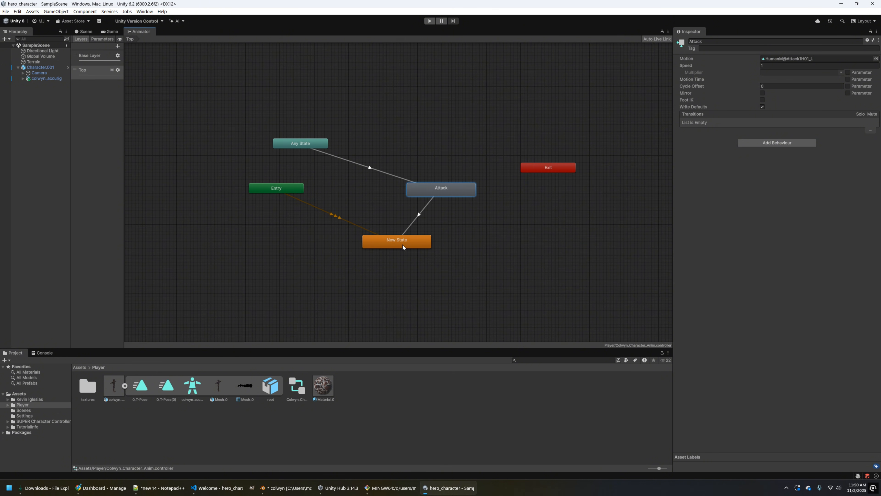
{"action": "left_click", "coordinate": [534, 167]}
- Enable Has Exit Time on the Any State to Attack transition and shorten its blend range to the very start of the timeline
{"action": "left_click", "coordinate": [398, 174]}
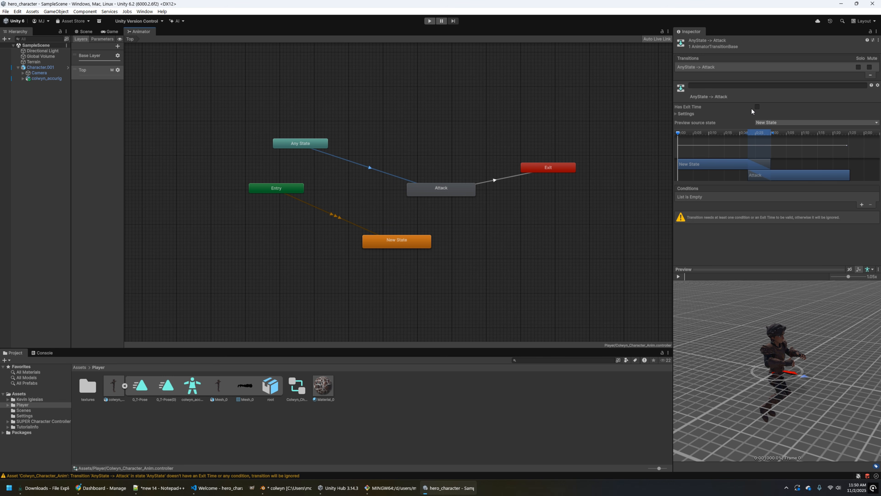
{"action": "left_click", "coordinate": [757, 107]}
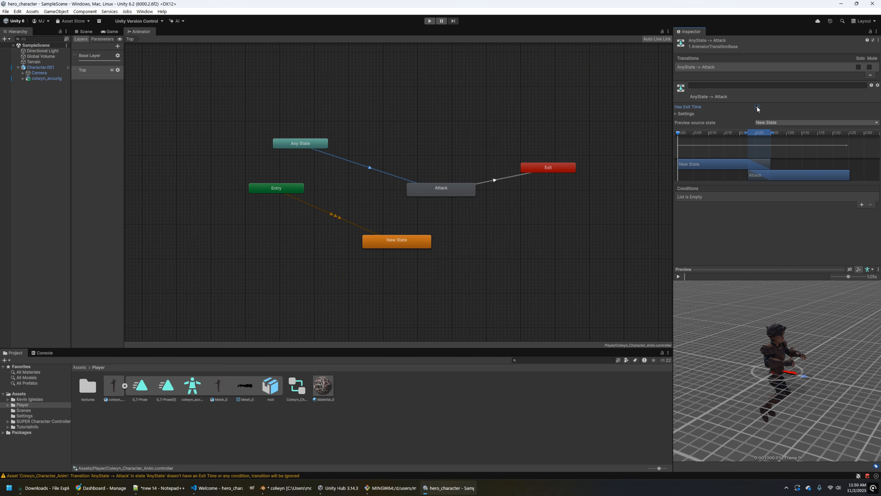
{"action": "left_click_drag", "start_coordinate": [747, 133], "coordinate": [677, 134]}
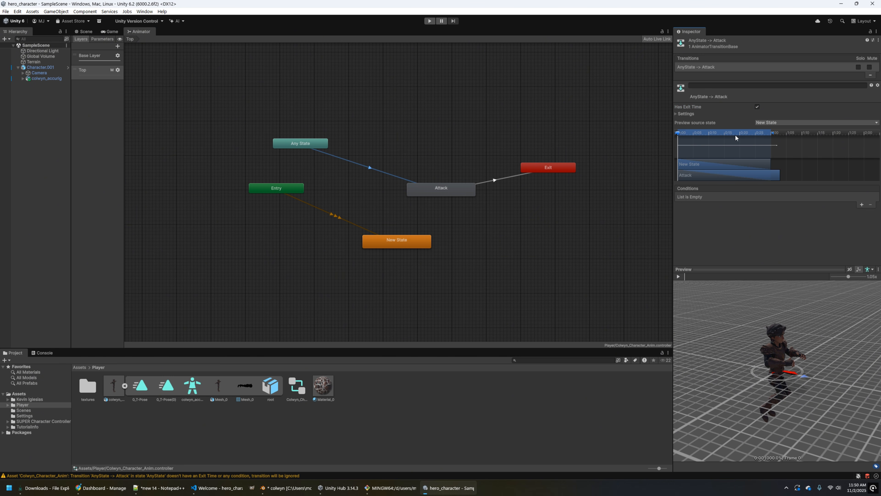
{"action": "left_click_drag", "start_coordinate": [773, 134], "coordinate": [684, 136]}
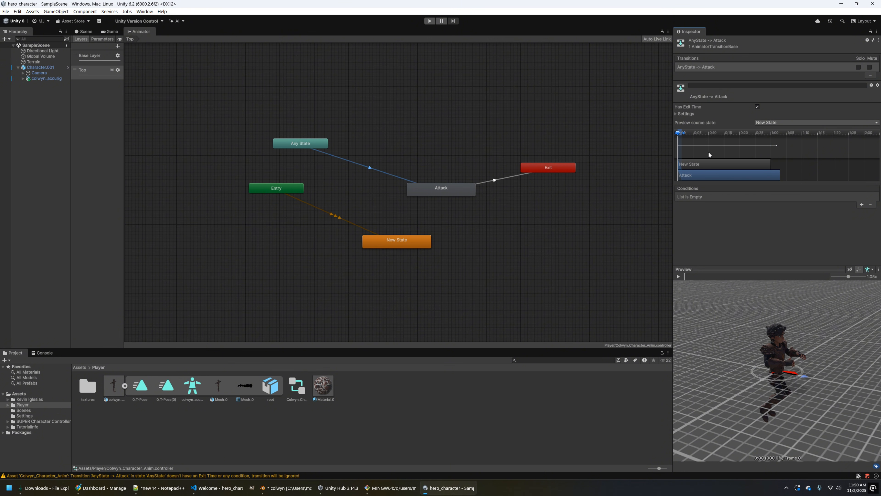
- Add an Attacking condition to the Any State to Attack transition and play its preview
{"action": "left_click", "coordinate": [863, 205]}
{"action": "left_click", "coordinate": [741, 197]}
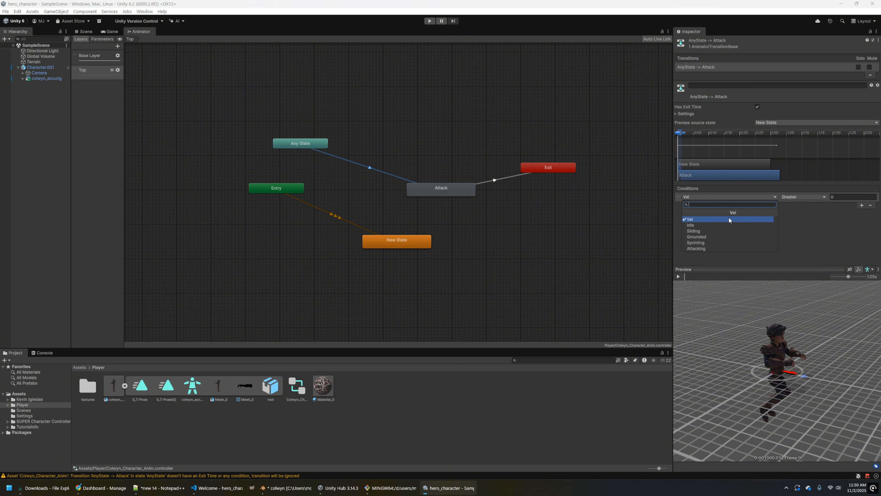
{"action": "left_click", "coordinate": [711, 250]}
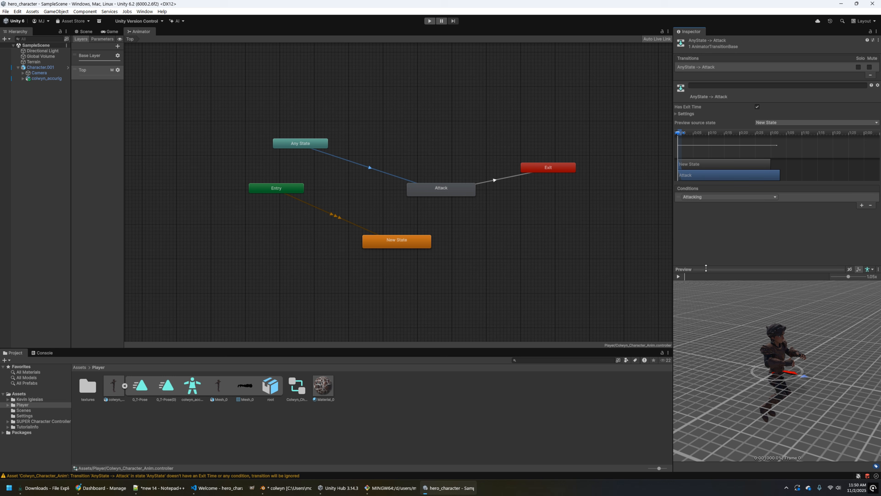
{"action": "left_click", "coordinate": [678, 277]}
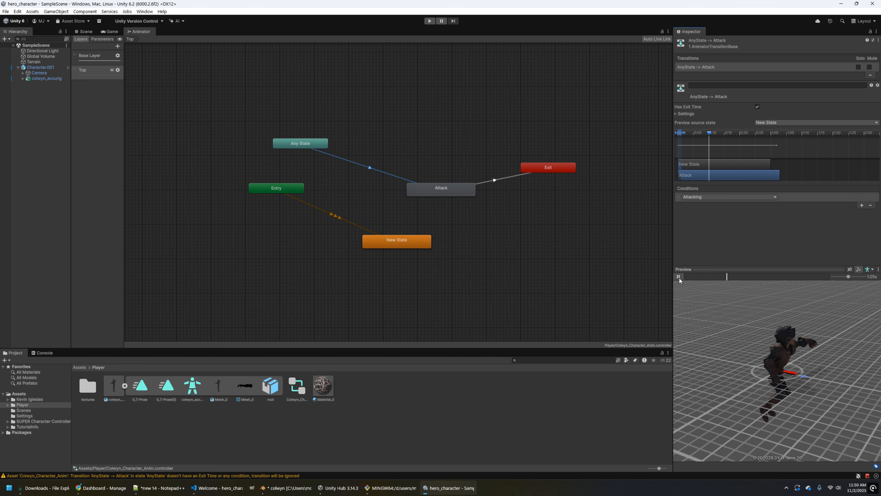
- Change the Attack state's motion to HumanM@Attack1H01_R and preview the Any State to Attack transition
{"action": "left_click", "coordinate": [437, 191]}
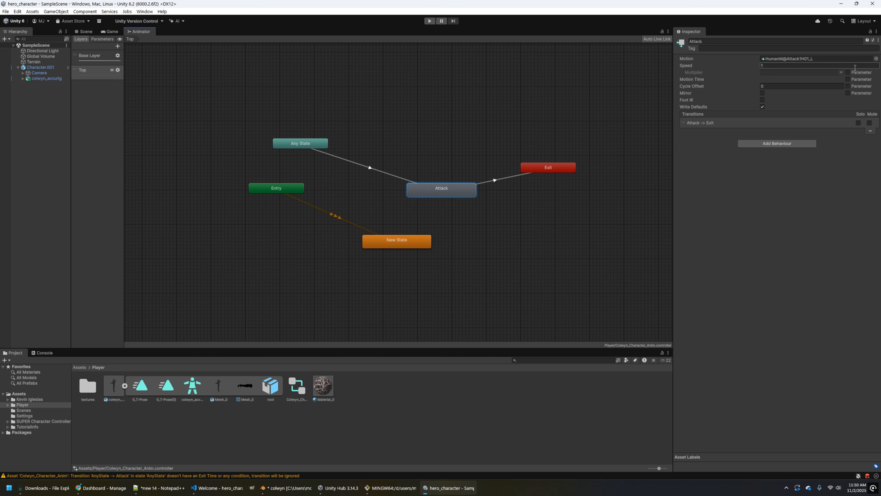
{"action": "left_click", "coordinate": [877, 59]}
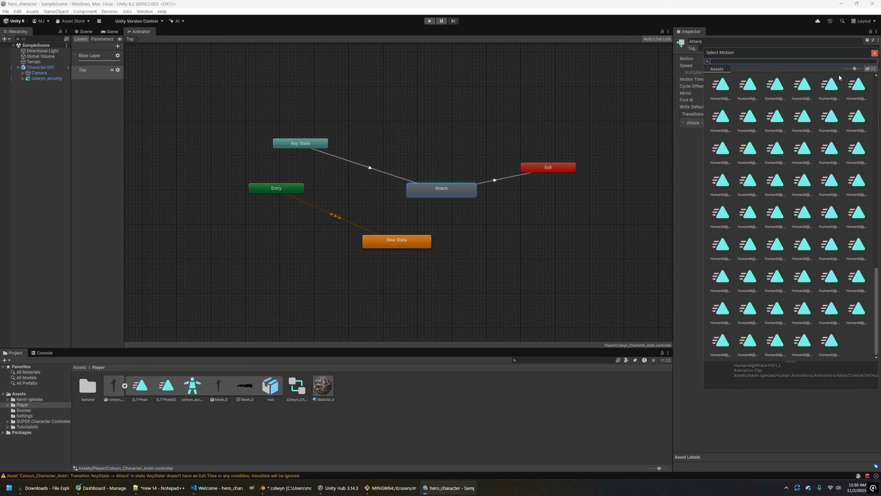
{"action": "type", "text": "attack"}
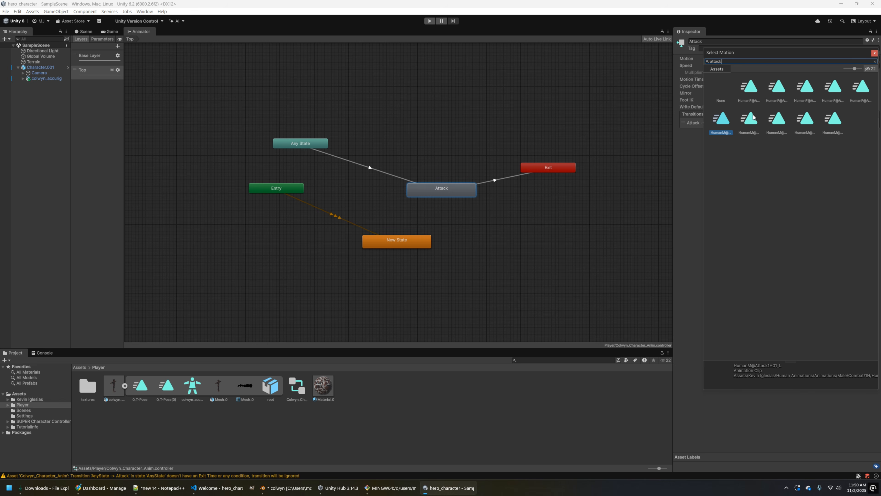
{"action": "left_click", "coordinate": [746, 124]}
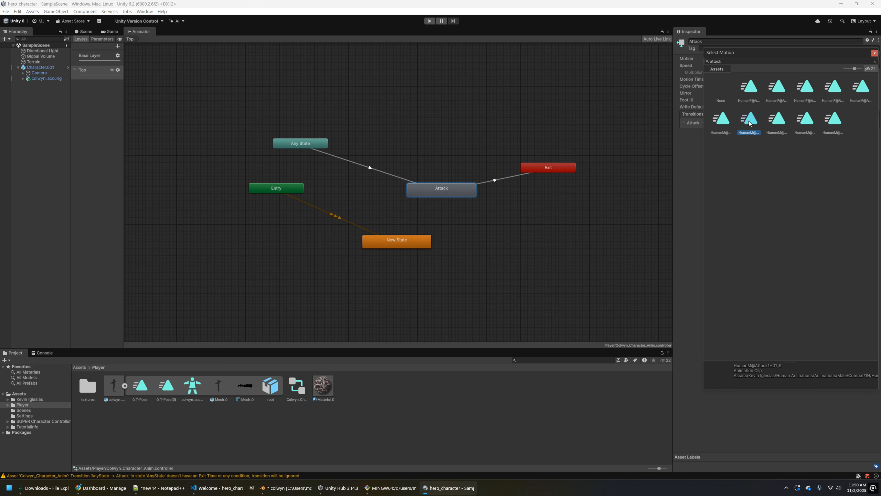
{"action": "double_click", "coordinate": [748, 123]}
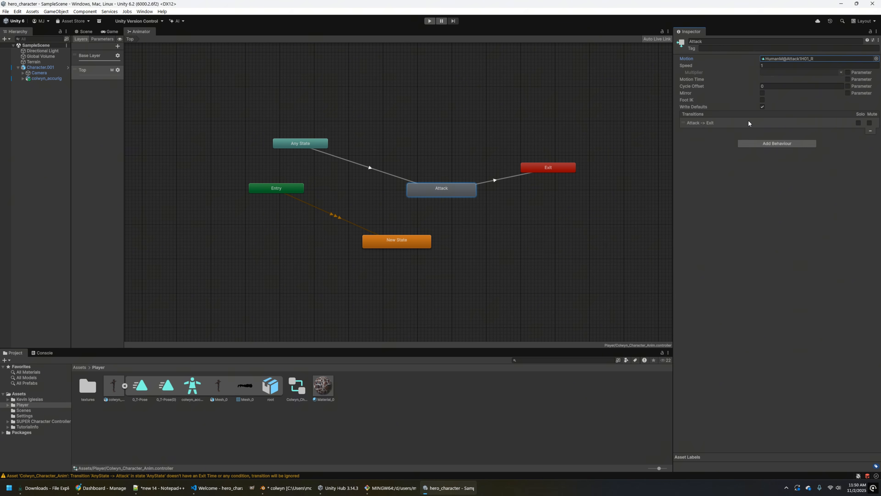
{"action": "left_click", "coordinate": [379, 172]}
{"action": "left_click", "coordinate": [679, 277]}
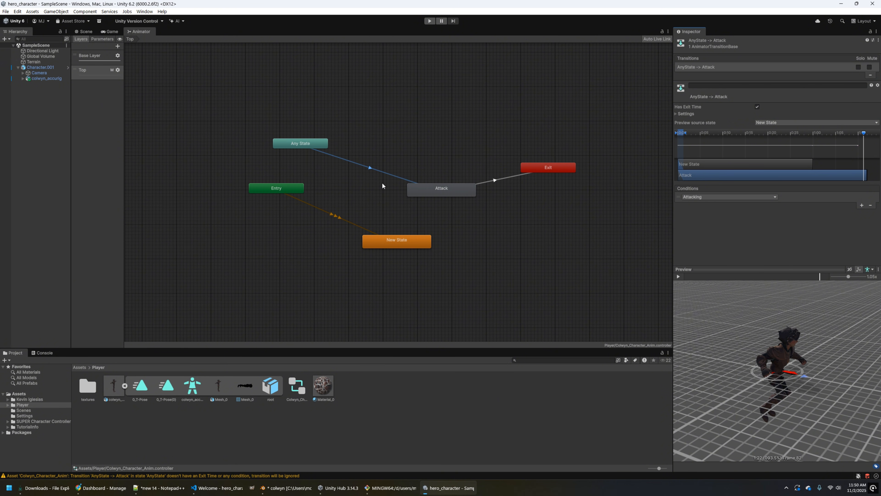
{"action": "left_click", "coordinate": [315, 148]}
{"action": "left_click", "coordinate": [366, 166]}
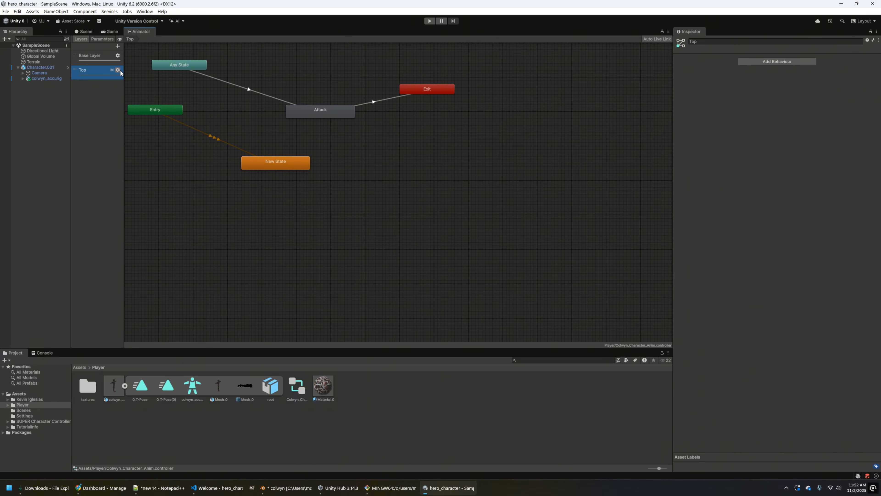
- Raise the Top layer's weight to the maximum in its layer settings
{"action": "left_click", "coordinate": [118, 70]}
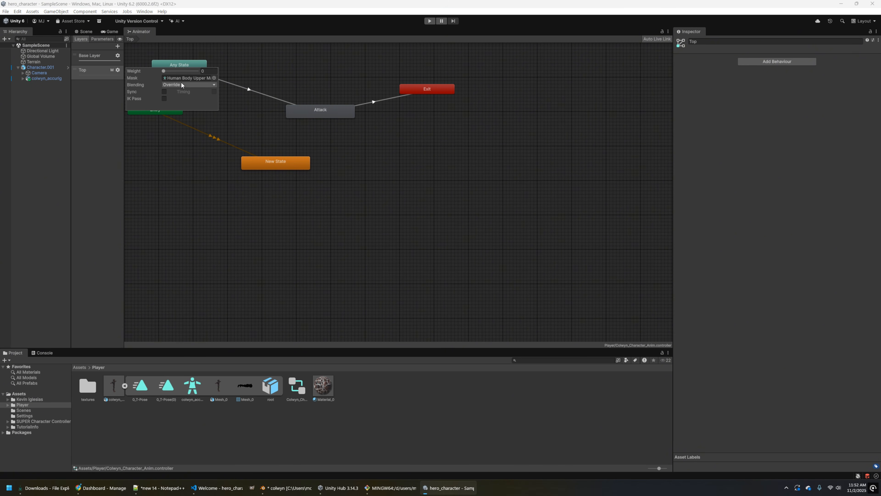
{"action": "left_click_drag", "start_coordinate": [165, 72], "coordinate": [204, 75]}
{"action": "left_click", "coordinate": [97, 167]}
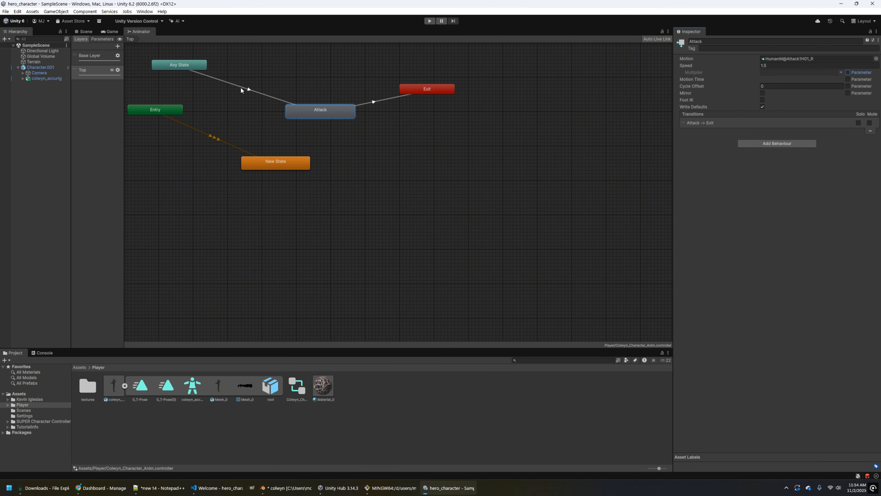
- Set the Any State to Attack transition's duration to 0 seconds and play its preview
{"action": "left_click", "coordinate": [242, 89]}
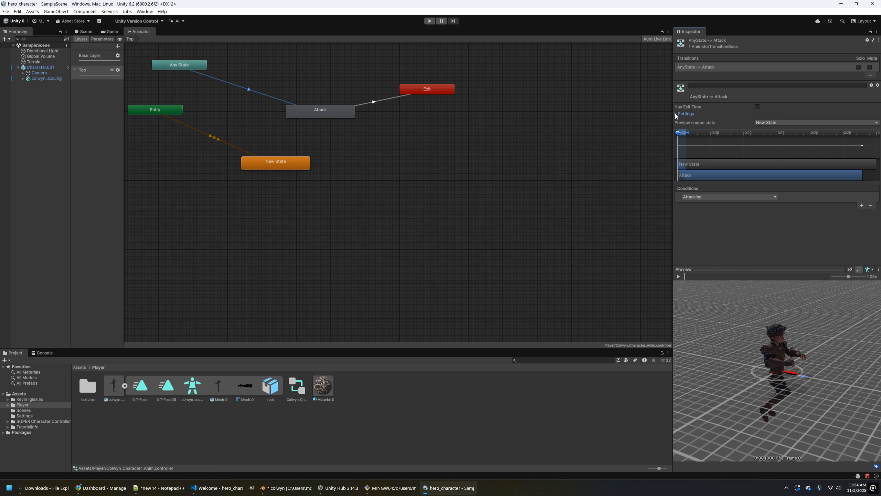
{"action": "left_click", "coordinate": [686, 114]}
{"action": "left_click", "coordinate": [787, 134]}
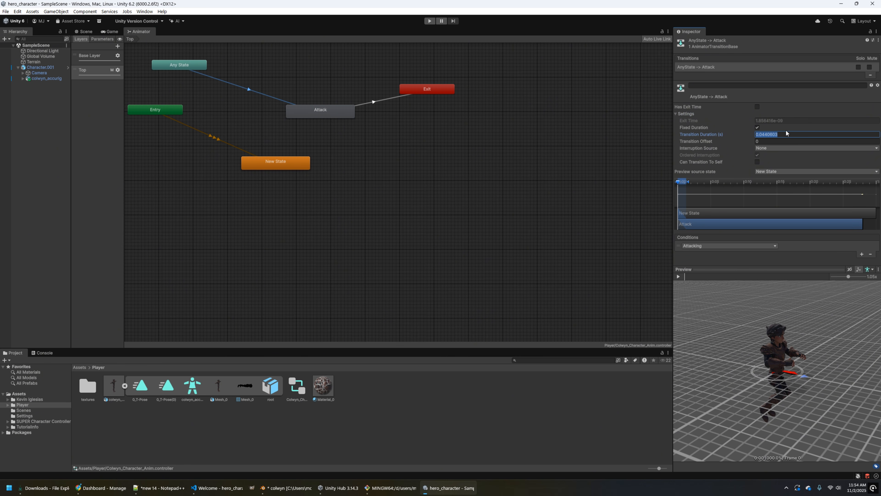
{"action": "type", "text": "0"}
{"action": "key", "text": "Tab"}
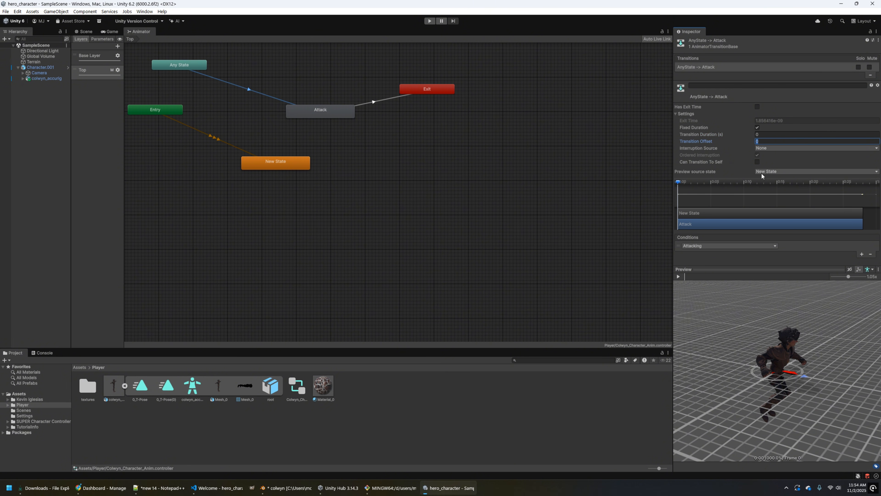
{"action": "left_click", "coordinate": [678, 277]}
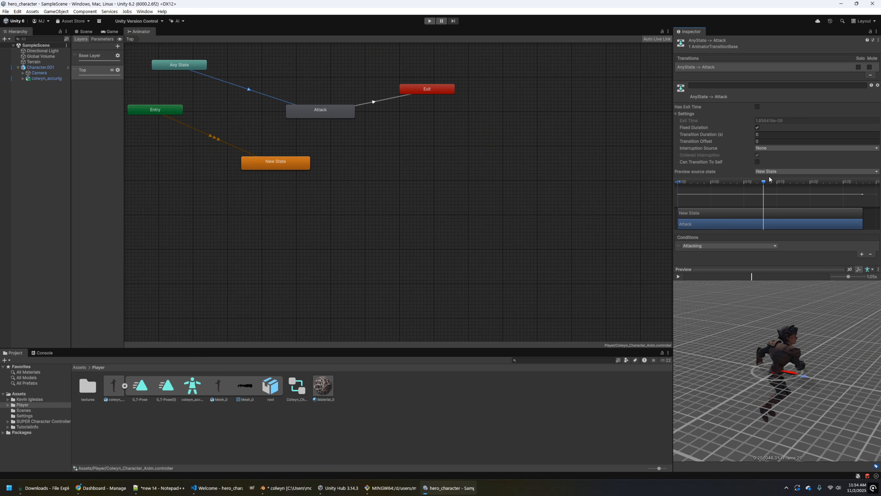
- Set the Any State to Attack transition's interruption source to Current State and play its preview
{"action": "left_click", "coordinate": [787, 149]}
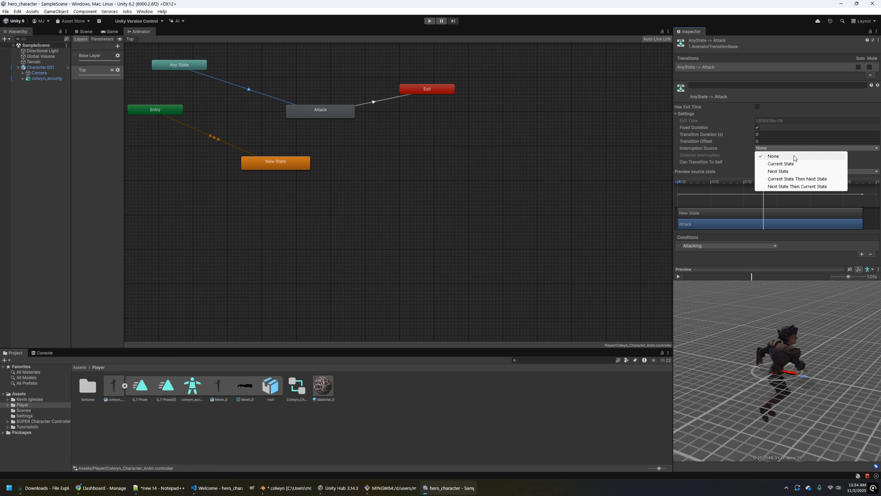
{"action": "left_click", "coordinate": [797, 165]}
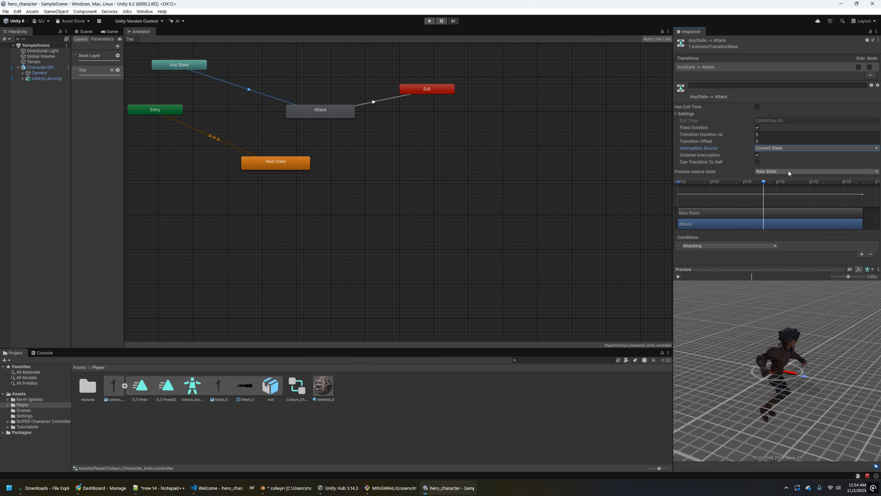
{"action": "left_click", "coordinate": [678, 276]}
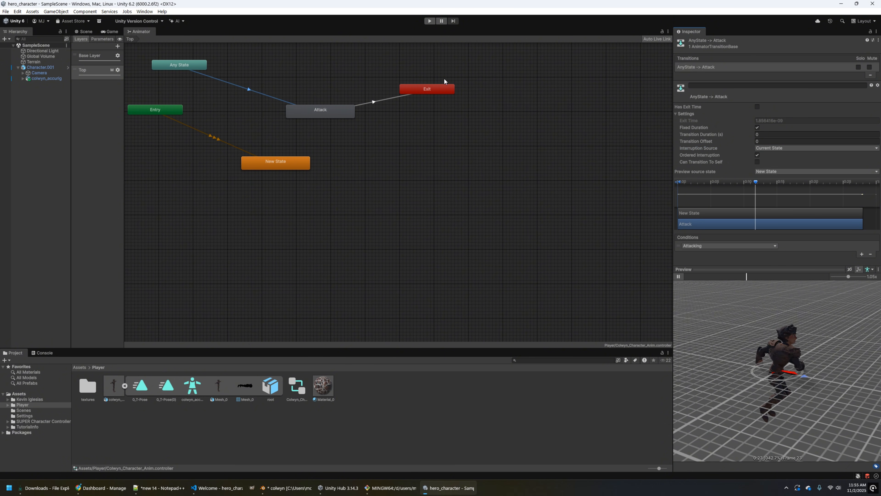
- Play-test the character's walking and repeated attacks in the game, and end the test
{"action": "left_click", "coordinate": [429, 21]}
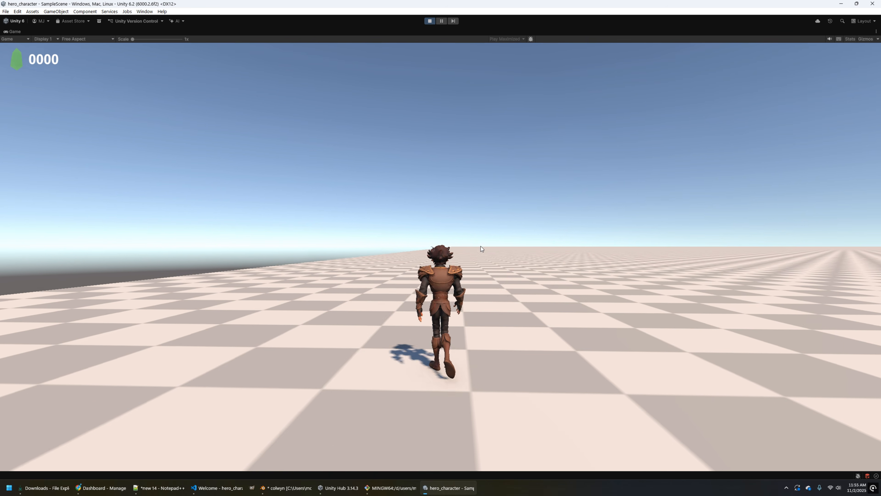
{"action": "key", "text": "w"}
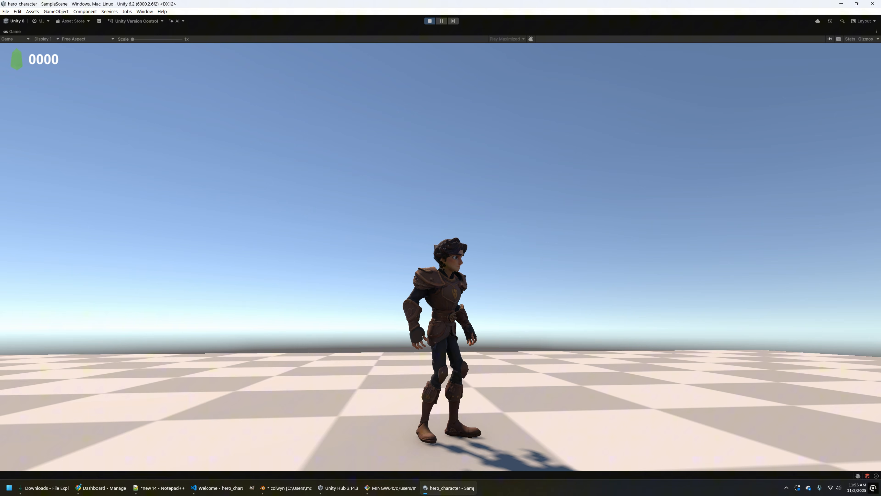
{"action": "left_click", "coordinate": [441, 257]}
{"action": "left_click", "coordinate": [441, 257]}
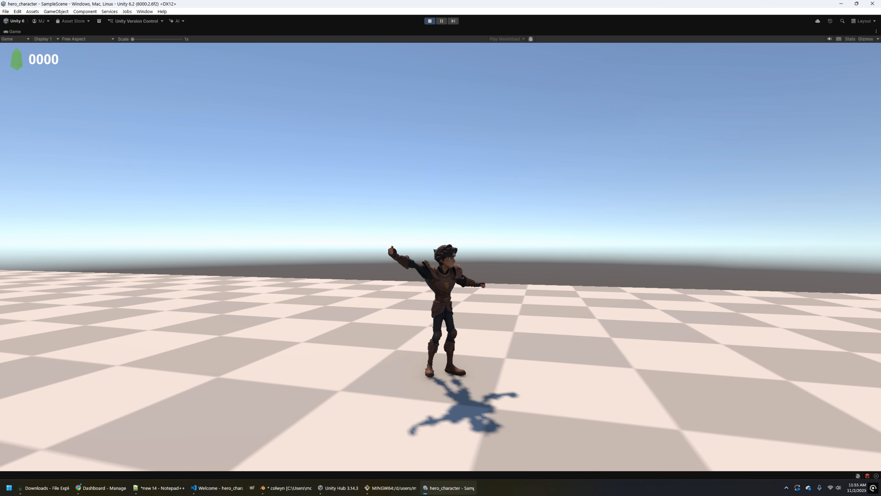
{"action": "left_click", "coordinate": [440, 257]}
{"action": "left_click", "coordinate": [440, 257]}
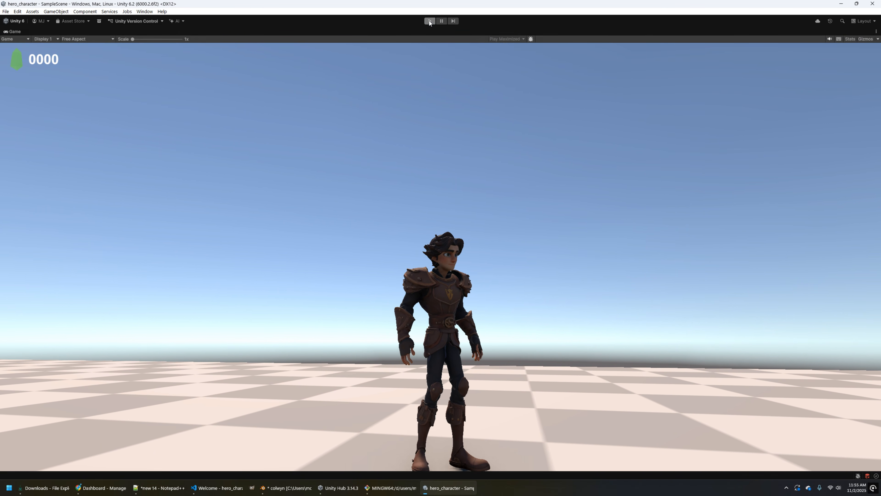
{"action": "left_click", "coordinate": [430, 21]}
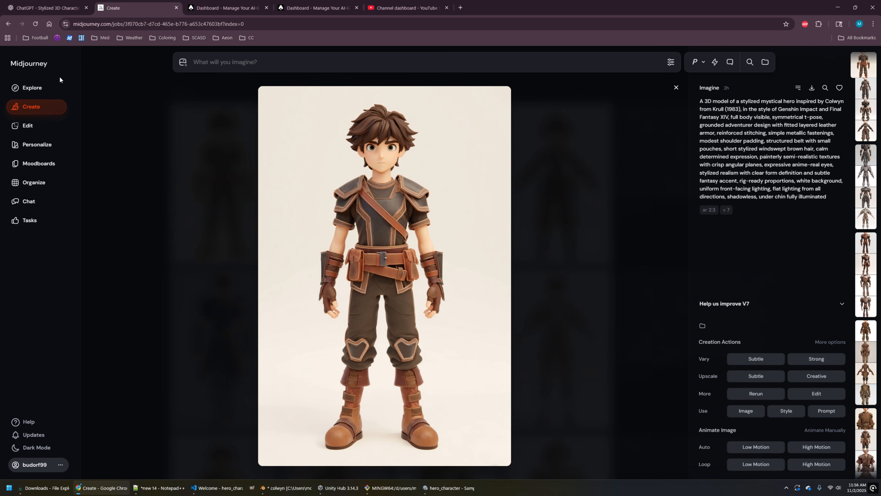
- Switch to Midjourney and generate images from the copied prompt for a stylized one-handed sword inspired by Krull (1983), with aspect ratio 2:3
{"action": "key", "text": "ctrl+v"}
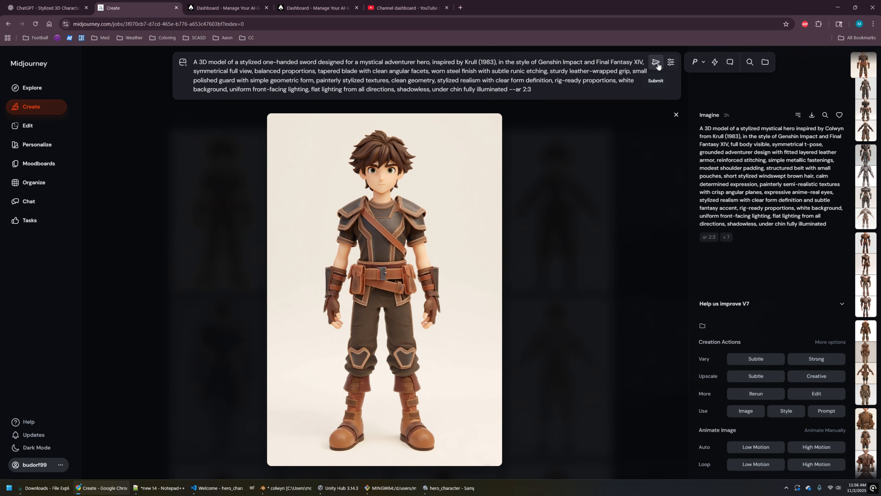
{"action": "key", "text": "Return"}
{"action": "left_click", "coordinate": [677, 88]}
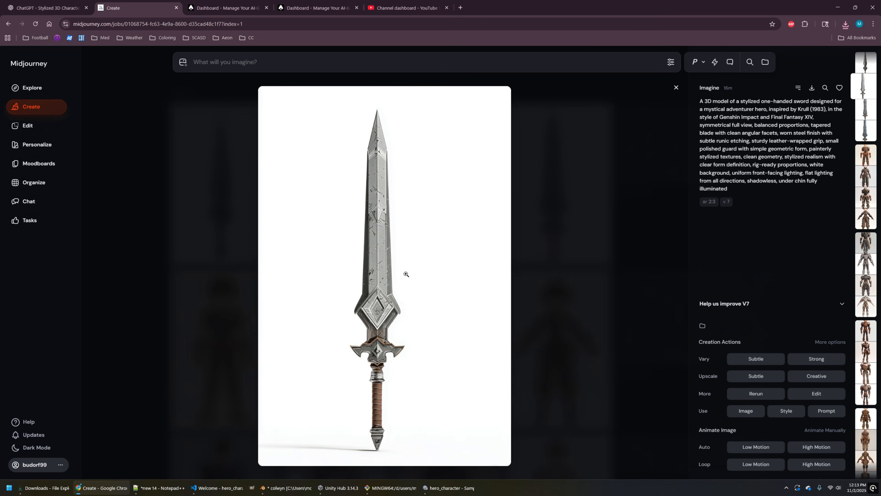
- Save the generated silver sword image and upload it to 3D AI Studio's Image to 3D tool
{"action": "right_click", "coordinate": [404, 274]}
{"action": "left_click", "coordinate": [319, 370]}
{"action": "left_click", "coordinate": [58, 158]}
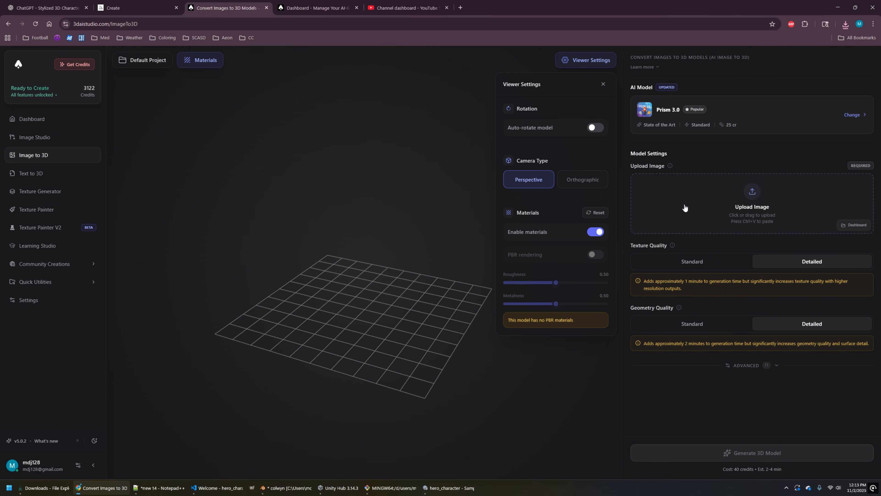
{"action": "left_click", "coordinate": [751, 193]}
{"action": "double_click", "coordinate": [80, 75]}
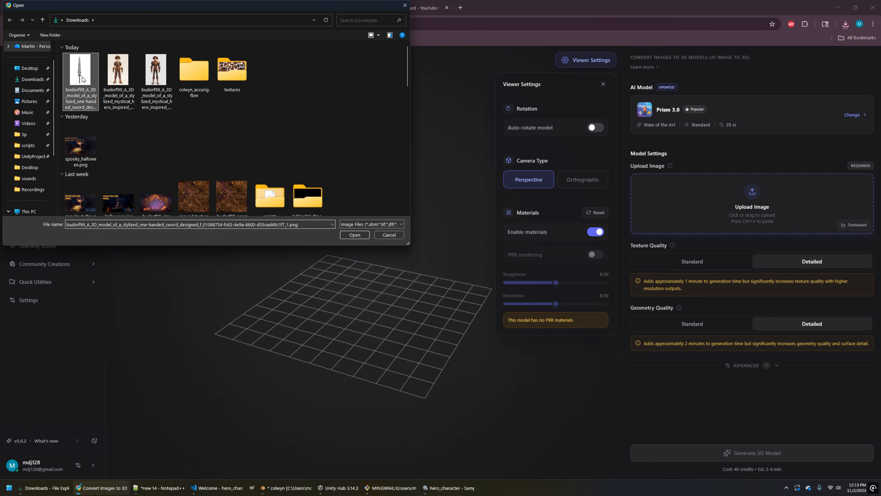
- Set the sword's texture and geometry quality to Standard and clear its face limit
{"action": "left_click", "coordinate": [697, 319]}
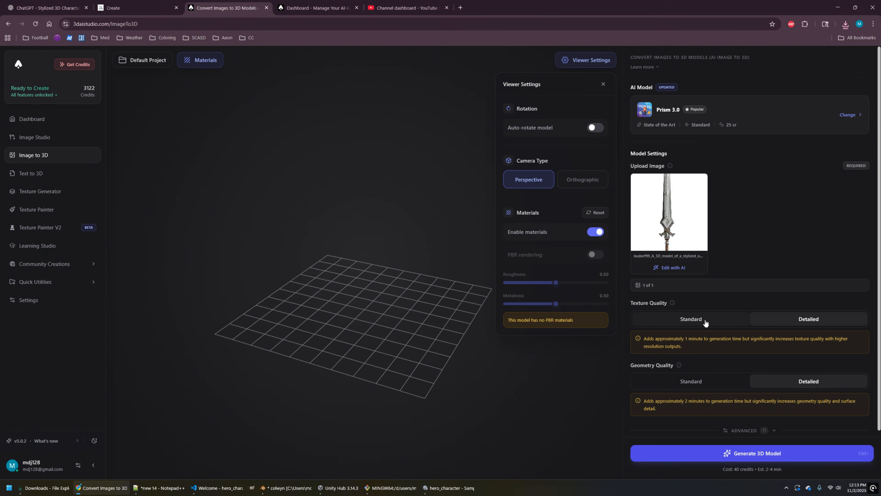
{"action": "left_click", "coordinate": [690, 358]}
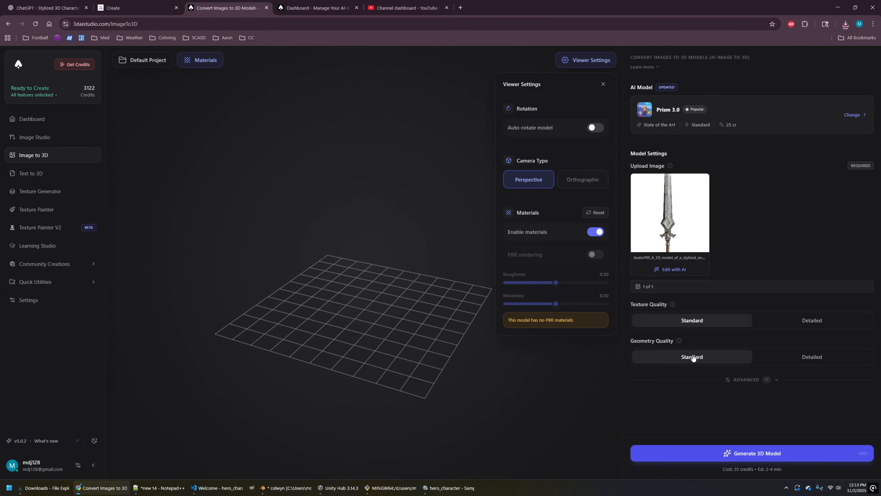
{"action": "left_click", "coordinate": [763, 378]}
{"action": "scroll", "coordinate": [694, 347], "scroll_direction": "down", "scroll_amount": 2}
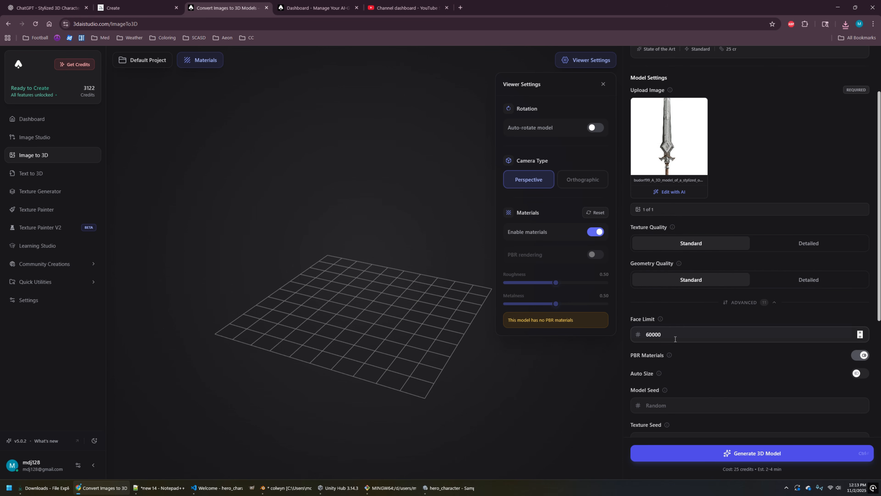
{"action": "left_click", "coordinate": [848, 334]}
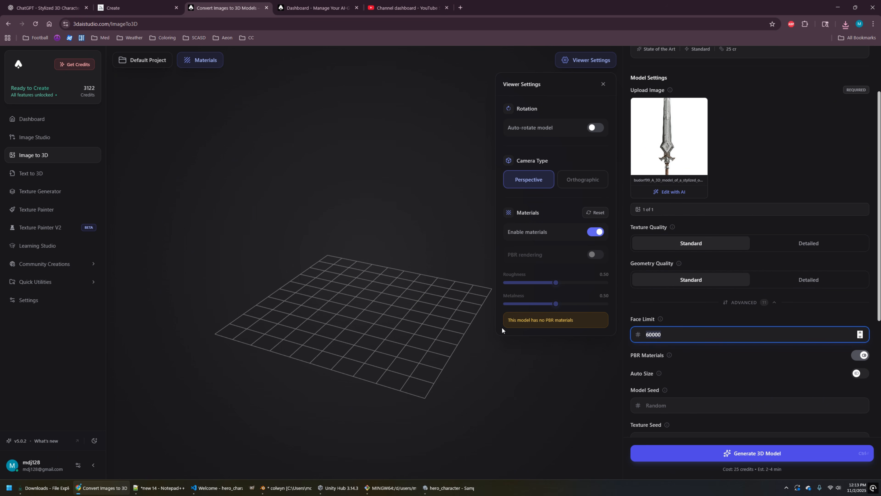
- Check the Smart Low-Poly description, enable the option for the sword and read its topology note
{"action": "scroll", "coordinate": [748, 359], "scroll_direction": "down", "scroll_amount": 5}
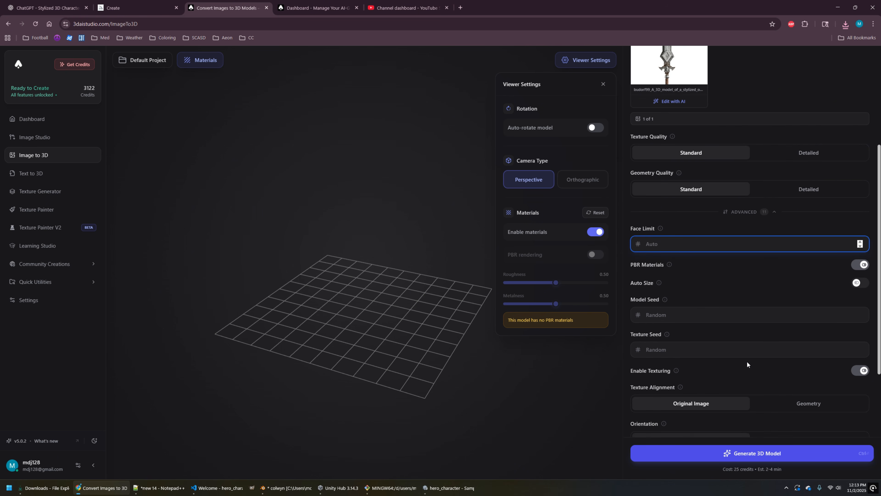
{"action": "scroll", "coordinate": [745, 359], "scroll_direction": "down", "scroll_amount": 1}
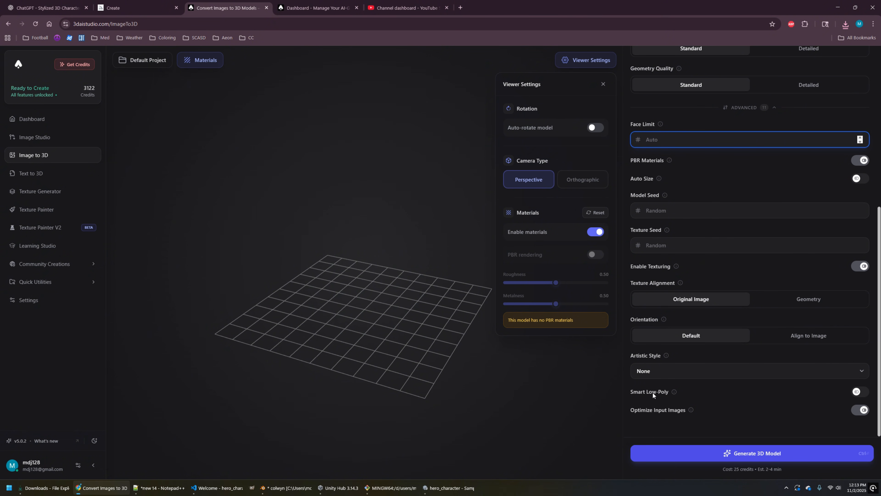
{"action": "mouse_move", "coordinate": [673, 391]}
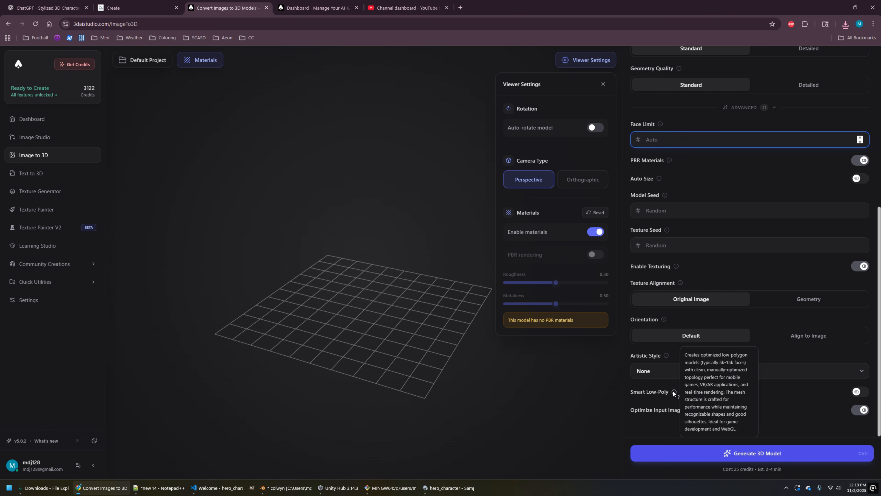
{"action": "left_click", "coordinate": [858, 392]}
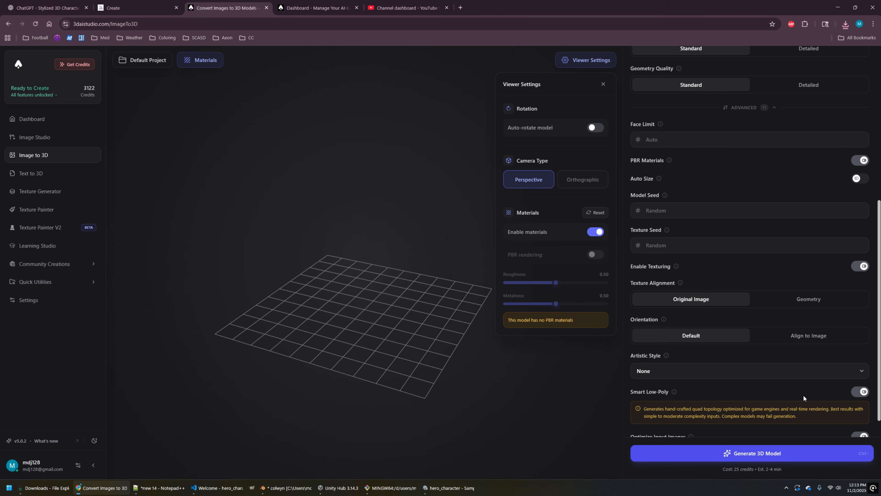
{"action": "scroll", "coordinate": [804, 396], "scroll_direction": "down", "scroll_amount": 1}
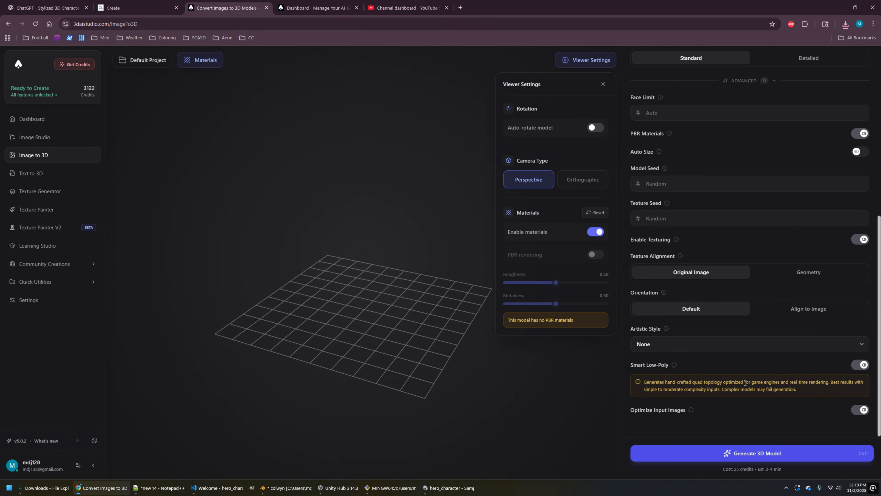
{"action": "left_click_drag", "start_coordinate": [745, 383], "coordinate": [815, 389]}
{"action": "left_click", "coordinate": [808, 388]}
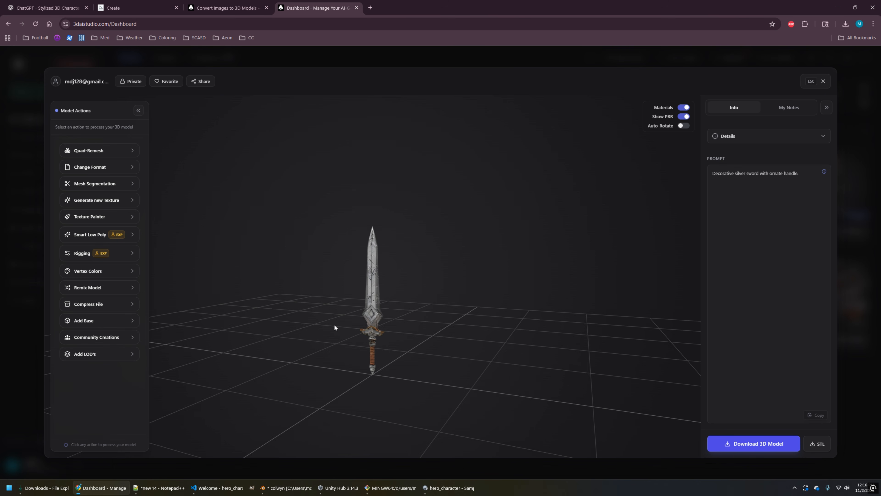
- Download the generated sword model and add sword.glb to the Player assets folder in Unity
{"action": "scroll", "coordinate": [325, 325], "scroll_direction": "up", "scroll_amount": 5}
{"action": "right_click_drag", "start_coordinate": [339, 339], "coordinate": [330, 273]}
{"action": "left_click_drag", "start_coordinate": [328, 274], "coordinate": [493, 286]}
{"action": "scroll", "coordinate": [490, 288], "scroll_direction": "down", "scroll_amount": 5}
{"action": "scroll", "coordinate": [445, 293], "scroll_direction": "down", "scroll_amount": 5}
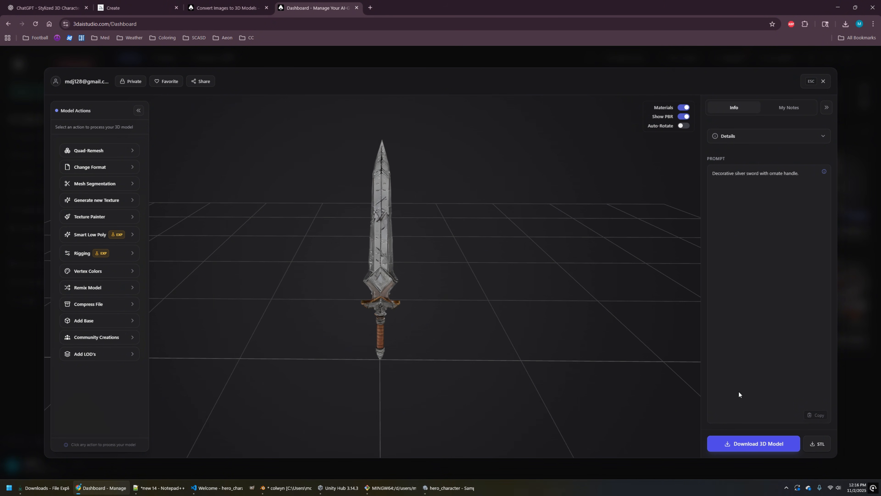
{"action": "left_click", "coordinate": [736, 438]}
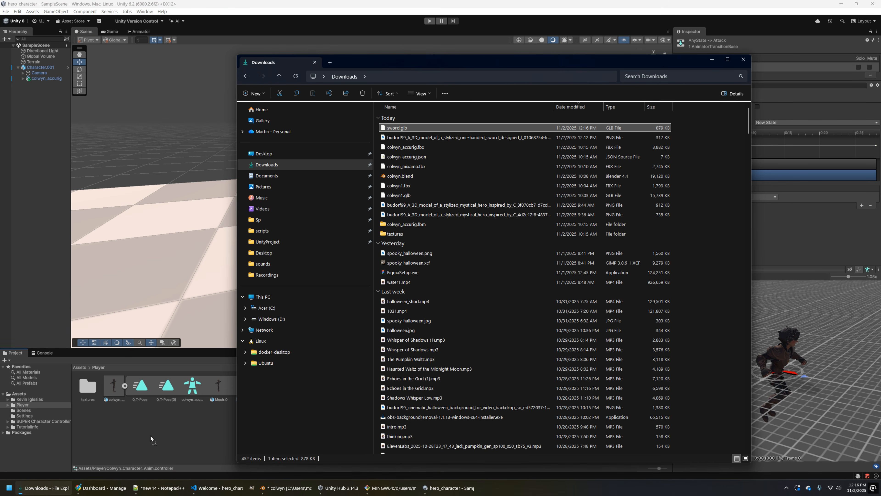
{"action": "left_click", "coordinate": [193, 443]}
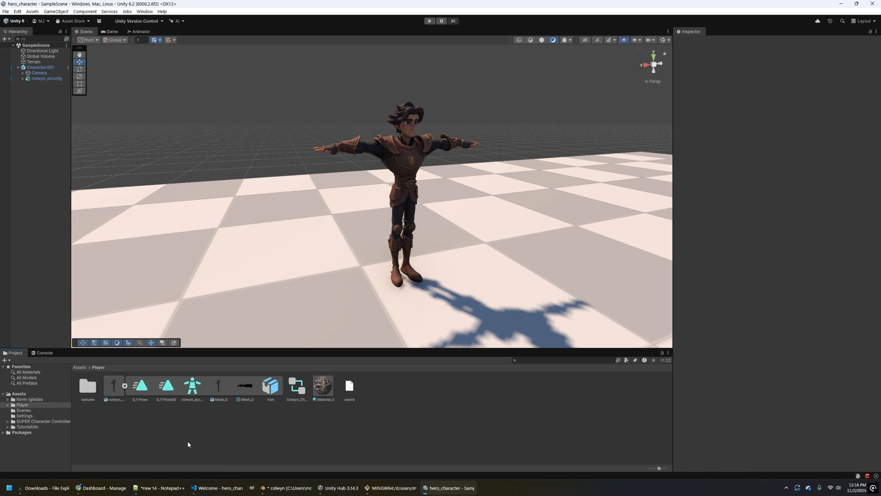
- Install the package com.unity.cloud.gltfast by name and close the Package Manager
{"action": "left_click", "coordinate": [145, 11]}
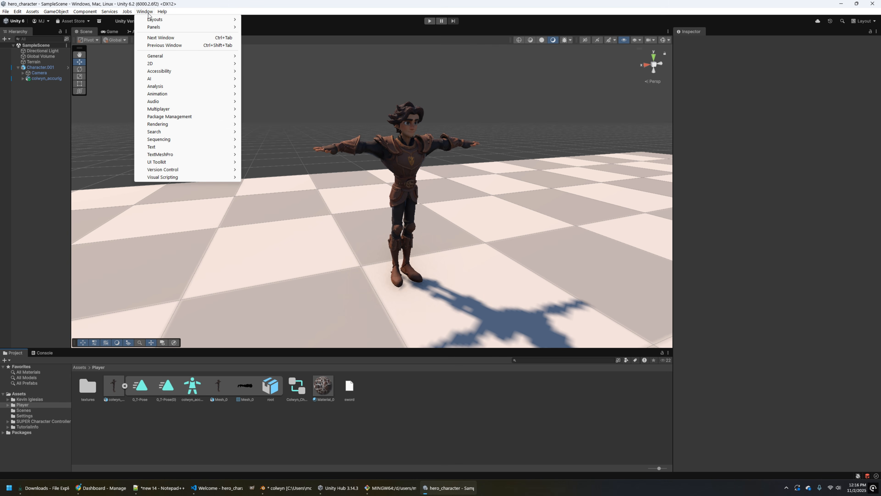
{"action": "mouse_move", "coordinate": [181, 119]}
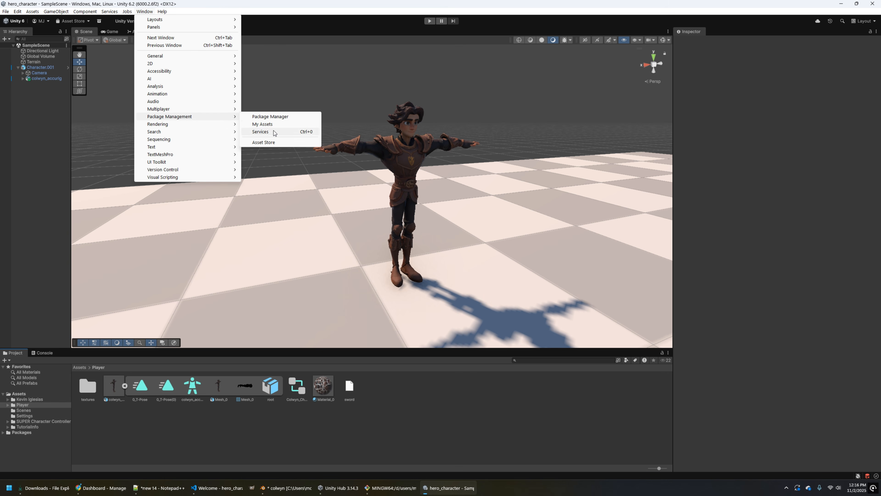
{"action": "left_click", "coordinate": [281, 117]}
{"action": "left_click", "coordinate": [229, 68]}
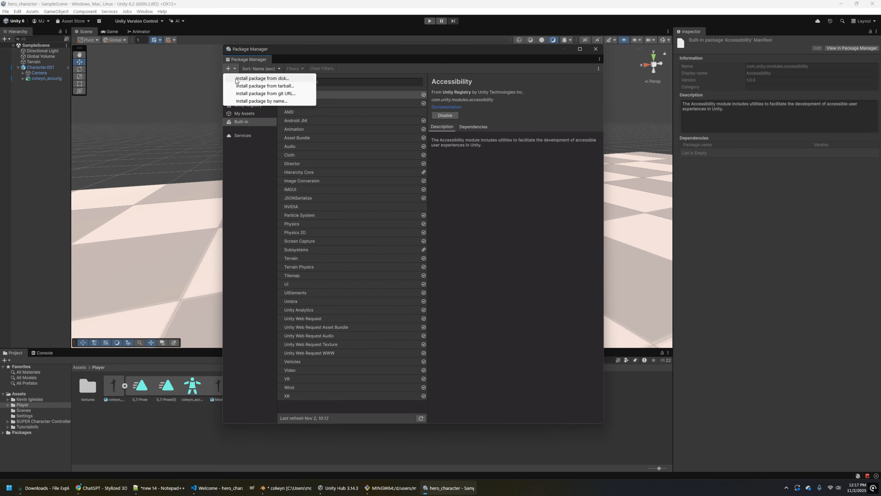
{"action": "left_click", "coordinate": [248, 103]}
{"action": "type", "text": "com.unity.cloud.gltfast"}
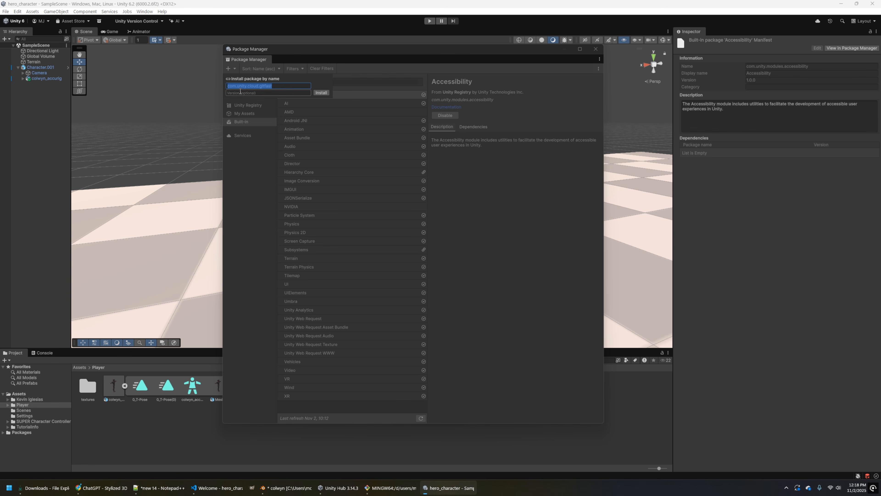
{"action": "left_click", "coordinate": [322, 93]}
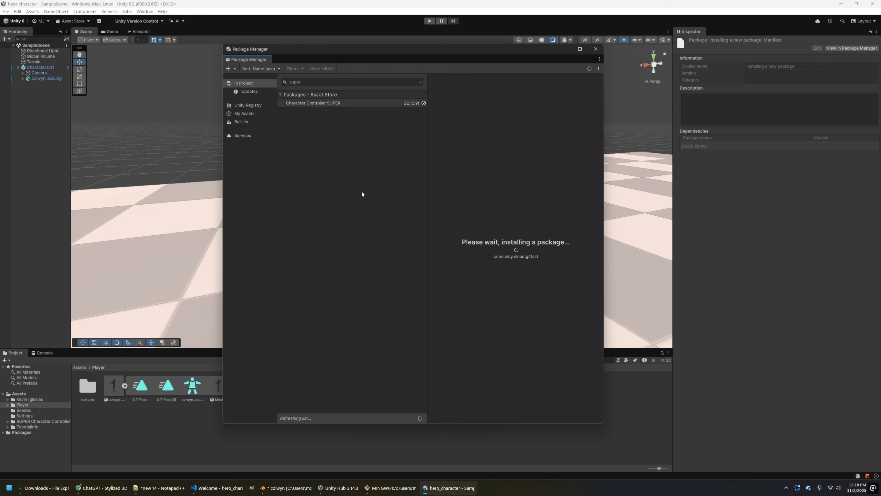
{"action": "left_click", "coordinate": [586, 60]}
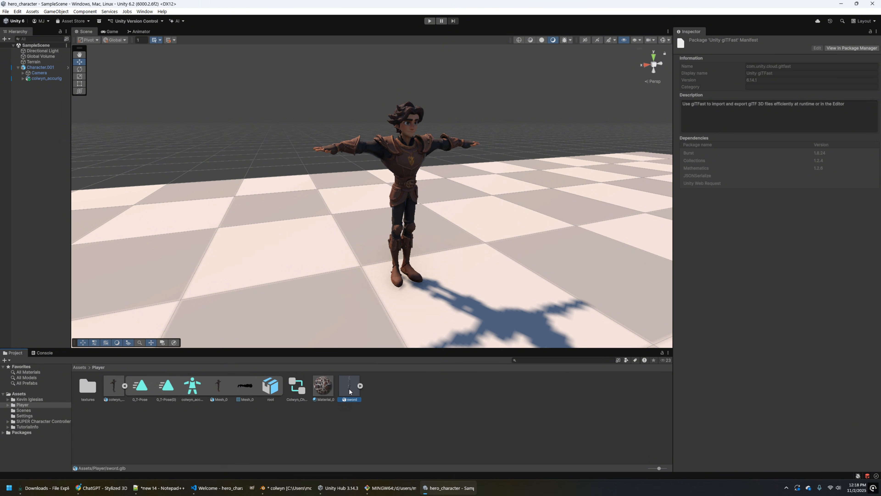
- Place the sword model in the scene beside the character
{"action": "left_click_drag", "start_coordinate": [364, 303], "coordinate": [331, 132]}
{"action": "left_click_drag", "start_coordinate": [281, 179], "coordinate": [427, 185], "text": "alt"}
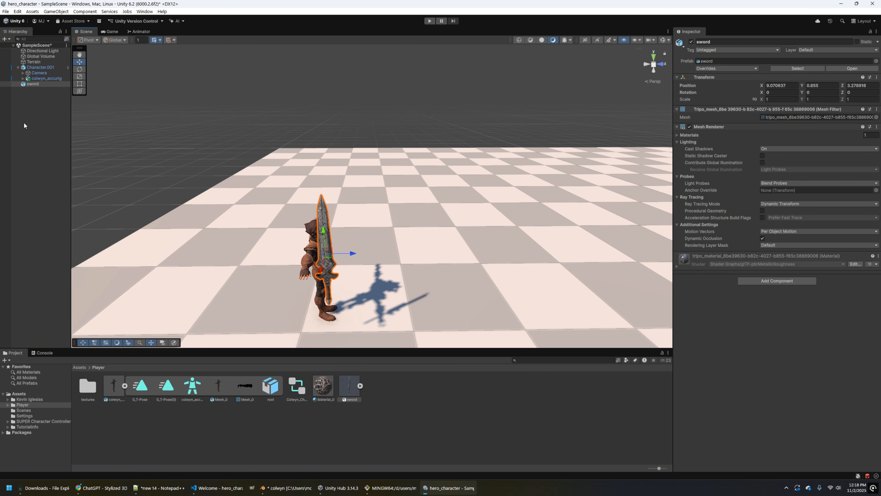
- Expand the colwyn_accurig skeleton through the spine and right arm, and parent the sword to the hand_r bone
{"action": "left_click", "coordinate": [23, 78]}
{"action": "left_click", "coordinate": [28, 89]}
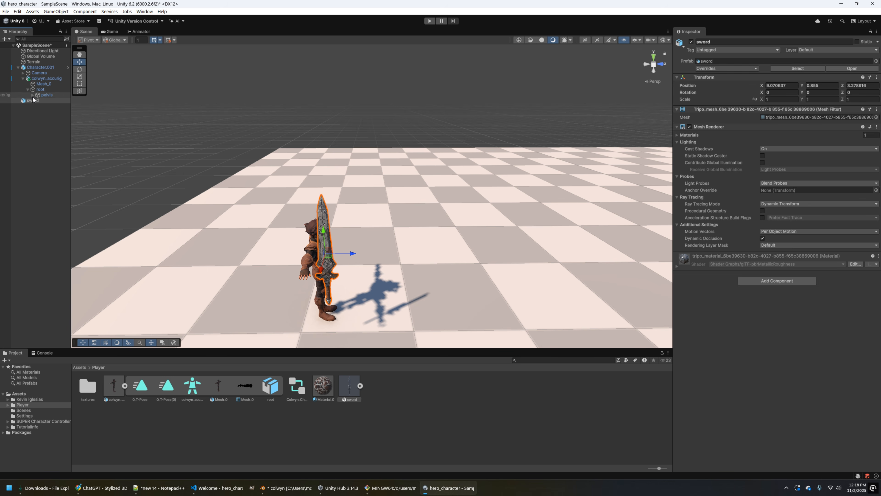
{"action": "left_click", "coordinate": [33, 95]}
{"action": "left_click", "coordinate": [37, 106]}
{"action": "left_click", "coordinate": [42, 111]}
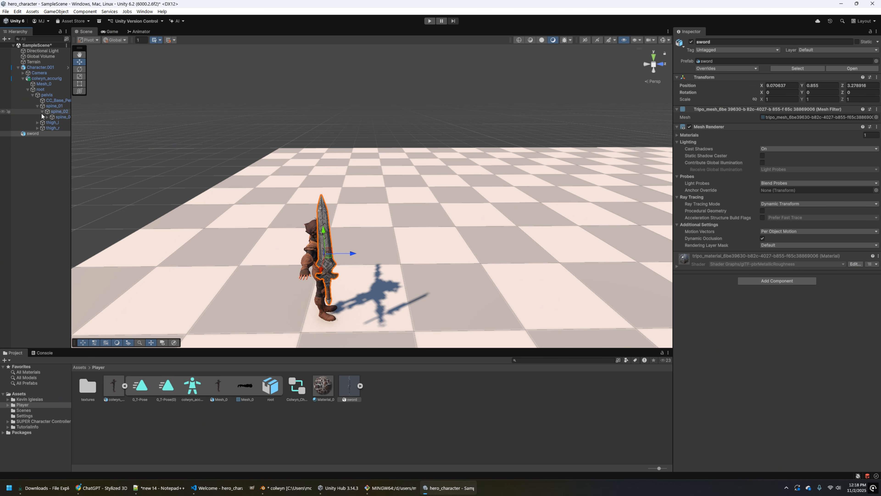
{"action": "left_click", "coordinate": [47, 117]}
{"action": "left_click_drag", "start_coordinate": [71, 133], "coordinate": [92, 134]}
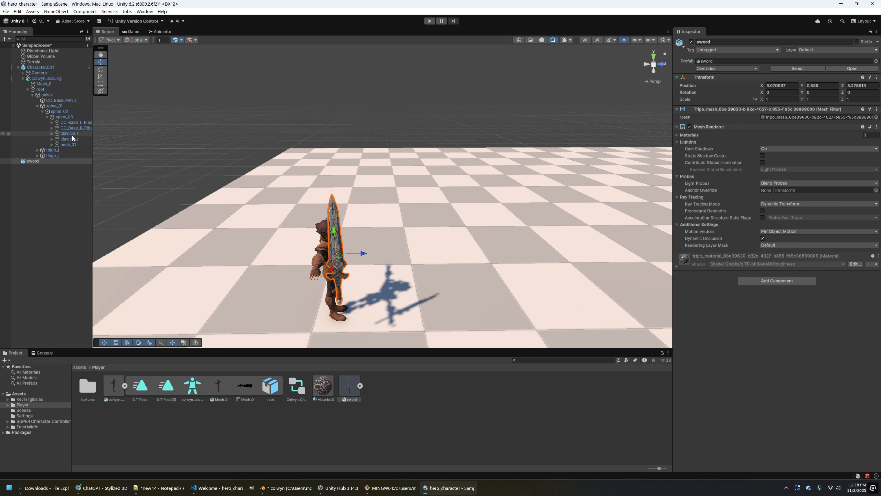
{"action": "left_click", "coordinate": [52, 139]}
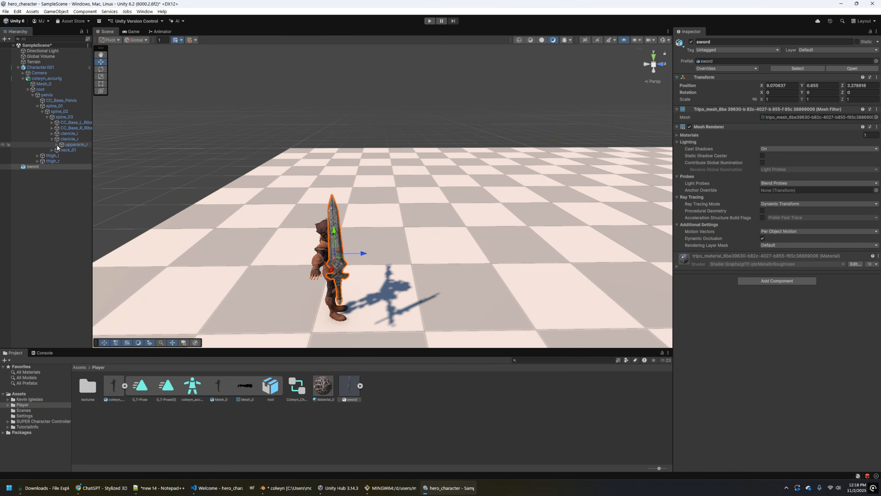
{"action": "left_click", "coordinate": [56, 145]}
{"action": "left_click", "coordinate": [61, 151]}
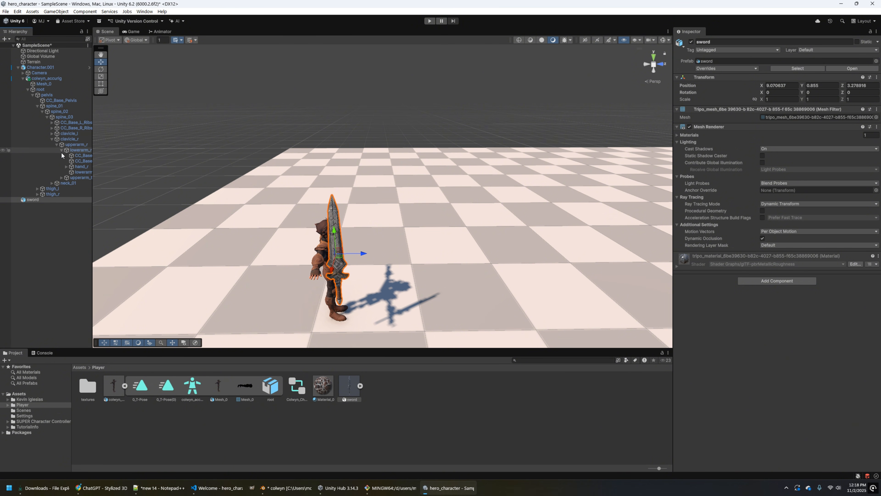
{"action": "left_click_drag", "start_coordinate": [92, 208], "coordinate": [102, 208]}
{"action": "left_click", "coordinate": [81, 166]}
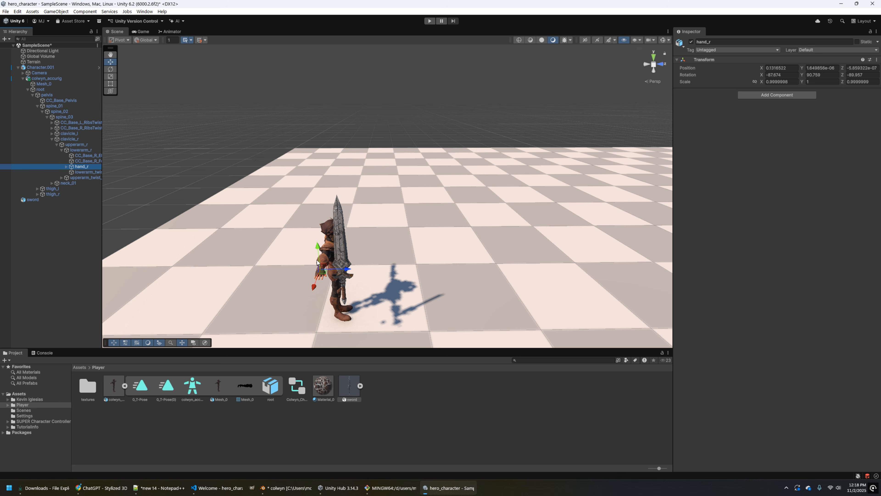
{"action": "left_click_drag", "start_coordinate": [33, 199], "coordinate": [82, 168]}
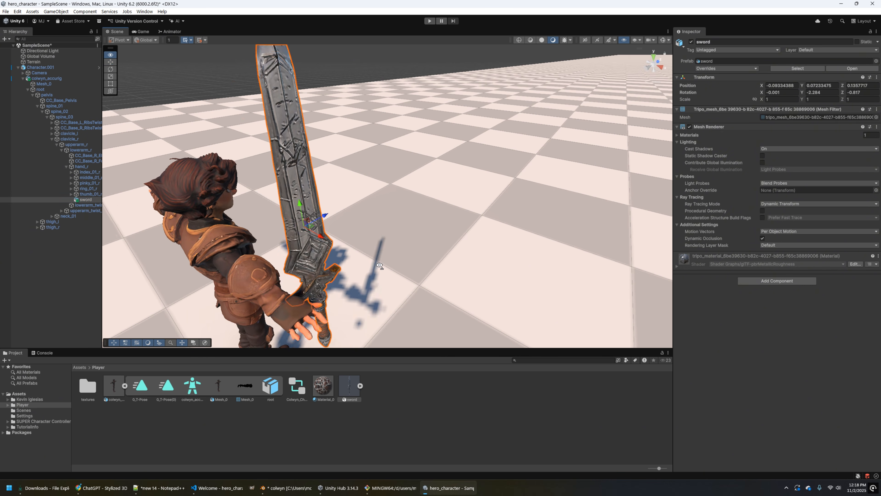
- Move the sword into the character's right hand at local position about 0.03, 0.07, 0.01 and rotate it to fit the grip
{"action": "key", "text": "e"}
{"action": "left_click_drag", "start_coordinate": [301, 294], "coordinate": [300, 291]}
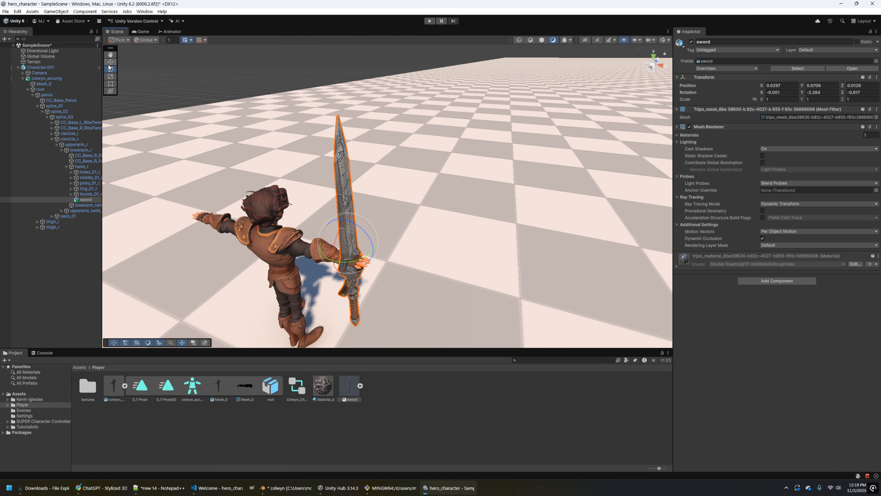
{"action": "left_click_drag", "start_coordinate": [338, 235], "coordinate": [350, 246]}
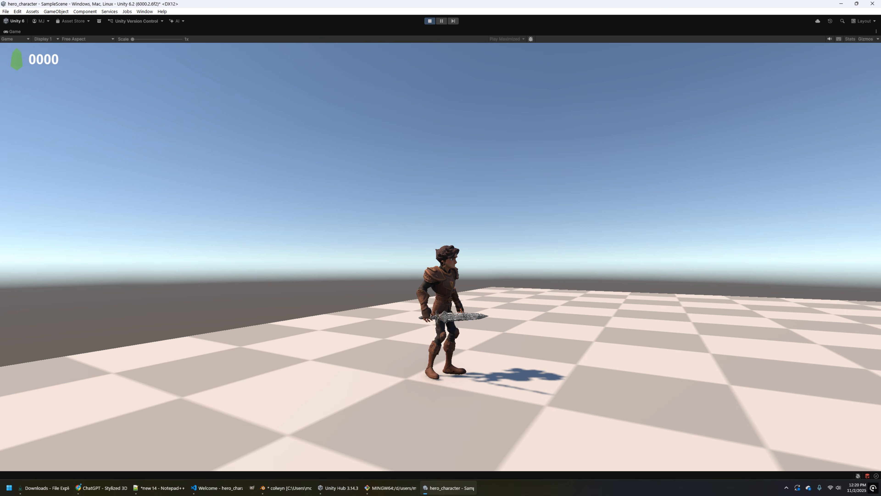
- Test the character in play mode by walking, running in different directions and attacking with the sword in hand
{"action": "key", "text": "super"}
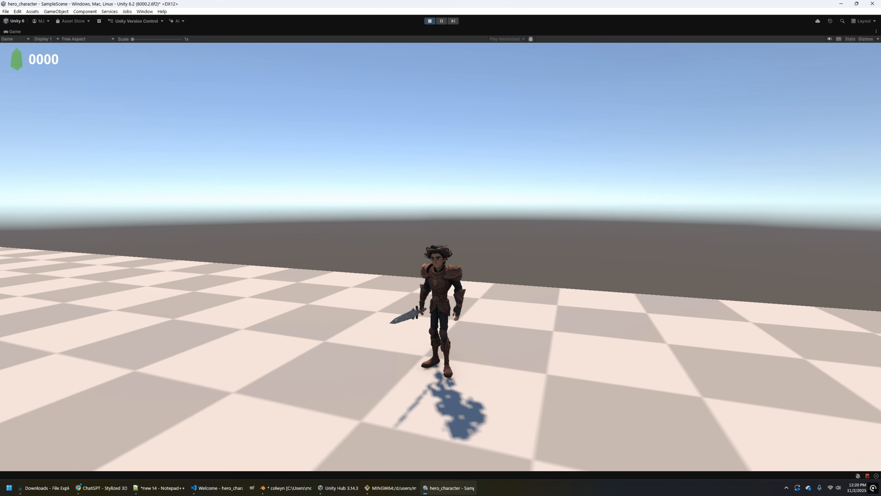
{"action": "left_click", "coordinate": [440, 257]}
{"action": "key", "text": "s"}
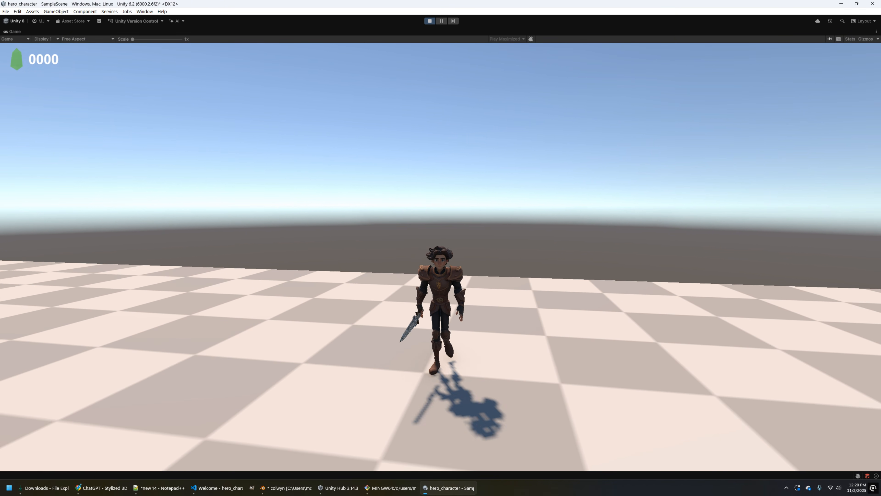
{"action": "key", "text": "shift"}
{"action": "key", "text": "d"}
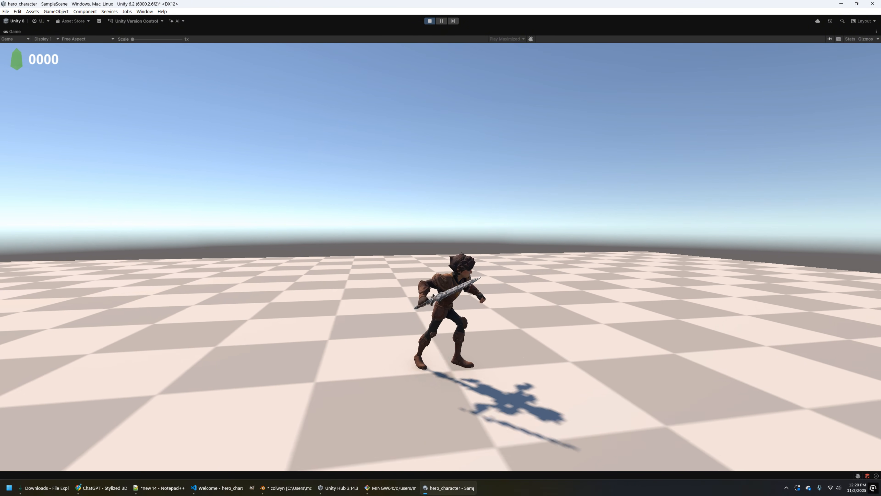
{"action": "key", "text": "s"}
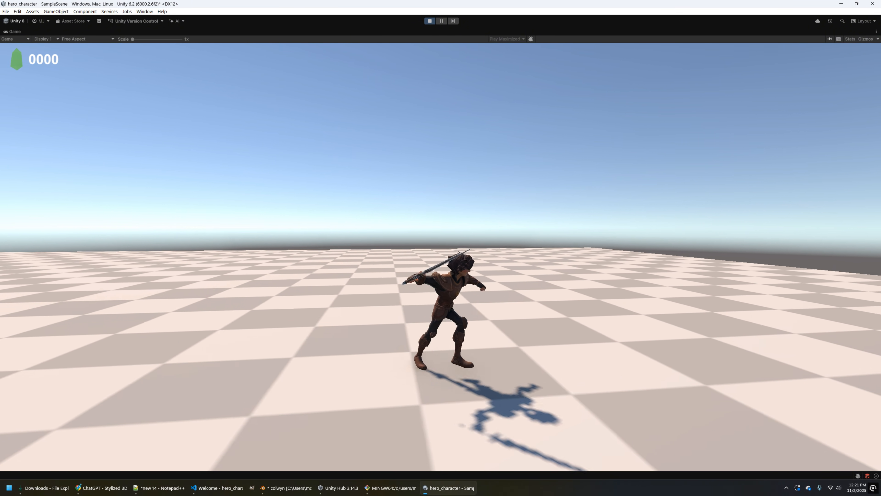
{"action": "key", "text": "a"}
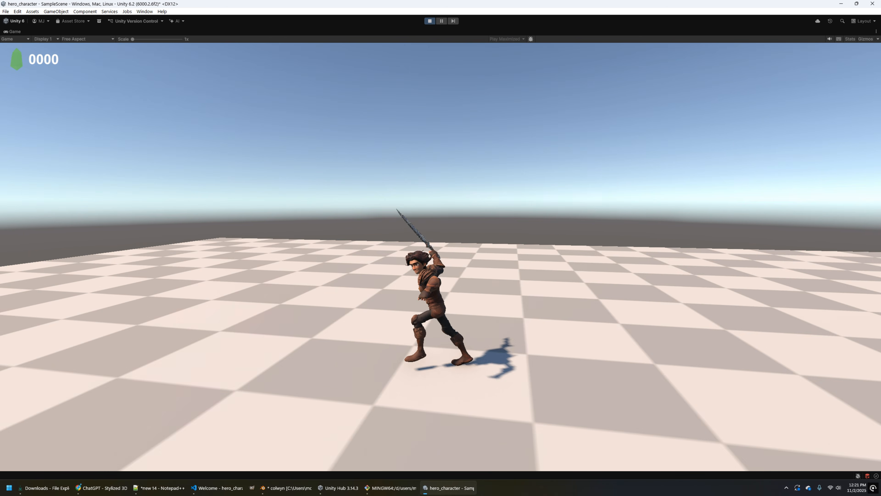
{"action": "key", "text": "s"}
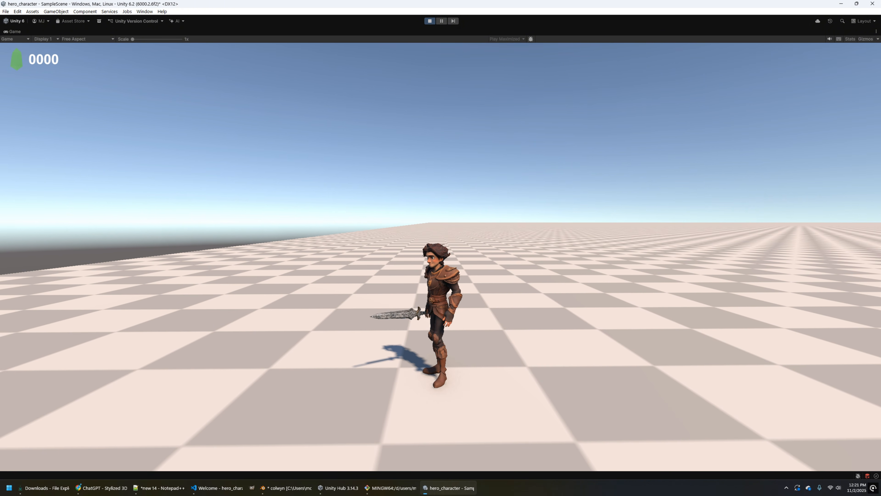
{"action": "left_click", "coordinate": [441, 257]}
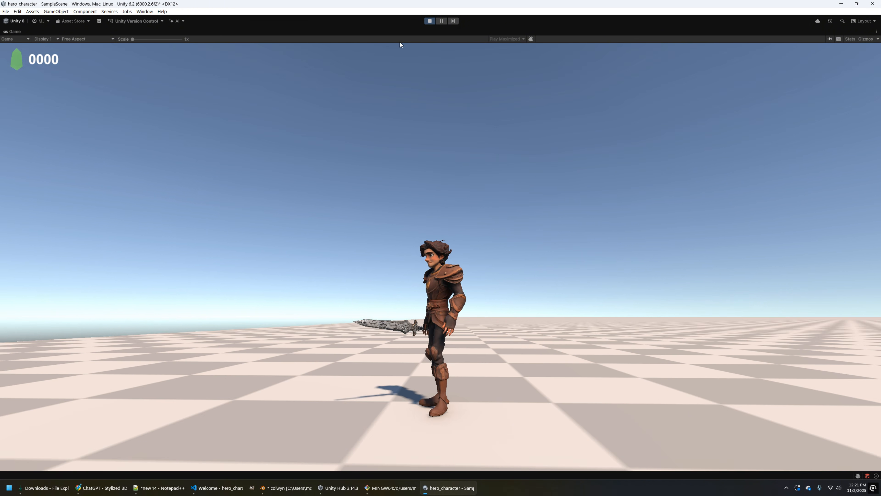